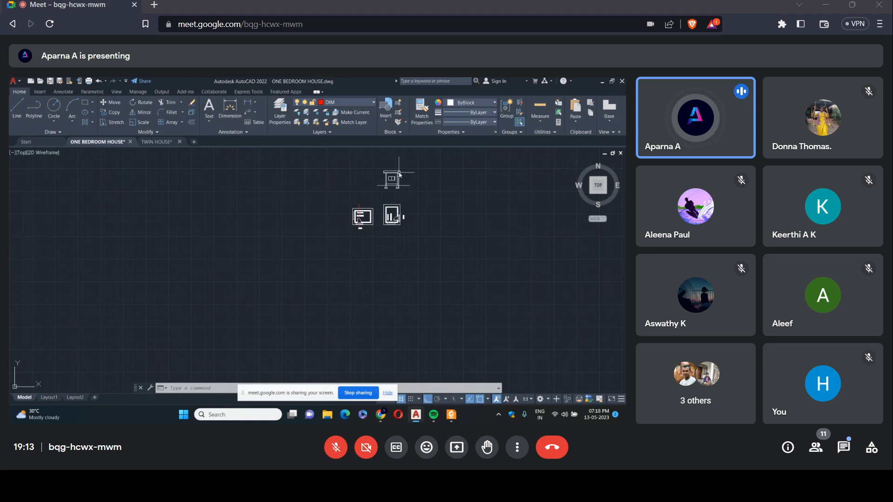
# Draw the upper entrance step from the right wall's outer face at floor level: 250 outward, 250 down.
pyautogui.scroll(8, 400, 176)
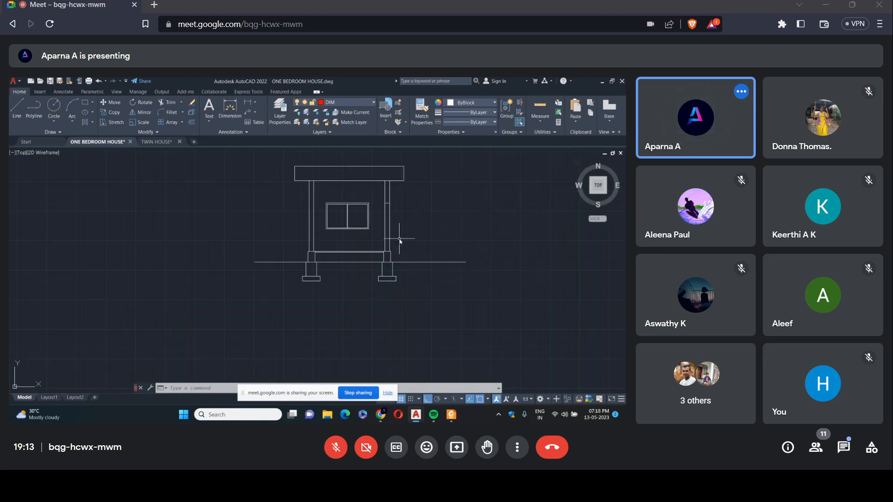
pyautogui.click(16, 110)
pyautogui.scroll(3, 405, 247)
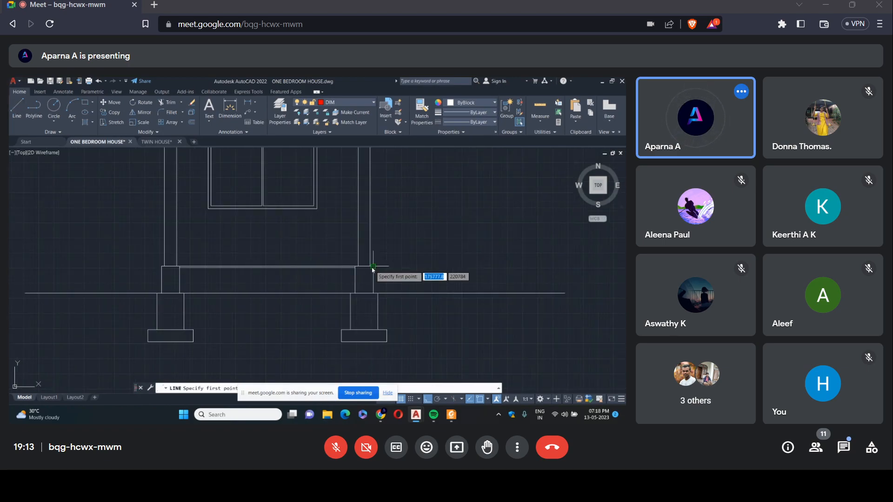
pyautogui.scroll(3, 372, 269)
pyautogui.click(364, 264)
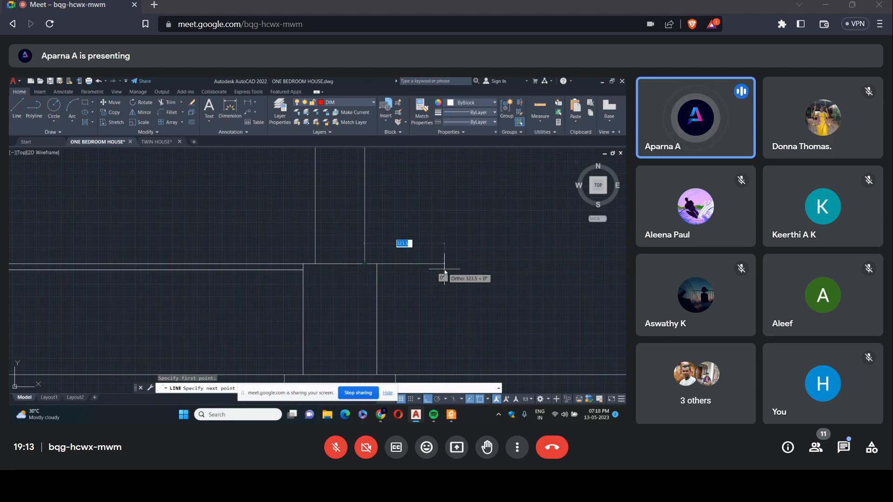
pyautogui.write('25')
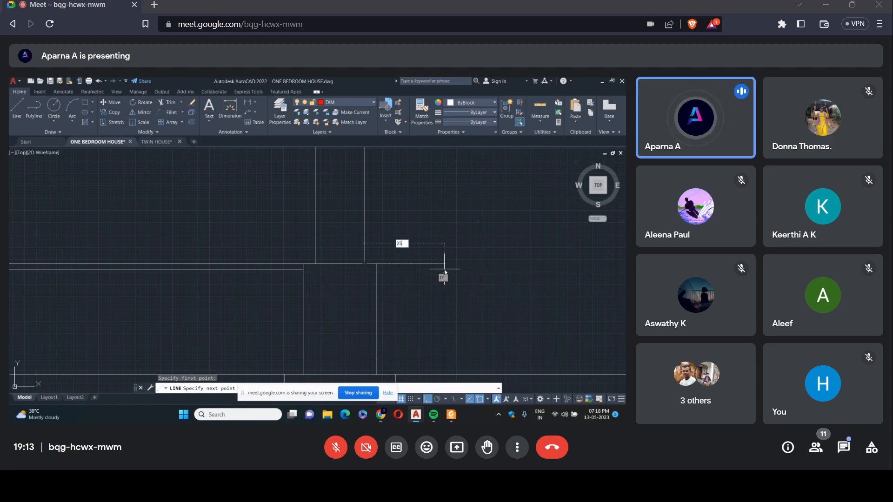
pyautogui.write('0')
pyautogui.press('Return')
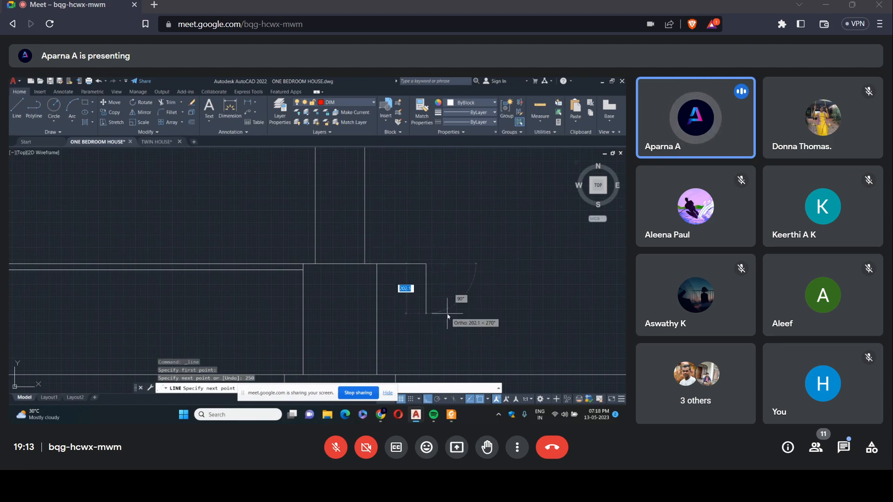
pyautogui.write('250')
pyautogui.press('Return')
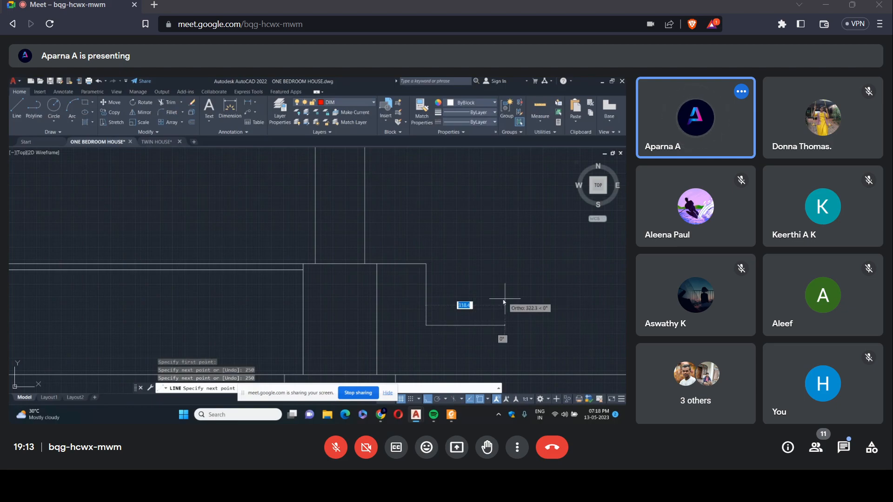
# Continue the stair profile with a second 250 tread and drop its riser vertically to the ground line.
pyautogui.write('250')
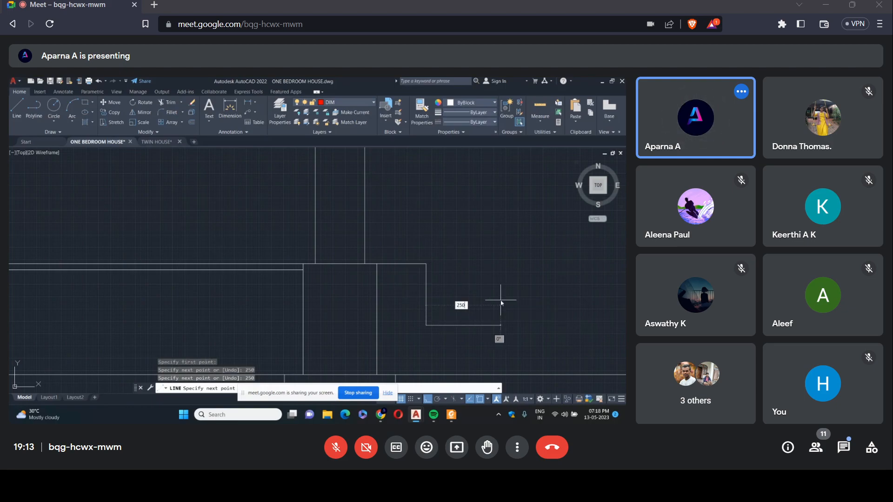
pyautogui.press('Return')
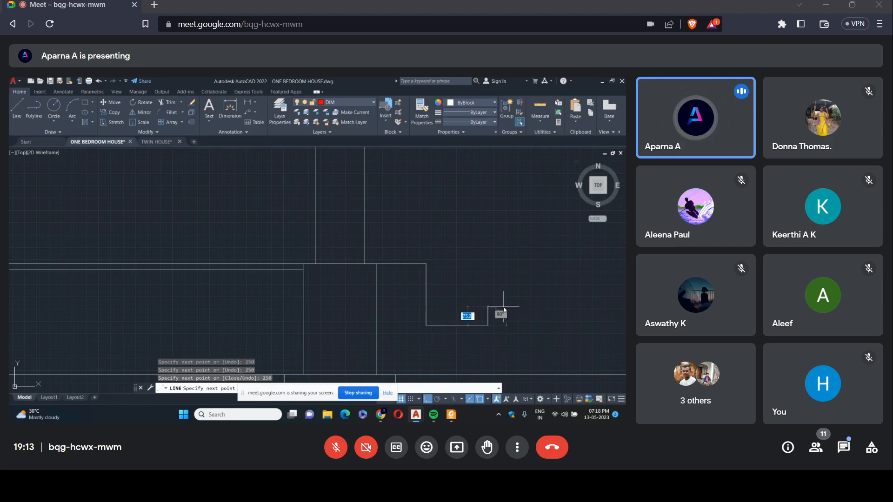
pyautogui.click(489, 376)
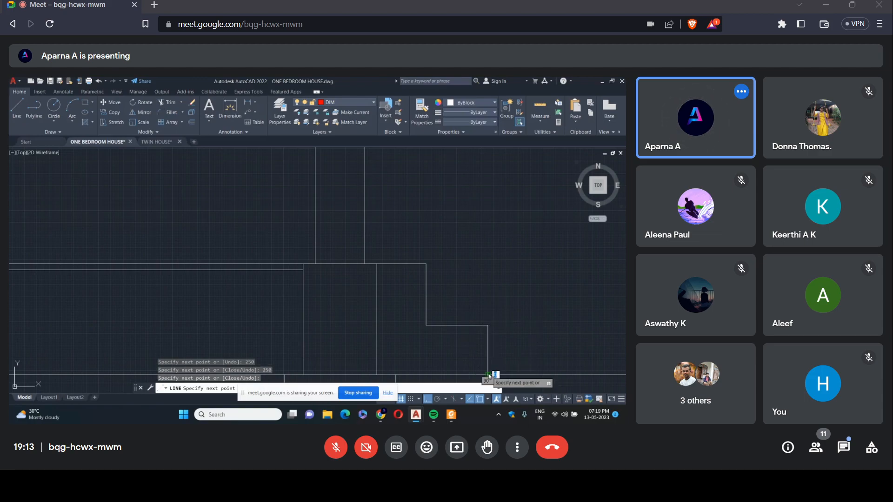
pyautogui.press('Return')
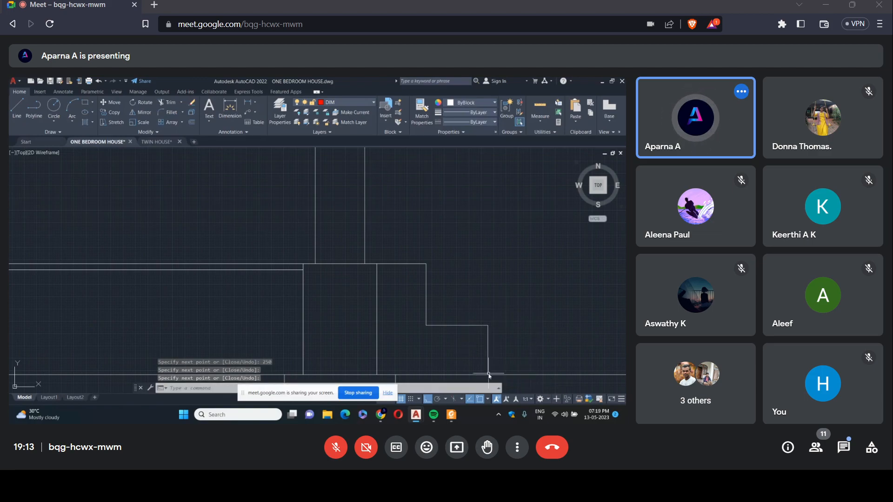
pyautogui.scroll(-5, 442, 281)
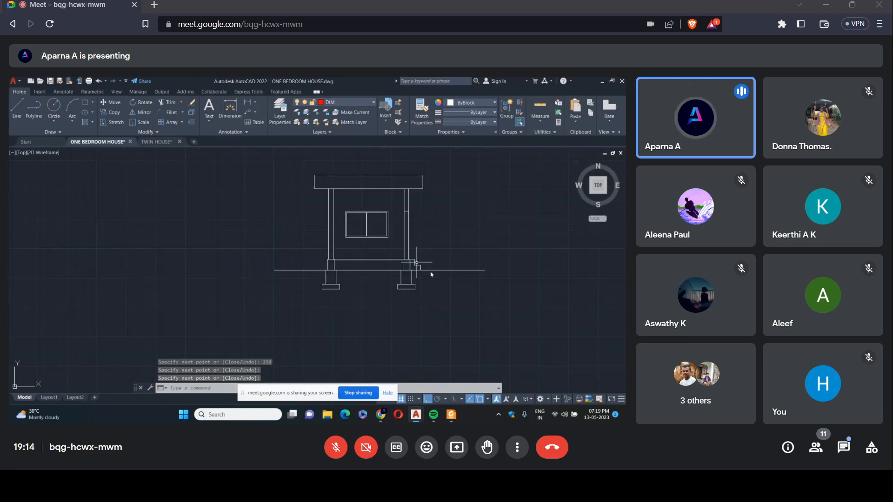
# Draw a horizontal line across the full width of the roof rectangle, 100 above its bottom edge.
pyautogui.scroll(4, 379, 173)
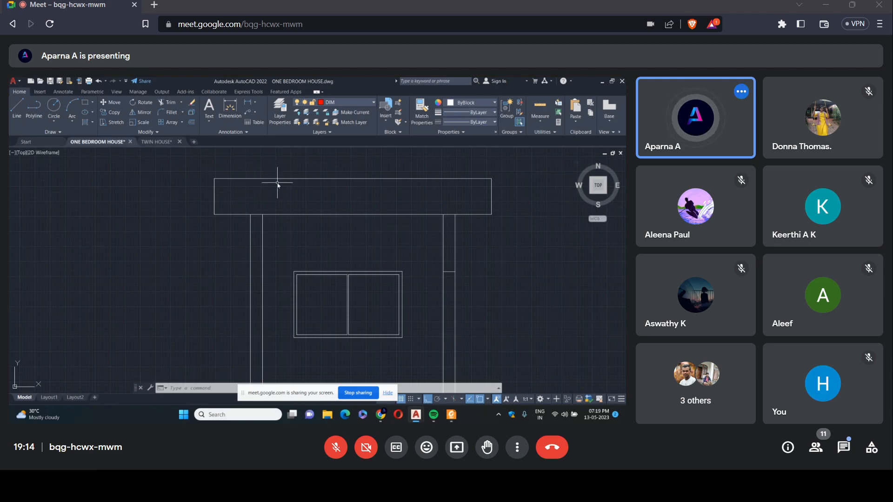
pyautogui.scroll(3, 281, 174)
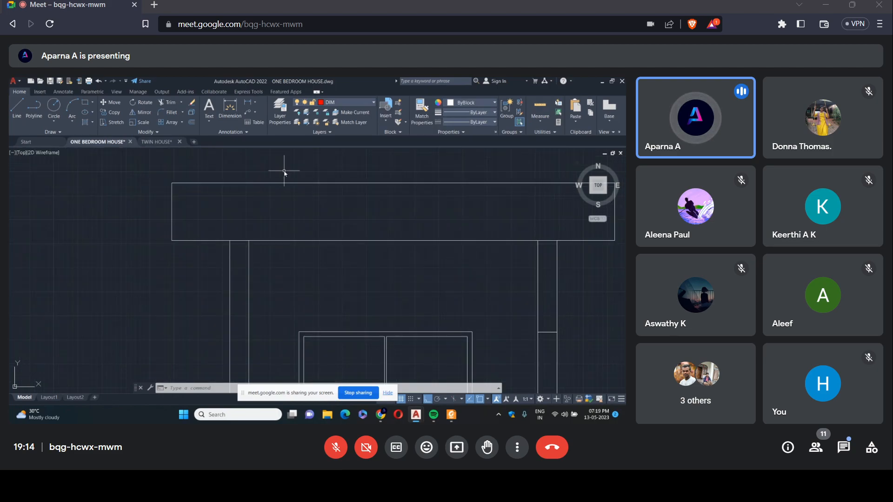
pyautogui.scroll(-3, 267, 176)
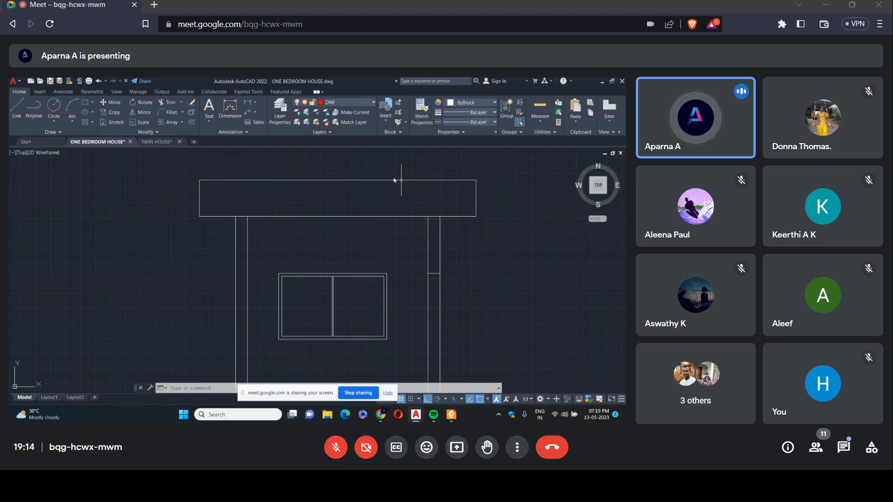
pyautogui.click(17, 108)
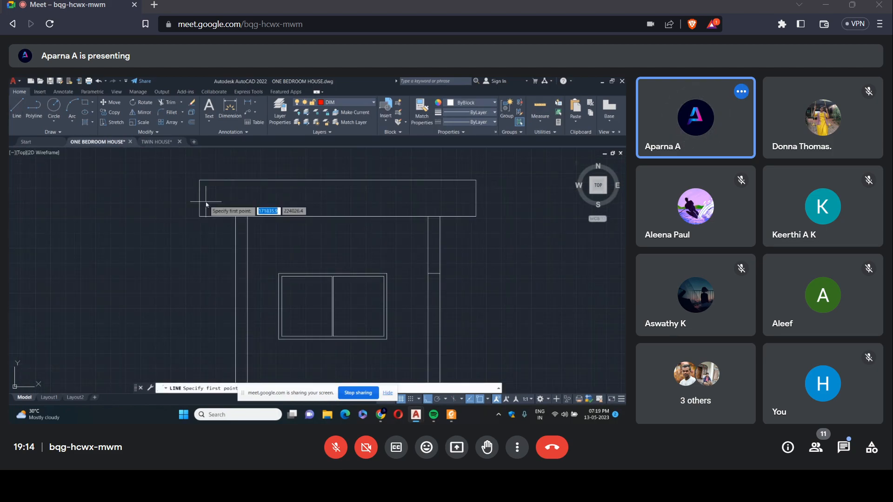
pyautogui.scroll(3, 205, 210)
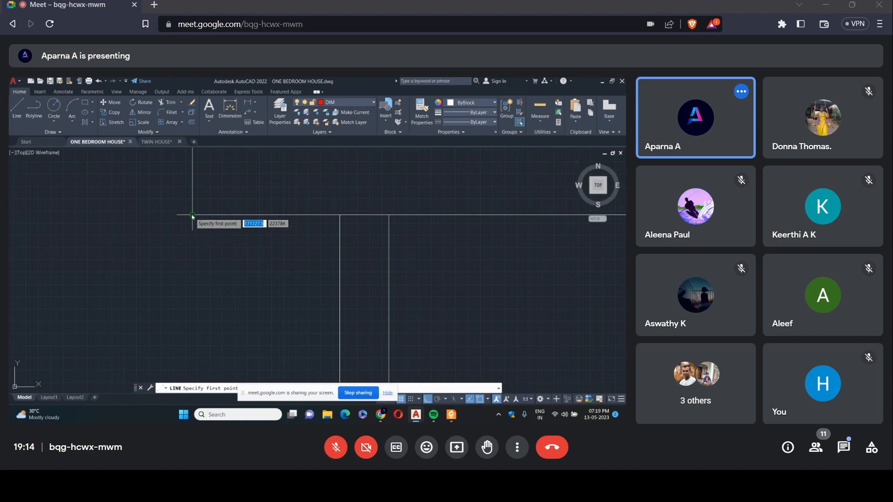
pyautogui.click(192, 216)
pyautogui.write('1')
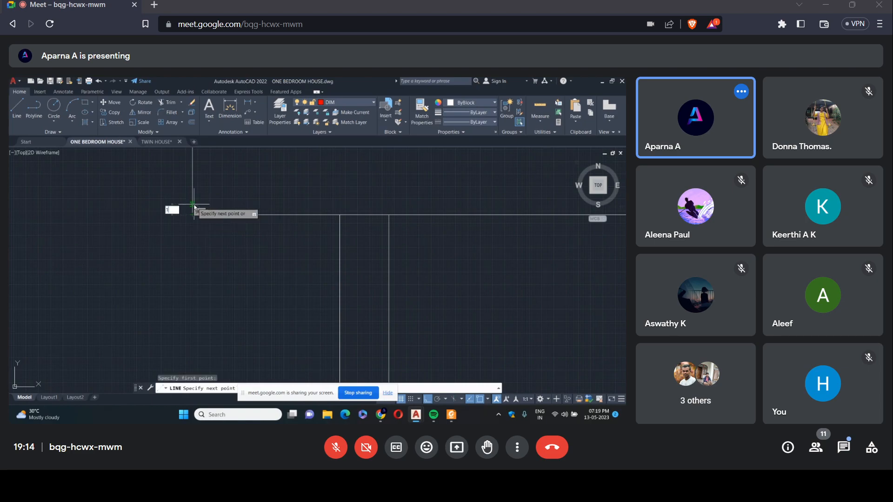
pyautogui.write('00')
pyautogui.press('Return')
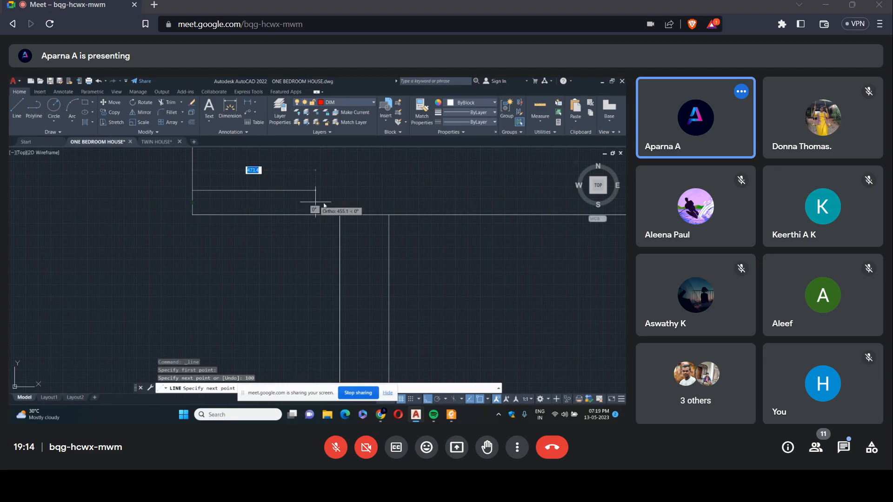
pyautogui.scroll(-3, 358, 201)
pyautogui.scroll(3, 484, 200)
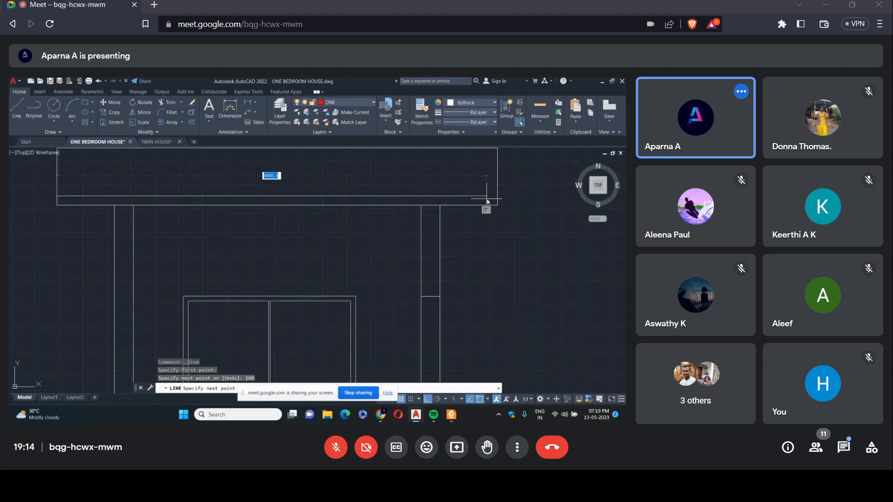
pyautogui.scroll(2, 487, 201)
pyautogui.click(506, 196)
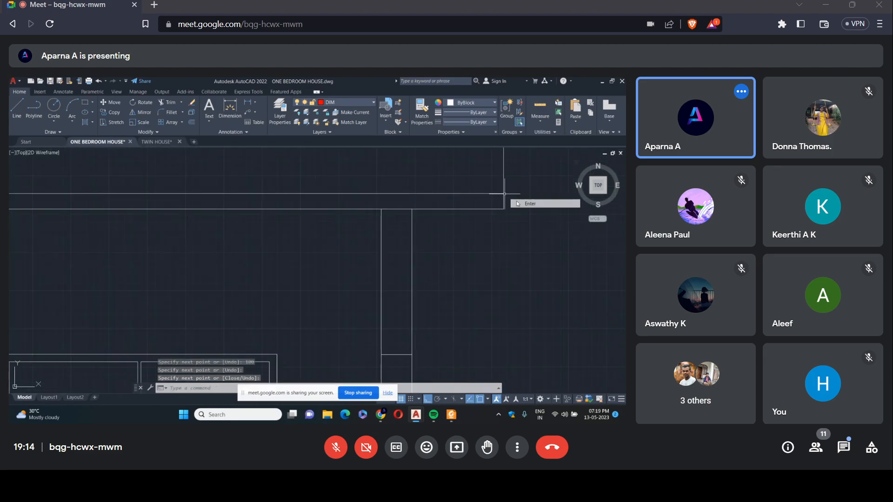
pyautogui.scroll(-5, 506, 197)
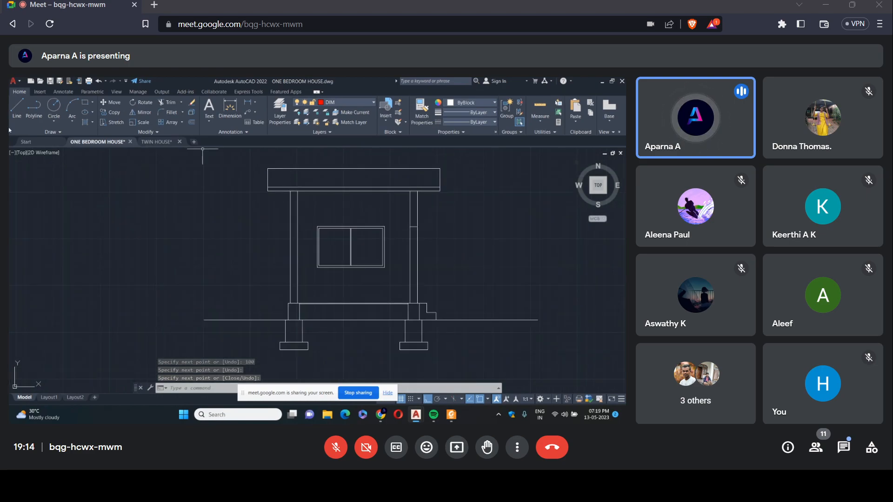
# Draw a vertical line inside the roof, 200 in from its left edge, from the top edge down to the inner horizontal line.
pyautogui.click(17, 112)
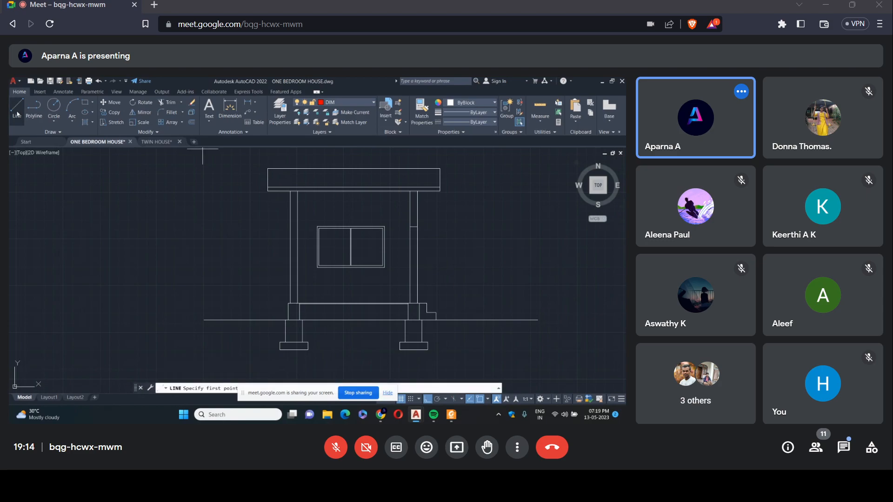
pyautogui.scroll(2, 277, 166)
pyautogui.scroll(2, 277, 166)
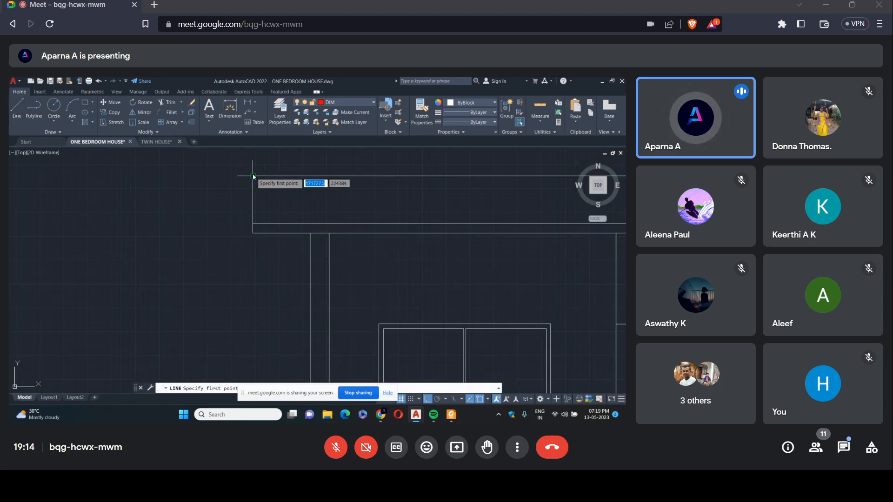
pyautogui.click(254, 176)
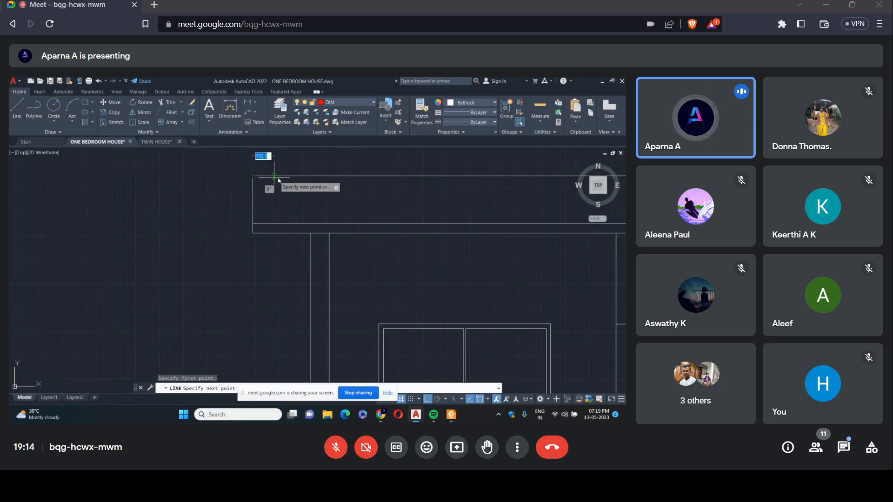
pyautogui.write('200')
pyautogui.press('Return')
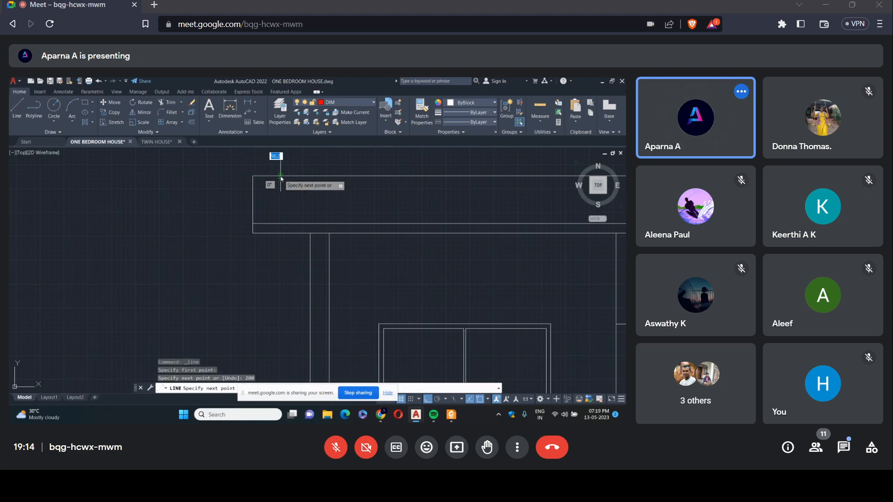
pyautogui.click(272, 224)
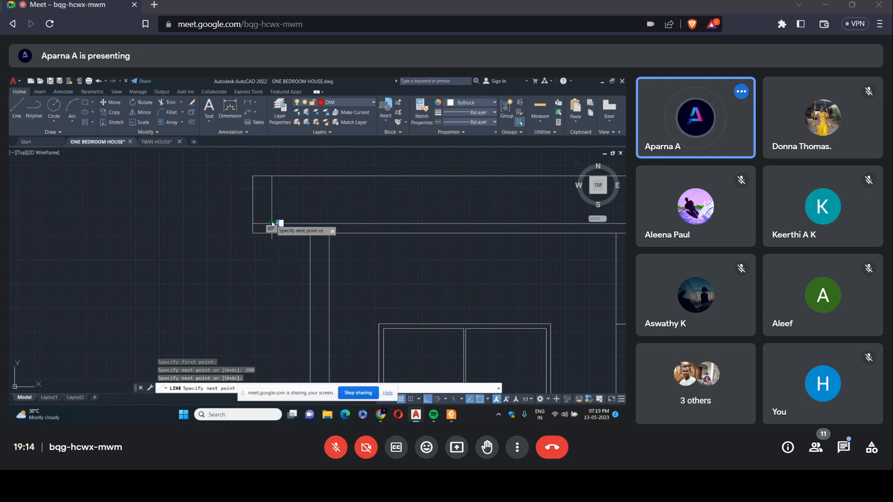
pyautogui.rightClick(271, 223)
pyautogui.click(279, 227)
# Draw a matching vertical line 200 in from the roof's right edge, from the top edge down to the inner horizontal line.
pyautogui.scroll(-3, 319, 190)
pyautogui.scroll(3, 256, 160)
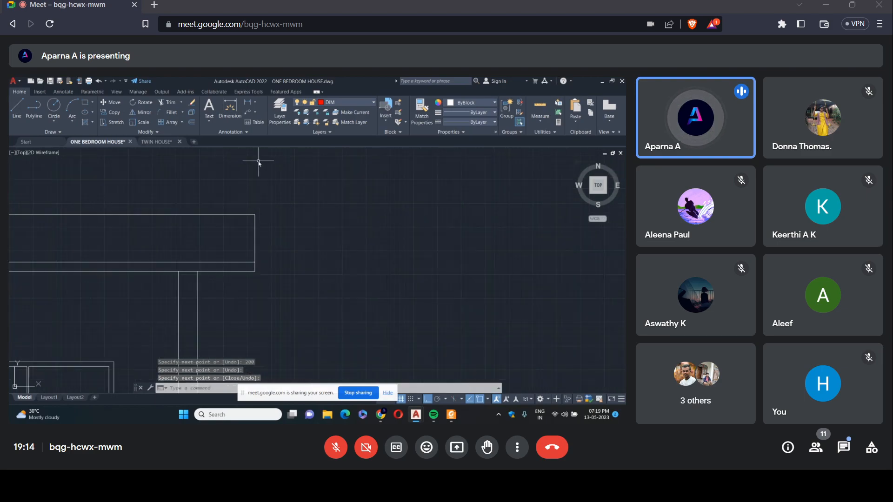
pyautogui.rightClick(263, 167)
pyautogui.click(276, 172)
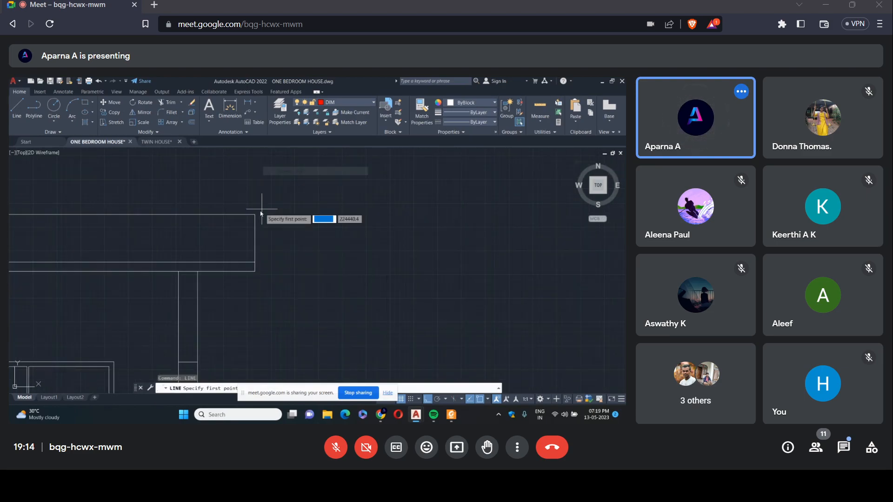
pyautogui.click(255, 215)
pyautogui.write('200')
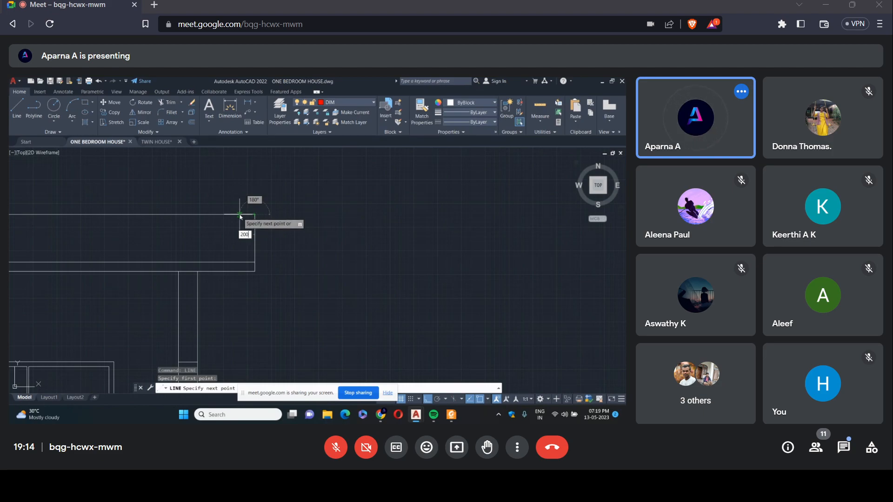
pyautogui.press('Return')
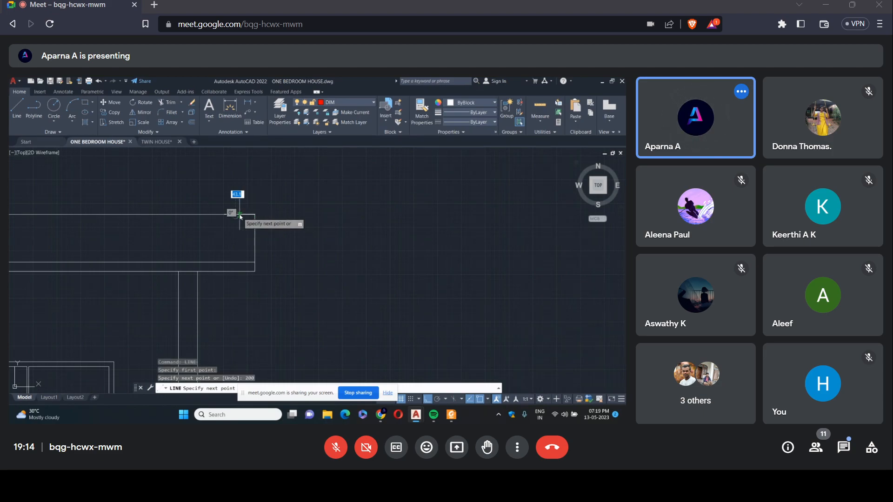
pyautogui.click(236, 262)
pyautogui.press('Return')
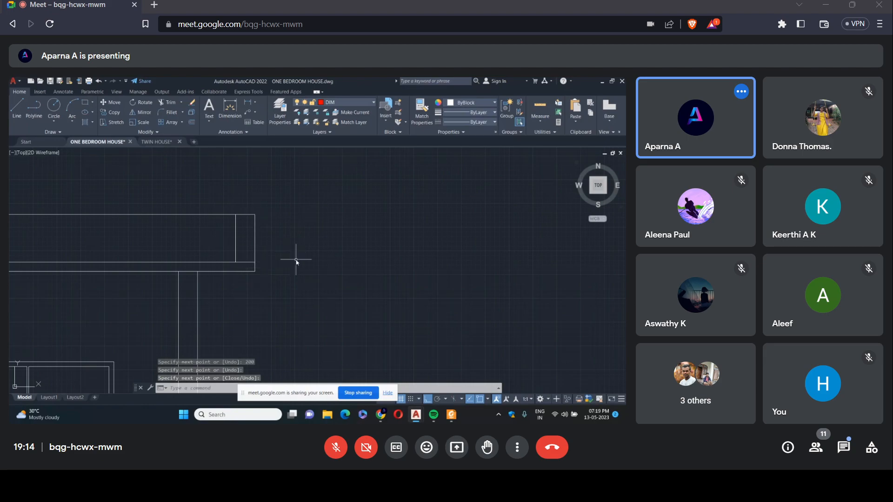
pyautogui.scroll(-4, 302, 260)
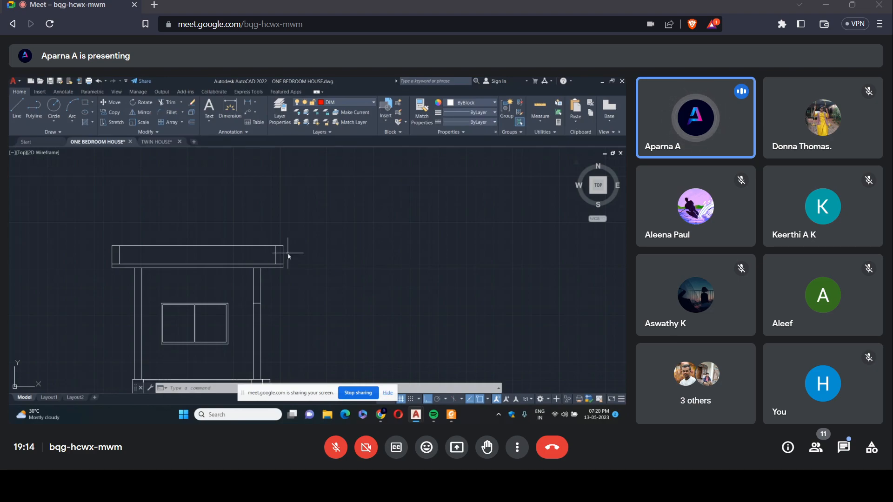
pyautogui.scroll(-2, 270, 304)
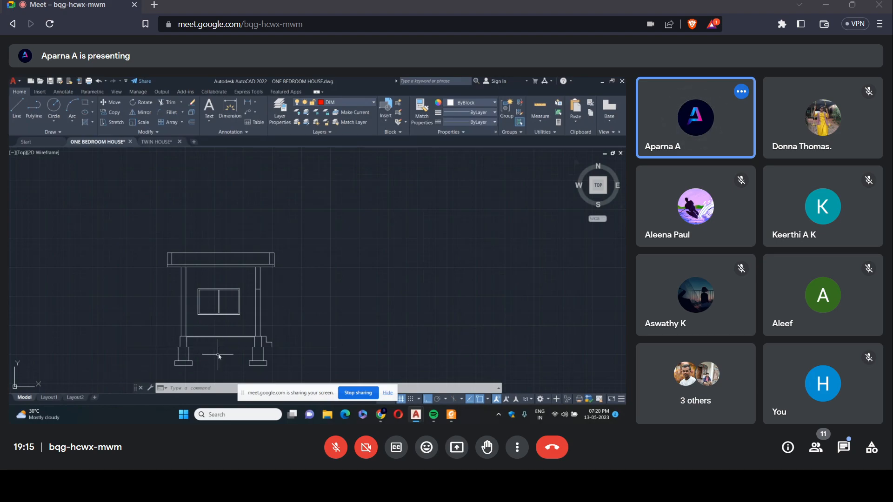
pyautogui.scroll(-2, 240, 320)
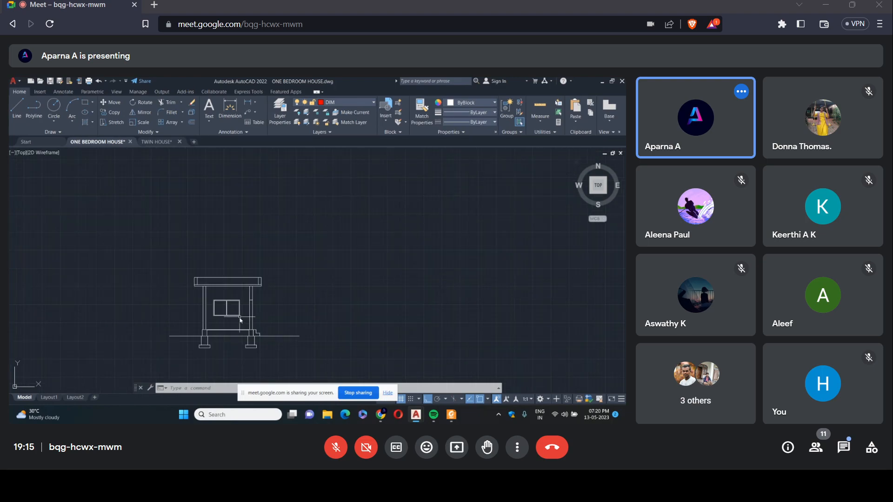
pyautogui.scroll(-4, 246, 297)
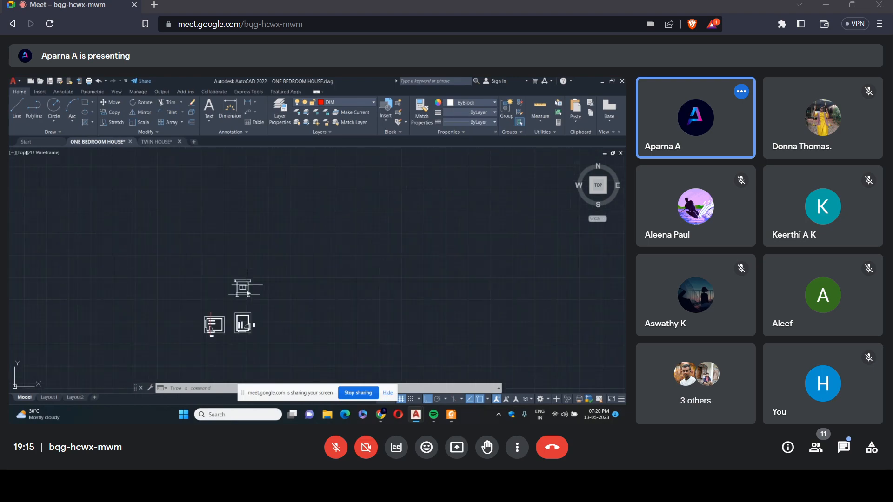
# Start a hatch for the section's walls and parapets, setting its scale to 2 and its colour to ByBlock.
pyautogui.scroll(6, 212, 325)
pyautogui.scroll(-5, 227, 255)
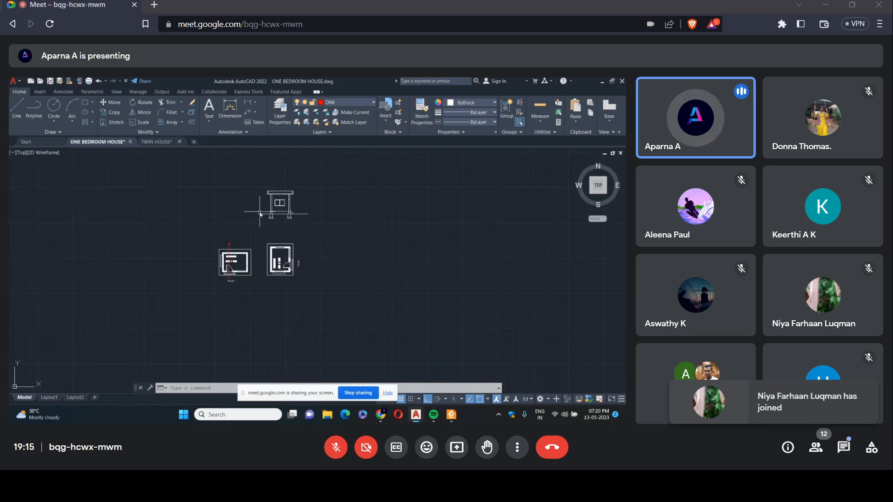
pyautogui.scroll(5, 246, 251)
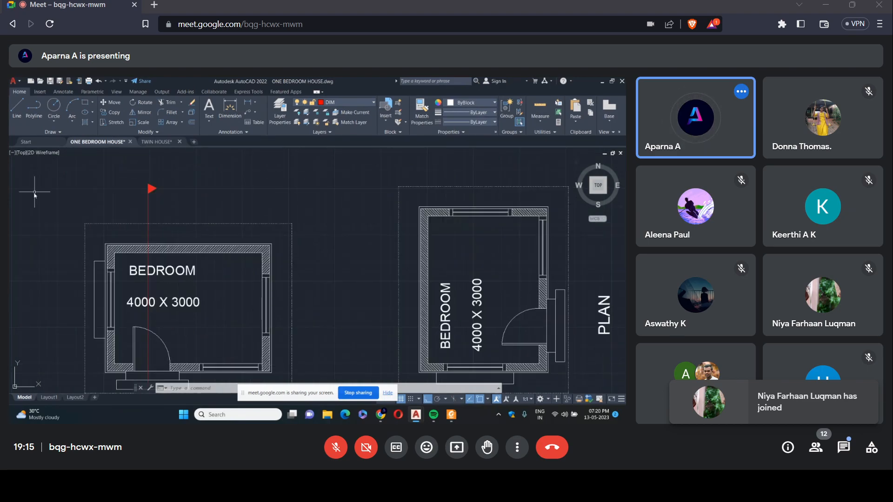
pyautogui.scroll(-2, 217, 237)
pyautogui.scroll(-5, 217, 237)
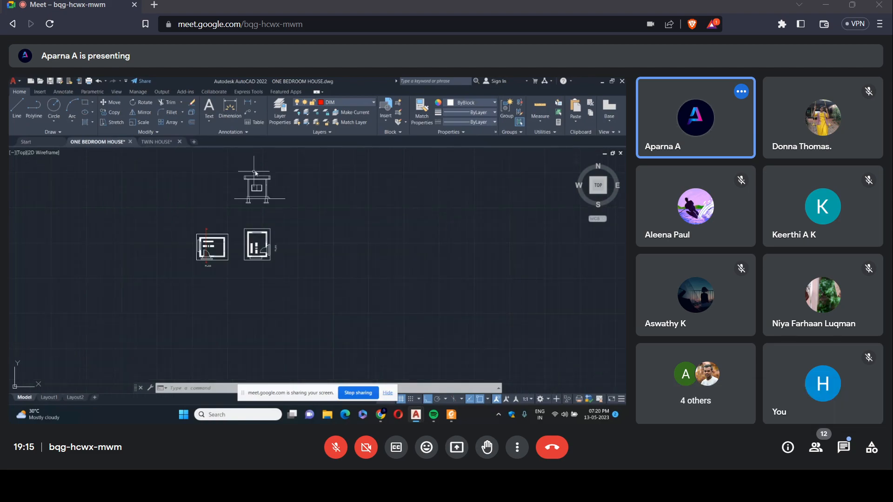
pyautogui.scroll(8, 256, 174)
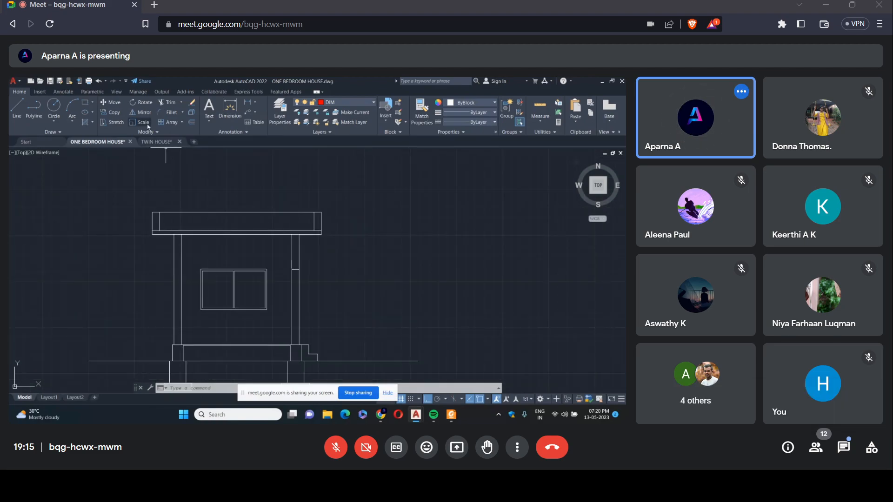
pyautogui.click(85, 122)
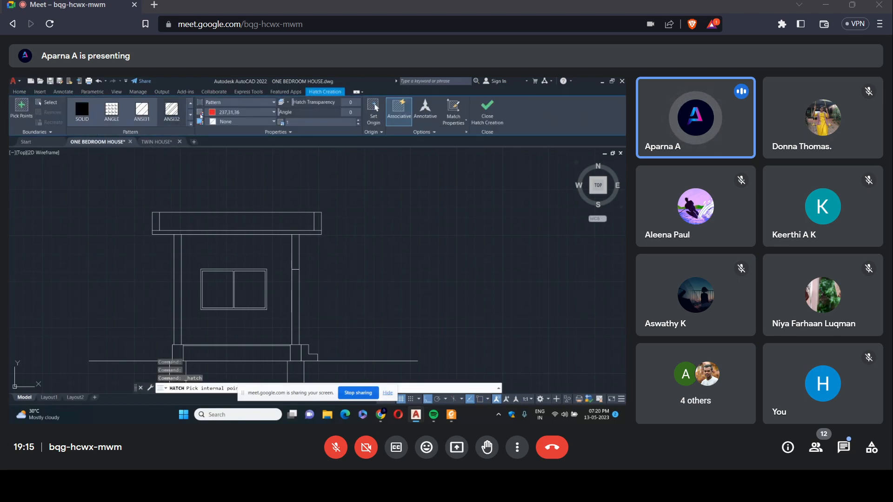
pyautogui.click(358, 120)
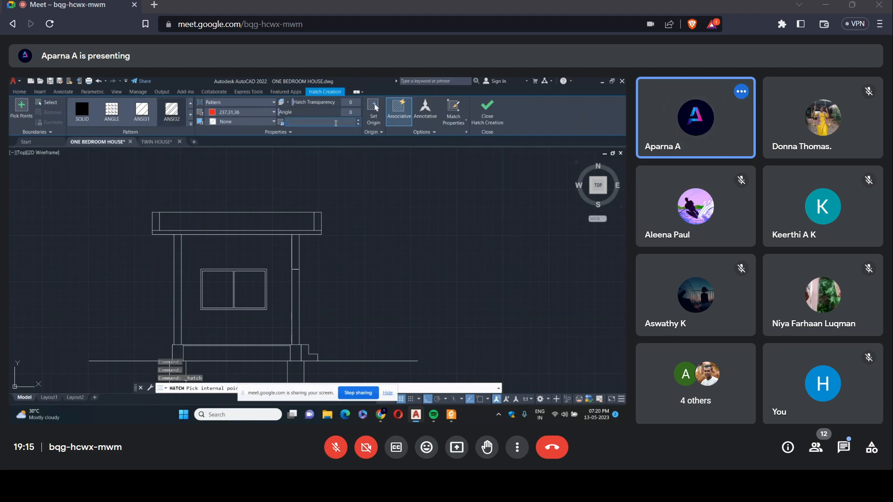
pyautogui.write('2')
pyautogui.click(274, 113)
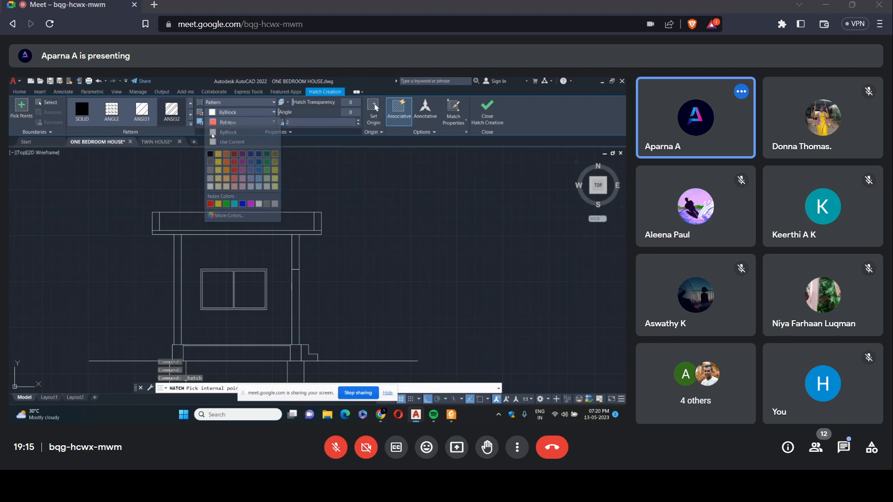
pyautogui.click(228, 133)
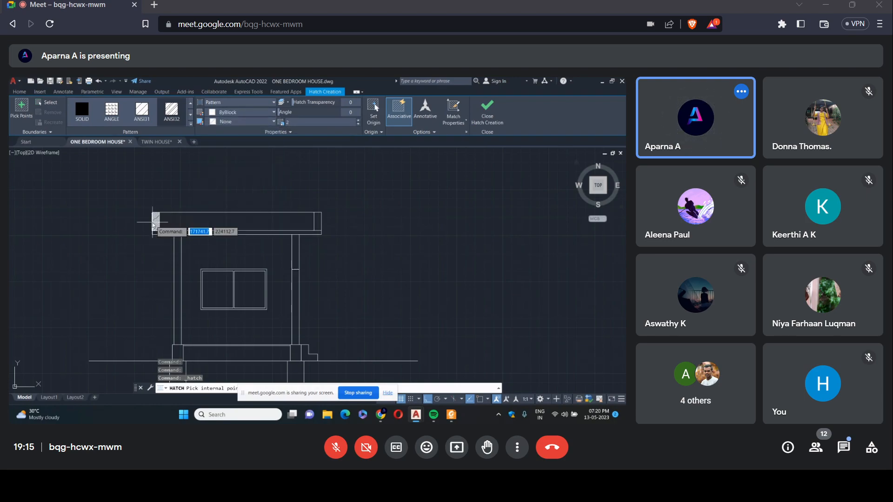
pyautogui.click(337, 124)
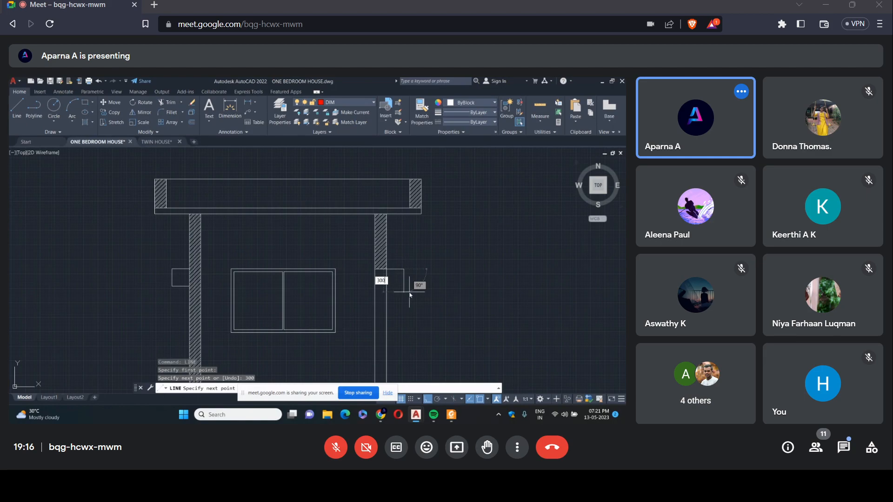
# Complete the 300 by 300 sunshade outline outside the right wall and draw a line across that wall level with its bottom edge.
pyautogui.press('Return')
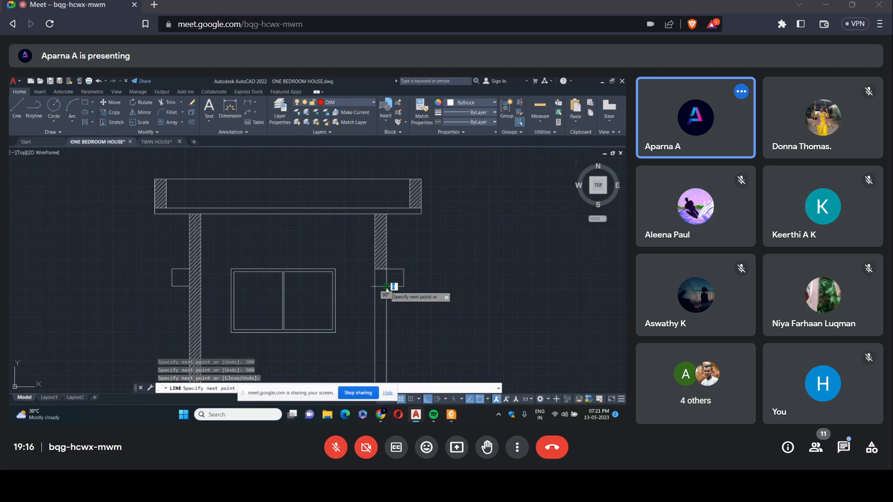
pyautogui.press('Return')
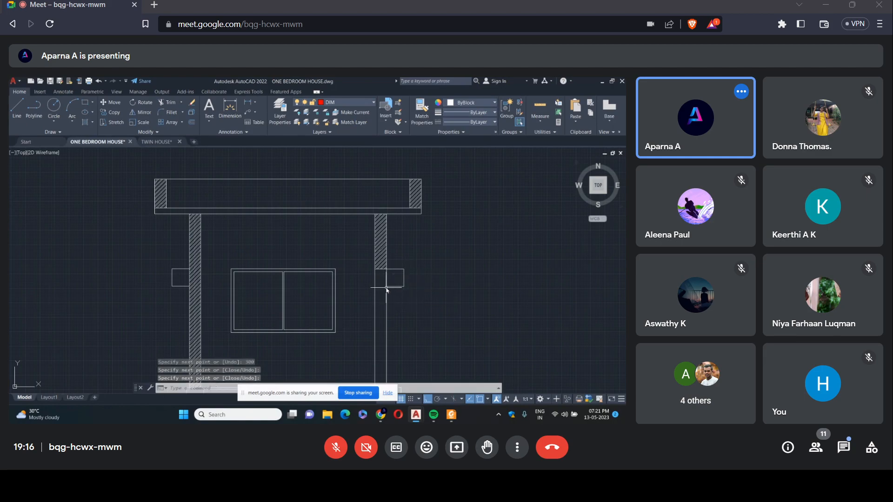
pyautogui.click(17, 113)
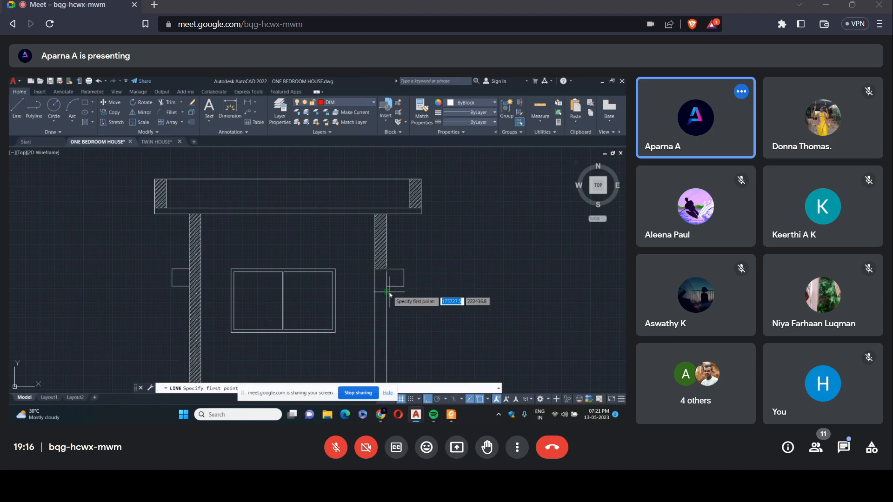
pyautogui.click(386, 287)
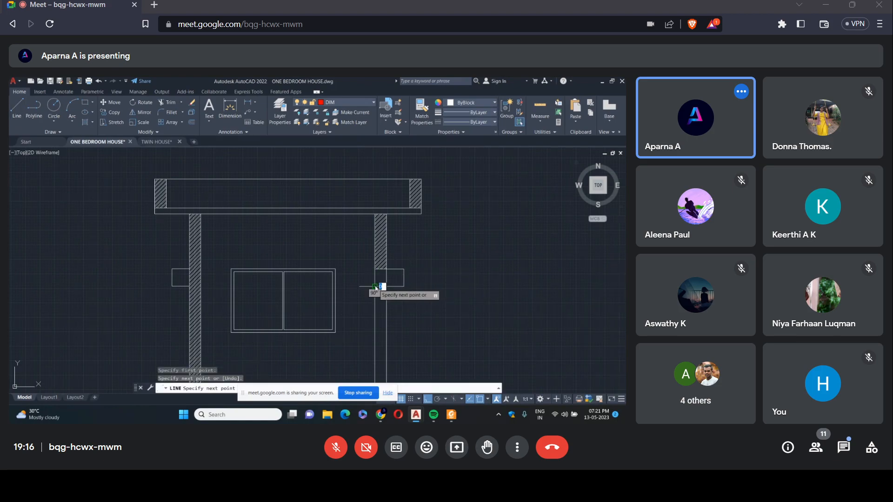
pyautogui.press('Return')
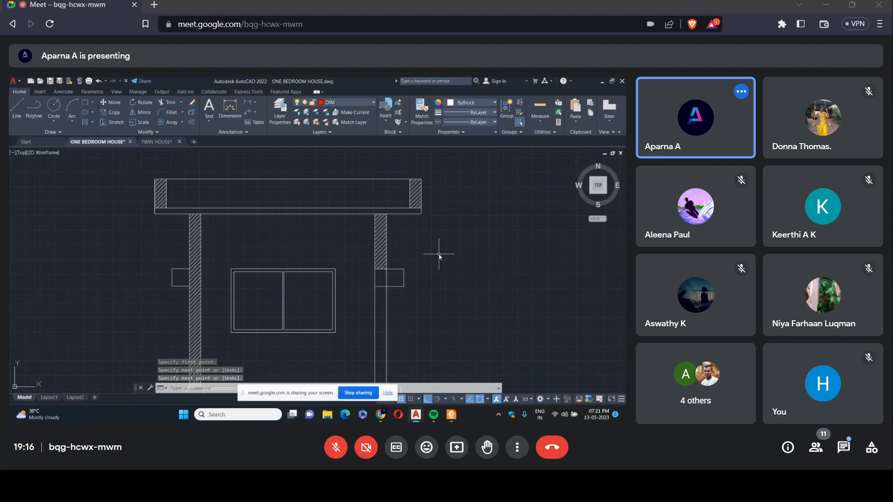
# Start a new hatch for the section's concrete parts using the AR-CONC pattern.
pyautogui.scroll(-4, 439, 254)
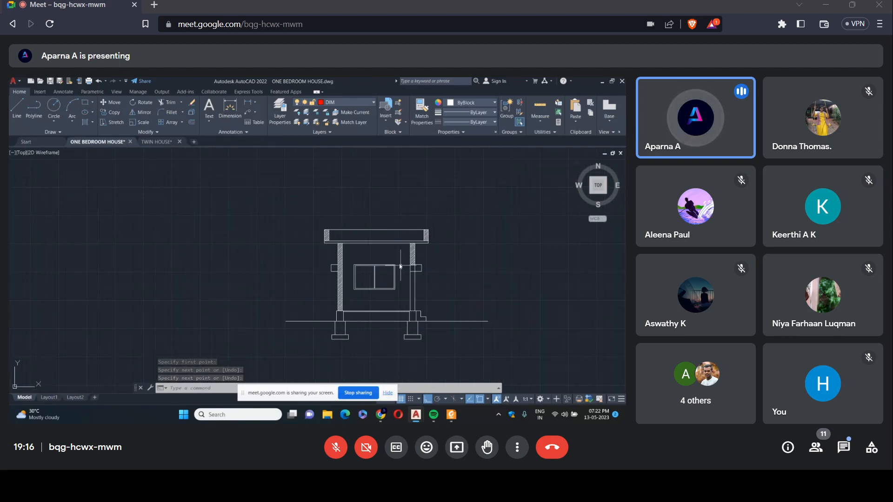
pyautogui.scroll(4, 376, 240)
pyautogui.scroll(2, 376, 242)
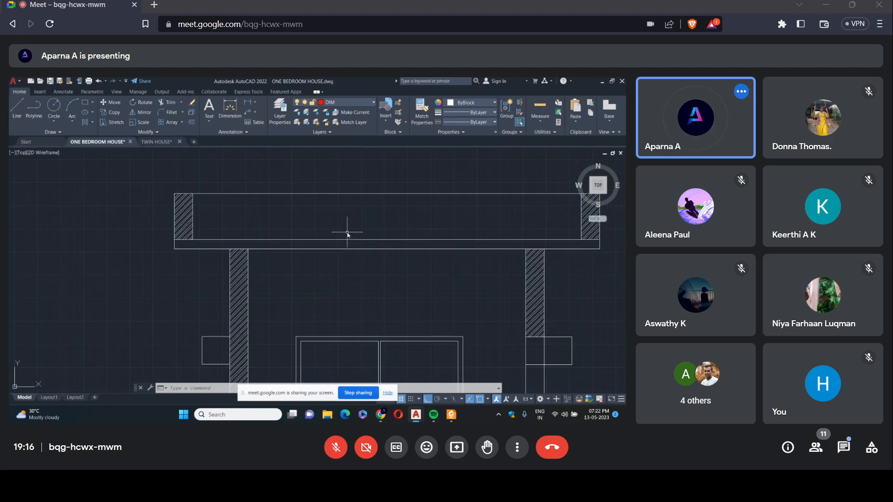
pyautogui.scroll(-2, 356, 244)
pyautogui.scroll(-3, 356, 244)
pyautogui.scroll(2, 364, 307)
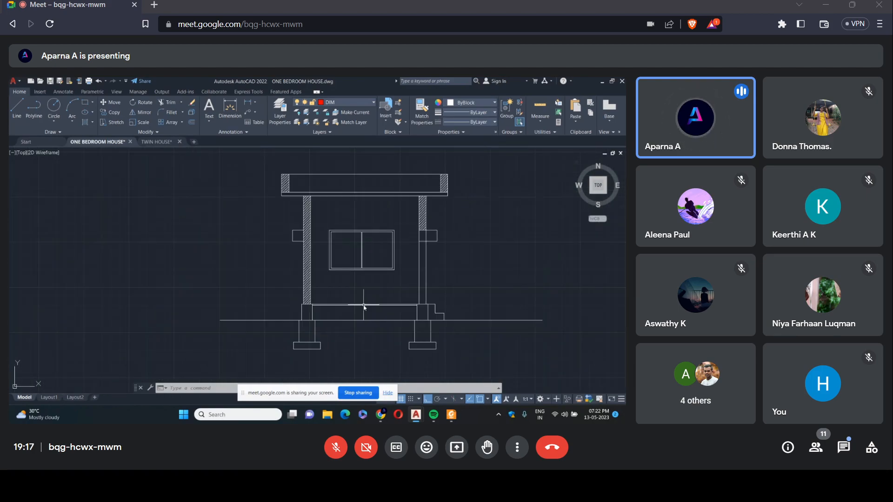
pyautogui.scroll(4, 365, 306)
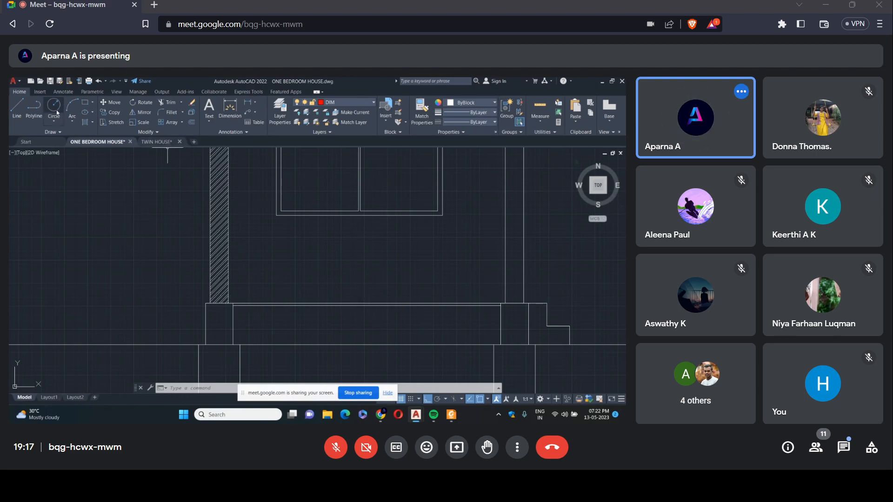
pyautogui.click(82, 122)
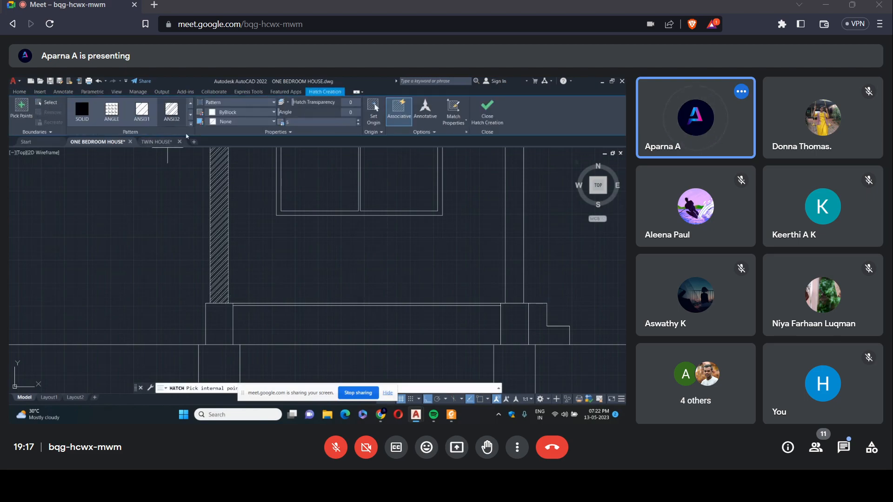
pyautogui.click(191, 119)
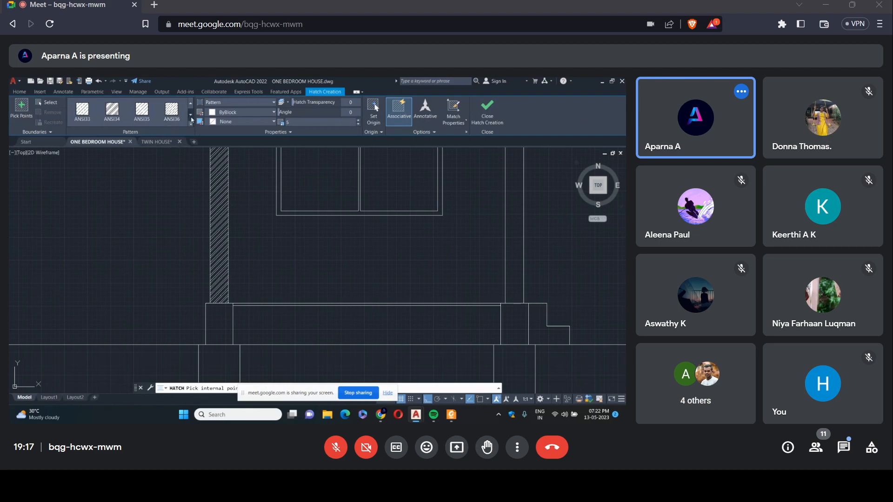
pyautogui.click(191, 123)
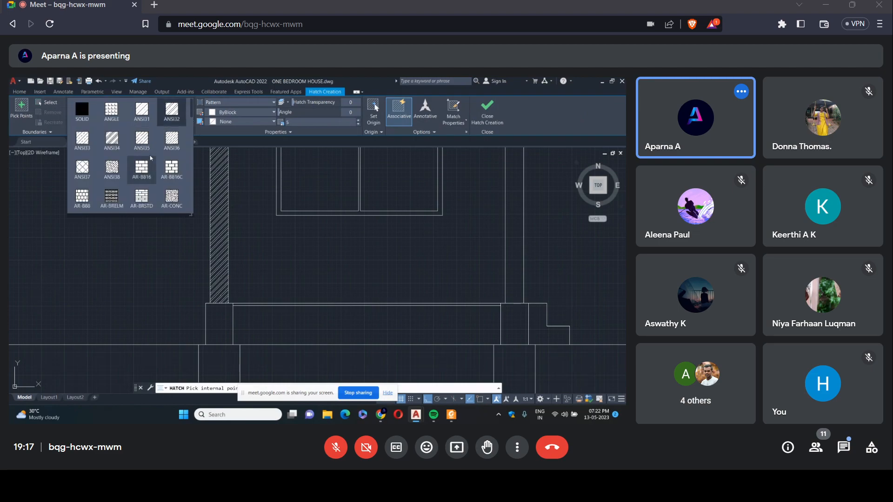
pyautogui.click(172, 198)
# Fill the roof slab strip with the concrete hatch and set the hatch scale to 1.
pyautogui.scroll(-5, 223, 209)
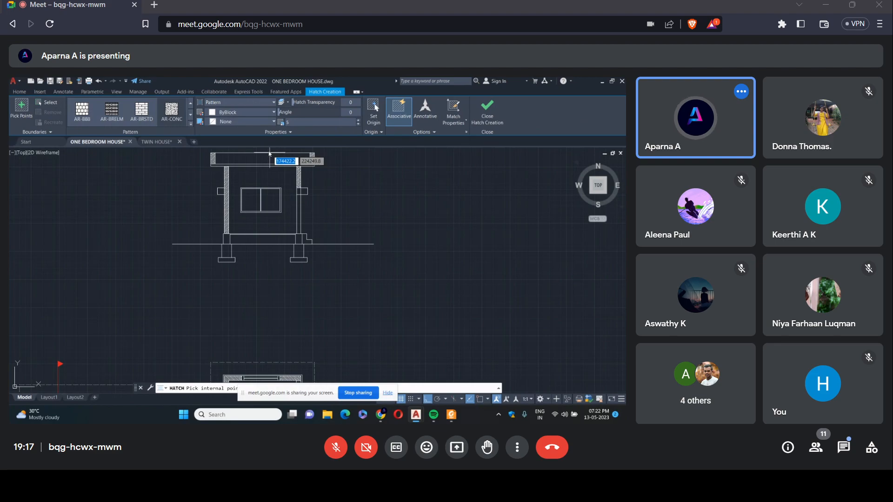
pyautogui.scroll(5, 269, 154)
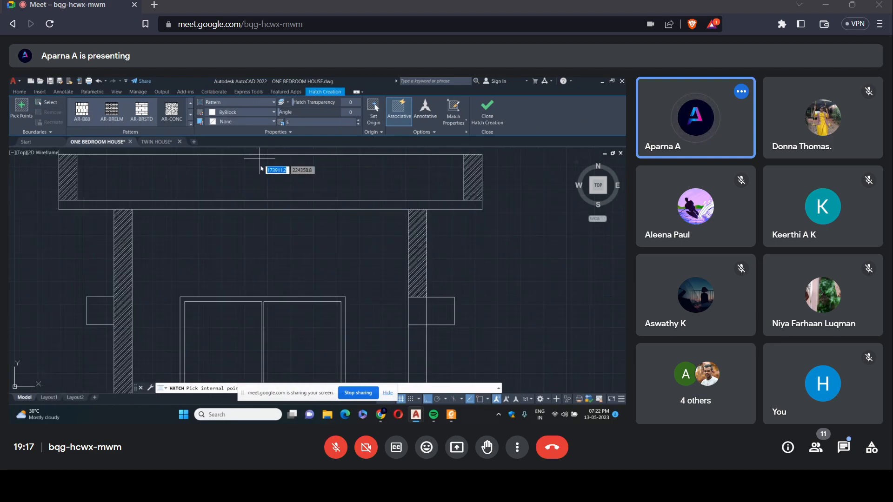
pyautogui.click(250, 204)
pyautogui.click(313, 123)
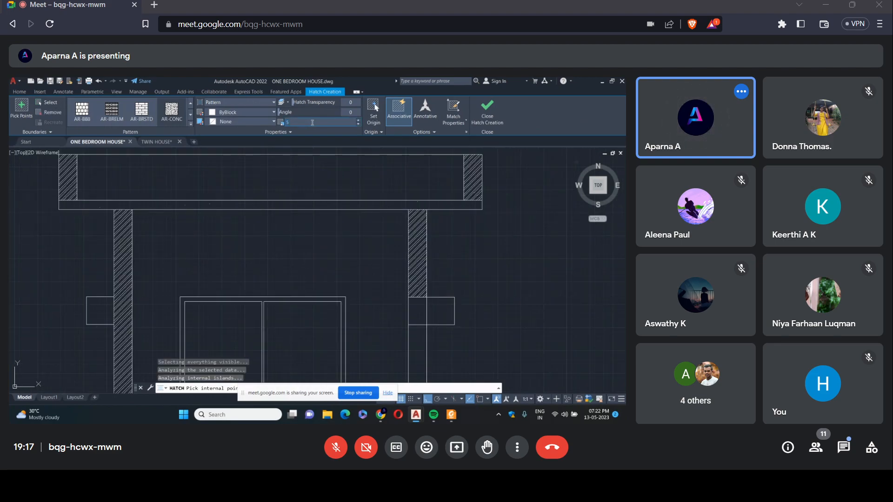
pyautogui.press('BackSpace')
# Apply the AR-CONC hatch to the lintel within the right wall and to both footing bases, then finish the hatch.
pyautogui.scroll(-3, 413, 225)
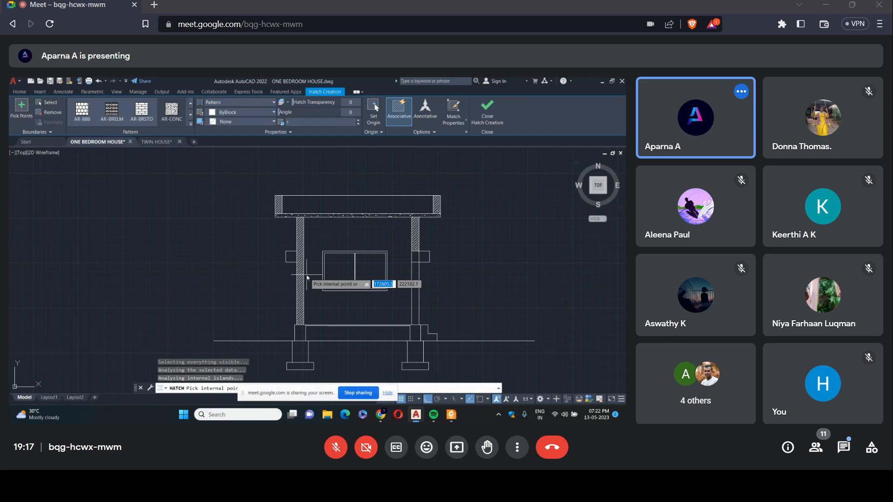
pyautogui.scroll(-2, 307, 282)
pyautogui.scroll(3, 321, 348)
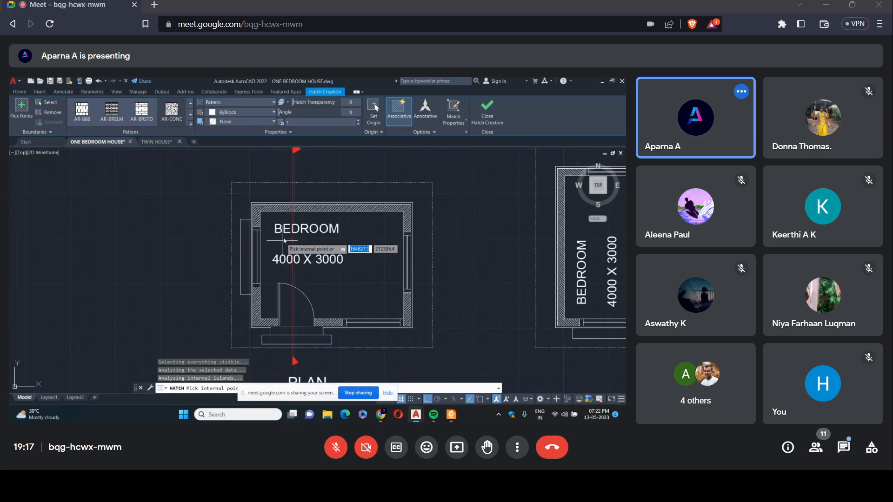
pyautogui.scroll(-3, 285, 241)
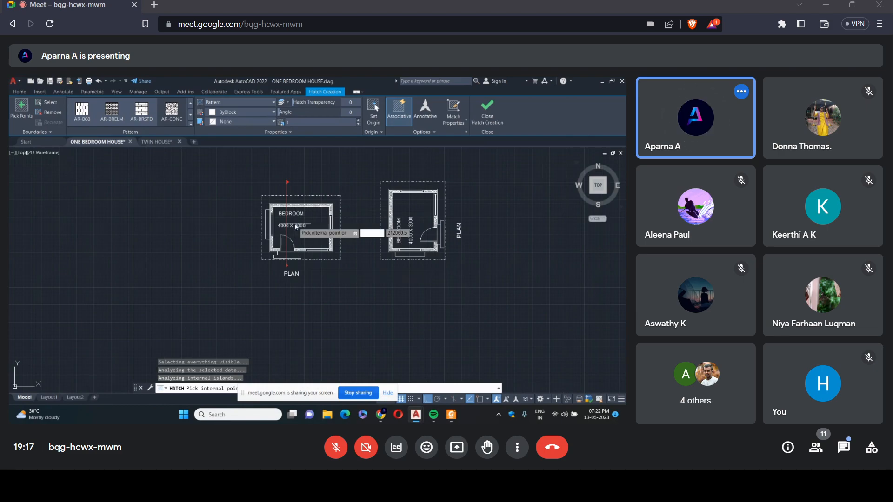
pyautogui.scroll(-4, 298, 223)
pyautogui.scroll(4, 328, 188)
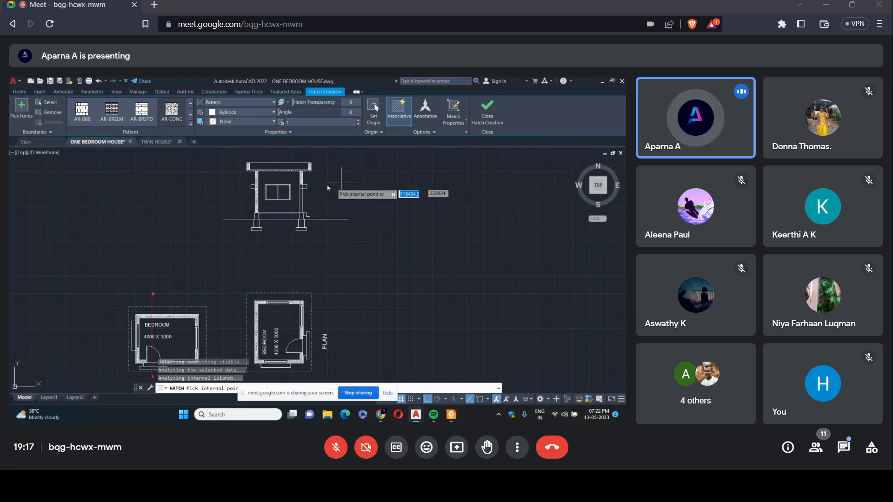
pyautogui.scroll(5, 328, 188)
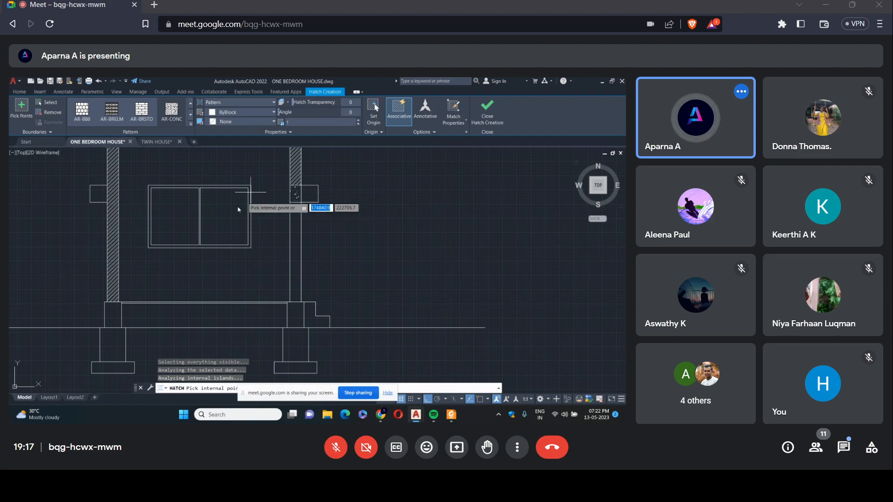
pyautogui.scroll(-2, 258, 300)
pyautogui.click(160, 340)
pyautogui.click(285, 342)
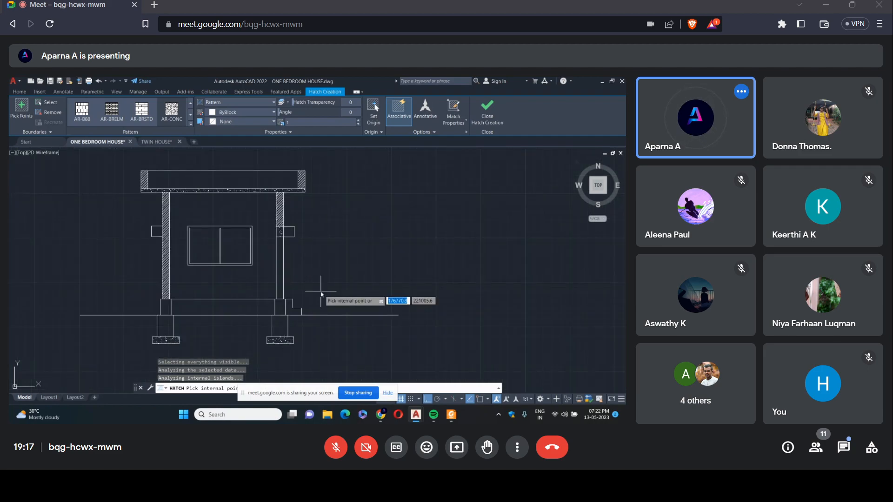
pyautogui.press('Return')
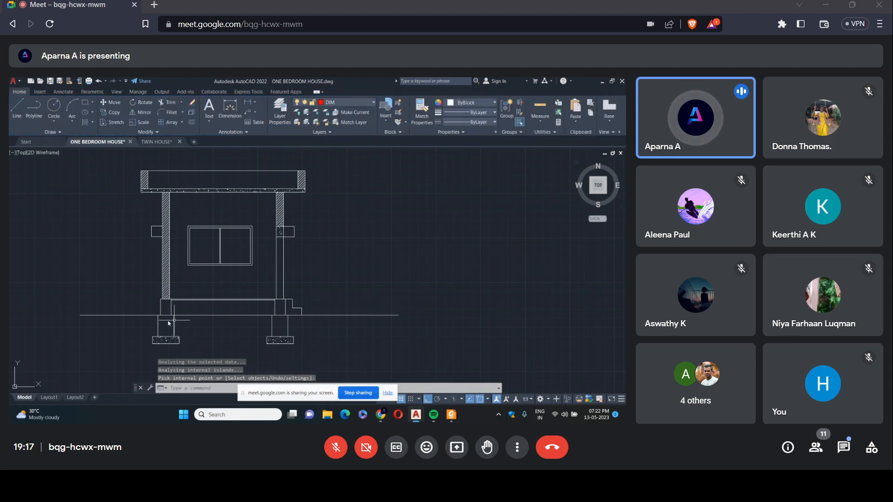
# Start a new hatch for the plinth and foundation walls using the GRAVEL pattern with a scale of 5.
pyautogui.scroll(4, 163, 320)
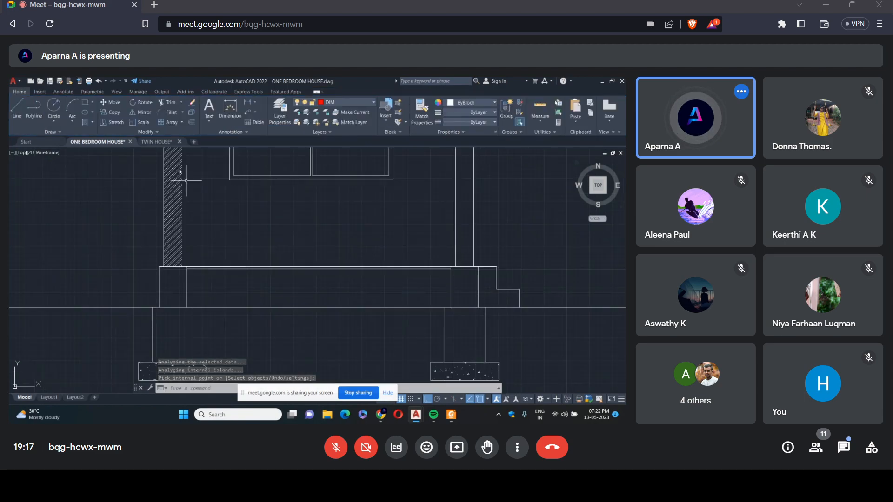
pyautogui.click(87, 123)
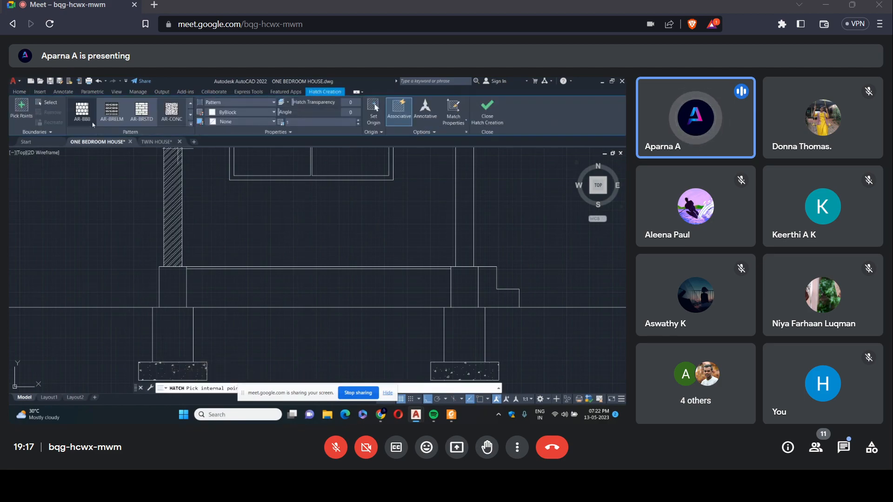
pyautogui.click(191, 124)
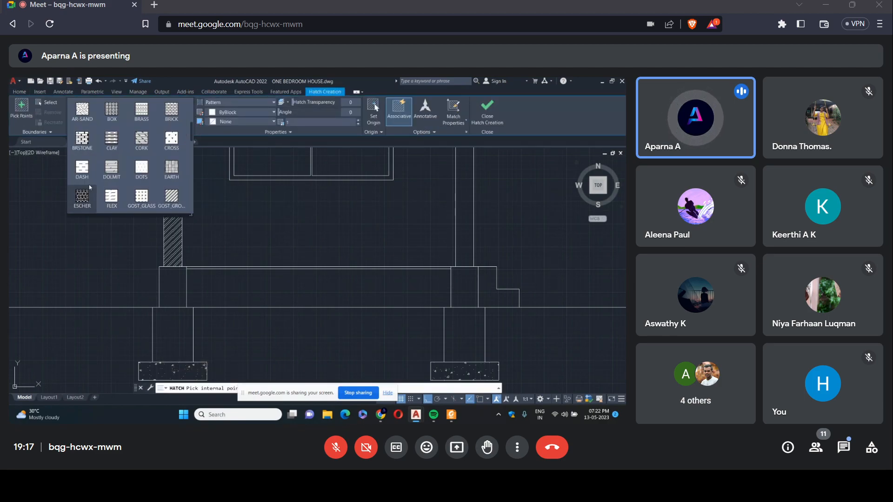
pyautogui.scroll(-3, 102, 182)
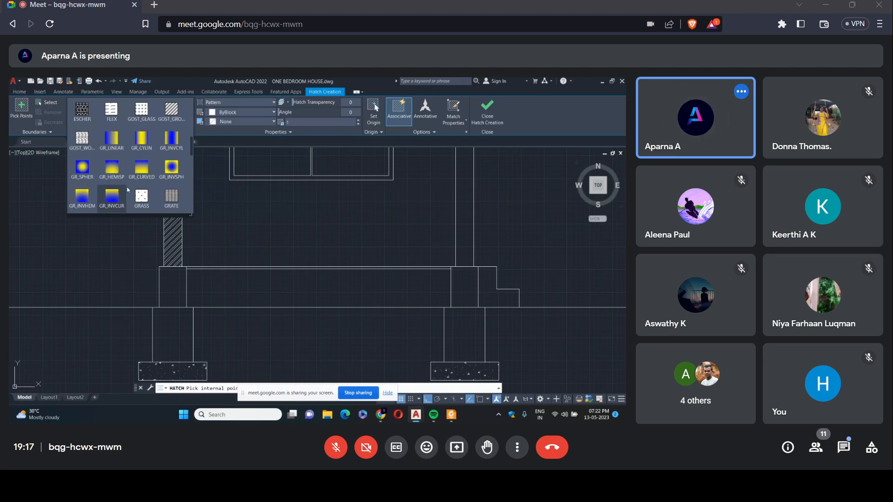
pyautogui.click(79, 204)
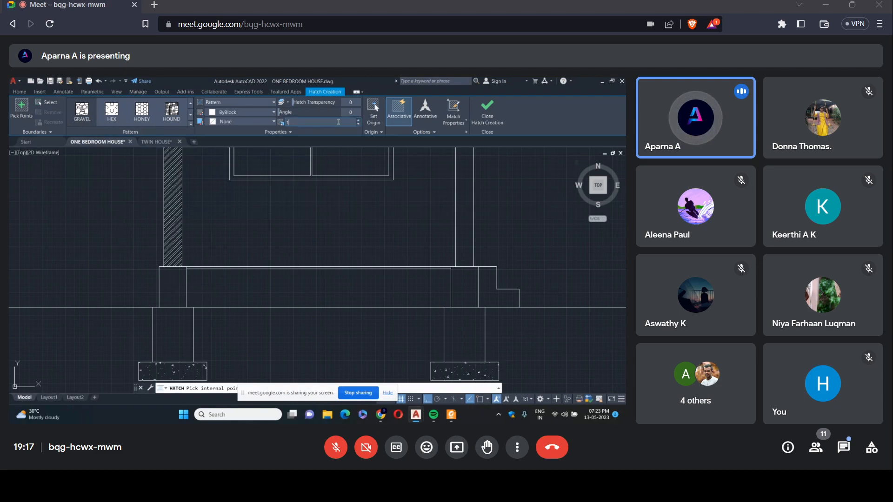
pyautogui.write('5')
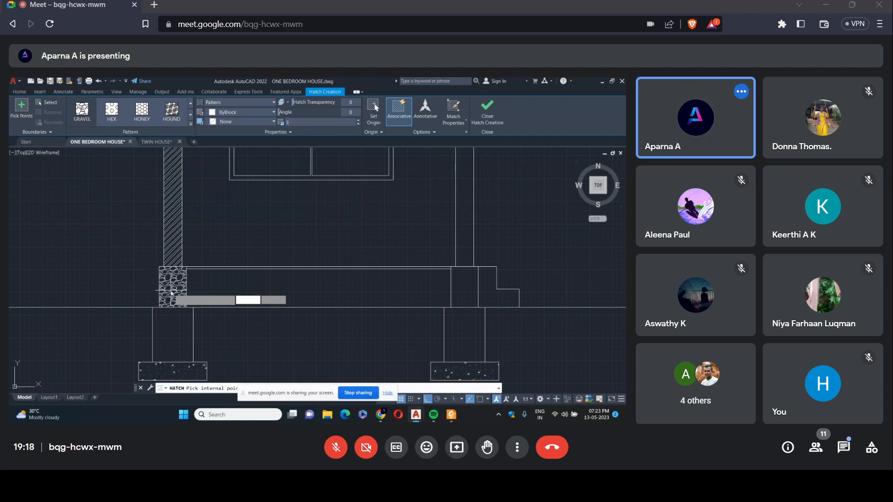
# Fill the plinth and foundation walls on both sides with the gravel hatch and set its scale to 7.
pyautogui.click(171, 292)
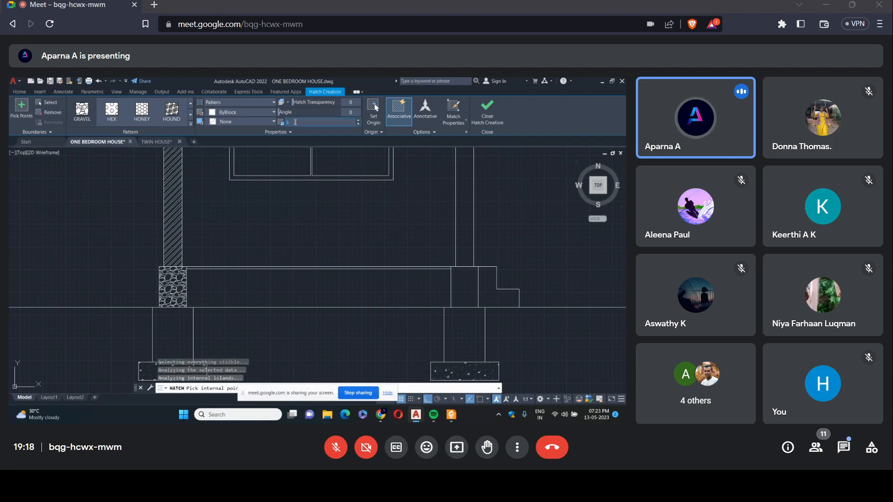
pyautogui.press('Return')
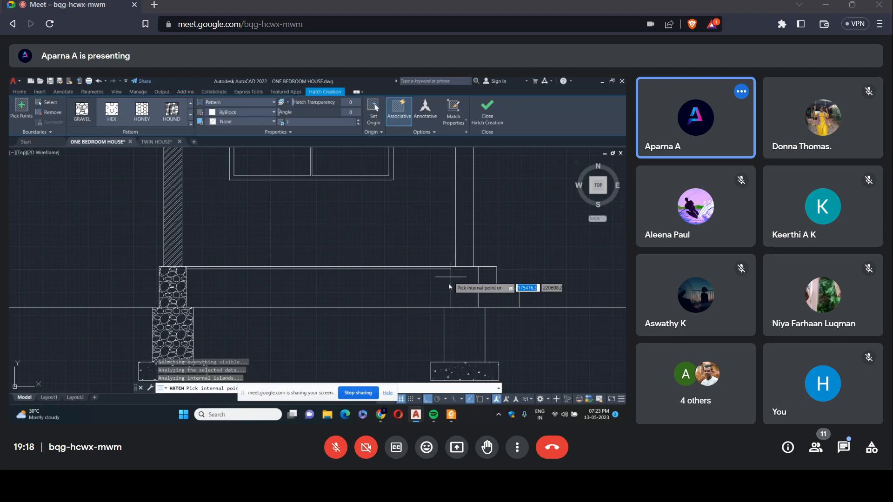
pyautogui.click(470, 349)
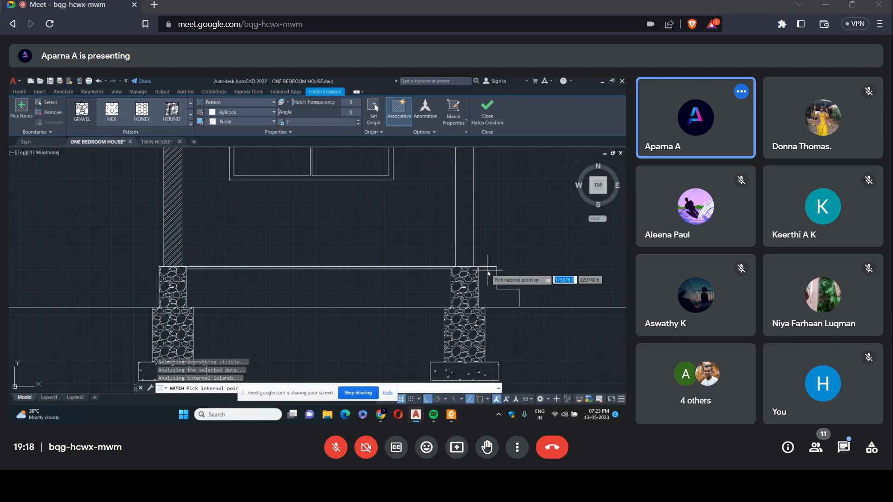
pyautogui.press('Escape')
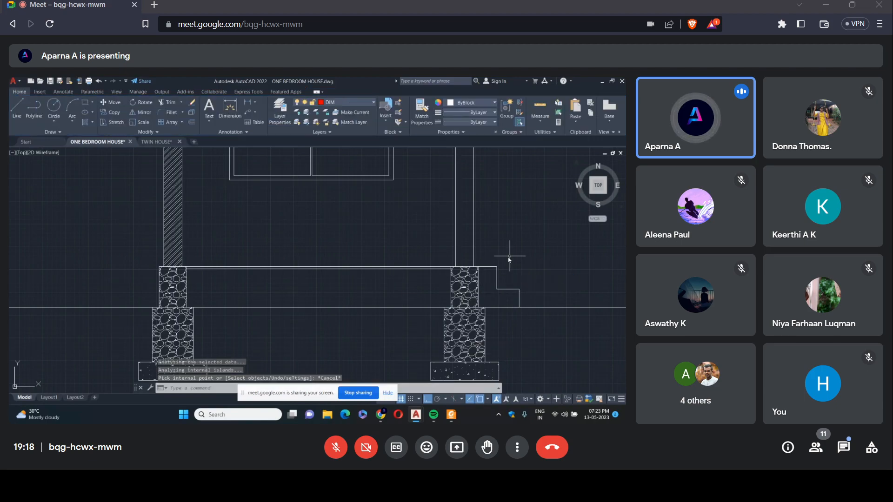
# Hatch the entrance steps beside the right plinth wall with the ANSI31 pattern.
pyautogui.click(85, 122)
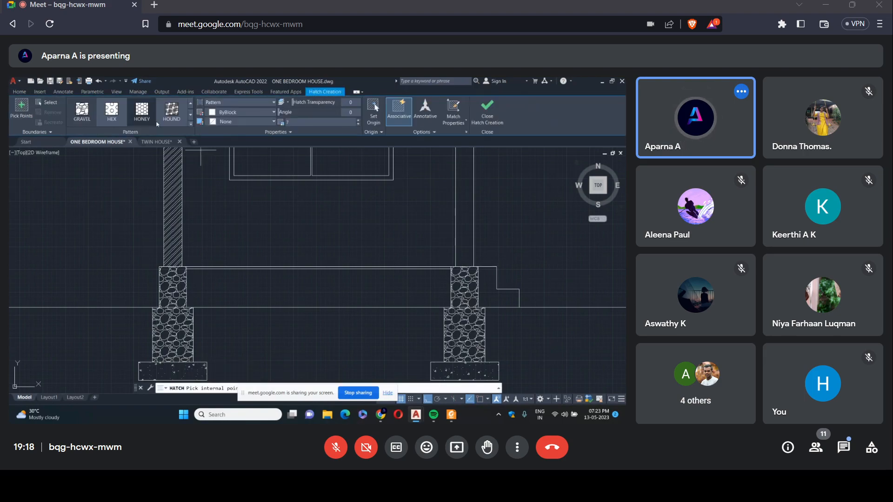
pyautogui.click(191, 125)
pyautogui.scroll(-3, 161, 126)
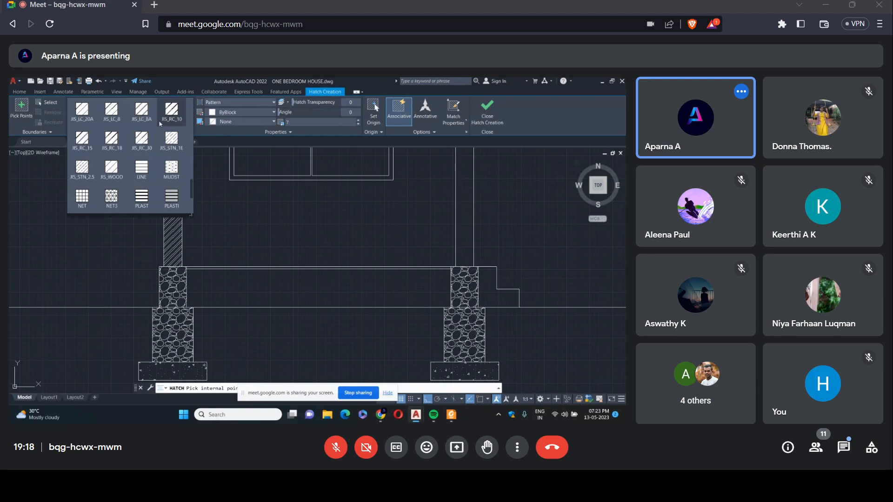
pyautogui.scroll(5, 162, 123)
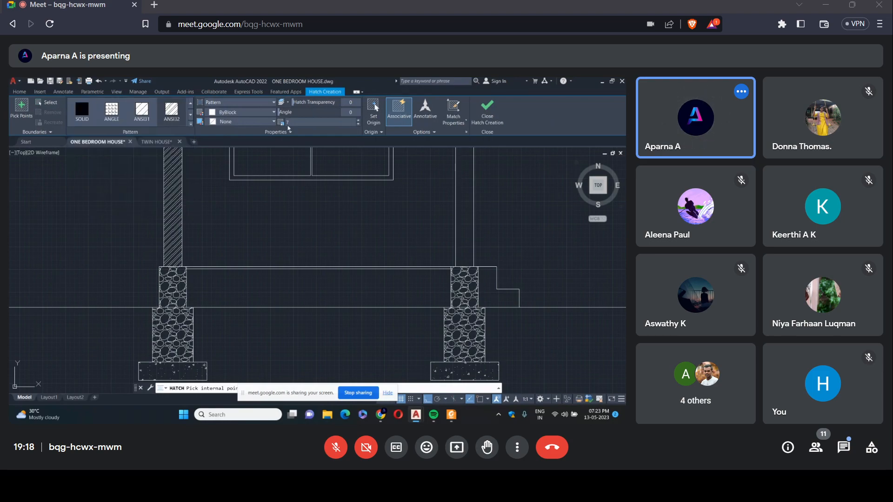
pyautogui.click(490, 293)
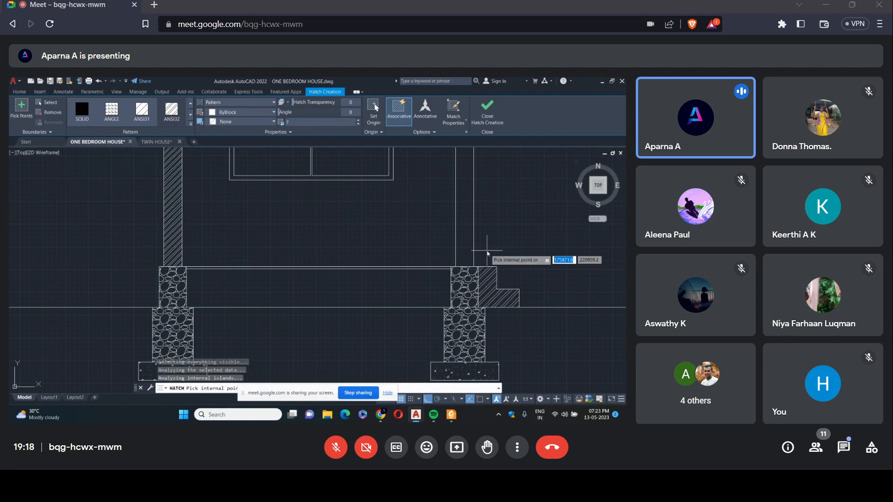
pyautogui.press('Return')
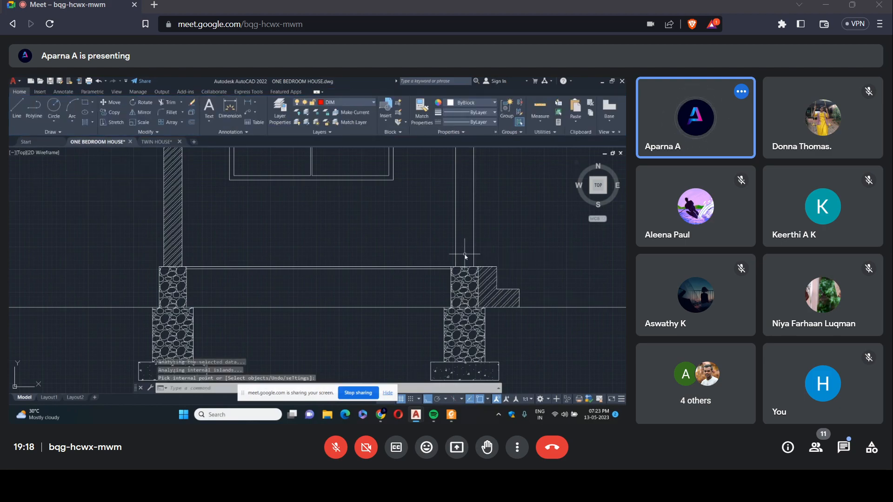
# Start single-line text at the tip of the plan's upper section arrow with height 250 and rotation 0.
pyautogui.scroll(-5, 465, 255)
pyautogui.scroll(2, 481, 195)
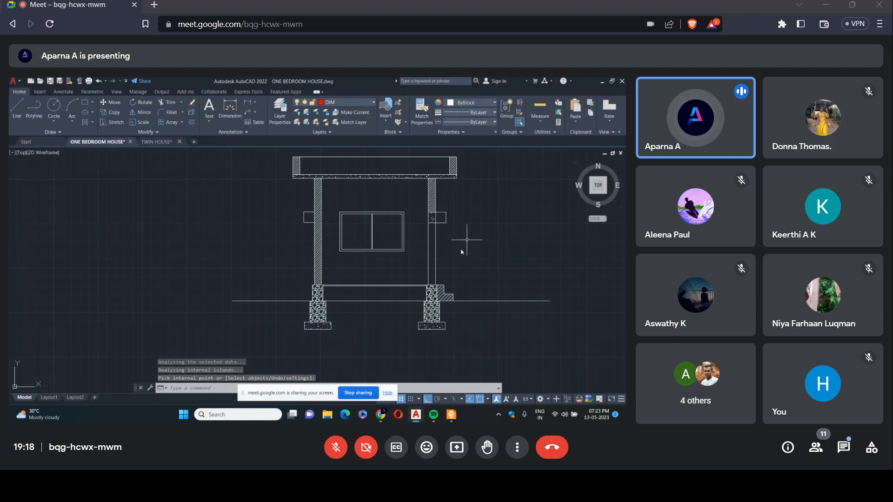
pyautogui.scroll(-8, 482, 254)
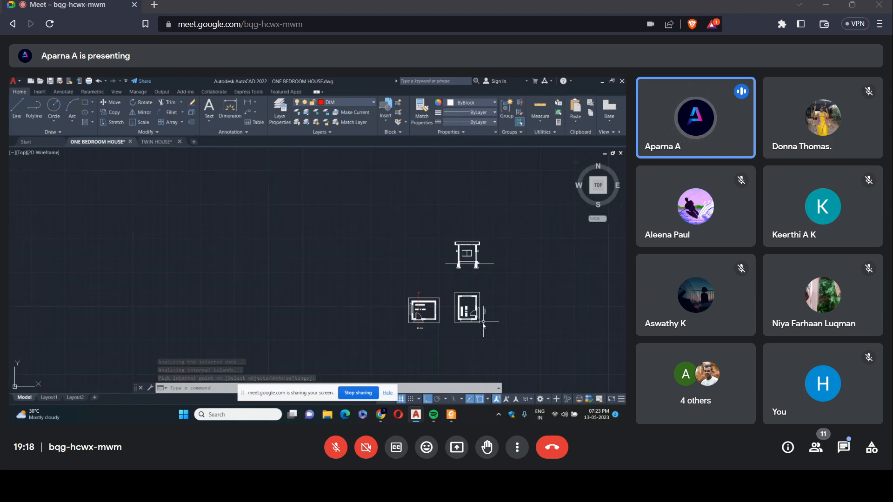
pyautogui.scroll(4, 498, 268)
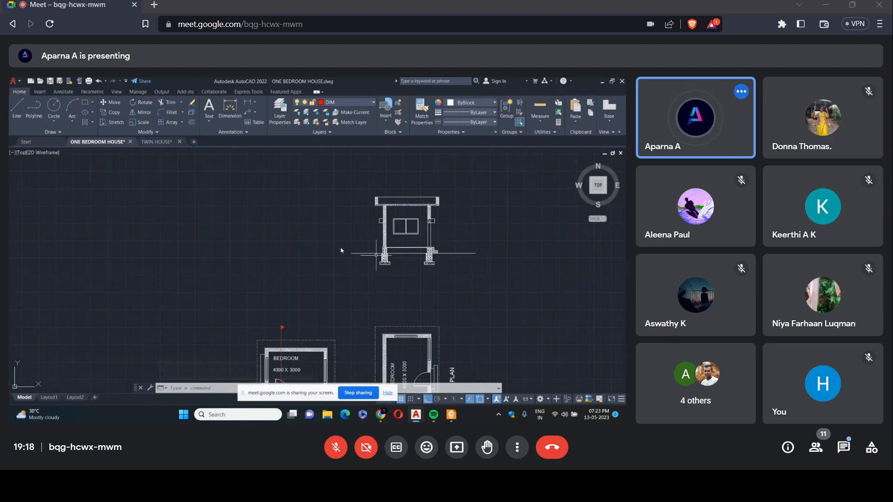
pyautogui.click(209, 119)
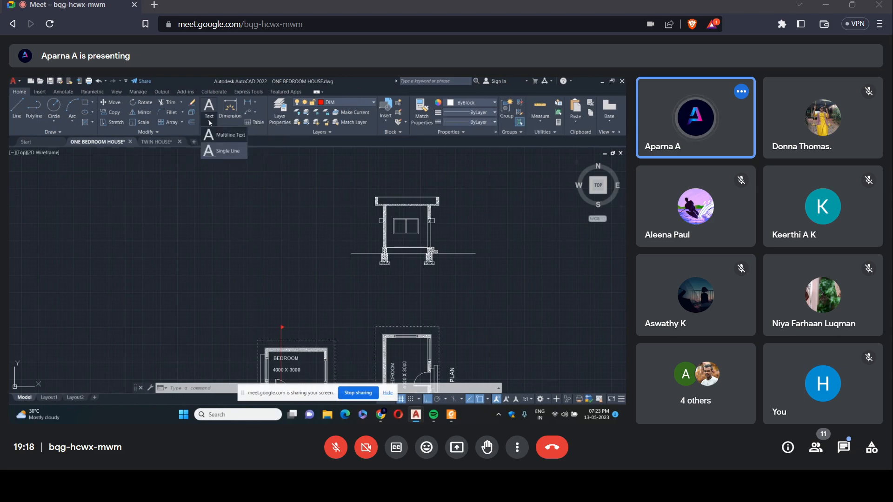
pyautogui.click(218, 142)
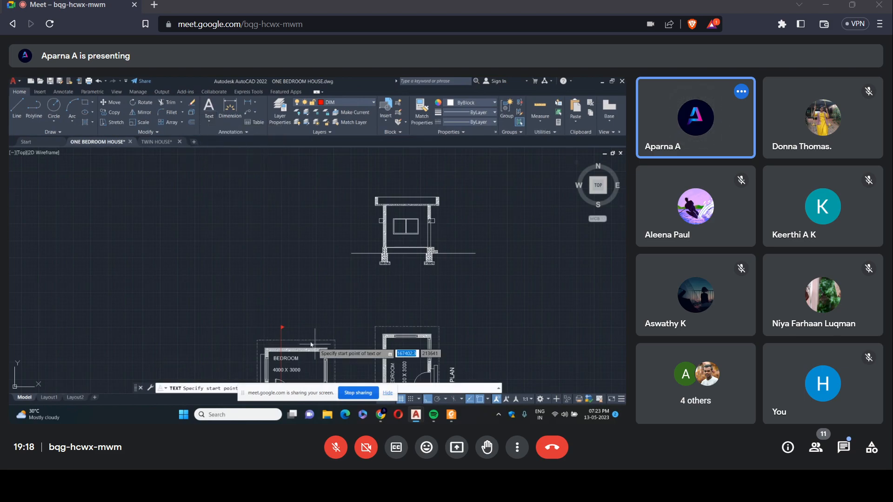
pyautogui.click(282, 327)
pyautogui.scroll(2, 291, 328)
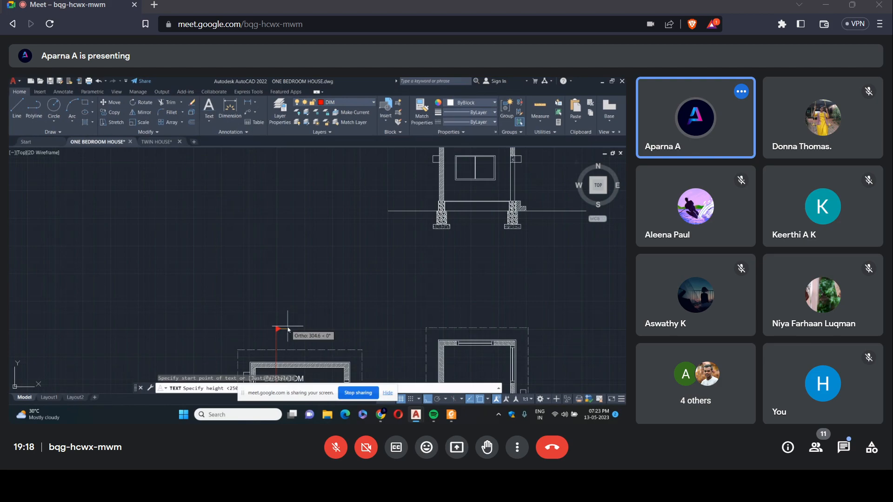
pyautogui.scroll(2, 281, 318)
pyautogui.press('Return')
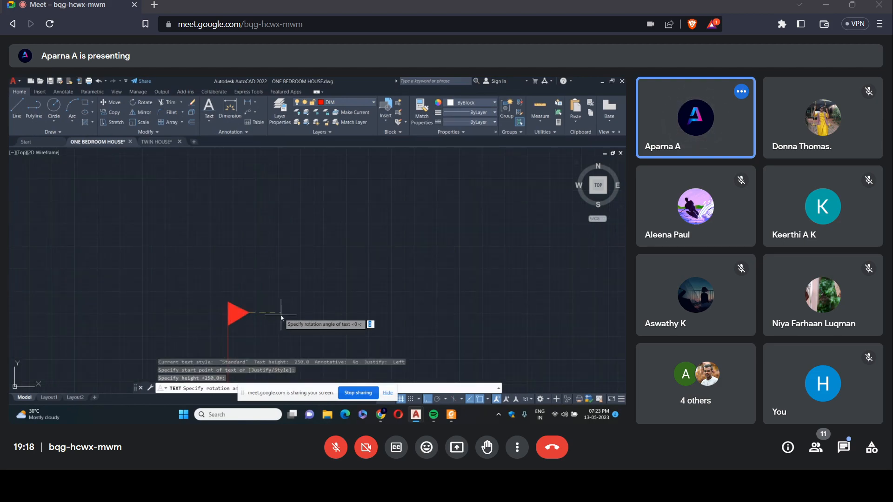
pyautogui.press('Return')
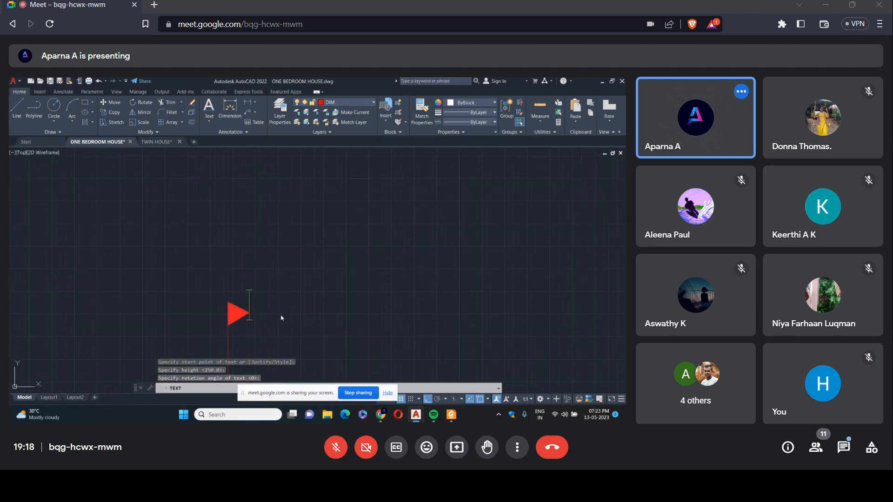
# Label the upper and lower arrows of the plan's section line with the letter A.
pyautogui.write('a')
pyautogui.press('BackSpace')
pyautogui.write('A')
pyautogui.scroll(-5, 315, 281)
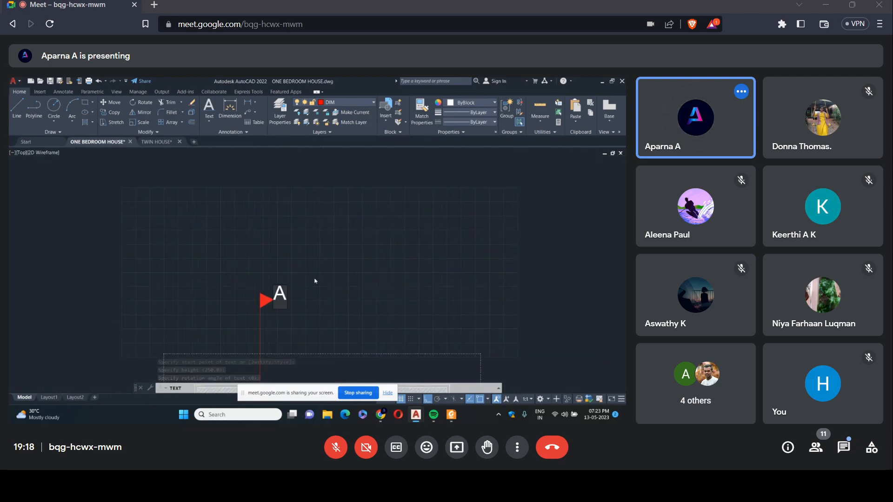
pyautogui.scroll(7, 263, 294)
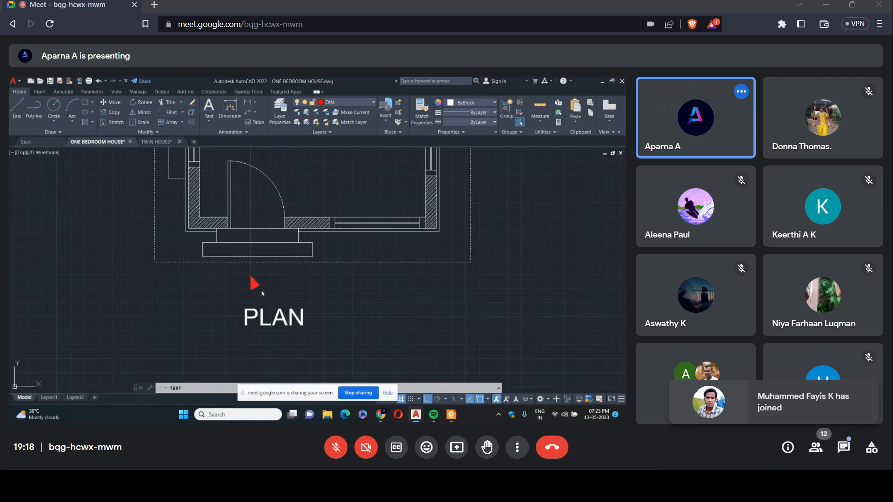
pyautogui.write('A')
# Add the title SECTION A-A centred below the section drawing.
pyautogui.scroll(-7, 330, 280)
pyautogui.scroll(7, 330, 280)
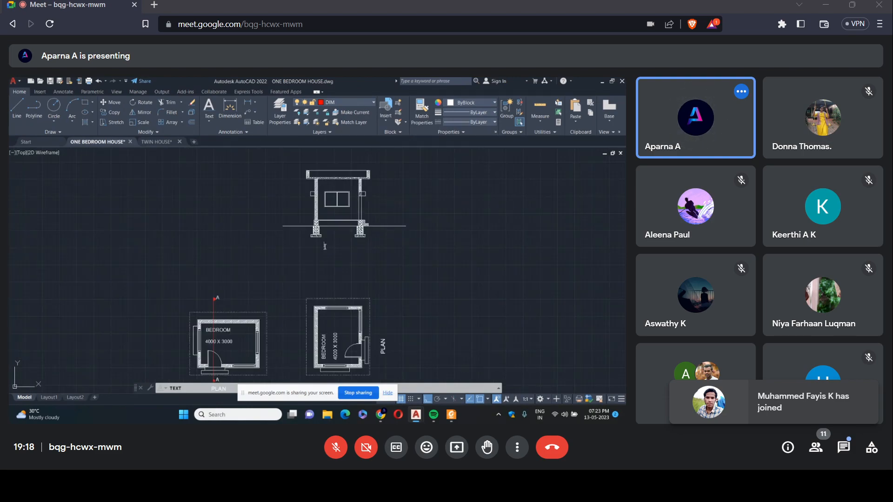
pyautogui.write('SECTIO')
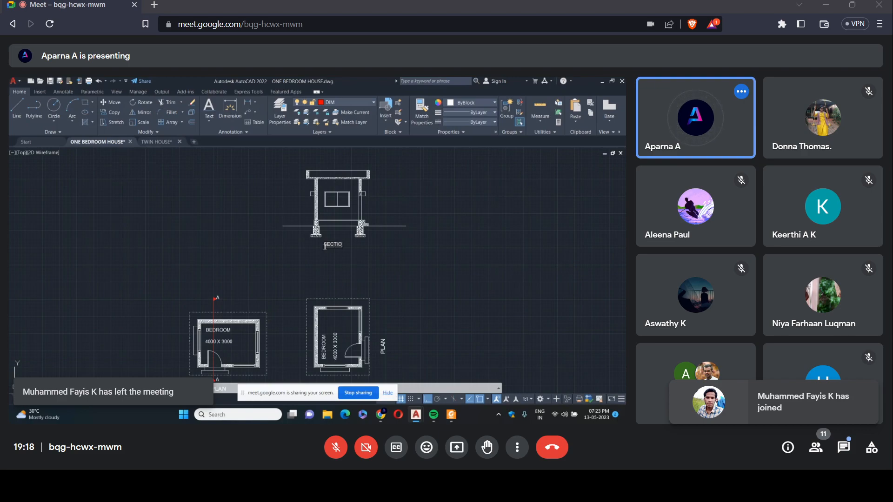
pyautogui.write('N A')
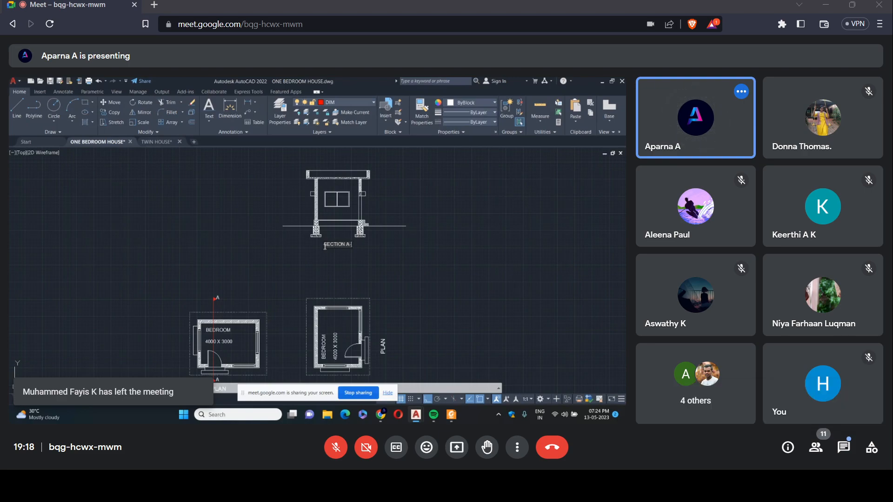
pyautogui.write('-A')
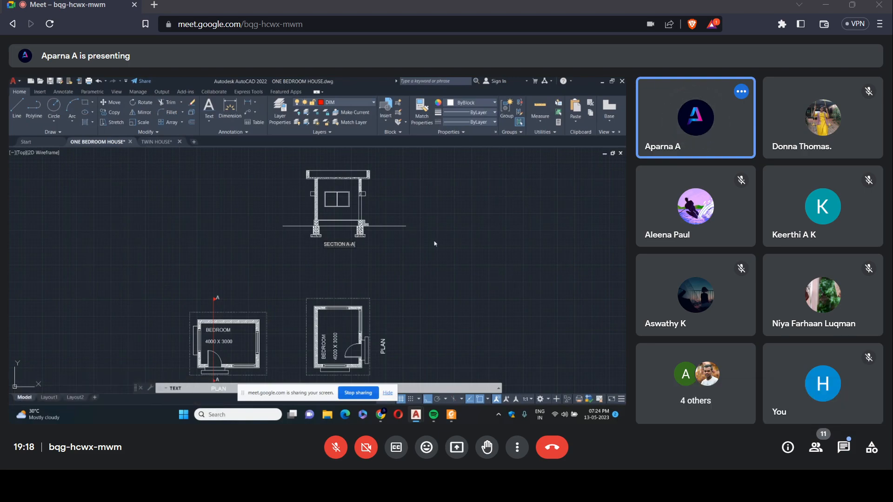
# Add the title ELEVATION above the plan, roughly level with the section title, and finish the text.
pyautogui.click(187, 246)
pyautogui.write('E')
pyautogui.write('LE')
pyautogui.write('VV')
pyautogui.write('ATIO')
pyautogui.write('N')
pyautogui.click(157, 236)
pyautogui.scroll(-4, 361, 266)
pyautogui.scroll(4, 364, 272)
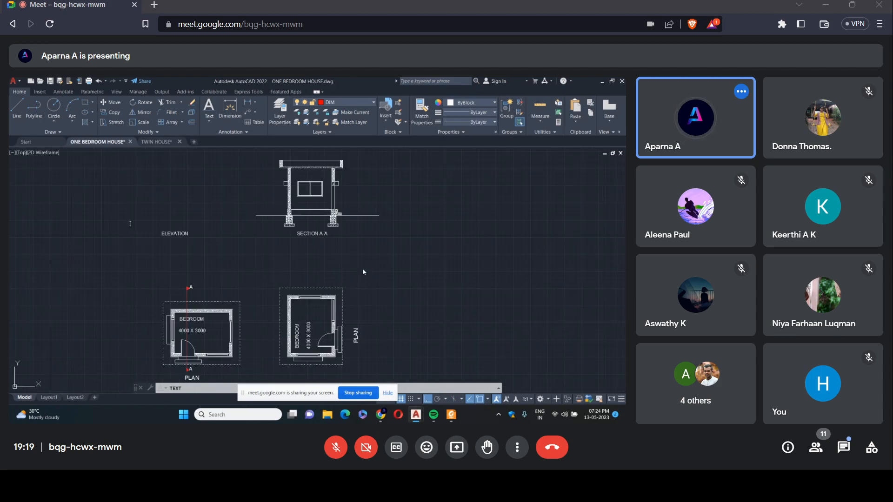
pyautogui.click(265, 270)
pyautogui.press('Escape')
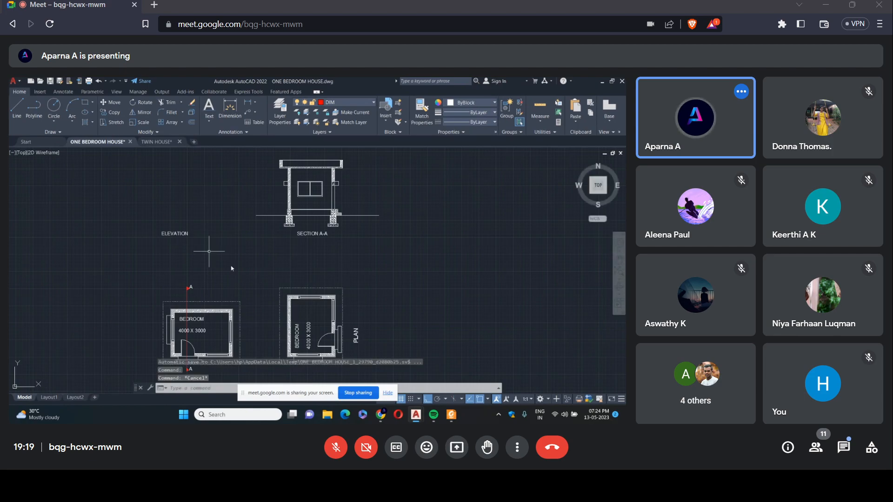
# Delete the rotated copy of the plan with its title below the section drawing.
pyautogui.click(267, 280)
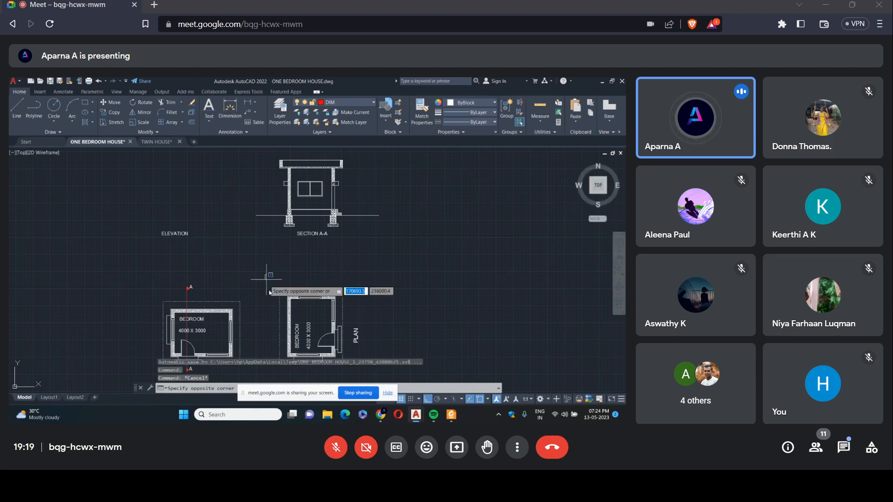
pyautogui.click(384, 374)
pyautogui.press('Delete')
pyautogui.scroll(-2, 316, 288)
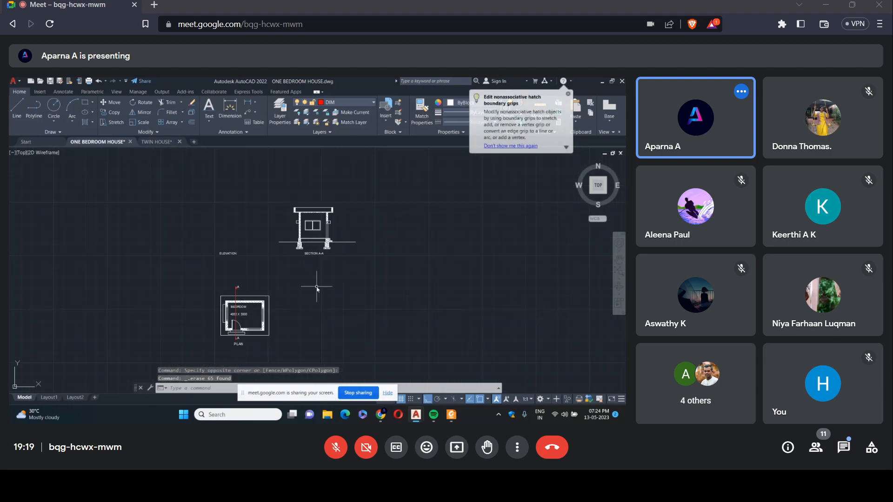
pyautogui.scroll(2, 324, 212)
pyautogui.scroll(-2, 300, 218)
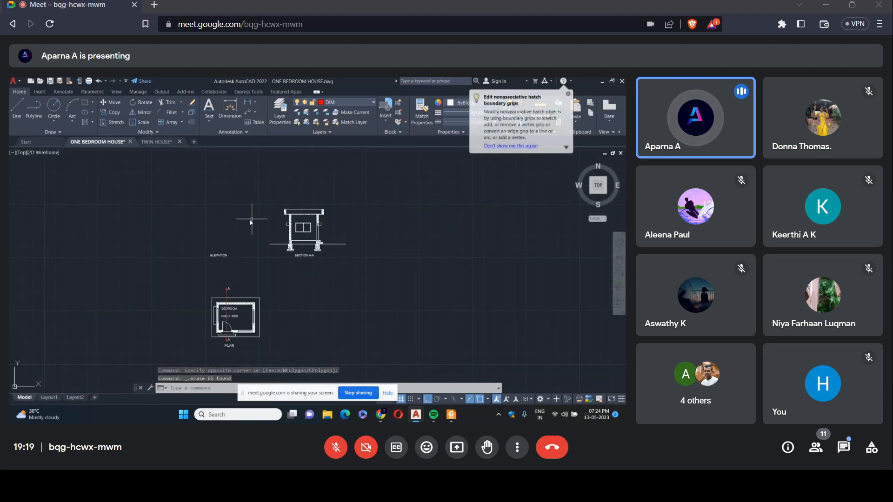
pyautogui.scroll(3, 251, 221)
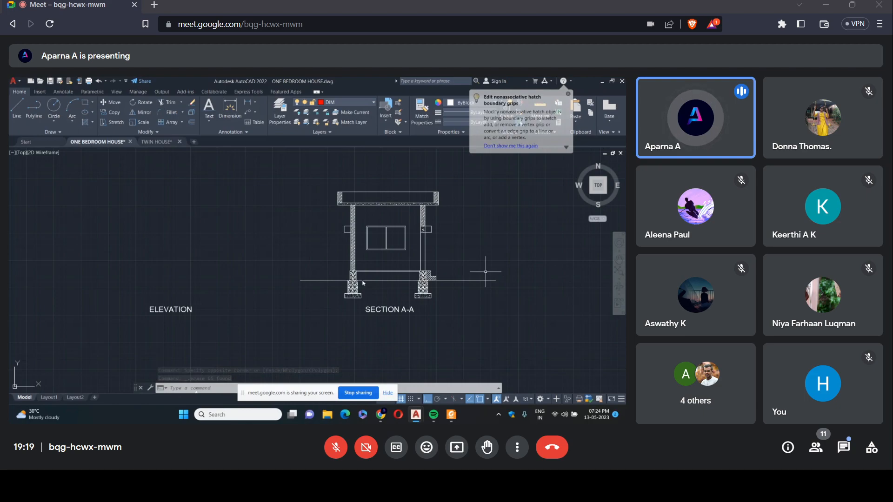
pyautogui.scroll(-3, 279, 270)
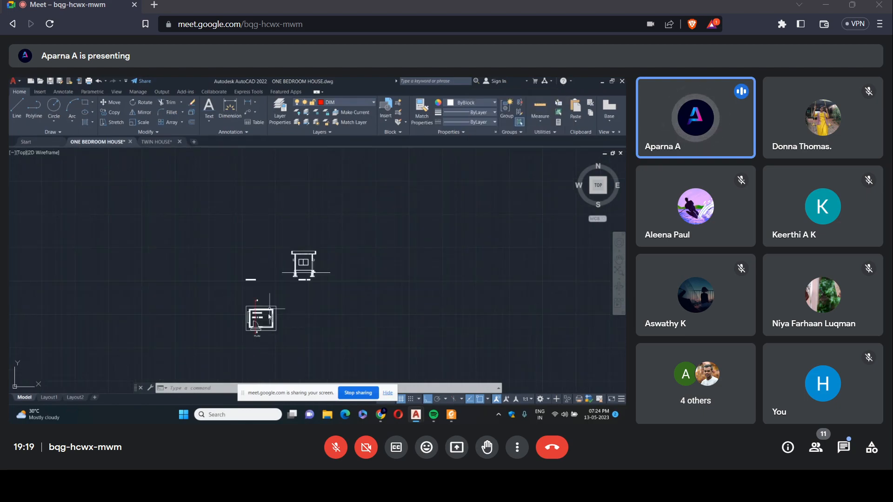
pyautogui.scroll(4, 264, 270)
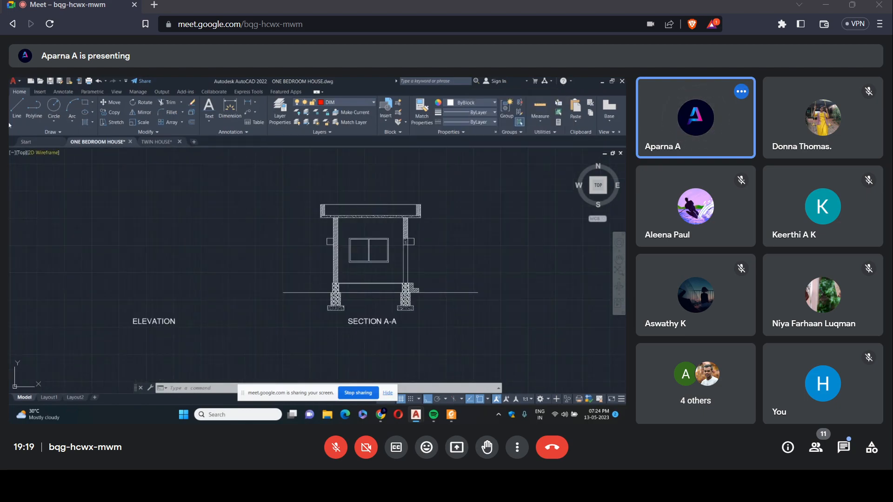
pyautogui.click(53, 132)
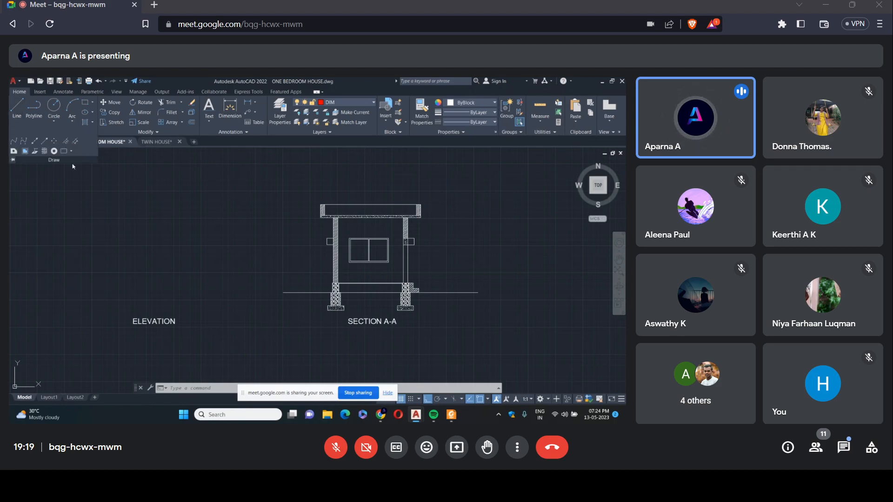
pyautogui.click(35, 141)
pyautogui.scroll(-2, 289, 175)
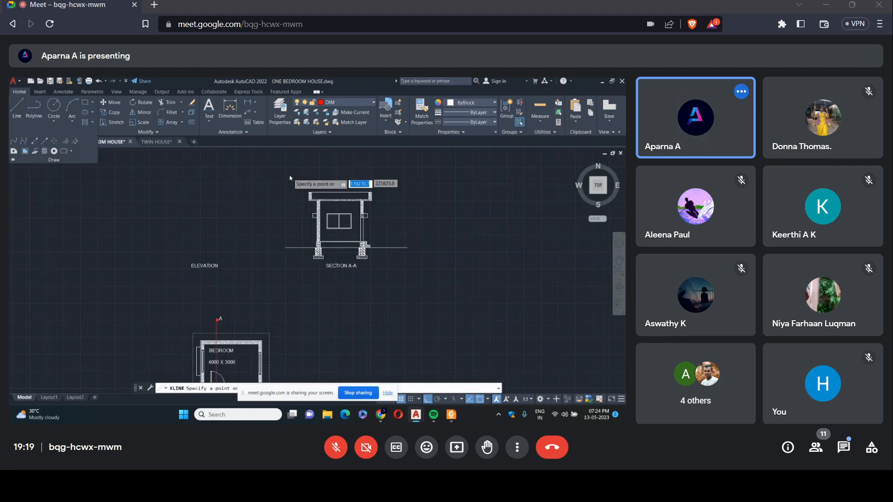
pyautogui.scroll(-2, 289, 178)
pyautogui.scroll(5, 239, 282)
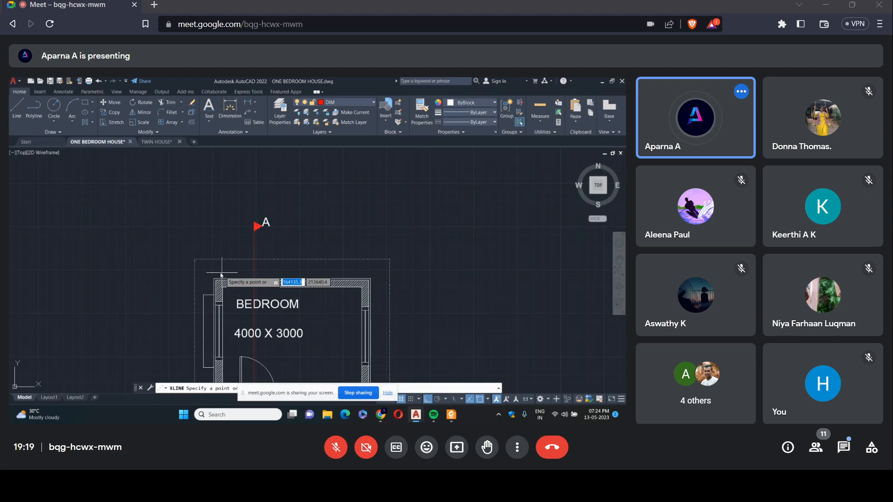
pyautogui.scroll(4, 212, 289)
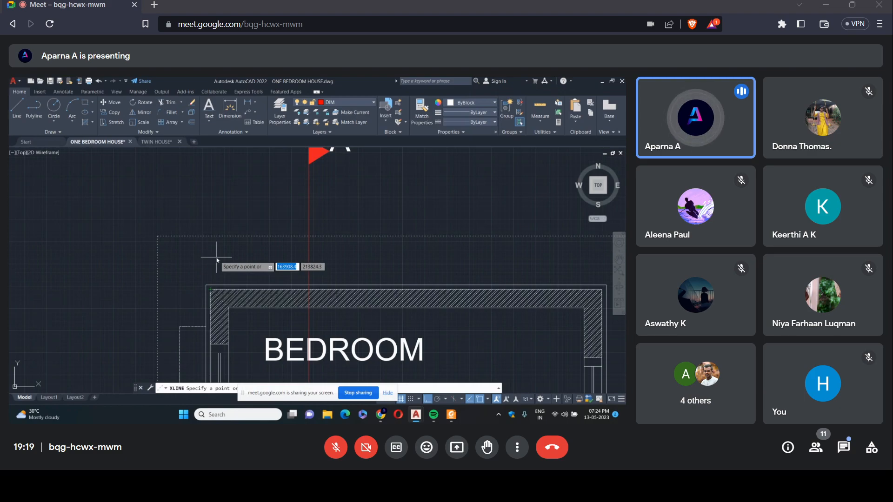
pyautogui.write('V')
pyautogui.press('Return')
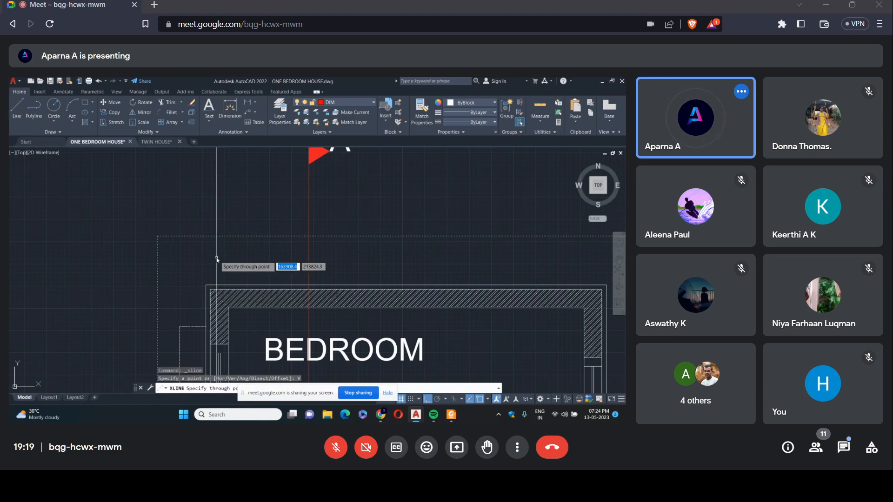
pyautogui.click(210, 290)
pyautogui.click(228, 290)
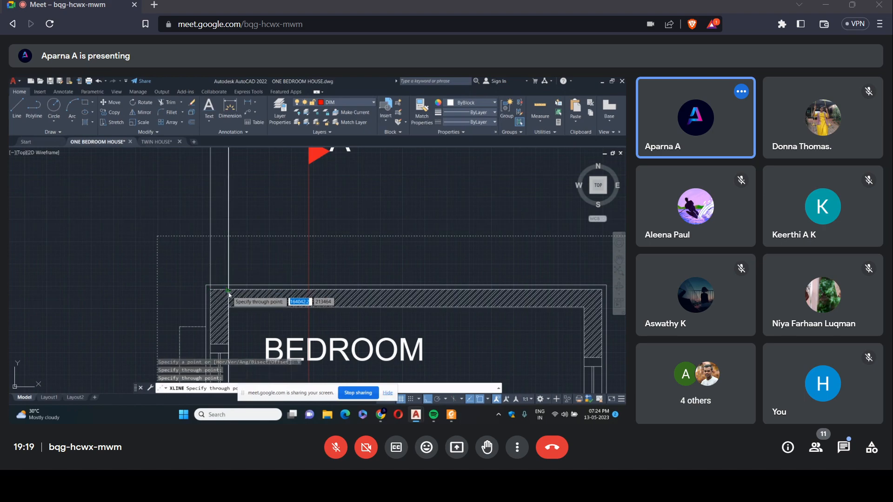
pyautogui.scroll(-5, 329, 279)
pyautogui.scroll(4, 382, 283)
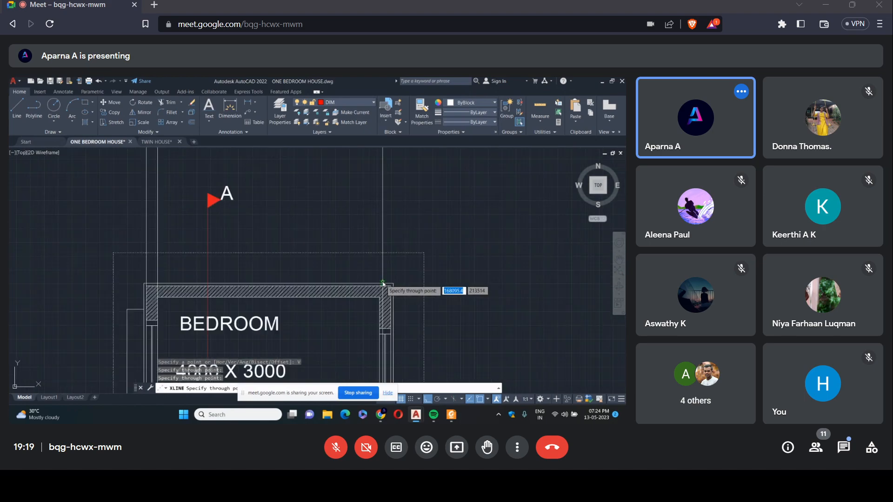
pyautogui.scroll(-3, 325, 253)
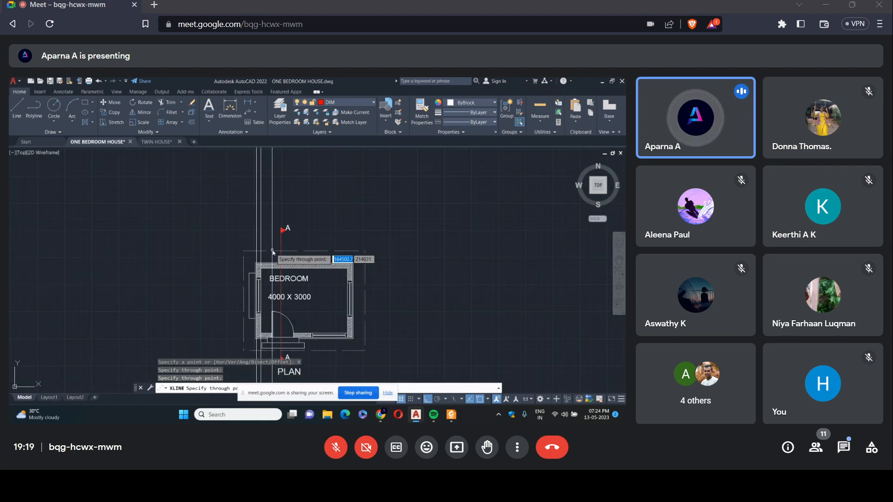
pyautogui.press('Escape')
pyautogui.click(99, 82)
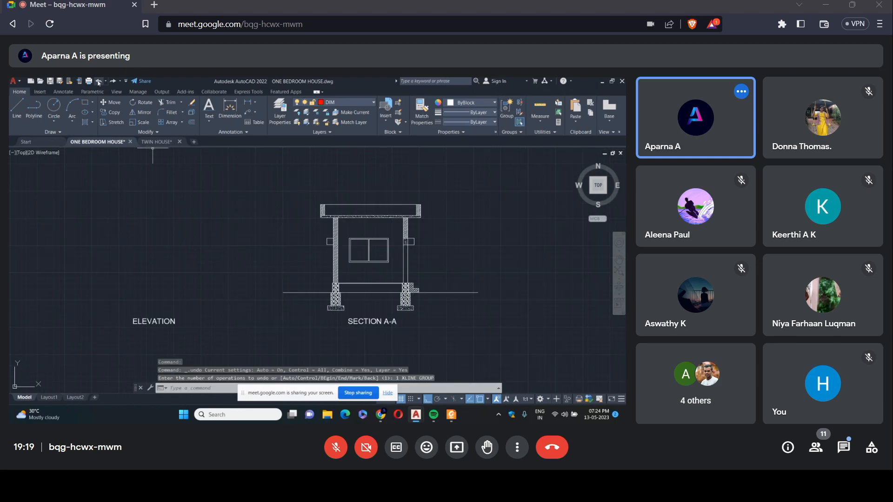
# Draw vertical construction lines through the outer left and outer right wall corners of the plan.
pyautogui.scroll(-5, 306, 242)
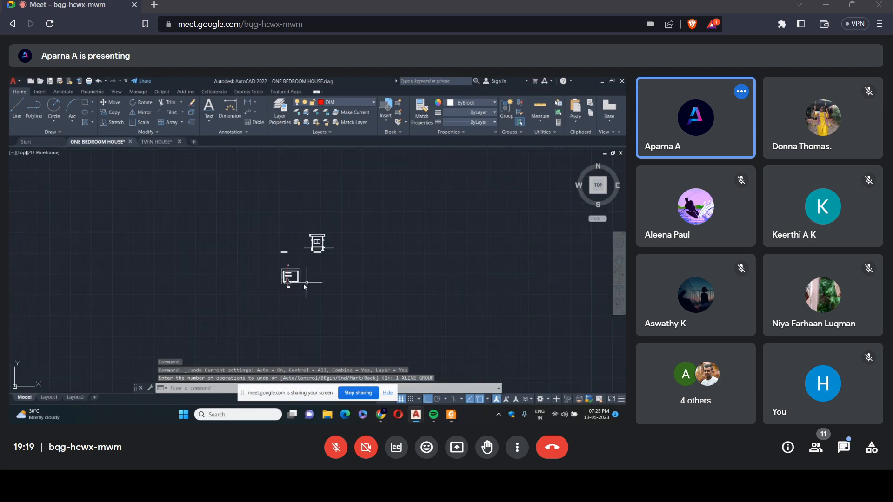
pyautogui.scroll(3, 251, 286)
pyautogui.scroll(2, 187, 272)
pyautogui.scroll(2, 187, 272)
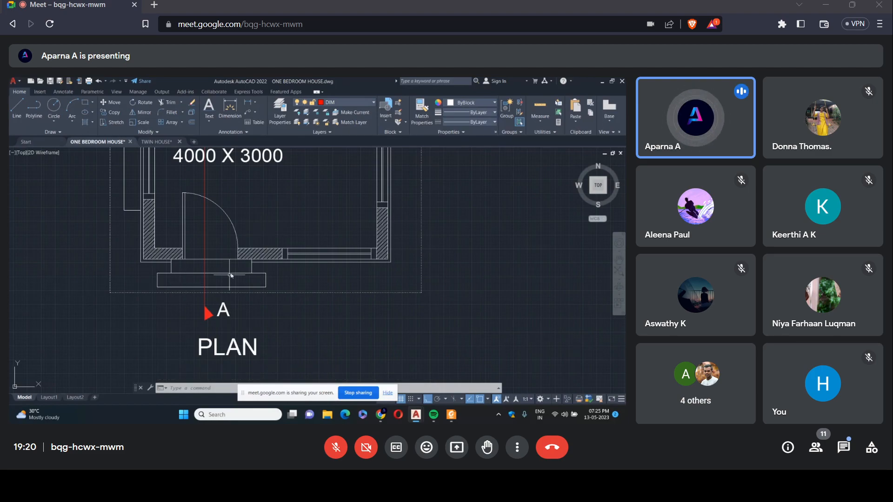
pyautogui.scroll(-5, 302, 257)
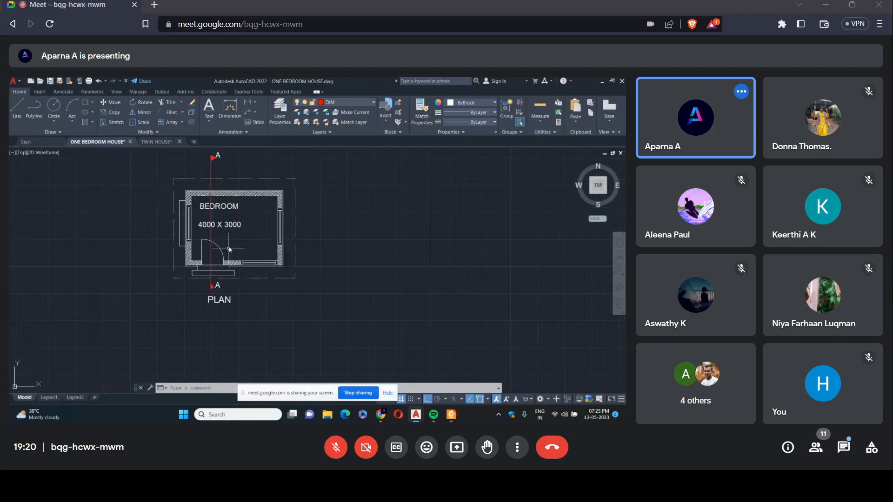
pyautogui.scroll(-3, 229, 249)
pyautogui.click(33, 133)
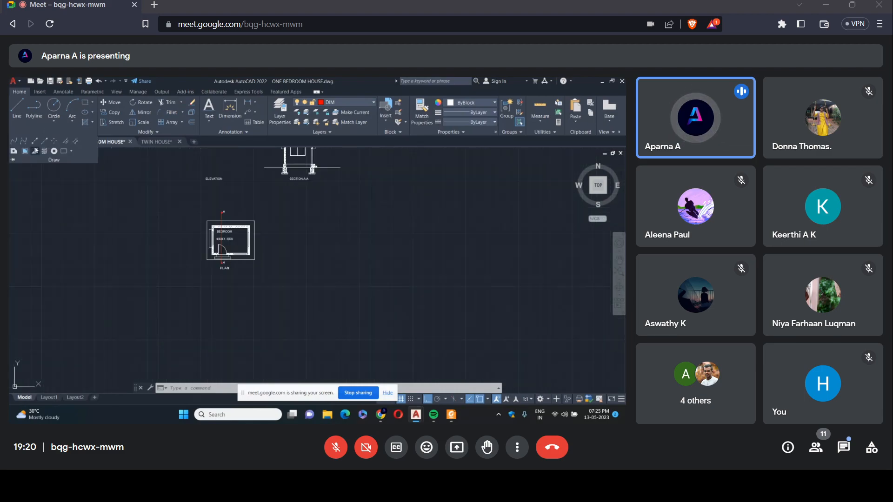
pyautogui.click(34, 141)
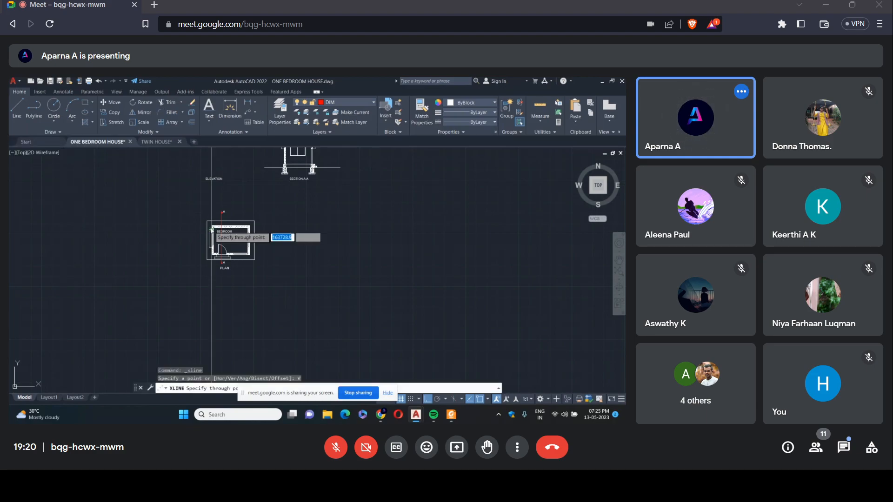
pyautogui.scroll(6, 212, 229)
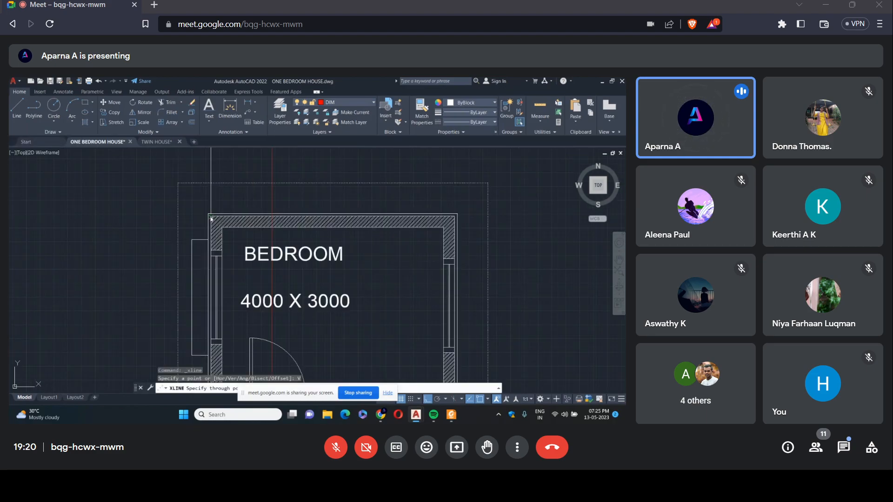
pyautogui.scroll(5, 212, 218)
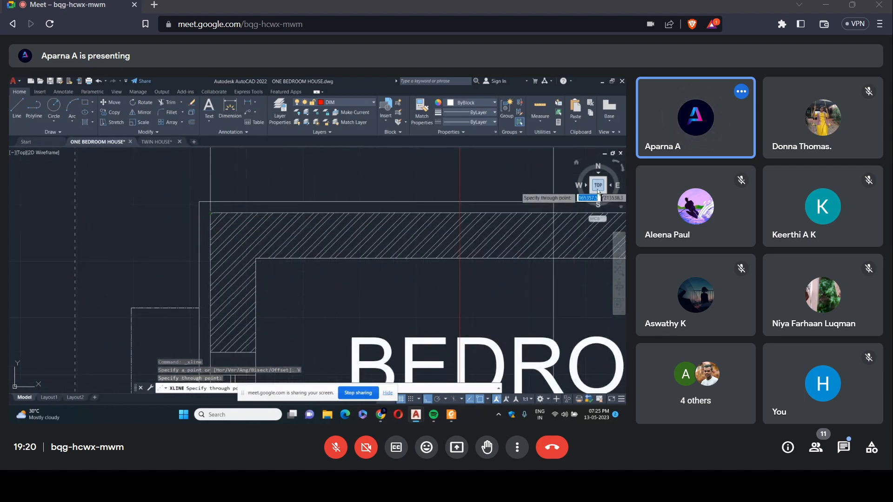
pyautogui.scroll(-3, 460, 193)
pyautogui.scroll(-4, 442, 212)
pyautogui.scroll(5, 479, 211)
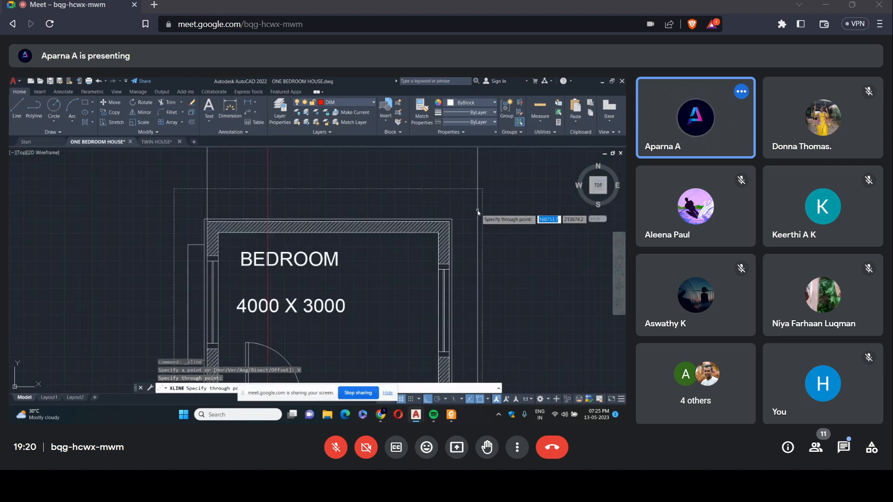
pyautogui.scroll(4, 419, 255)
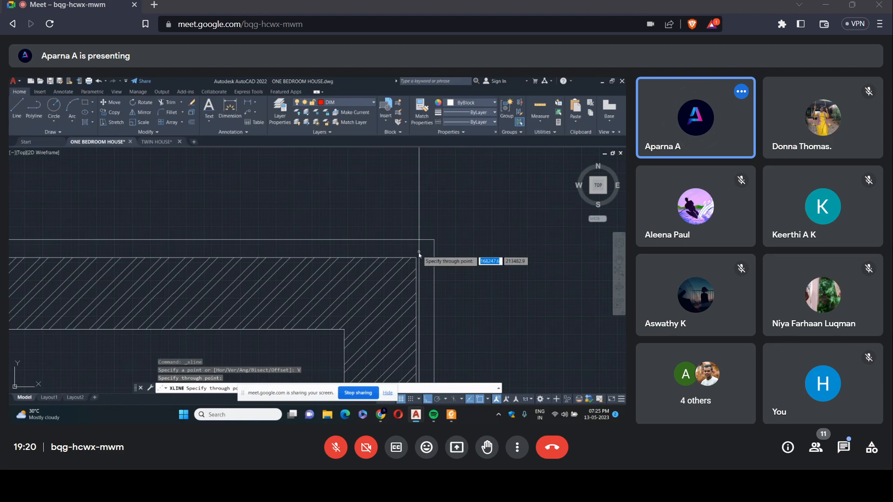
pyautogui.click(419, 253)
# Add vertical construction lines through both edges of the plan's door opening and of its front window, finishing the vertical set.
pyautogui.scroll(-6, 419, 237)
pyautogui.scroll(5, 319, 297)
pyautogui.click(319, 296)
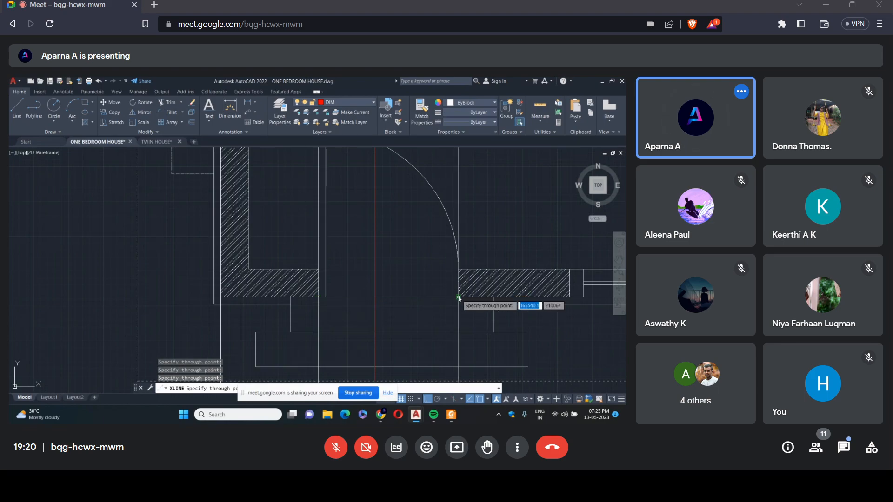
pyautogui.scroll(-6, 460, 301)
pyautogui.scroll(5, 449, 282)
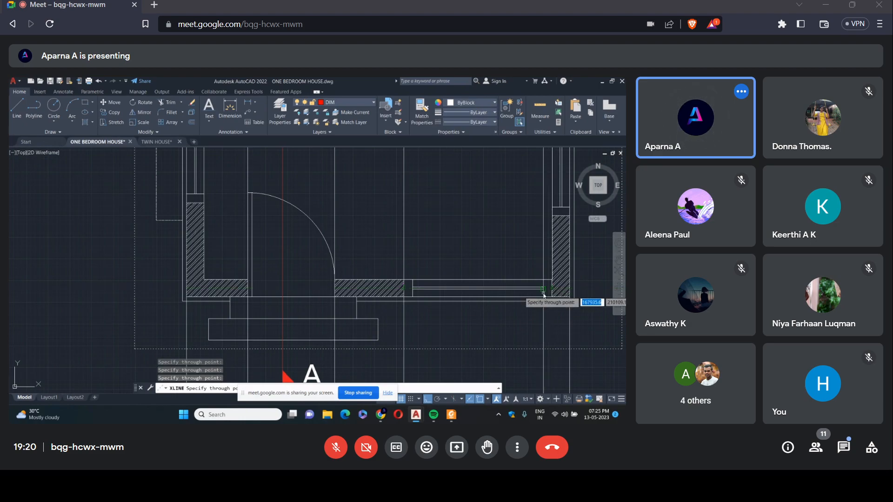
pyautogui.scroll(-7, 508, 299)
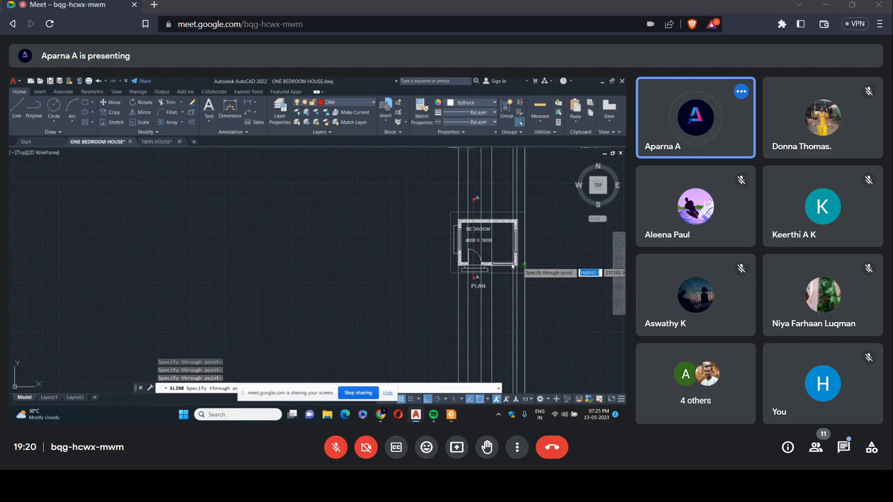
pyautogui.press('Return')
# Draw horizontal construction lines from the section's ground line and floor level across the elevation area.
pyautogui.scroll(-10, 355, 223)
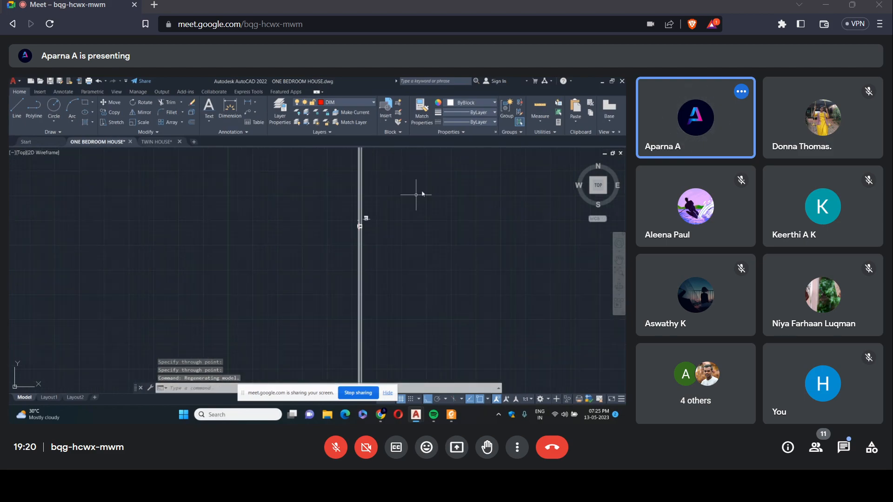
pyautogui.scroll(7, 362, 225)
pyautogui.scroll(8, 363, 224)
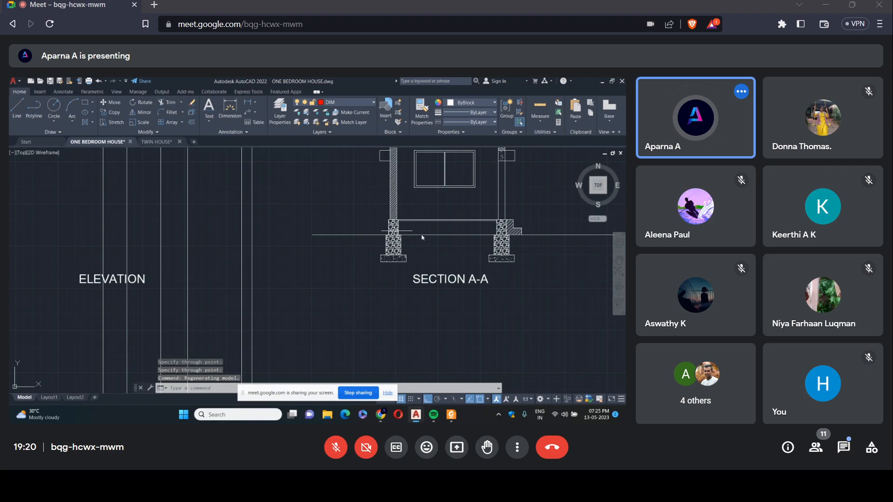
pyautogui.click(52, 133)
pyautogui.click(35, 141)
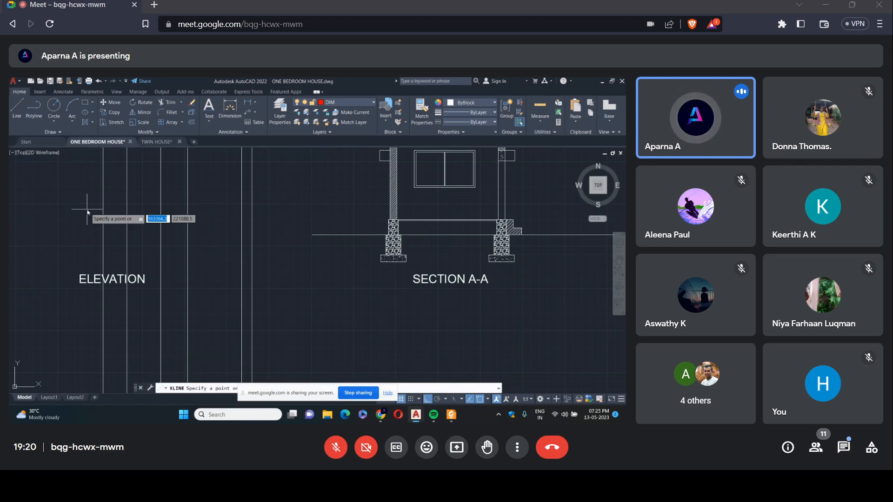
pyautogui.write('H')
pyautogui.press('Return')
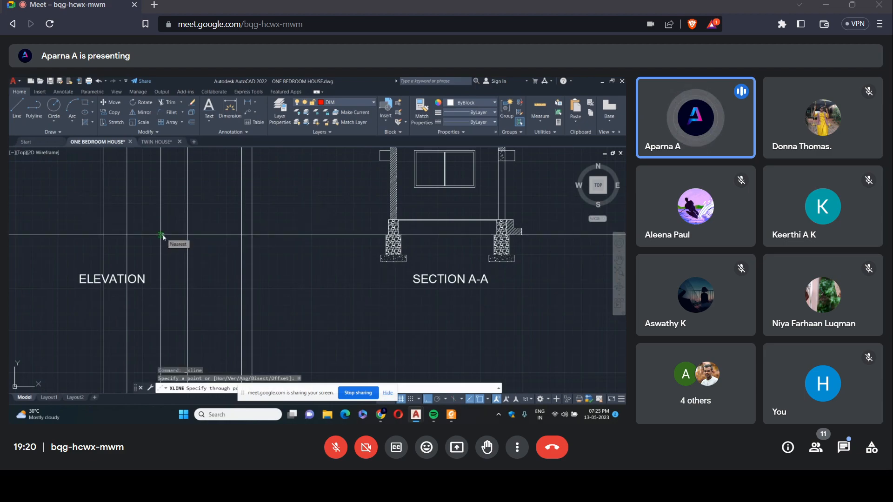
pyautogui.click(312, 235)
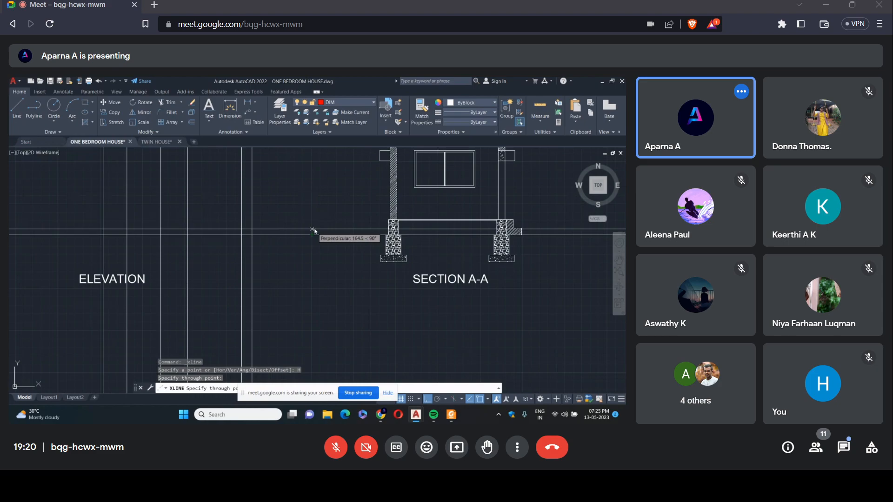
pyautogui.click(389, 220)
# Add horizontal construction lines through the bottom and top of the section's window.
pyautogui.scroll(-4, 388, 220)
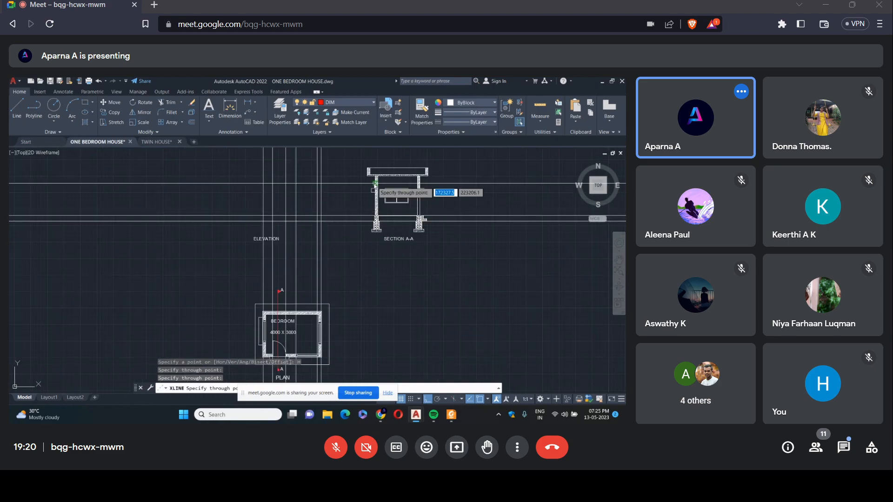
pyautogui.scroll(5, 403, 200)
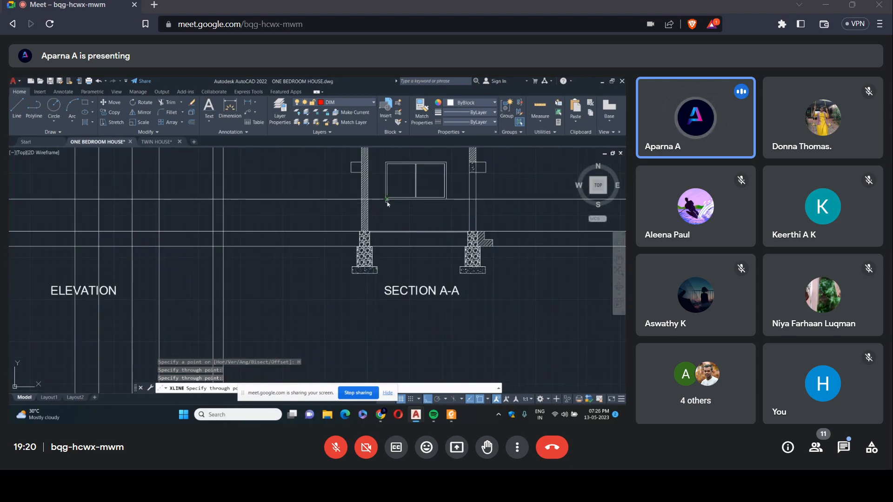
pyautogui.scroll(3, 386, 203)
pyautogui.click(388, 199)
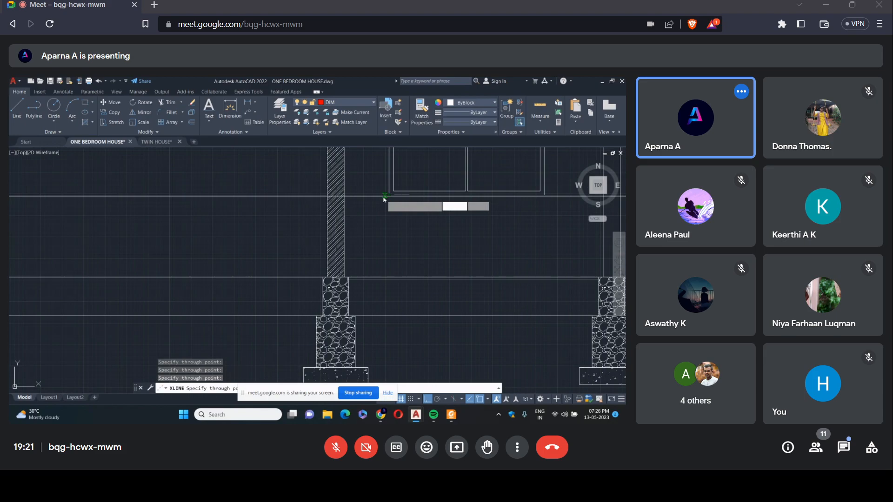
pyautogui.scroll(-4, 384, 199)
pyautogui.scroll(3, 389, 195)
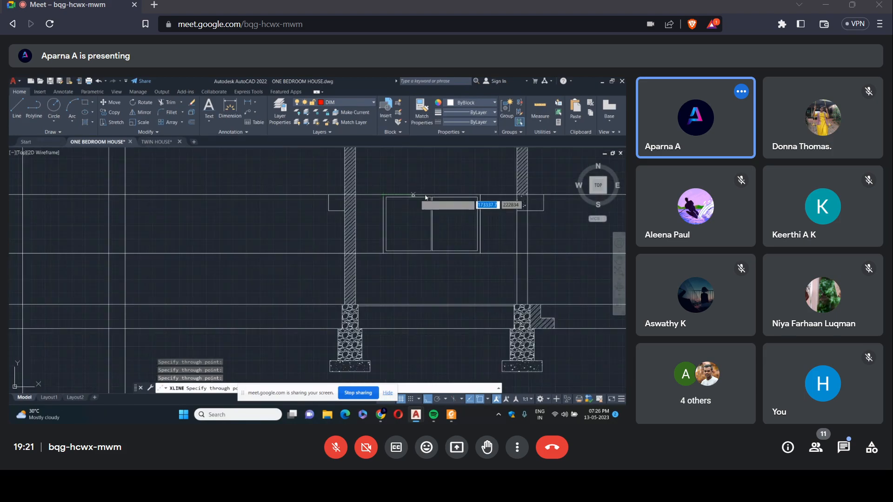
# Add horizontal construction lines through the section's roof slab underside, parapet top and sunshade bottom, finishing the horizontal set.
pyautogui.scroll(-3, 342, 220)
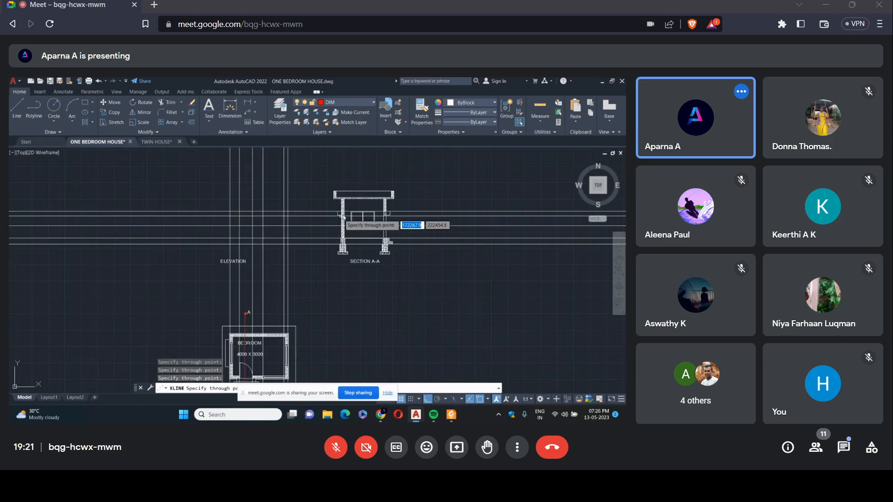
pyautogui.scroll(4, 362, 190)
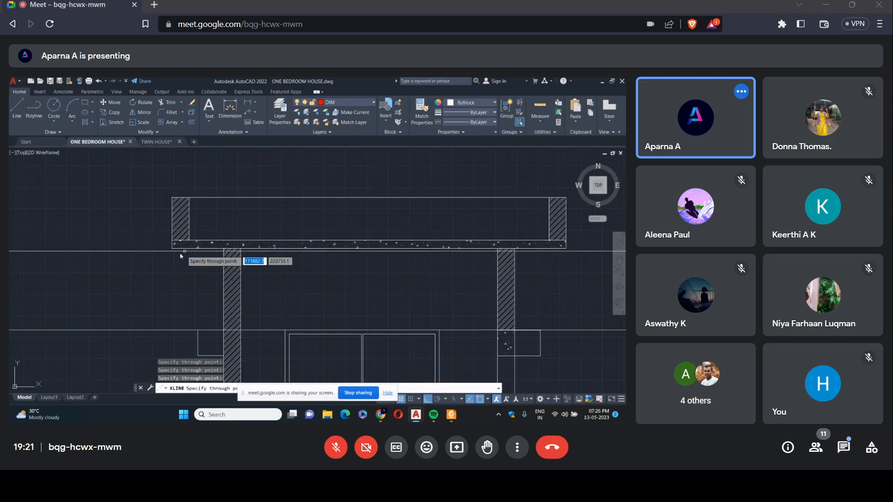
pyautogui.click(172, 249)
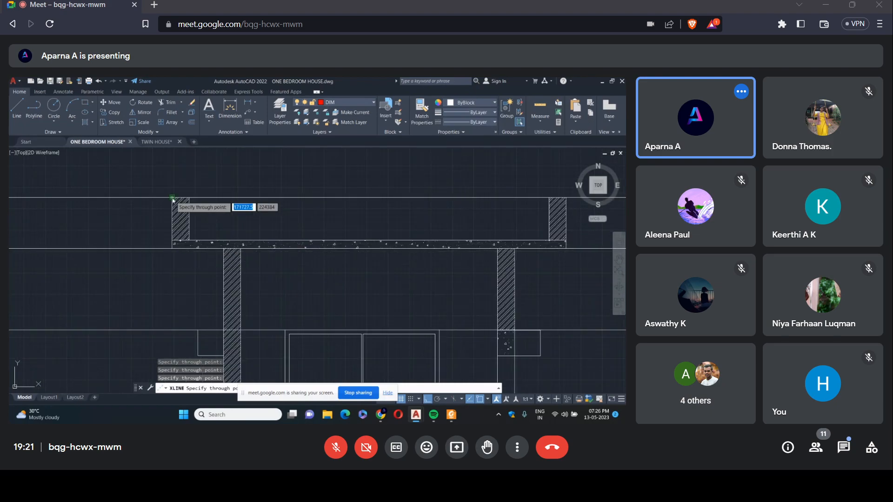
pyautogui.scroll(-5, 223, 190)
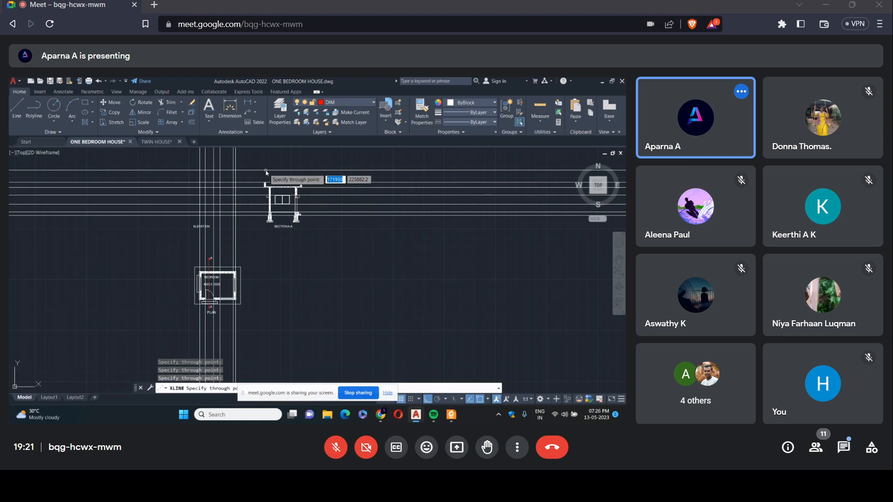
pyautogui.scroll(5, 300, 182)
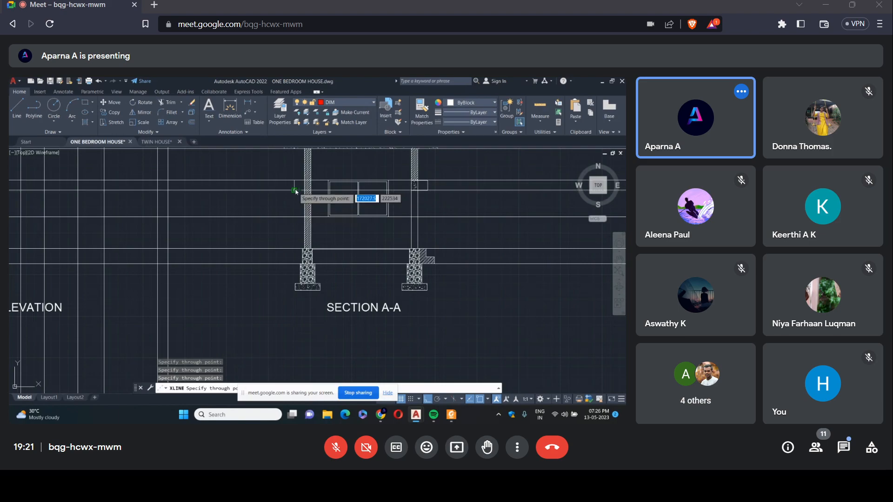
pyautogui.press('Escape')
# Trim the construction lines above and left of the elevation grid, between it and the section, and down to the plan.
pyautogui.scroll(-4, 208, 225)
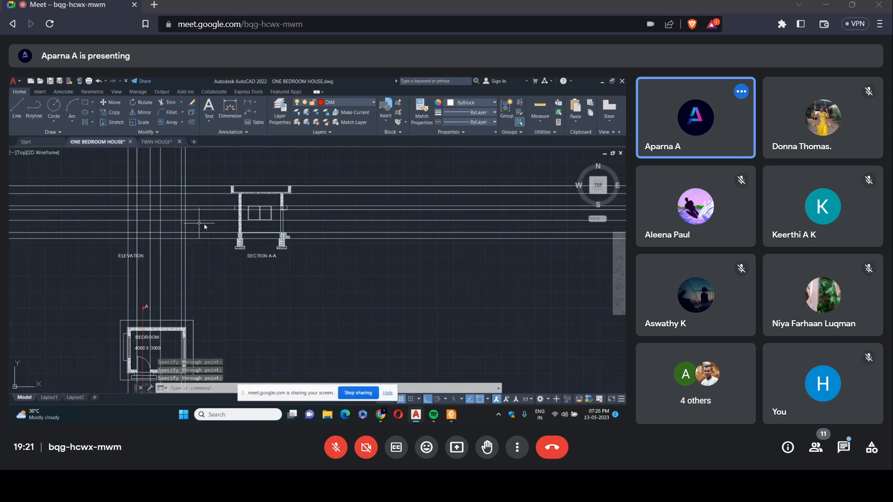
pyautogui.click(168, 102)
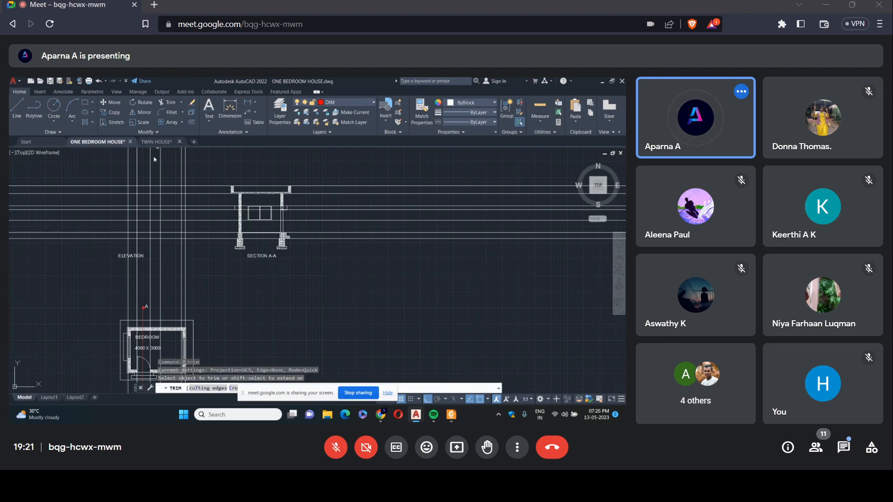
pyautogui.click(195, 159)
pyautogui.click(116, 161)
pyautogui.moveTo(56, 194); pyautogui.dragTo(75, 269)
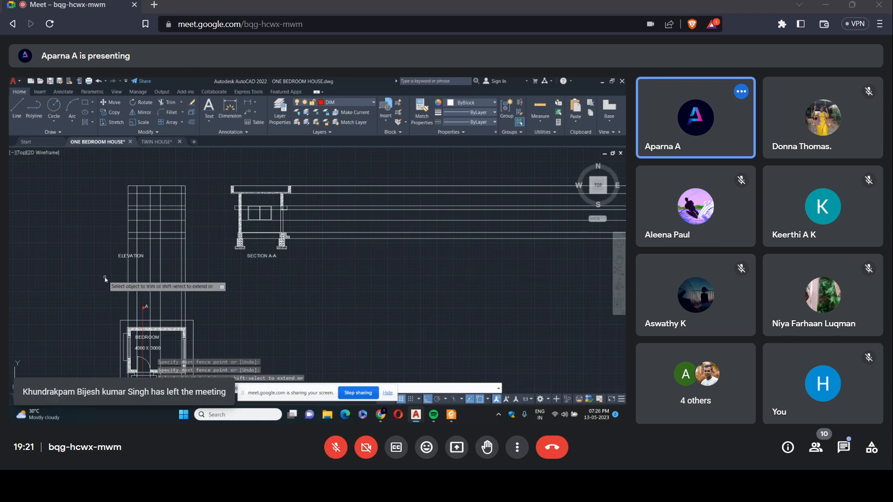
pyautogui.moveTo(105, 279); pyautogui.dragTo(200, 281)
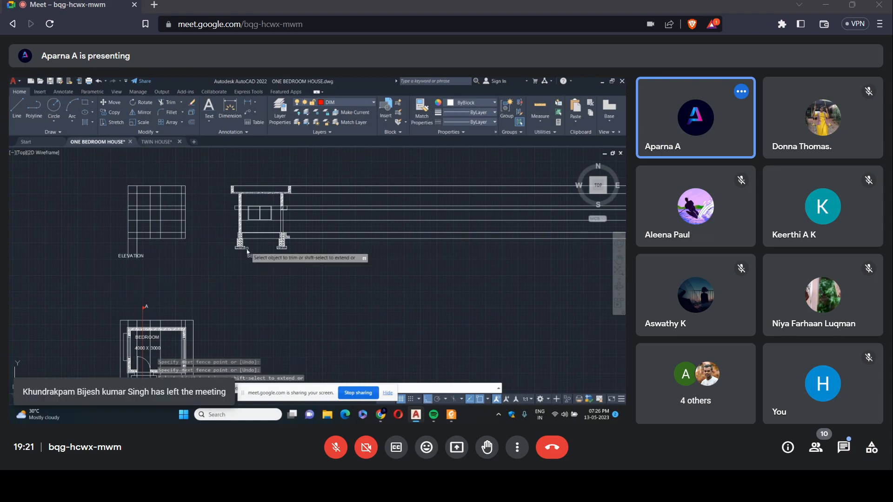
pyautogui.press('Escape')
# Erase the leftover horizontal construction lines beside the section and the leftover vertical ones below the plan.
pyautogui.click(417, 260)
pyautogui.click(337, 165)
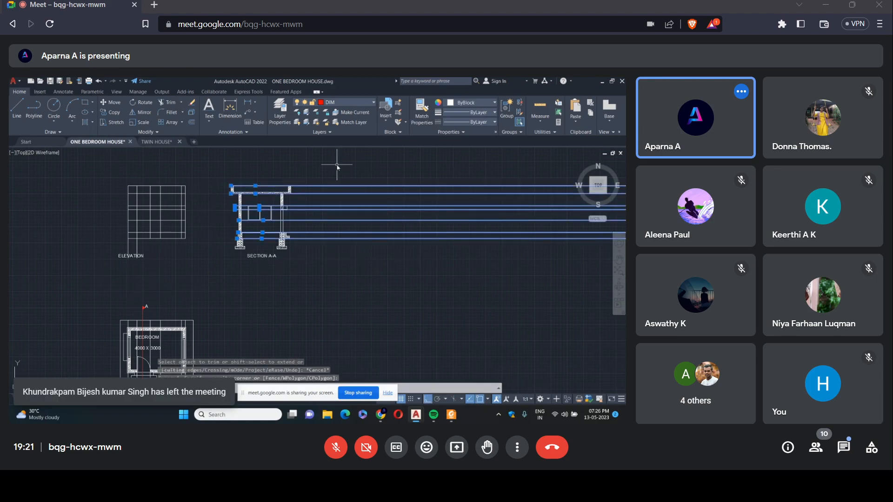
pyautogui.press('Delete')
pyautogui.scroll(-5, 385, 224)
pyautogui.click(361, 314)
pyautogui.click(282, 271)
pyautogui.press('Delete')
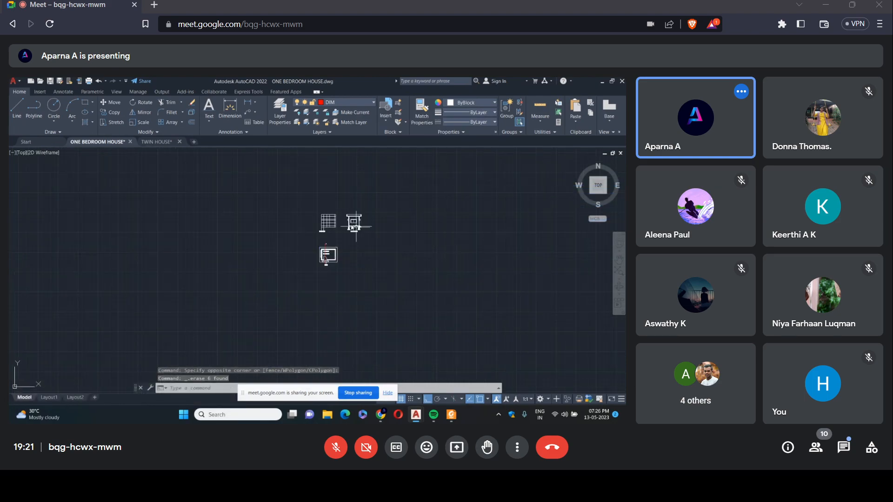
# Trim the inner door and window vertical lines out of the elevation's roof band.
pyautogui.scroll(5, 328, 218)
pyautogui.scroll(2, 363, 280)
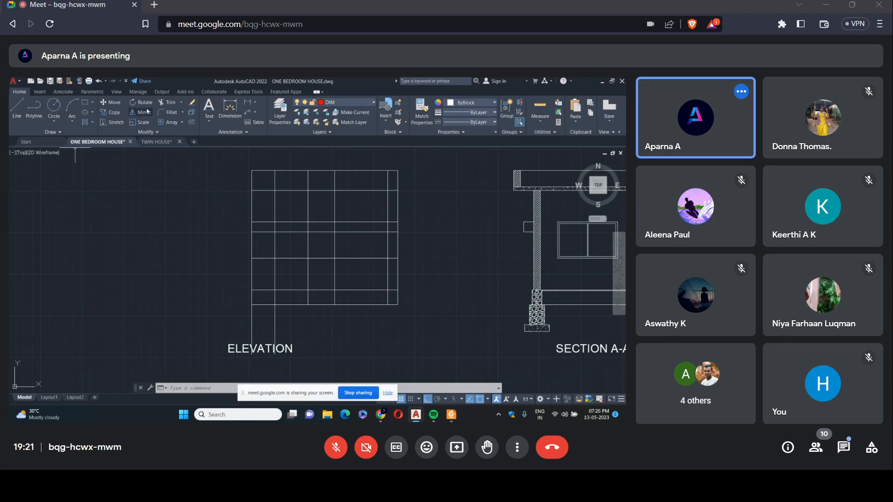
pyautogui.click(177, 103)
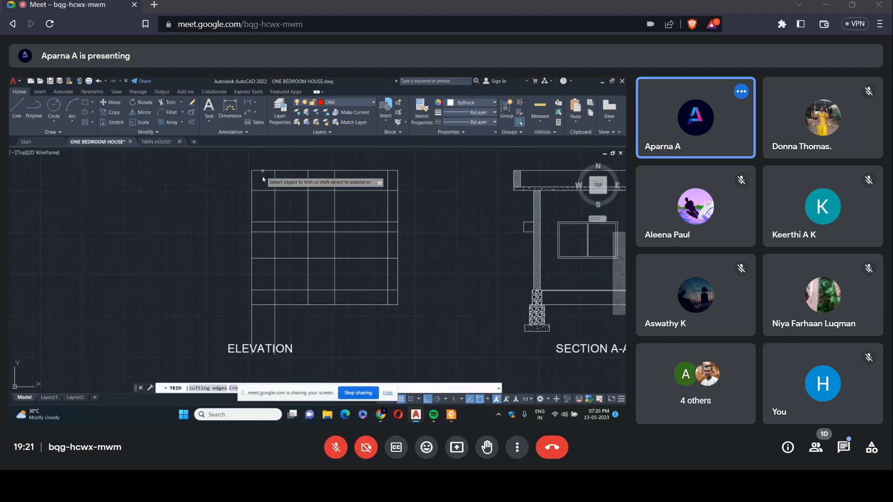
pyautogui.click(274, 180)
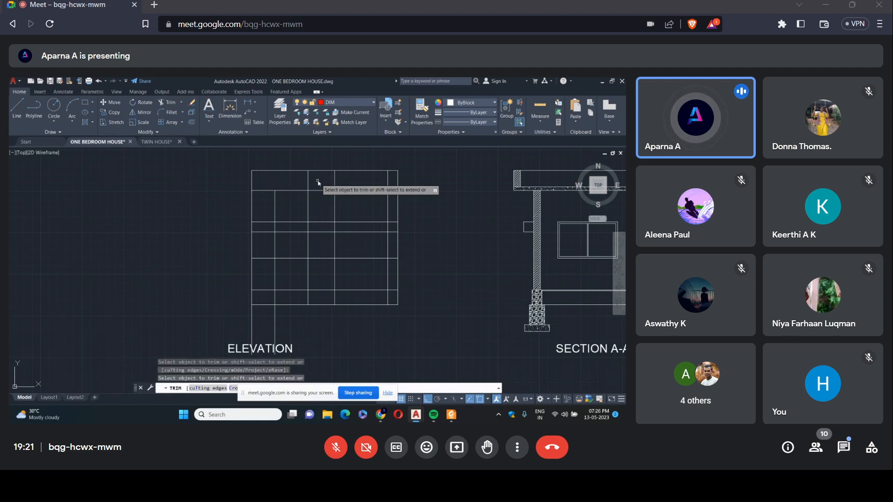
pyautogui.click(308, 180)
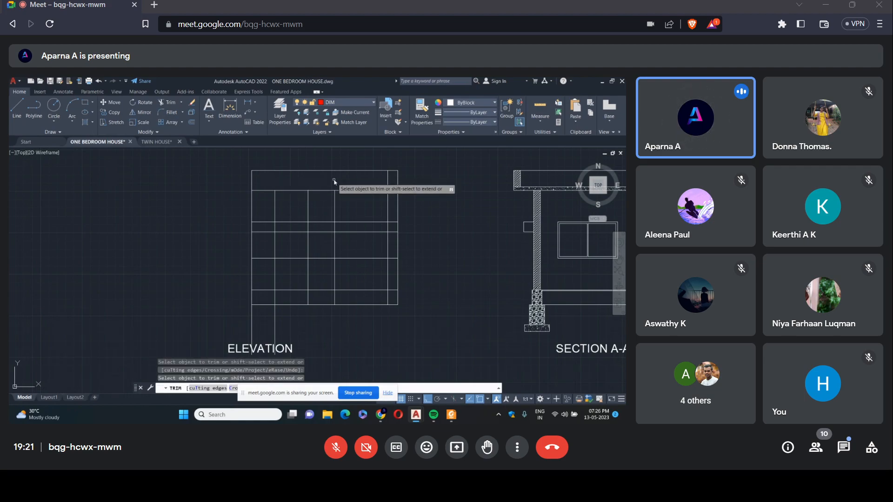
pyautogui.click(334, 181)
pyautogui.click(388, 182)
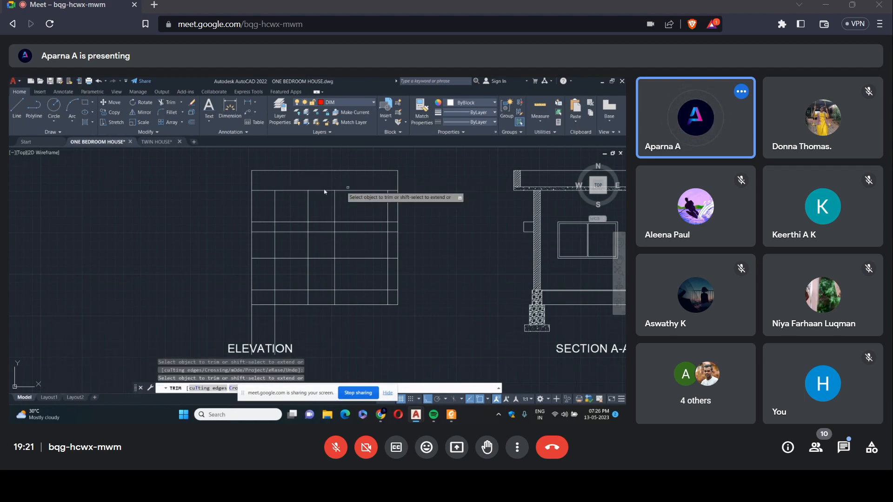
pyautogui.scroll(-2, 325, 191)
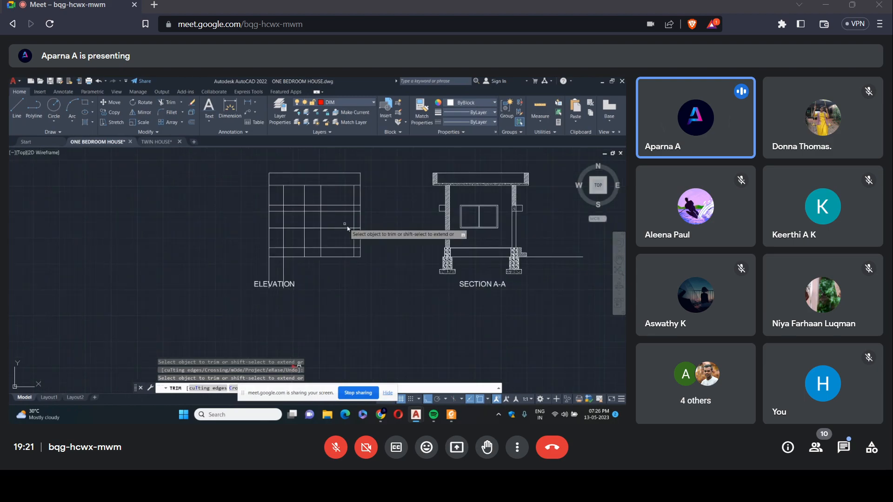
# Trim the excess lines around the elevation's door opening, including those above it, on both sides and the sill line across it.
pyautogui.click(13, 112)
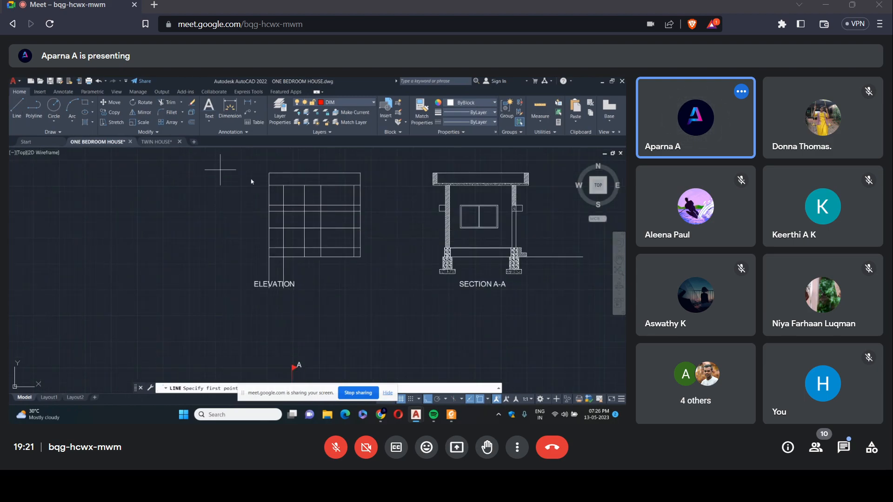
pyautogui.click(168, 102)
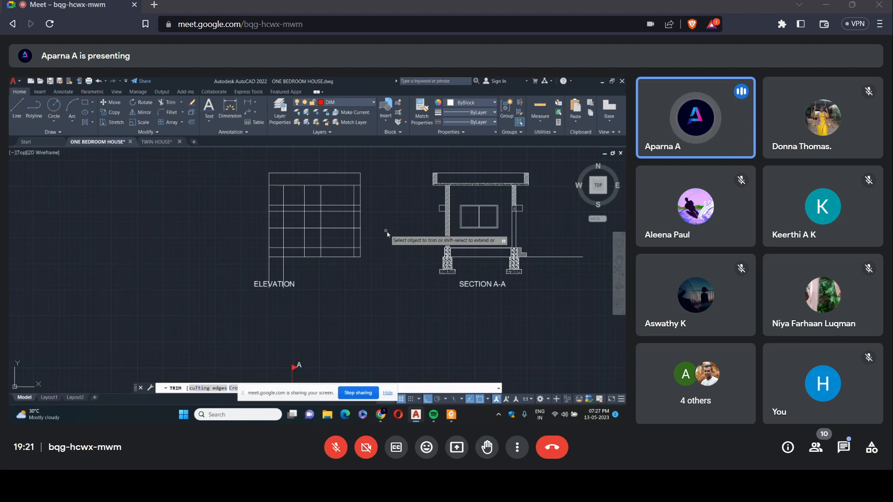
pyautogui.scroll(-4, 344, 226)
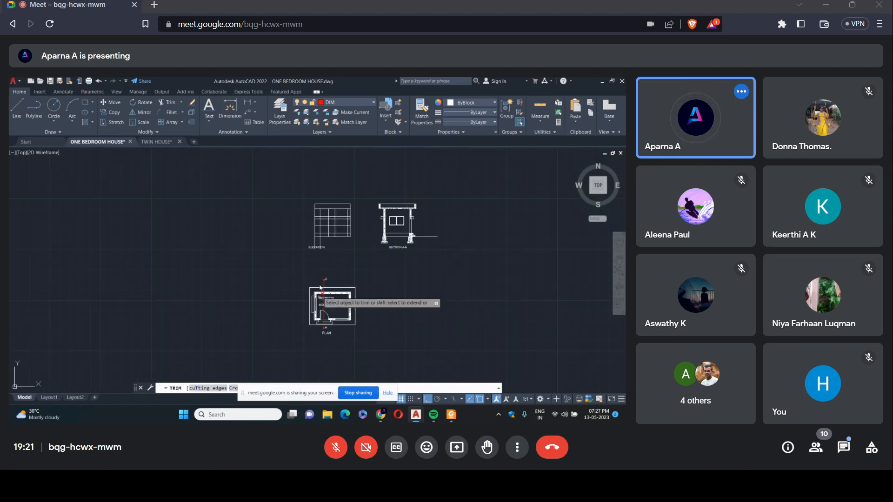
pyautogui.scroll(2, 333, 218)
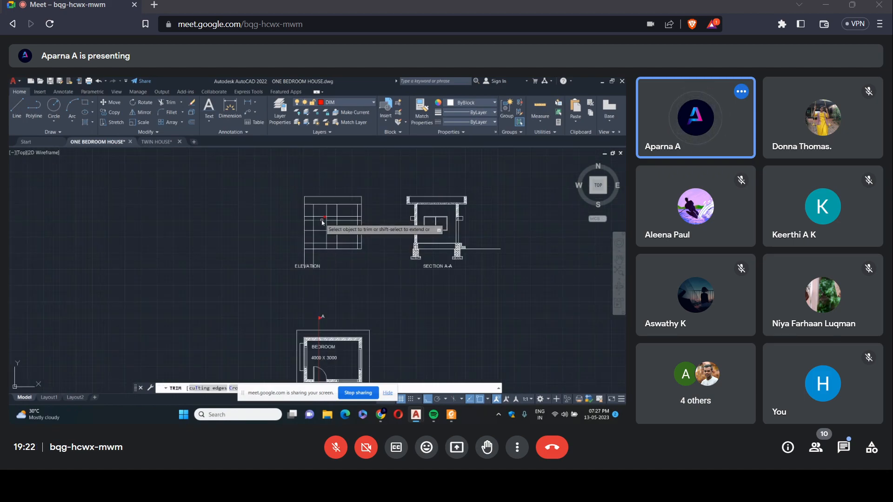
pyautogui.scroll(4, 332, 219)
pyautogui.click(319, 247)
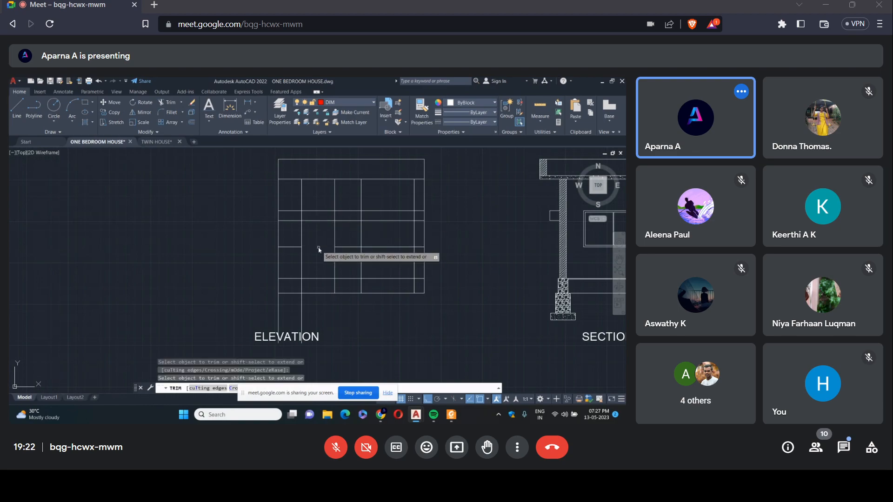
pyautogui.click(292, 209)
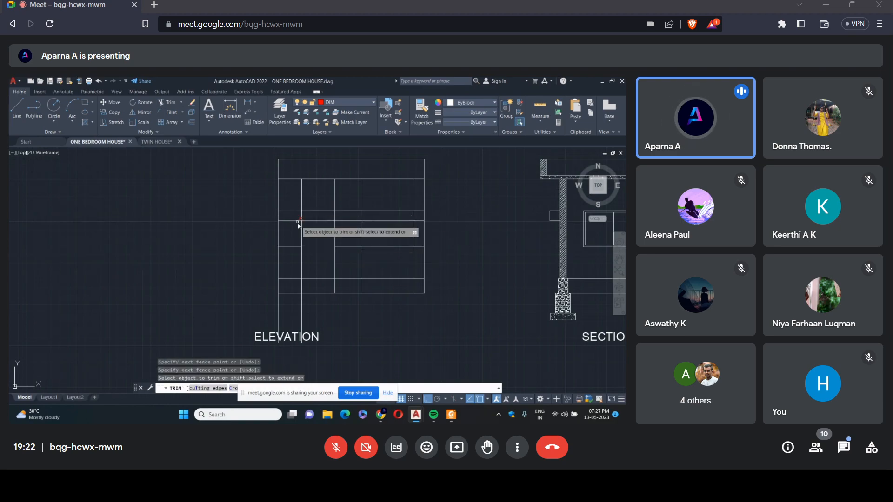
pyautogui.click(297, 196)
pyautogui.press('Return')
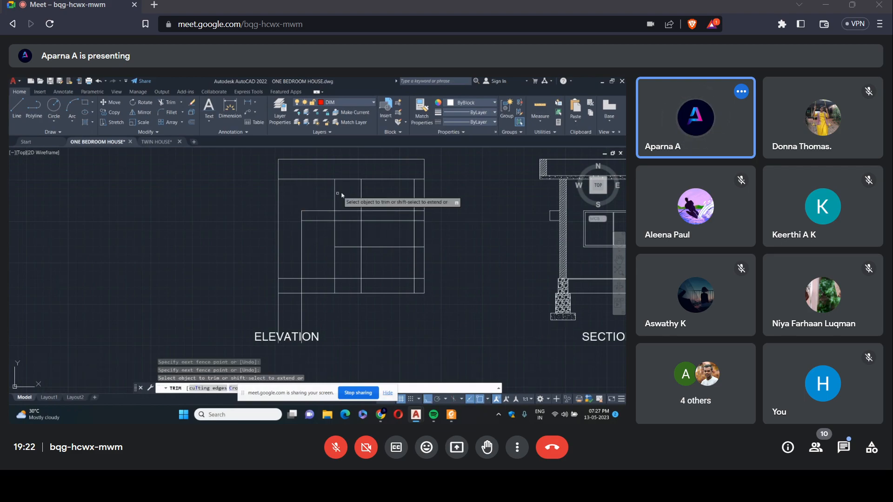
pyautogui.moveTo(349, 201); pyautogui.dragTo(354, 251)
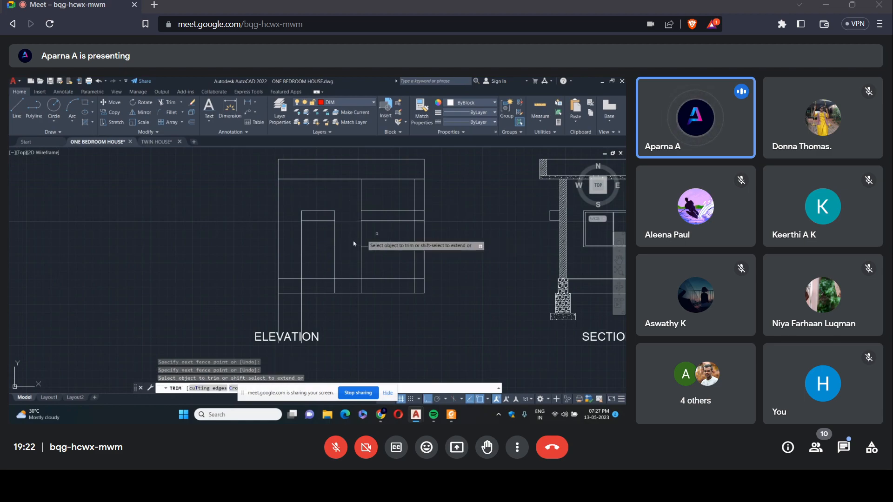
# Trim the excess lines around the elevation's window opening and the vertical lines within and below the plinth band.
pyautogui.click(361, 269)
pyautogui.click(413, 268)
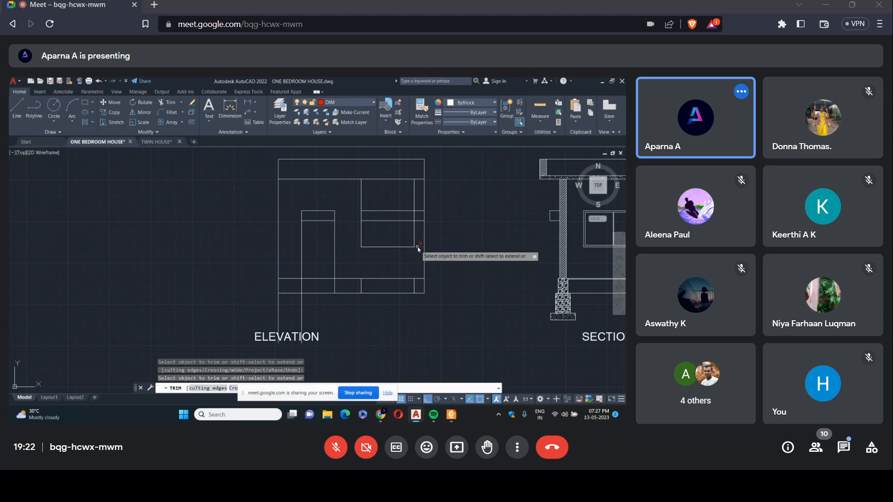
pyautogui.click(414, 205)
pyautogui.click(361, 197)
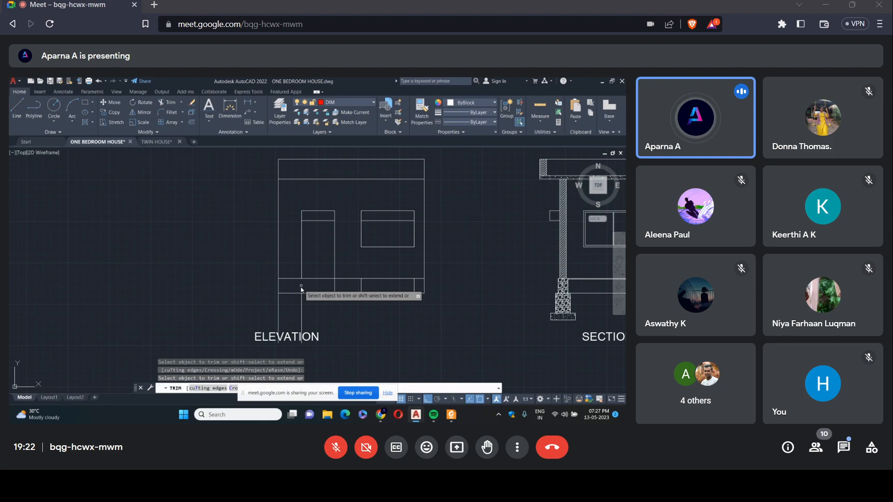
pyautogui.moveTo(268, 305); pyautogui.dragTo(416, 285)
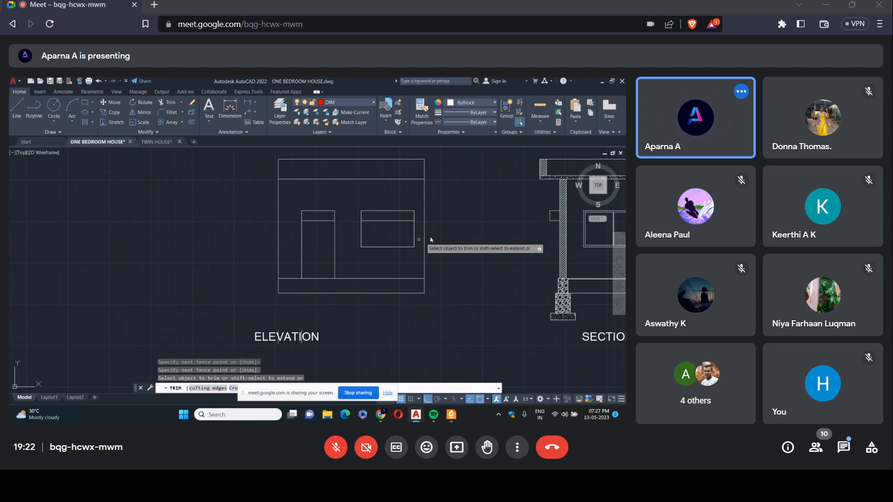
# Trim away the sunshade-level horizontal lines crossing the inside of the elevation's door and window.
pyautogui.click(18, 112)
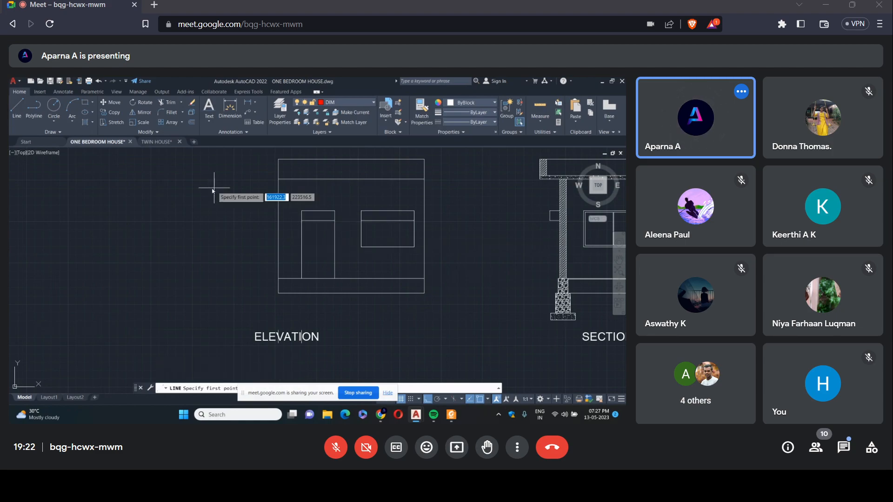
pyautogui.press('Escape')
pyautogui.write('tr')
pyautogui.press('Return')
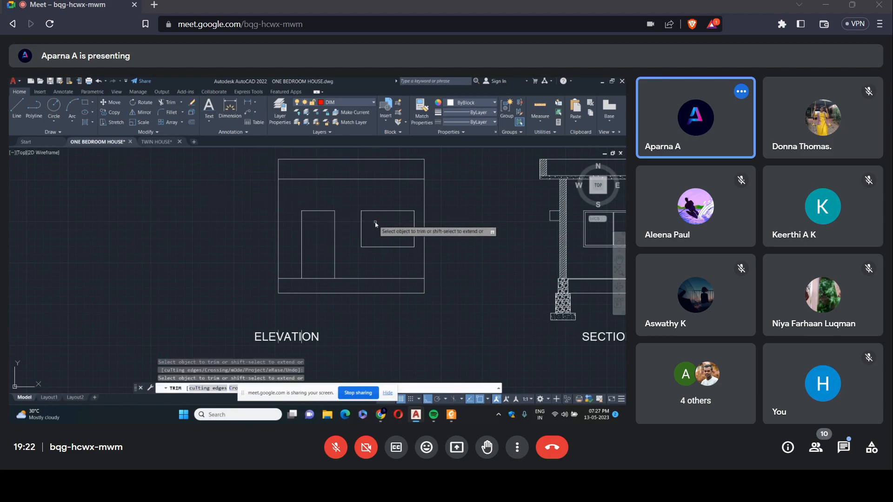
pyautogui.press('Escape')
# Copy the inner frame and mullion lines of Section A-A's window into the elevation's window opening, aligned at the upper-left inner frame corner.
pyautogui.scroll(-2, 375, 203)
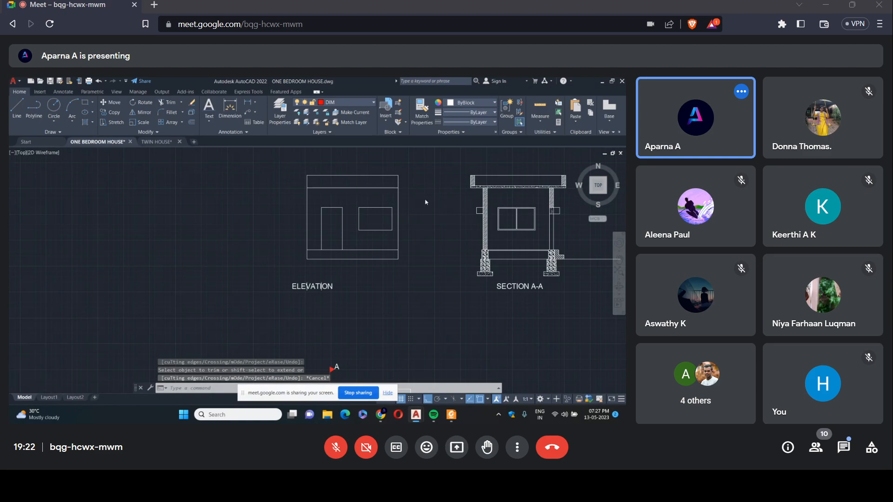
pyautogui.scroll(2, 484, 205)
pyautogui.scroll(-1, 486, 205)
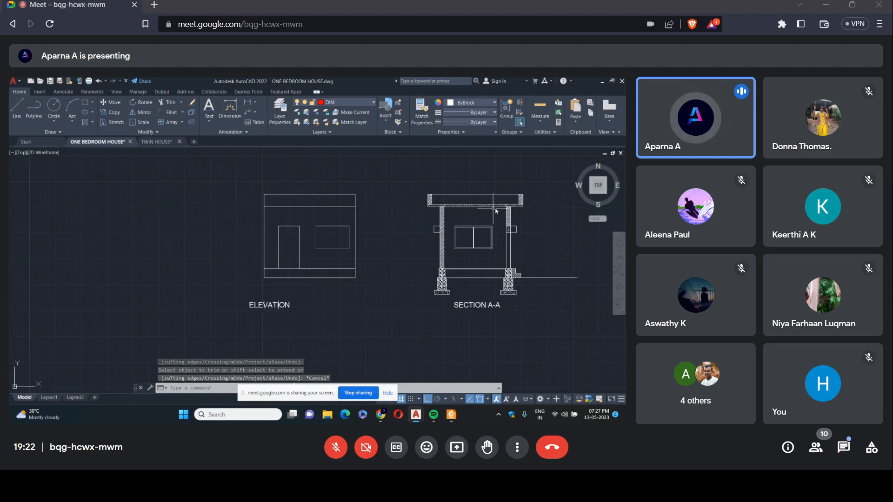
pyautogui.scroll(3, 458, 236)
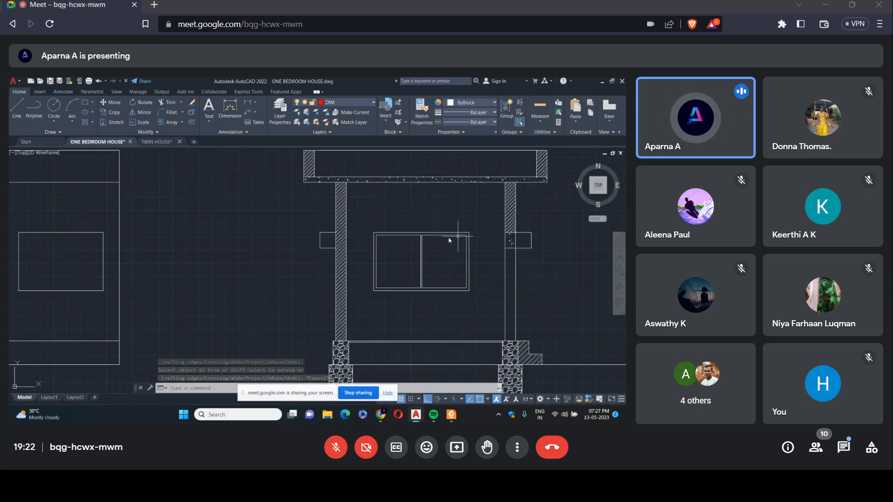
pyautogui.click(112, 112)
pyautogui.click(420, 243)
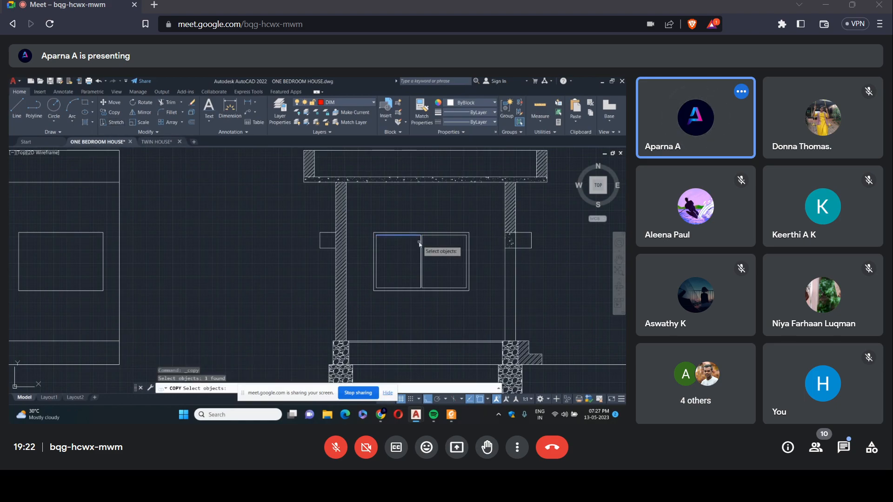
pyautogui.click(377, 252)
pyautogui.click(394, 289)
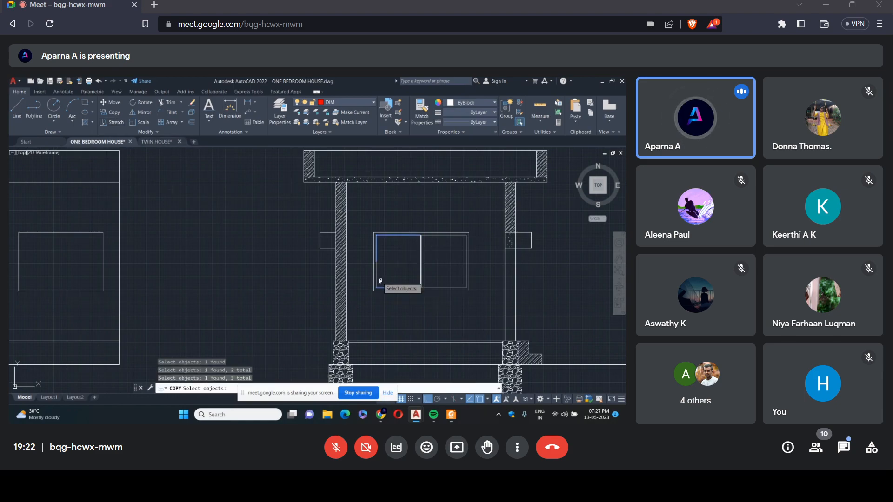
pyautogui.click(376, 274)
pyautogui.click(422, 263)
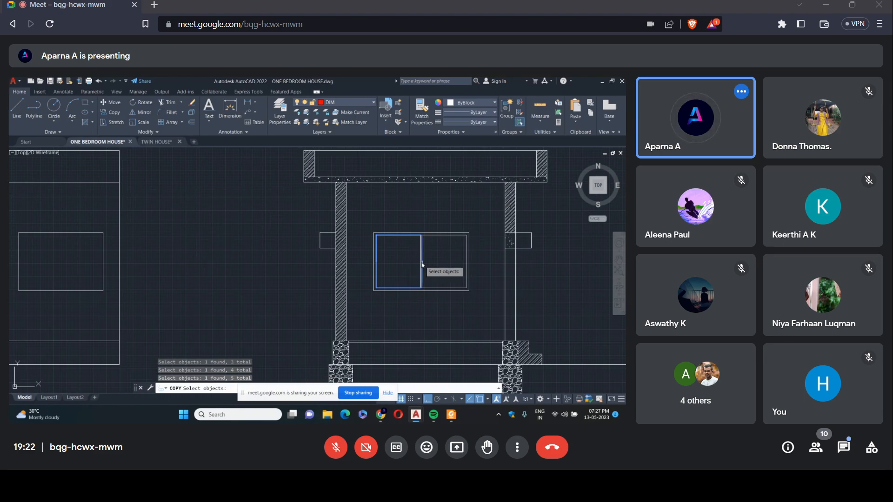
pyautogui.click(436, 267)
pyautogui.click(445, 237)
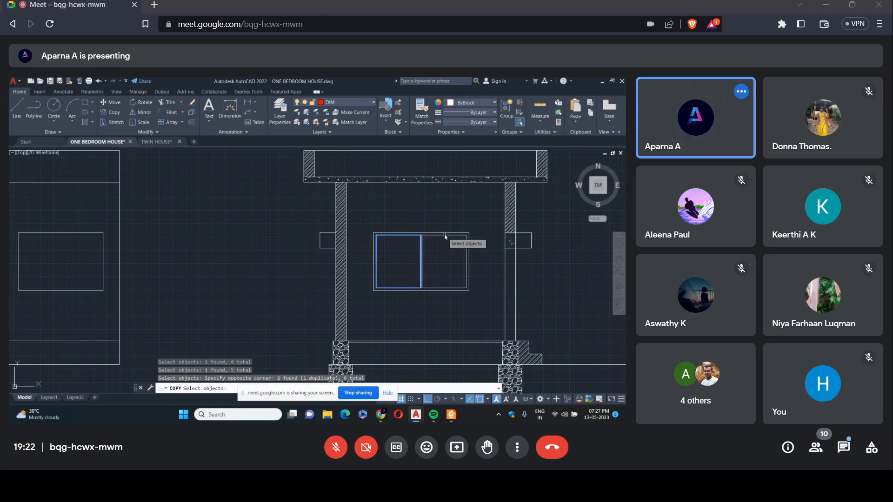
pyautogui.click(445, 235)
pyautogui.click(467, 269)
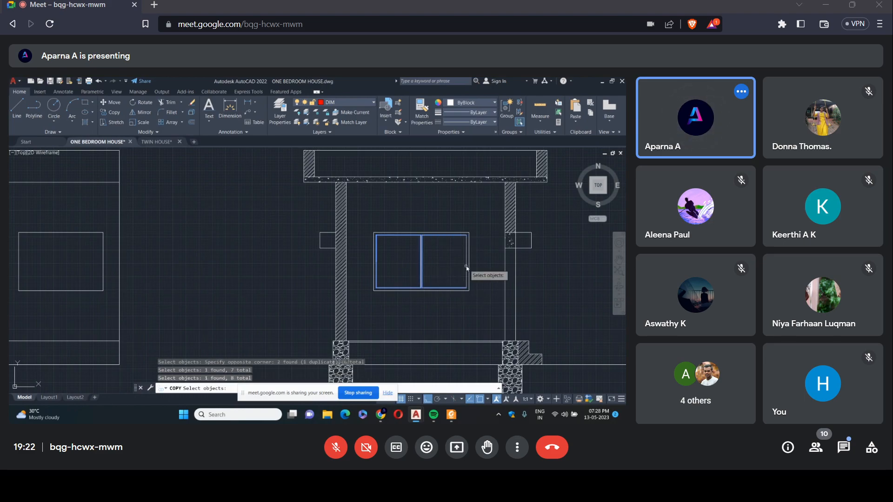
pyautogui.press('Return')
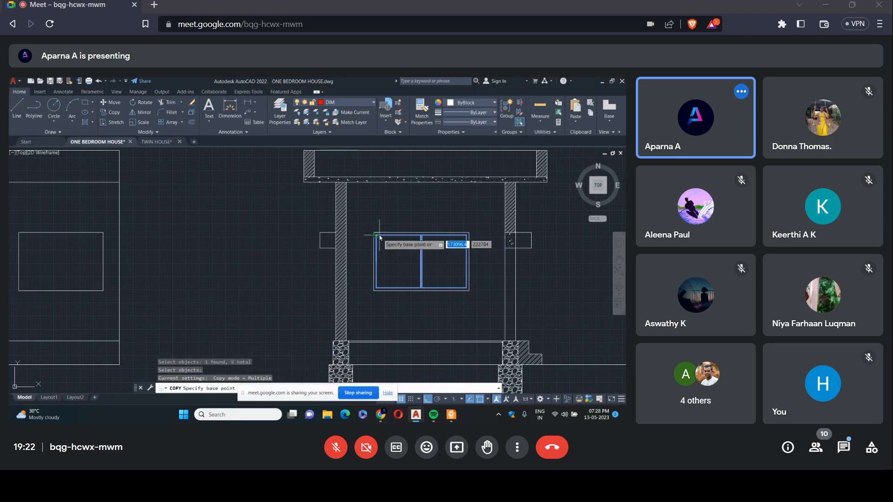
pyautogui.scroll(5, 367, 239)
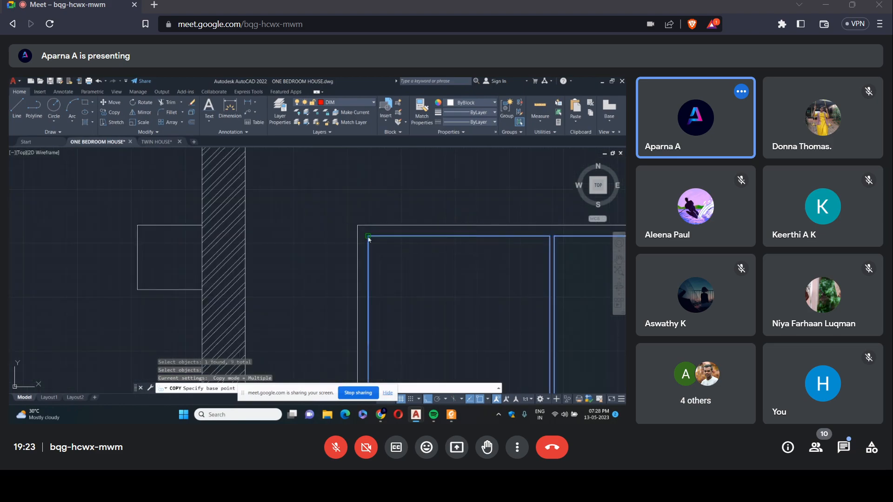
pyautogui.click(368, 238)
pyautogui.scroll(-5, 372, 214)
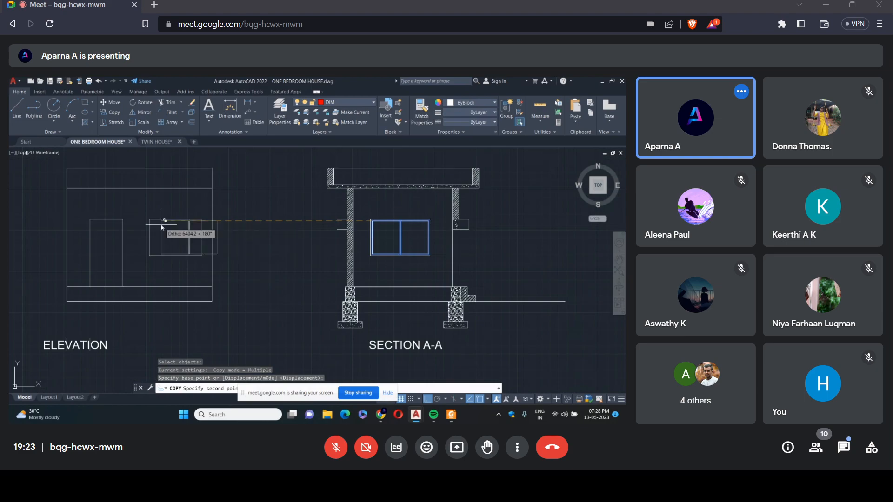
pyautogui.scroll(4, 163, 227)
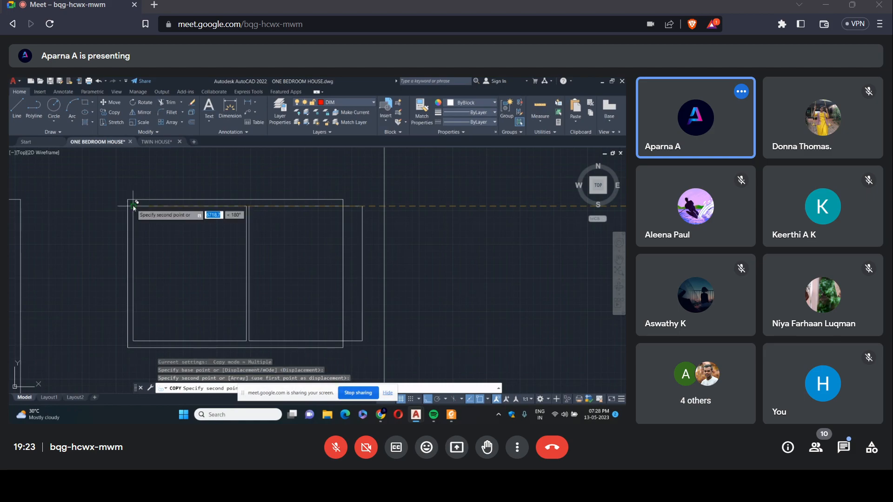
pyautogui.click(134, 201)
pyautogui.press('Escape')
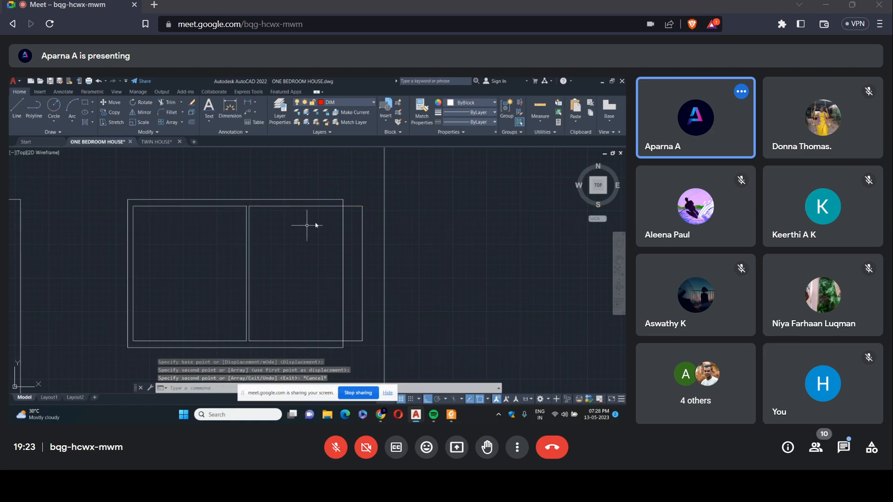
# Shorten the right pane's top line to end inside the elevation's window frame and erase the vertical line overhanging the frame.
pyautogui.click(362, 207)
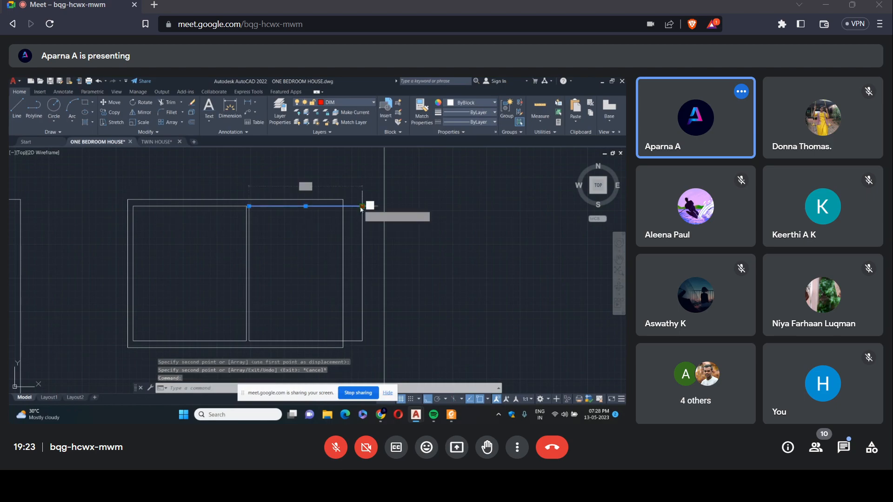
pyautogui.click(362, 206)
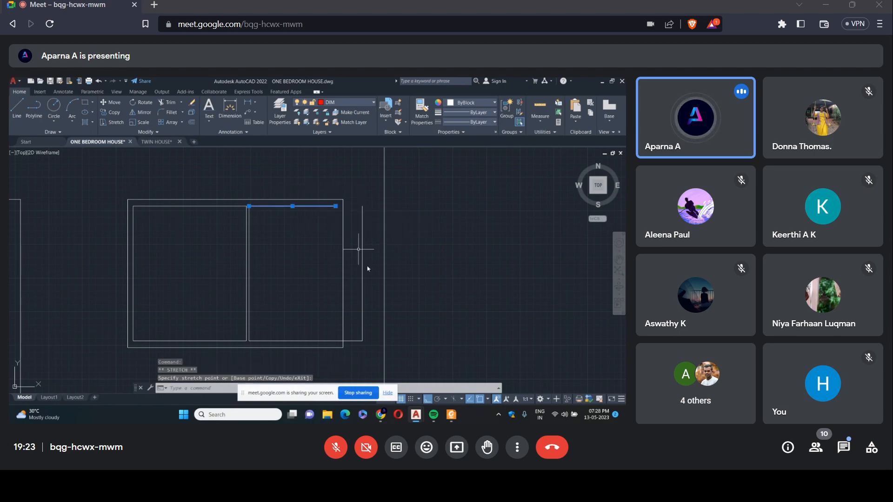
pyautogui.click(364, 340)
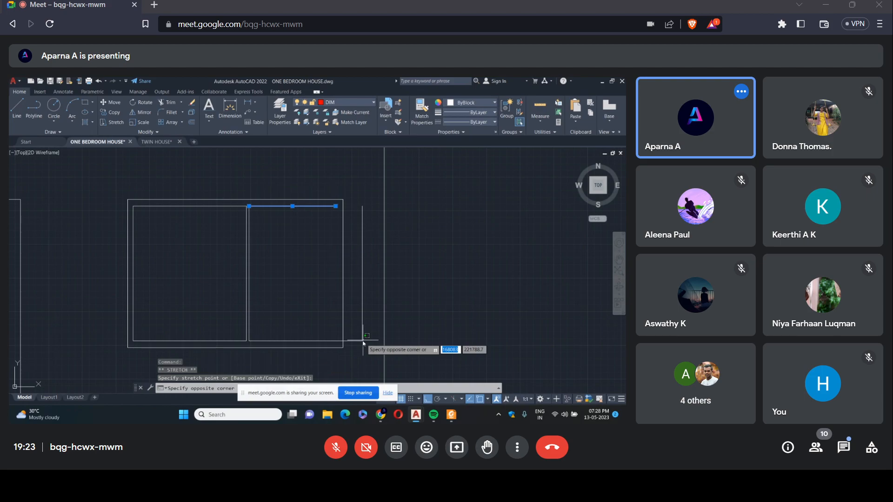
pyautogui.click(362, 340)
pyautogui.click(363, 341)
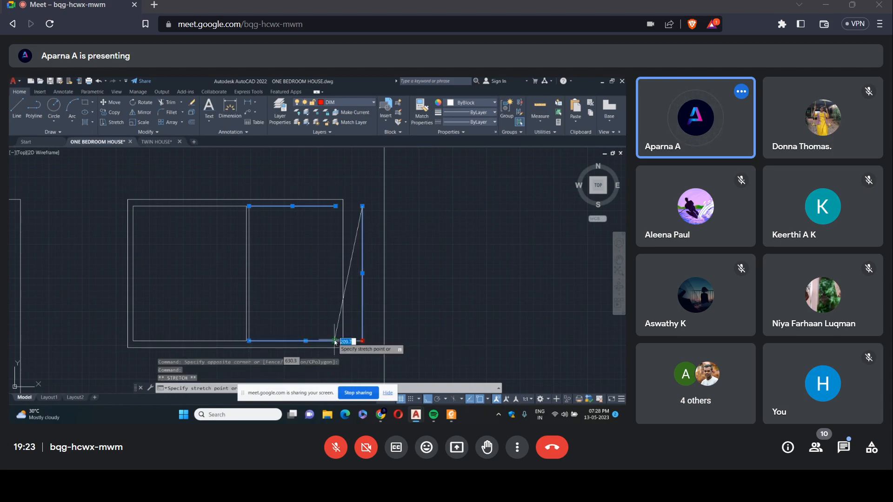
pyautogui.click(362, 341)
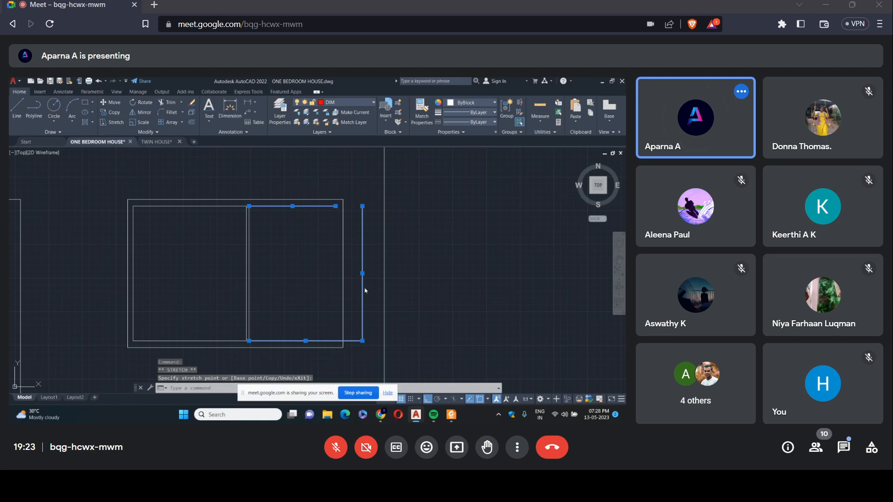
pyautogui.press('Escape')
pyautogui.press('Delete')
# Shorten the right pane's bottom line so it ends just inside the elevation window's outer frame.
pyautogui.click(361, 342)
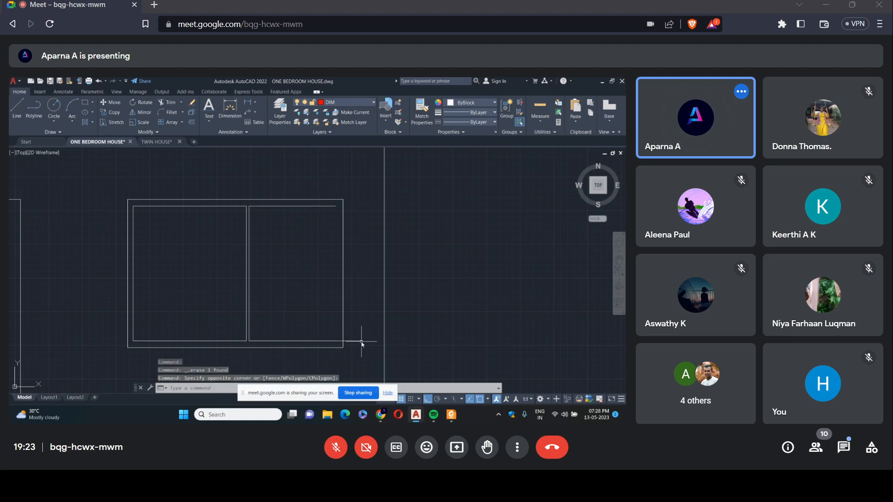
pyautogui.click(363, 342)
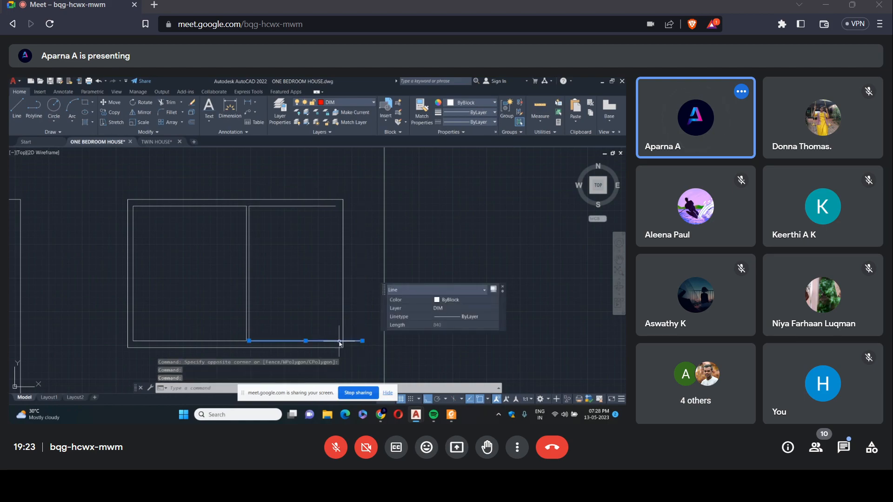
pyautogui.click(362, 342)
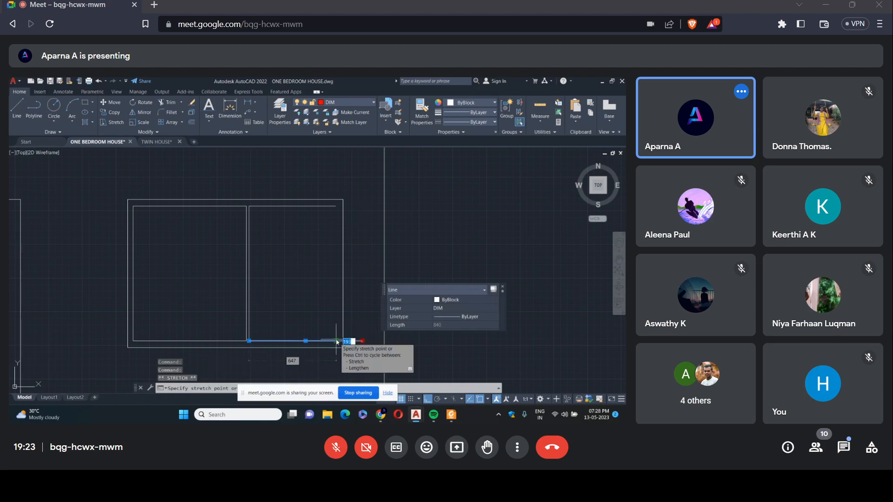
pyautogui.click(337, 342)
pyautogui.press('Escape')
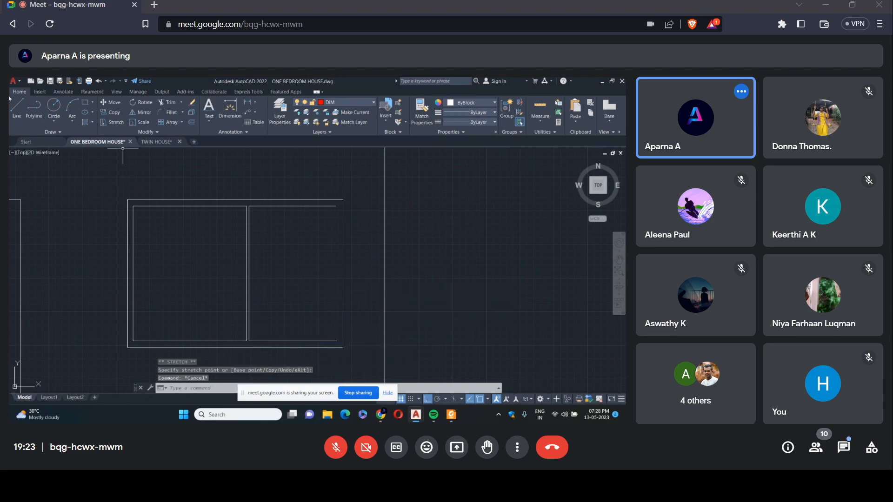
# Try closing the right window pane with a line between the ends of its top and bottom lines, and erase that line.
pyautogui.click(11, 101)
pyautogui.click(337, 210)
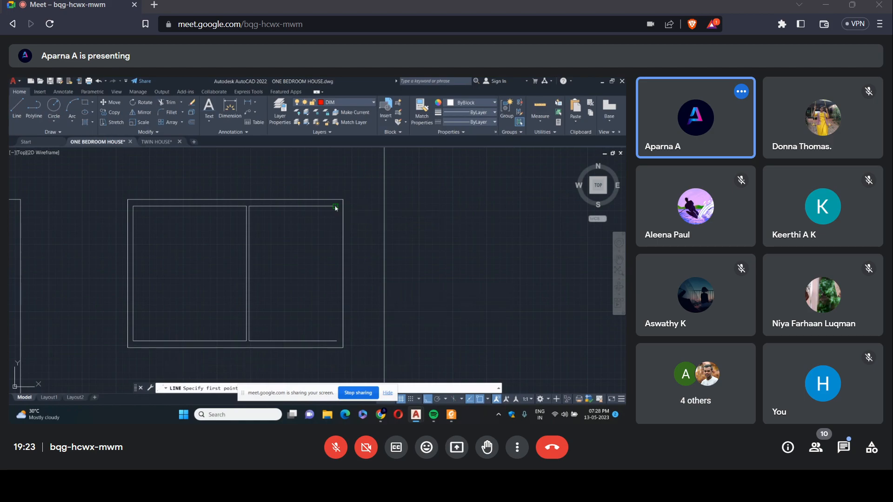
pyautogui.click(339, 342)
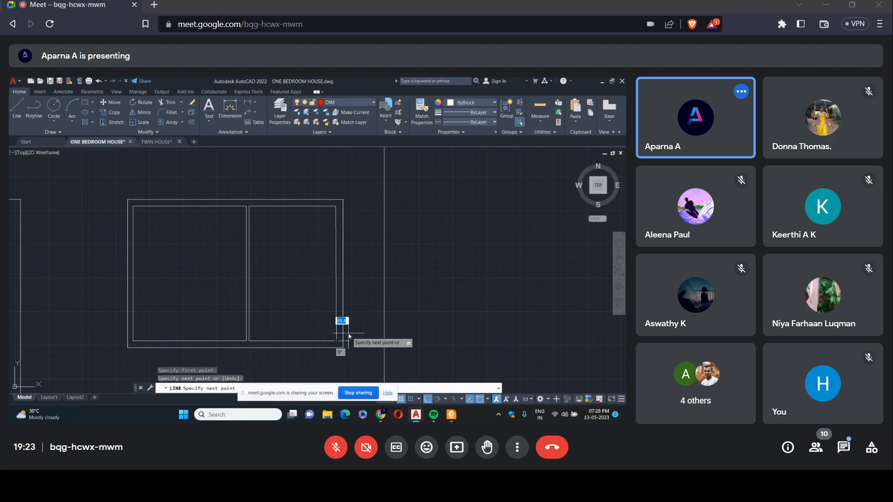
pyautogui.press('Escape')
pyautogui.click(336, 295)
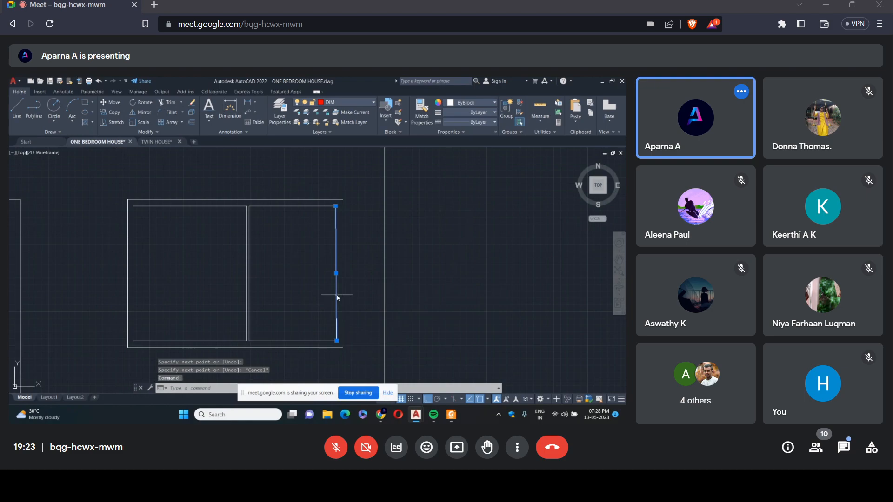
pyautogui.press('Delete')
# Draw a straight vertical line closing the right window pane from its top line's end, and trim the overshoot below the pane.
pyautogui.click(12, 105)
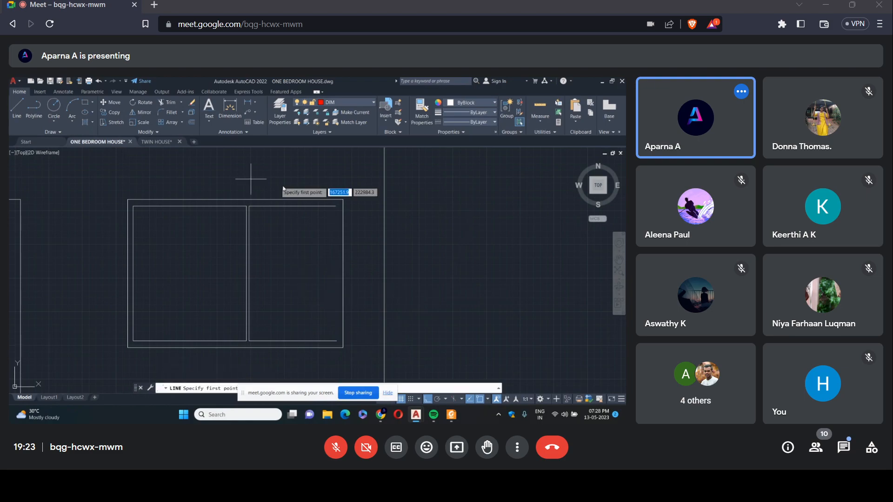
pyautogui.click(336, 206)
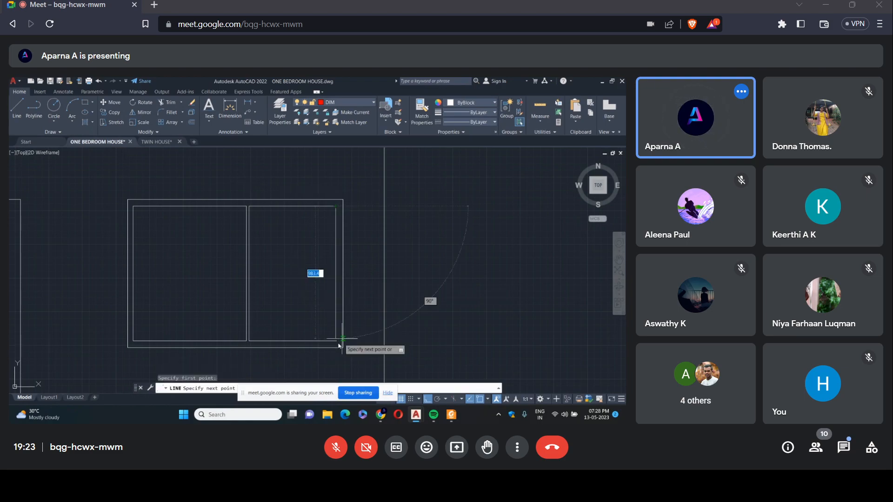
pyautogui.click(336, 347)
pyautogui.press('Escape')
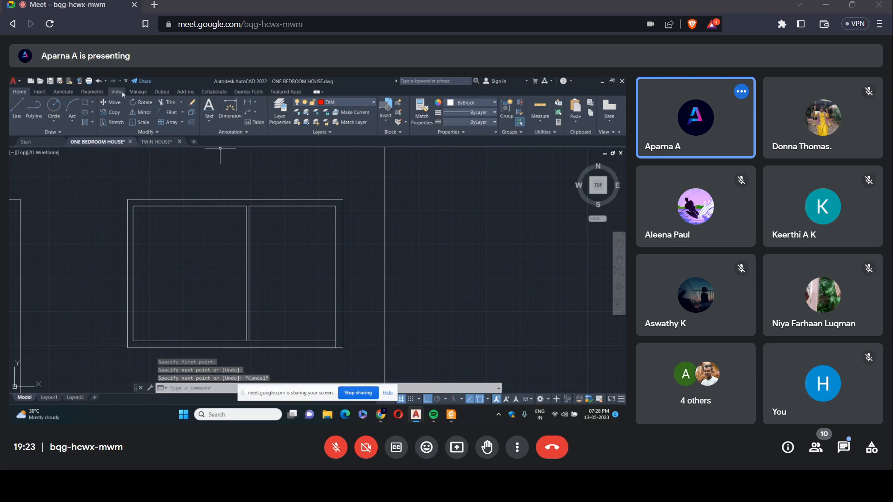
pyautogui.click(168, 103)
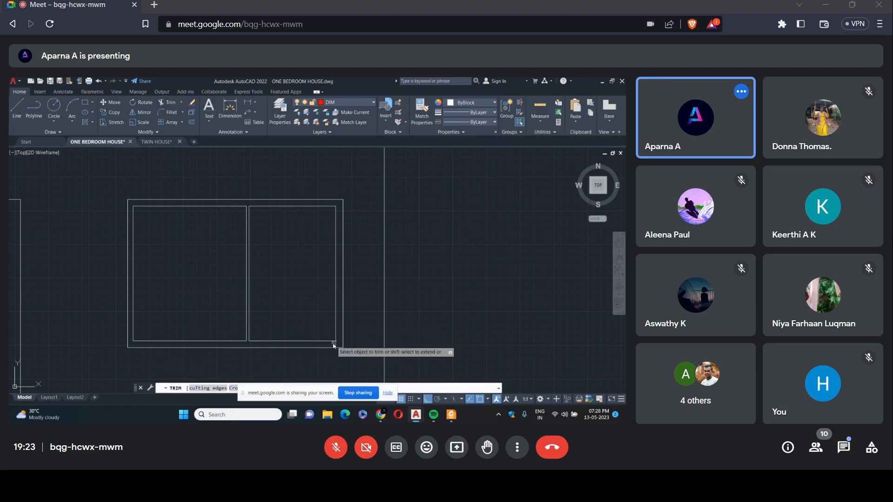
pyautogui.moveTo(335, 346); pyautogui.dragTo(337, 344)
pyautogui.scroll(-8, 265, 216)
pyautogui.press('Escape')
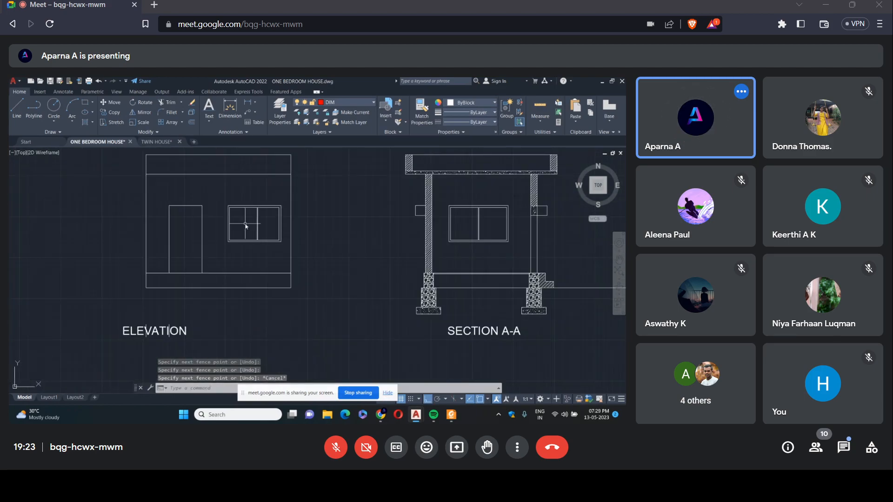
# Draw a 300 by 300 sunshade projection on the elevation's right outer wall, its top level with the window head.
pyautogui.scroll(2, 186, 208)
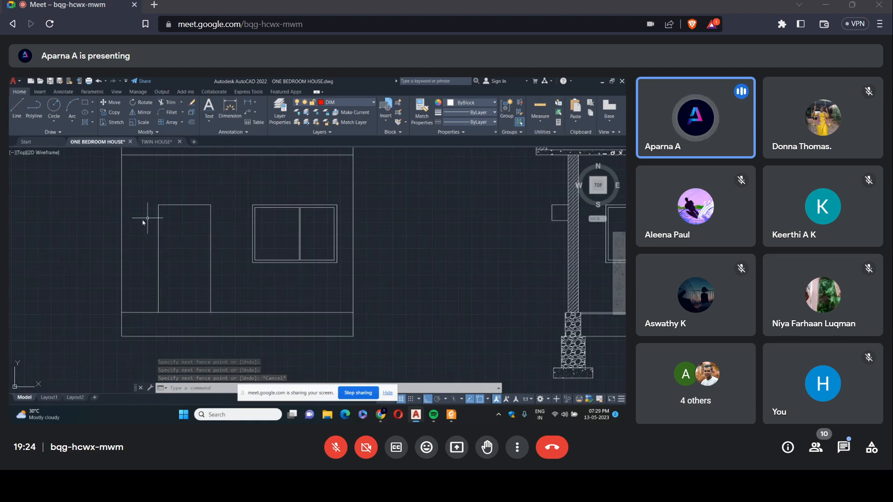
pyautogui.write('l')
pyautogui.press('Return')
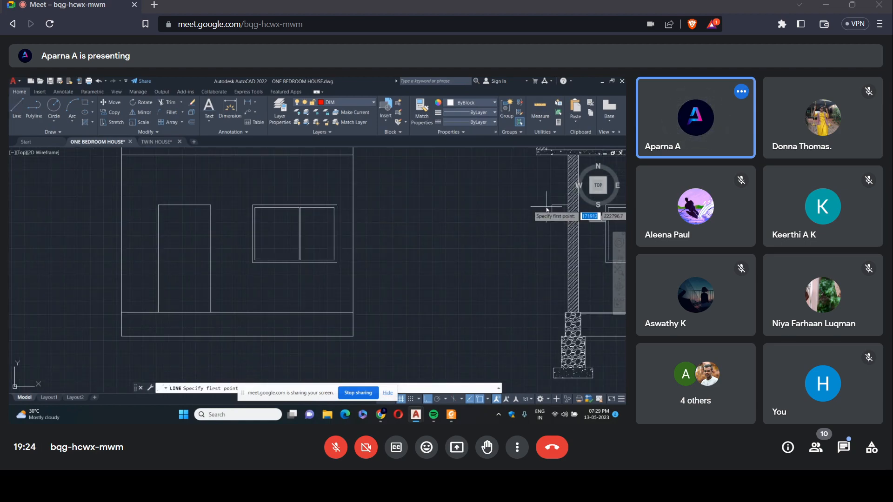
pyautogui.click(353, 205)
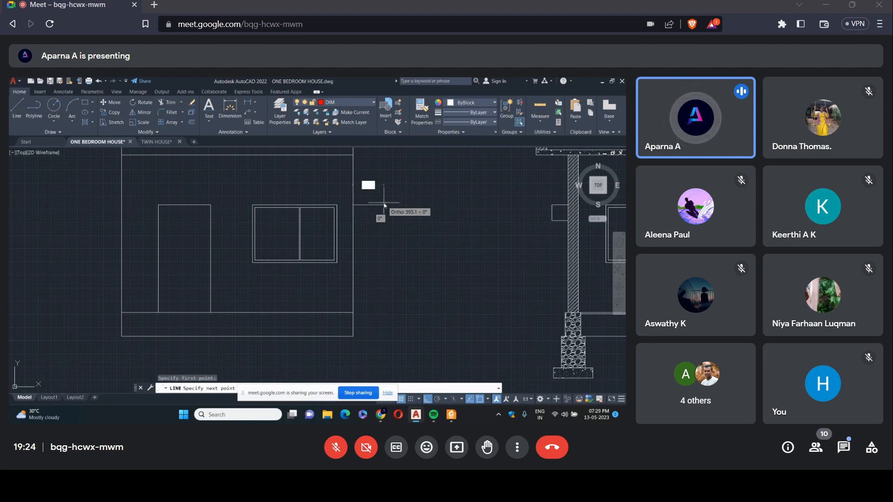
pyautogui.write('300')
pyautogui.press('Return')
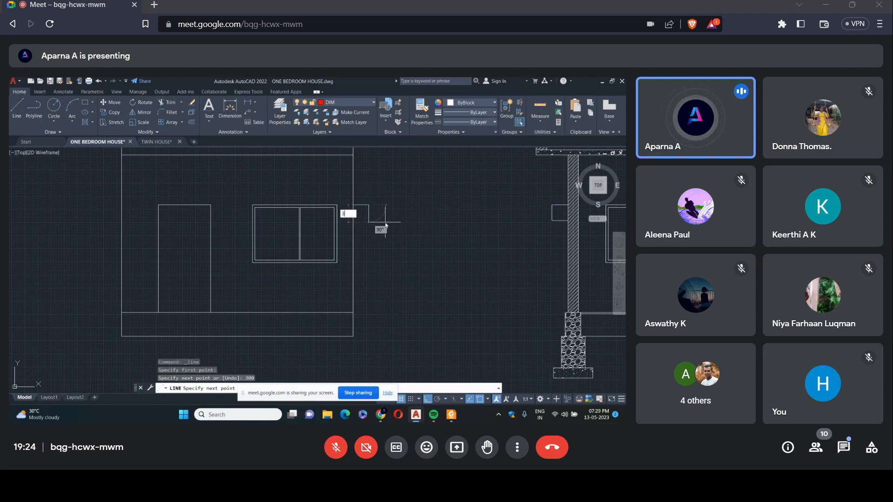
pyautogui.write('300')
pyautogui.press('Return')
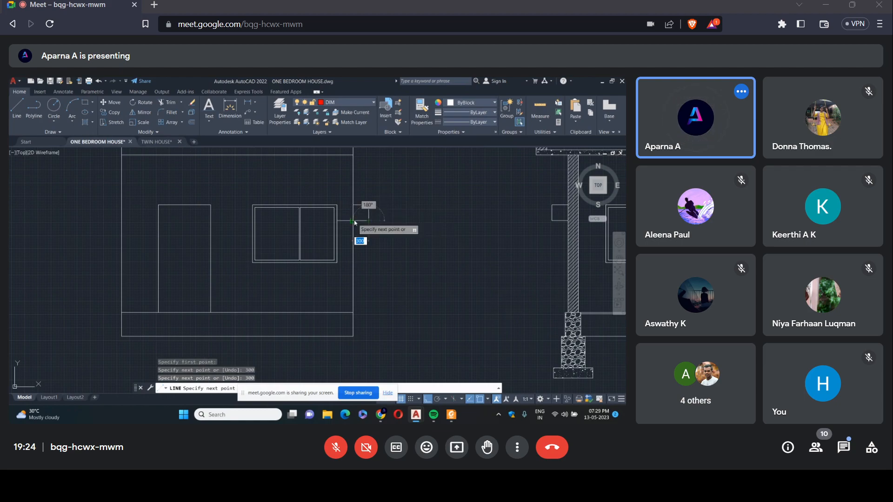
pyautogui.click(354, 222)
pyautogui.rightClick(355, 221)
pyautogui.click(369, 225)
# Draw a matching 300 by 300 sunshade projection on the elevation's left outer wall near door-head level.
pyautogui.rightClick(369, 225)
pyautogui.click(381, 230)
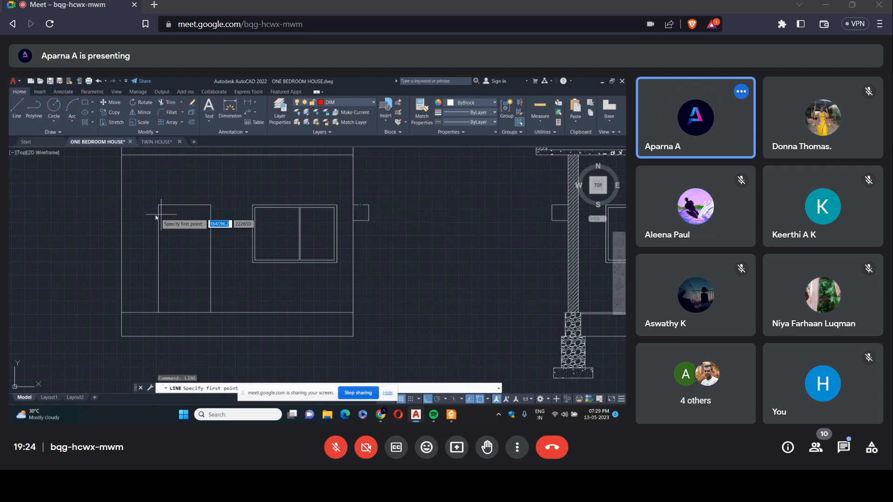
pyautogui.click(334, 208)
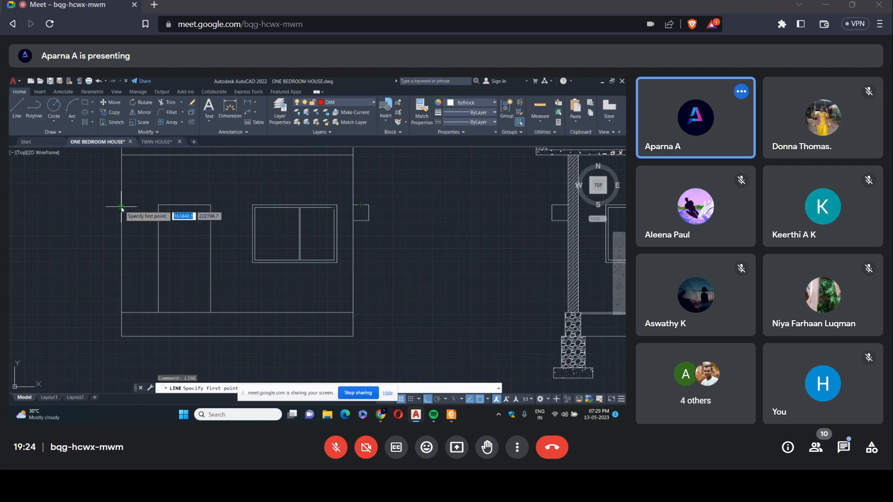
pyautogui.click(121, 207)
pyautogui.write('300')
pyautogui.press('Return')
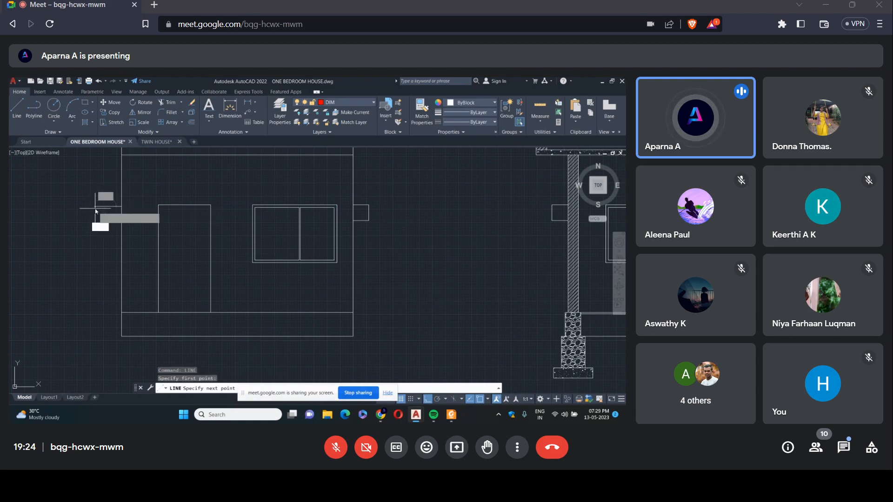
pyautogui.write('300')
pyautogui.press('Return')
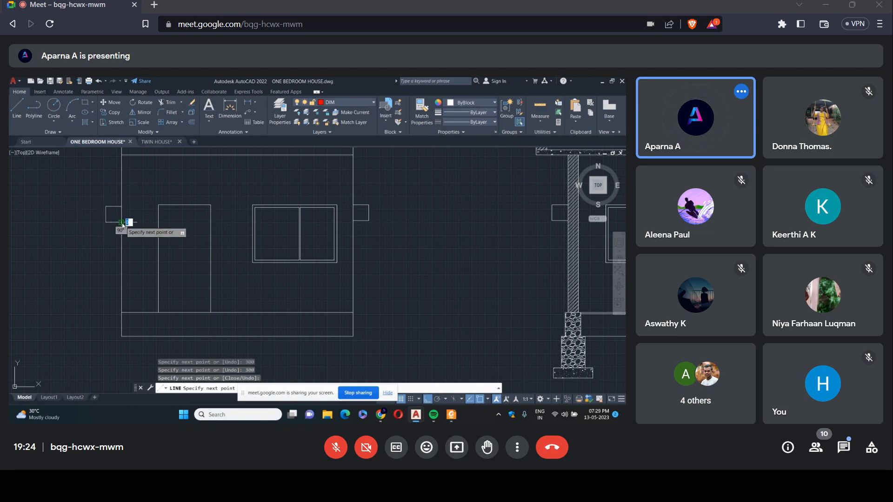
pyautogui.press('Return')
pyautogui.scroll(-4, 165, 214)
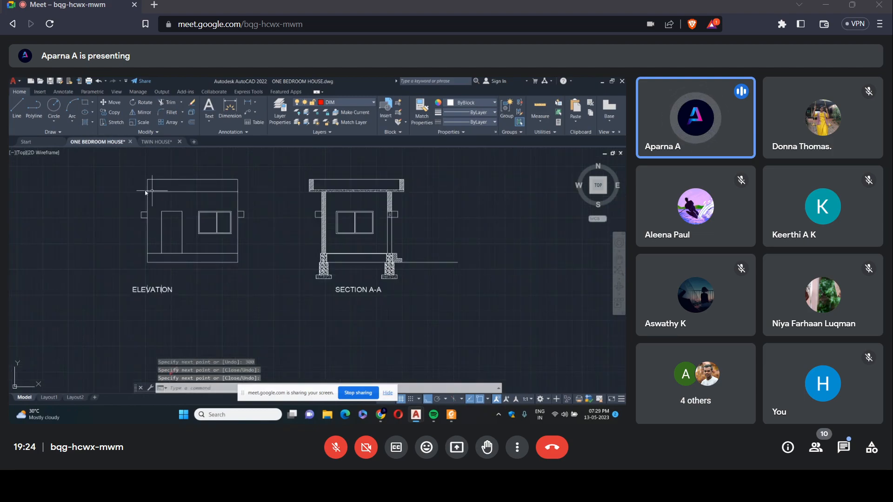
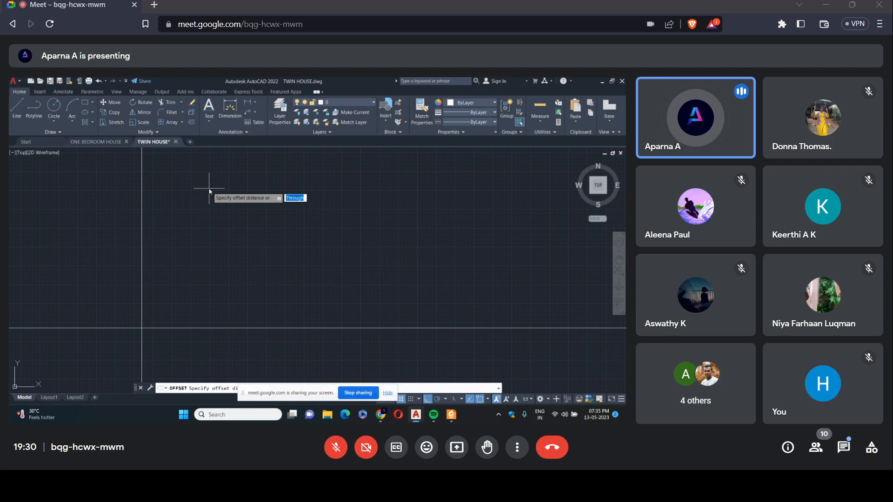
# Offset the vertical construction line 20 to the right to form the first outer wall.
pyautogui.write('20')
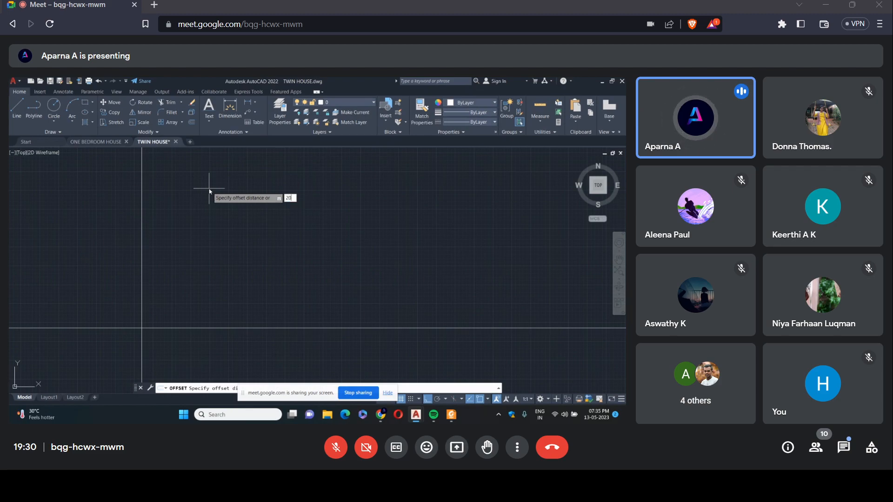
pyautogui.press('Return')
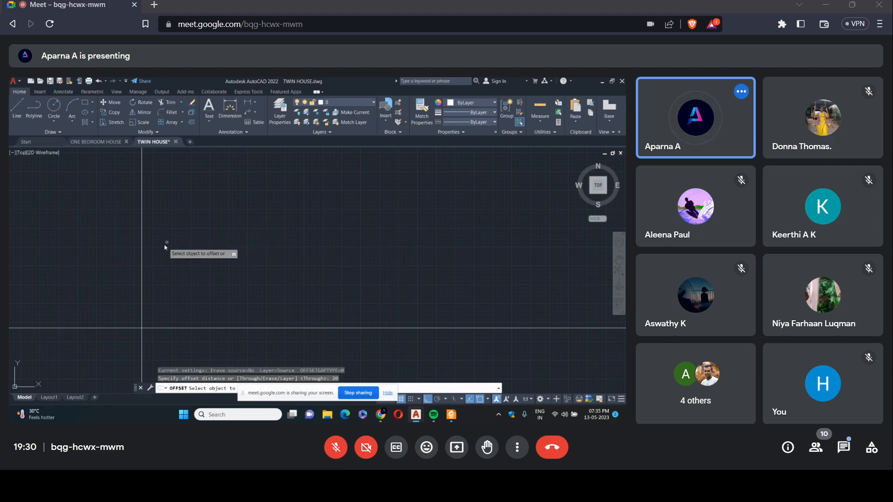
pyautogui.click(142, 279)
pyautogui.click(165, 283)
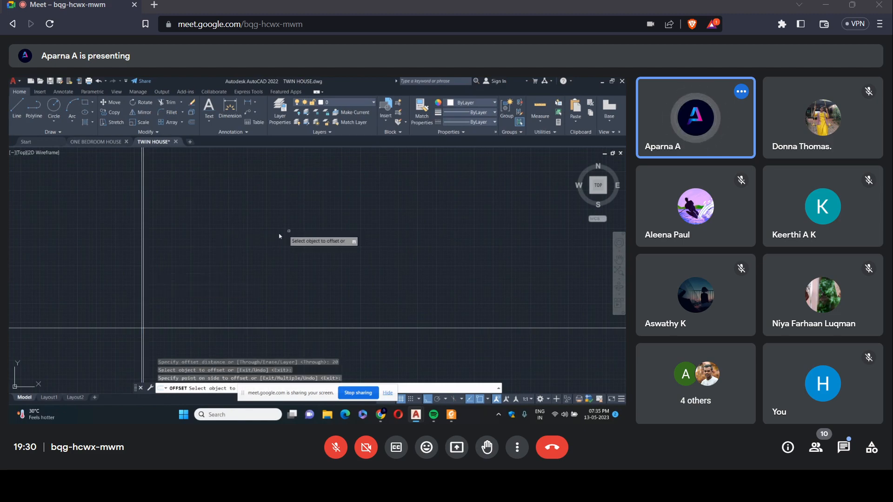
# Examine the bedroom and drawing room dimensions in the reference twin house plan.
pyautogui.scroll(-5, 210, 250)
pyautogui.click(59, 278)
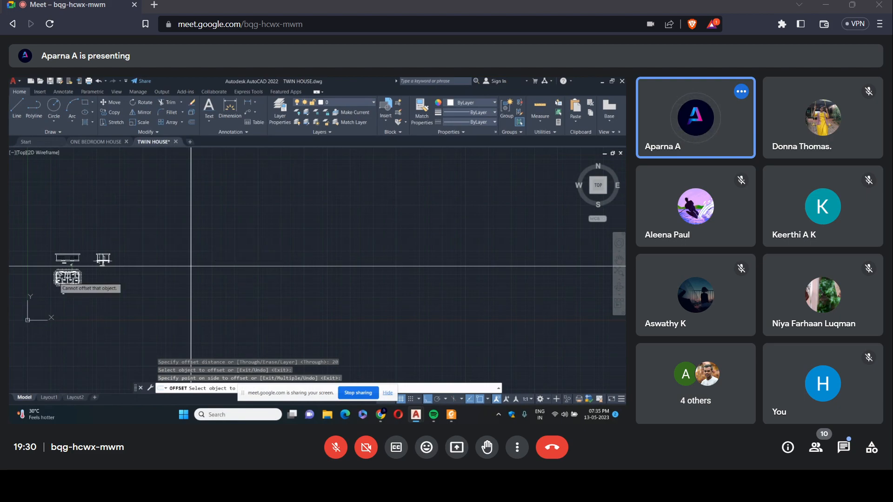
pyautogui.scroll(8, 59, 278)
pyautogui.scroll(5, 59, 305)
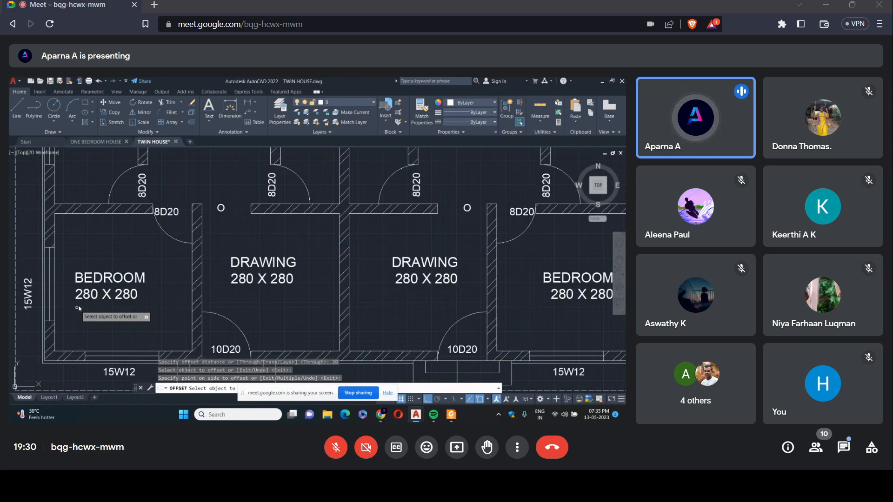
pyautogui.click(242, 286)
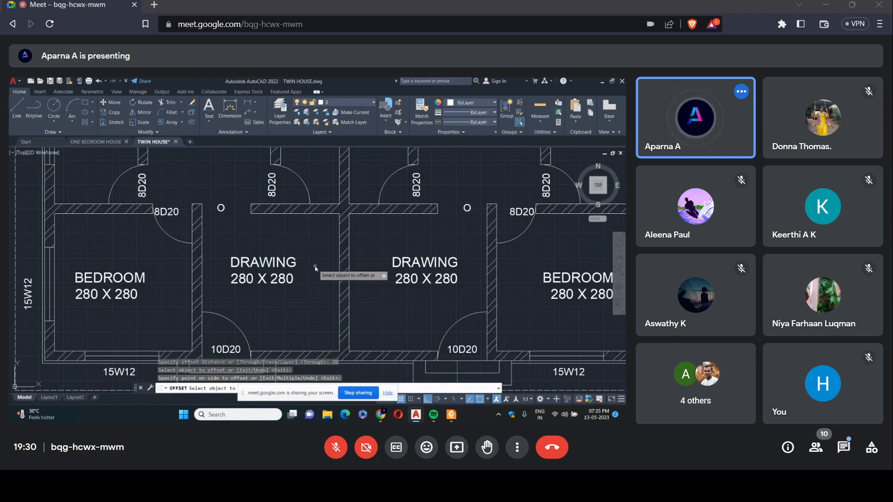
pyautogui.scroll(-5, 209, 281)
pyautogui.scroll(-5, 409, 217)
pyautogui.moveTo(409, 218); pyautogui.dragTo(228, 233, button='middle')
pyautogui.scroll(8, 284, 231)
pyautogui.scroll(3, 284, 230)
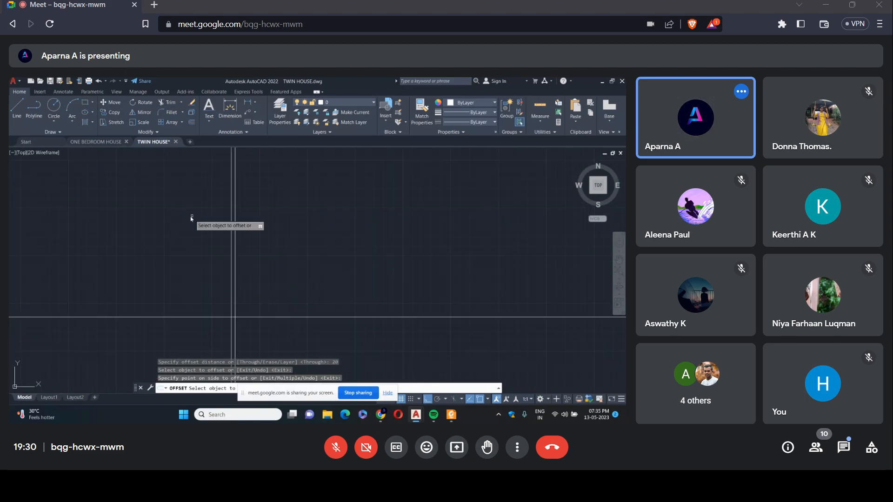
pyautogui.press('Escape')
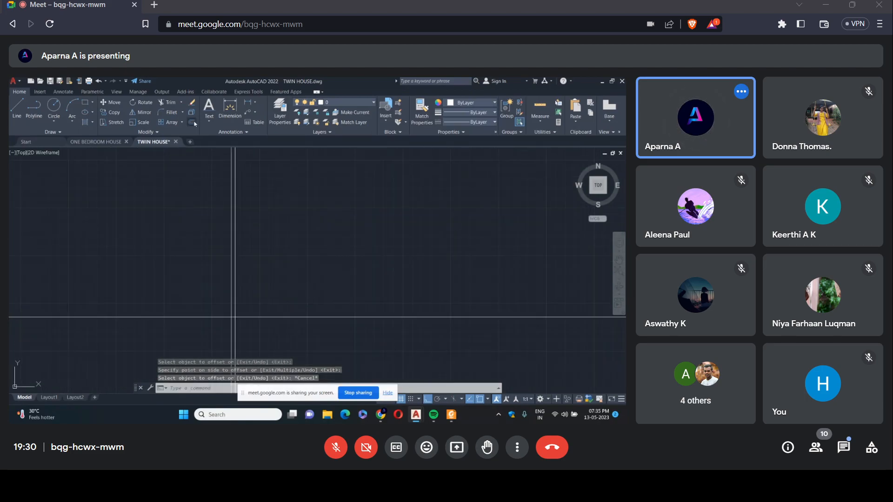
# Offset the first wall's inner line 280 to the right to set the bedroom width.
pyautogui.press('Return')
pyautogui.write('28')
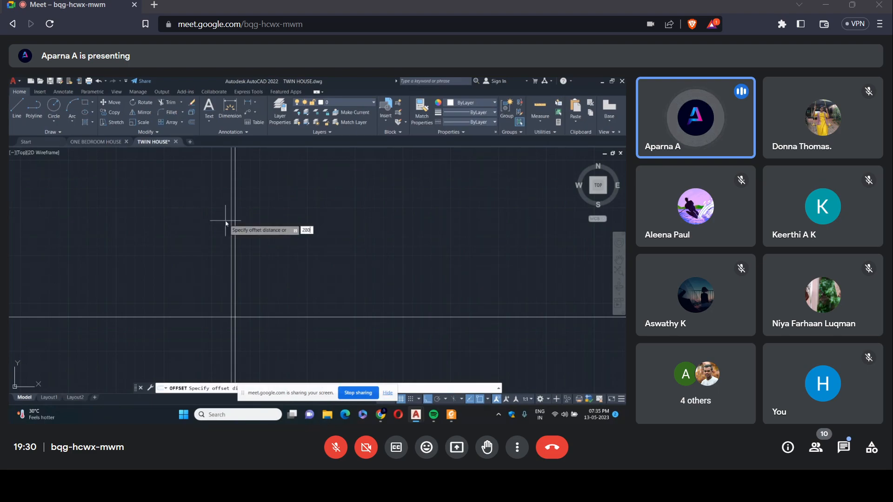
pyautogui.write('0')
pyautogui.press('Return')
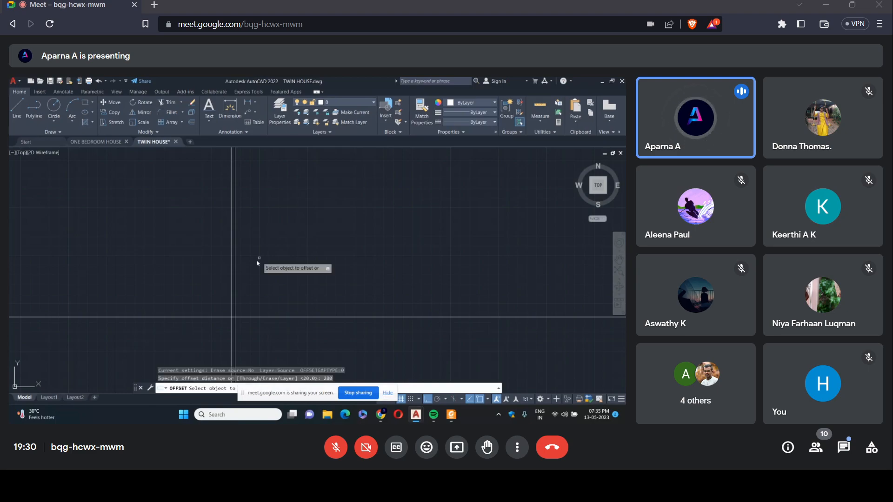
pyautogui.click(236, 282)
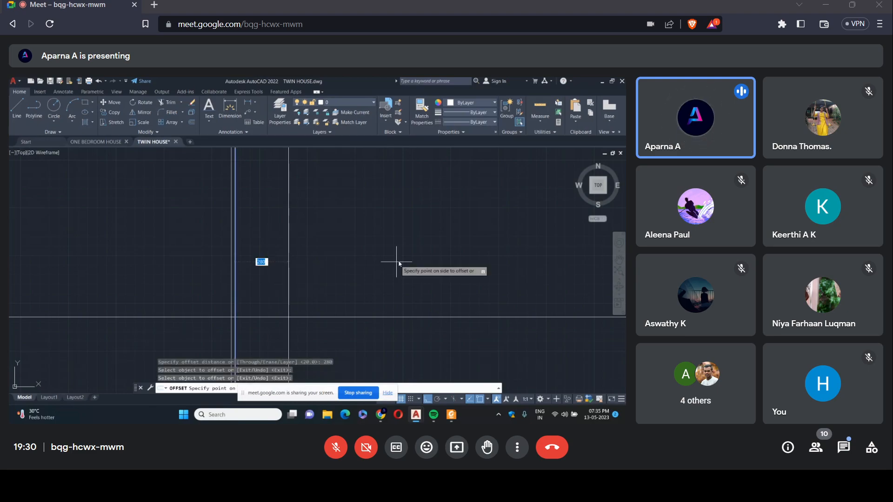
pyautogui.click(372, 257)
pyautogui.rightClick(378, 257)
pyautogui.click(379, 258)
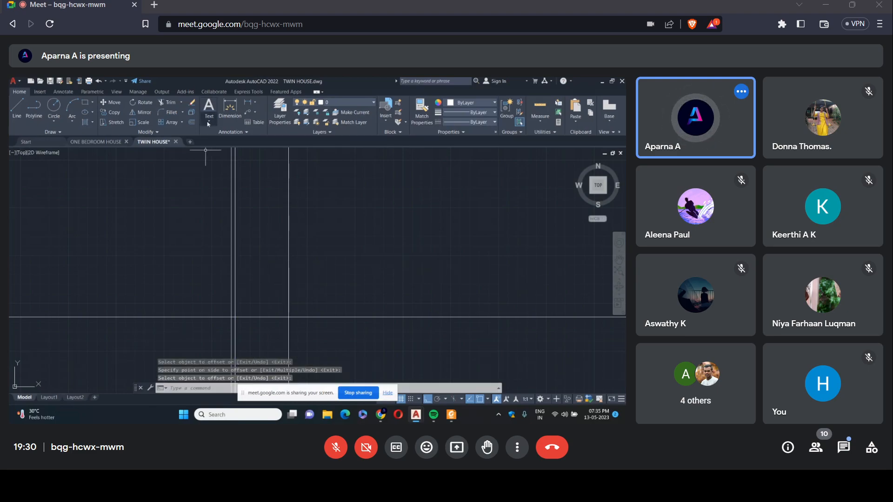
# Offset the bedroom's far side line 20 to the right to form the wall between bedroom and drawing room.
pyautogui.click(192, 123)
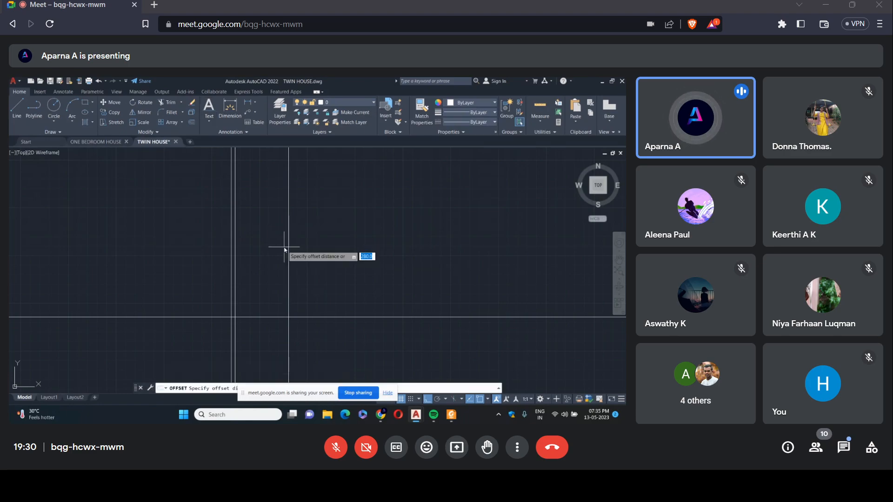
pyautogui.write('20')
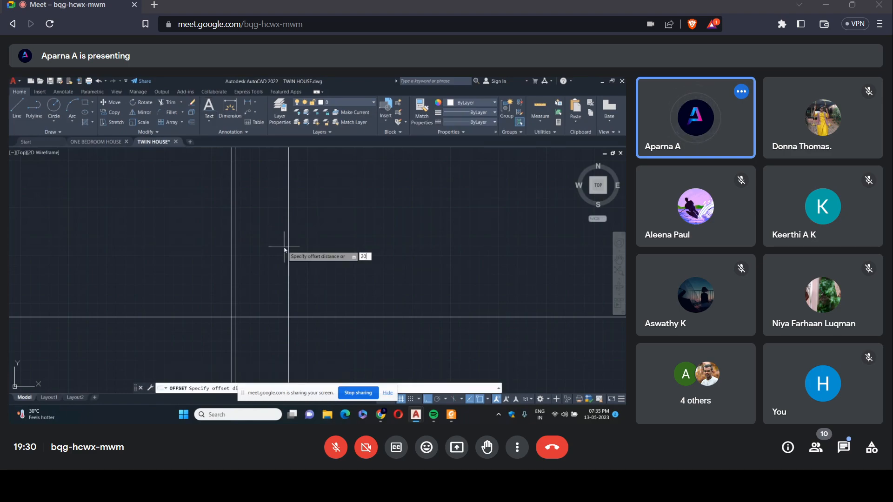
pyautogui.press('Return')
pyautogui.click(288, 261)
pyautogui.click(321, 277)
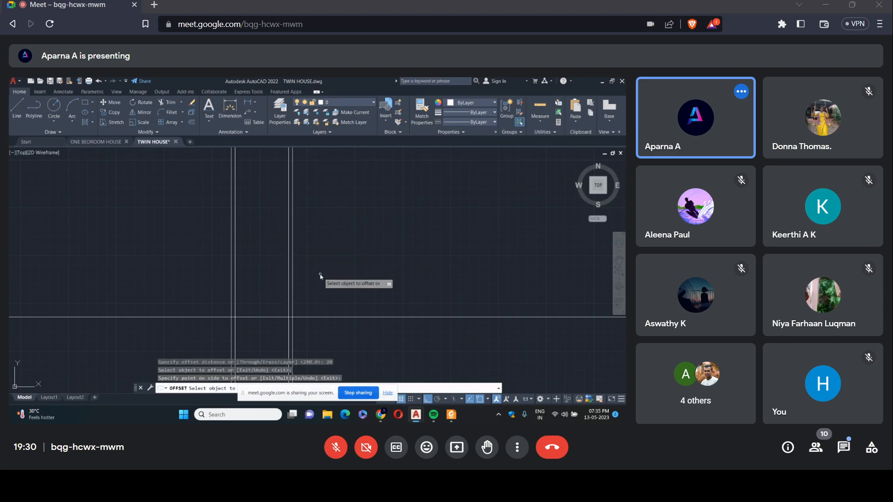
pyautogui.rightClick(312, 257)
pyautogui.click(335, 261)
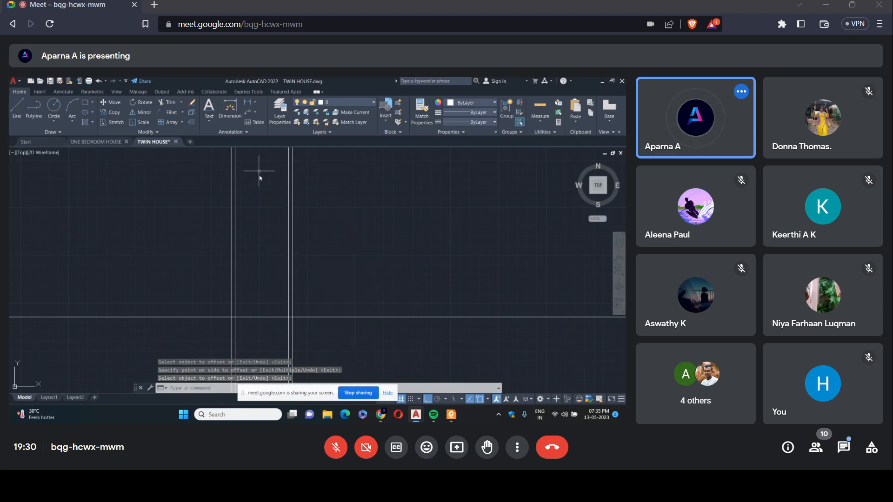
# Offset the second wall's right-hand line 280 to the right to set the drawing room width.
pyautogui.press('Return')
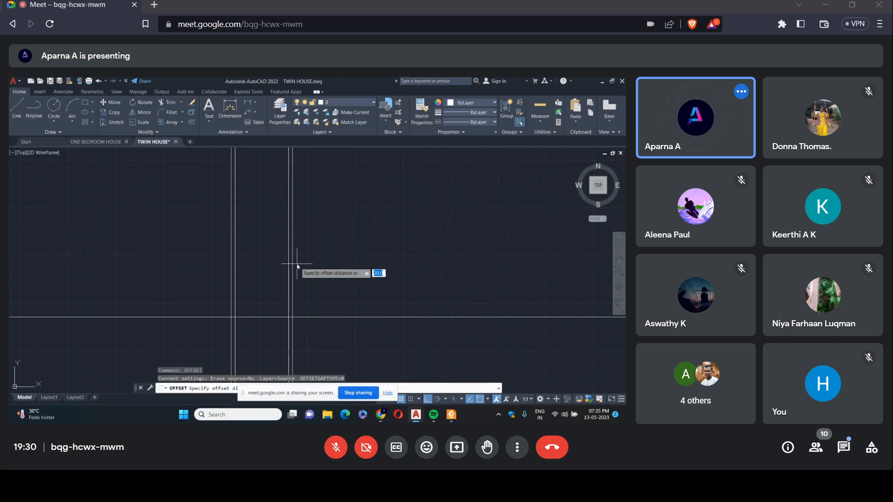
pyautogui.write('280')
pyautogui.press('Return')
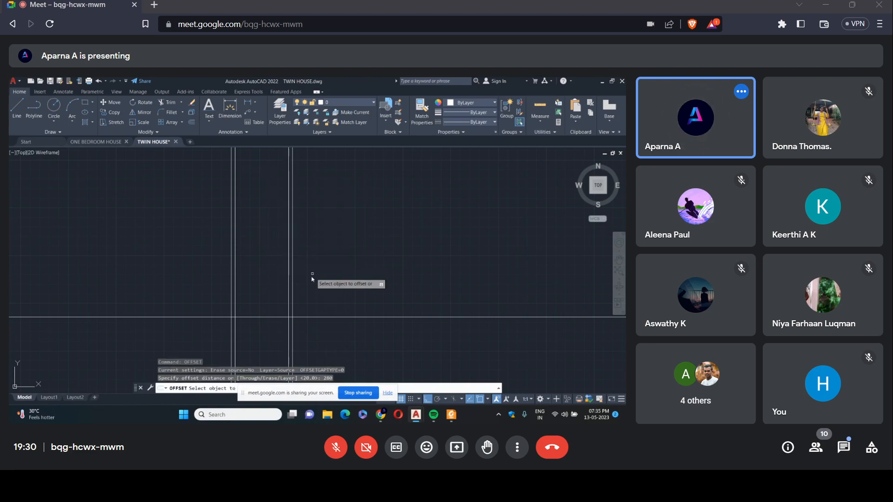
pyautogui.click(291, 302)
pyautogui.rightClick(363, 291)
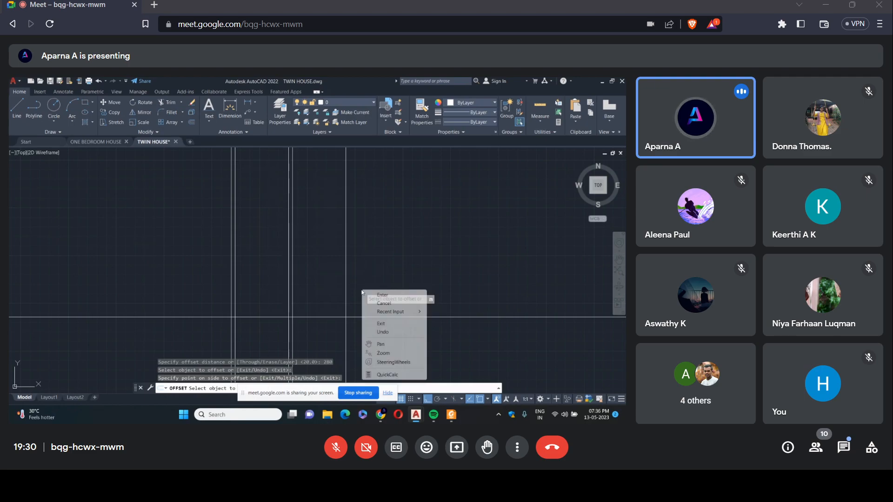
pyautogui.click(371, 296)
# Offset the drawing room's far side line 20 to the right to form the third vertical wall.
pyautogui.rightClick(365, 259)
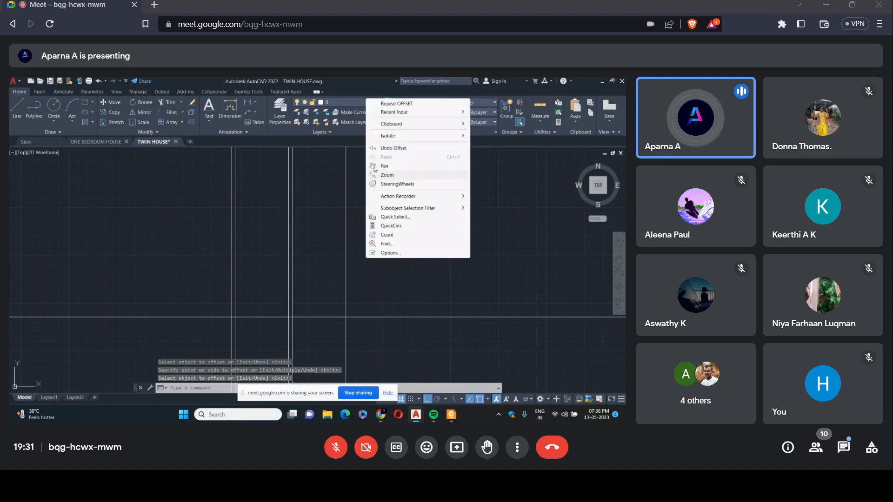
pyautogui.click(396, 103)
pyautogui.write('20')
pyautogui.press('Return')
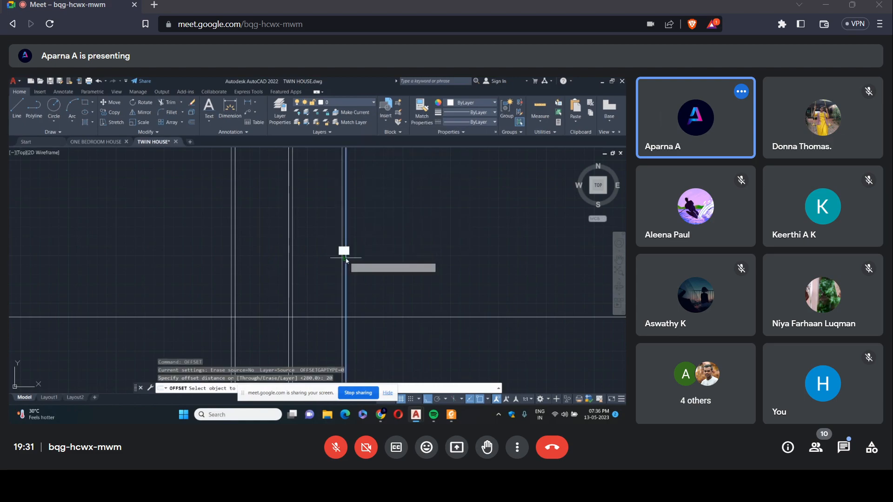
pyautogui.click(345, 259)
pyautogui.click(367, 265)
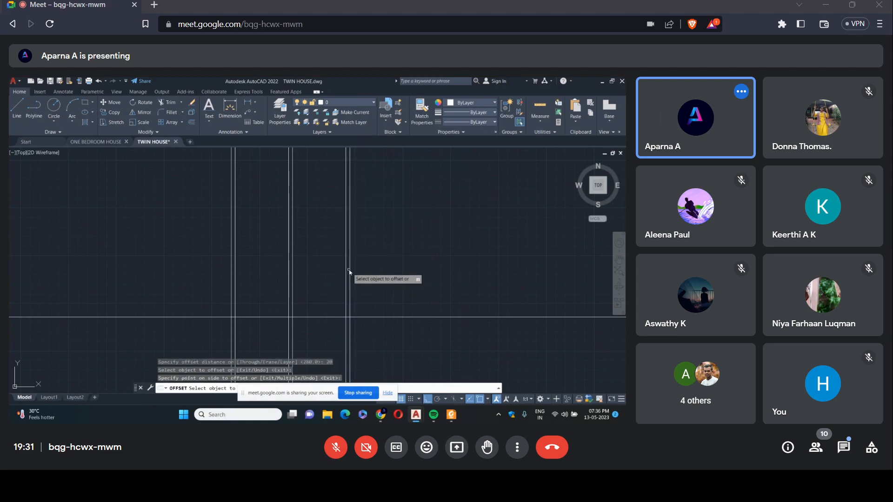
pyautogui.press('Escape')
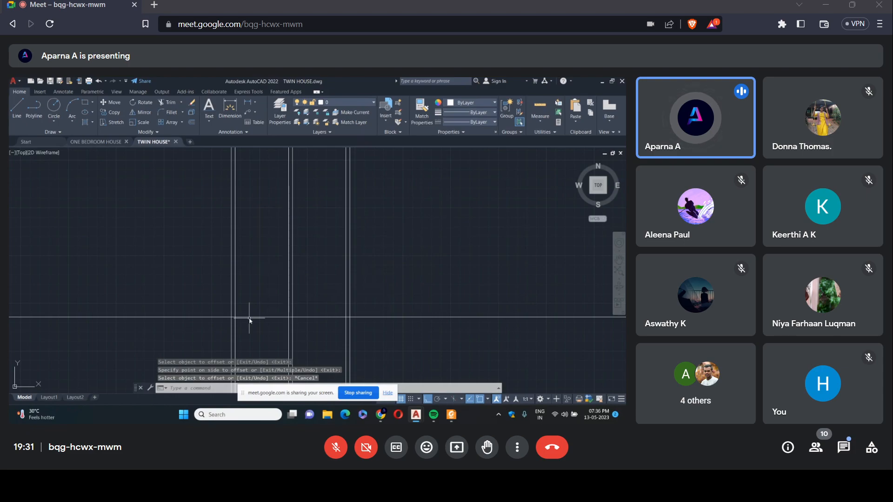
# Examine the reference twin house plan's room sizes, wall layout, and door and window tags.
pyautogui.scroll(-5, 332, 268)
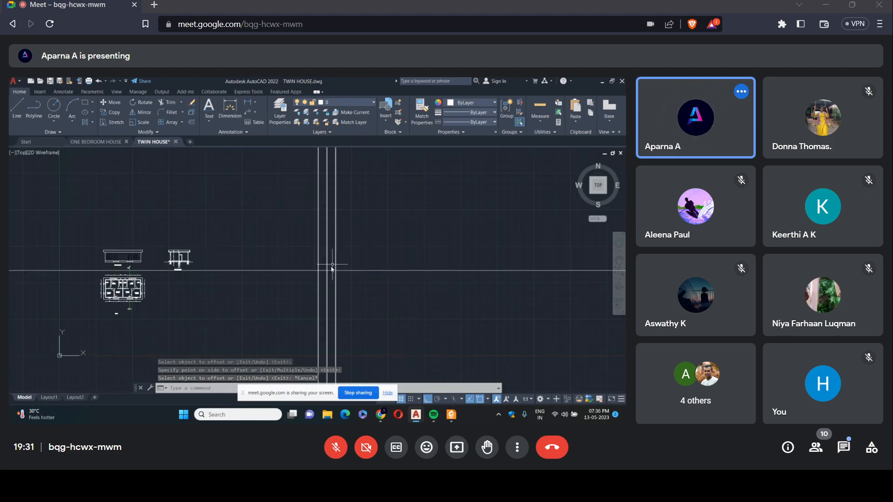
pyautogui.scroll(8, 108, 301)
pyautogui.scroll(4, 108, 302)
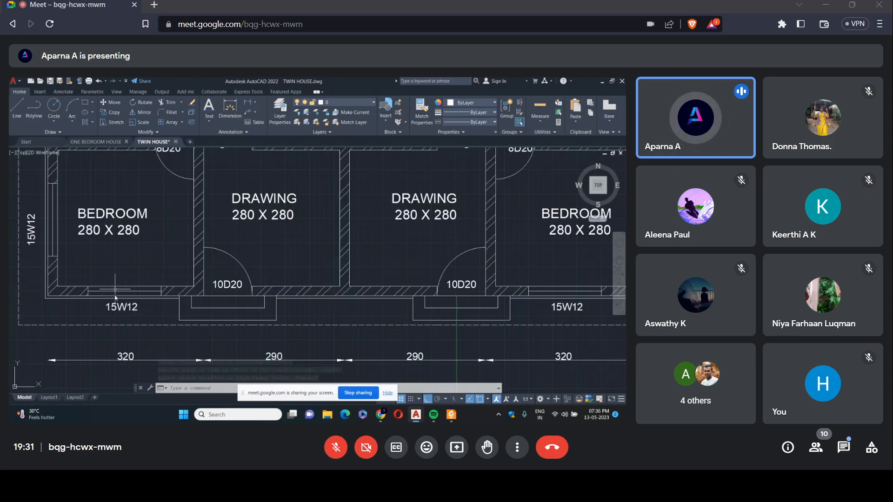
pyautogui.scroll(-2, 117, 279)
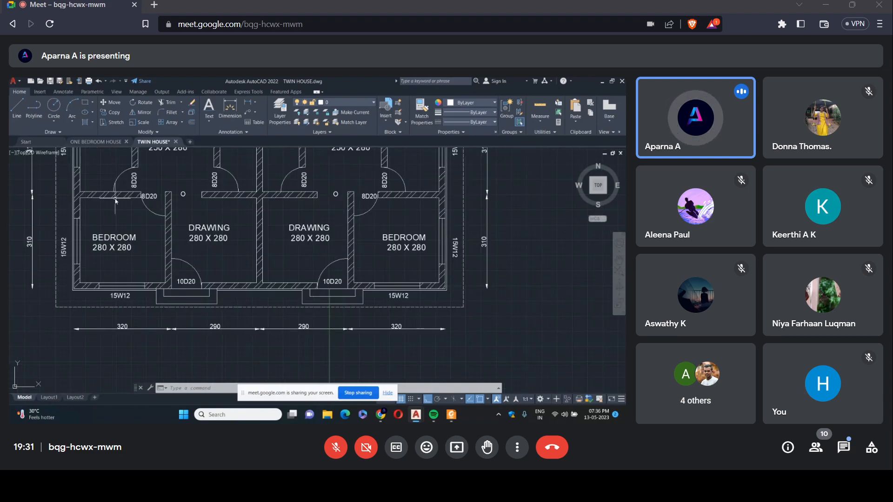
pyautogui.scroll(-3, 116, 201)
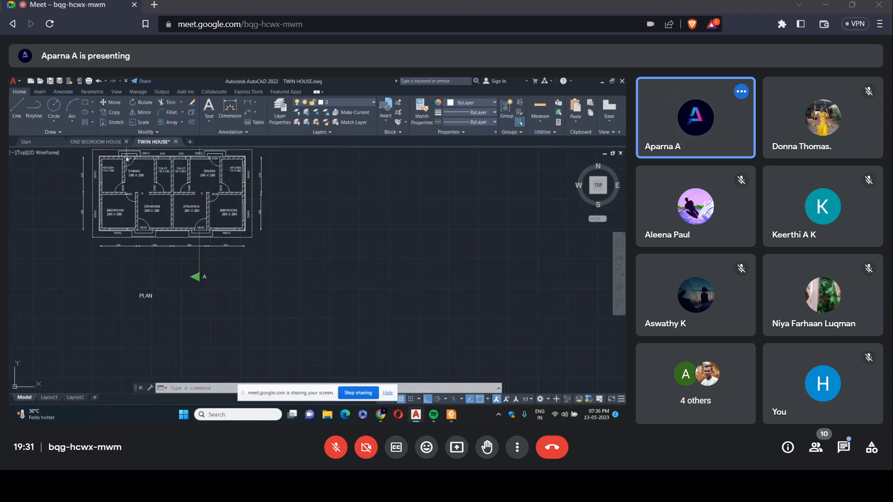
pyautogui.scroll(4, 126, 158)
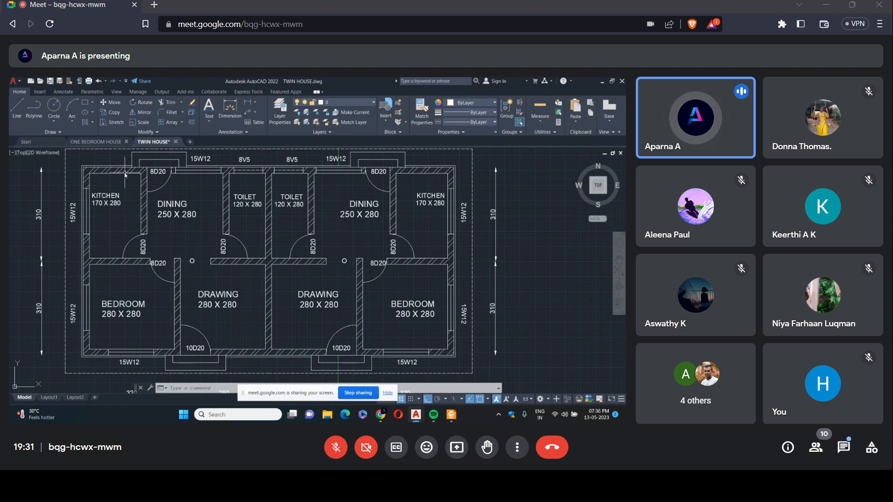
pyautogui.scroll(-10, 126, 176)
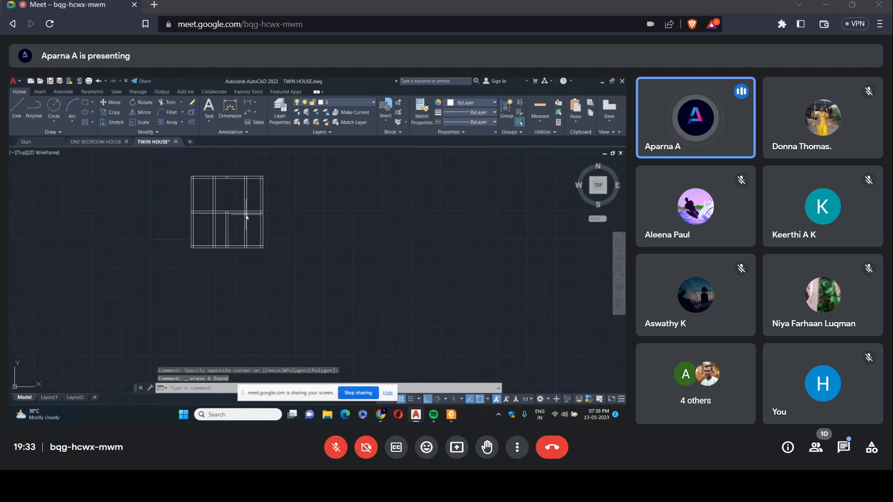
pyautogui.scroll(2, 223, 210)
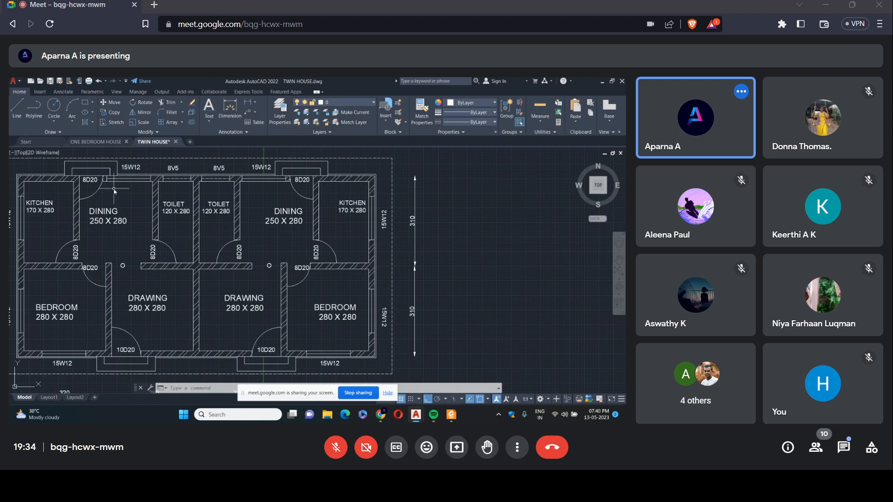
pyautogui.scroll(-5, 110, 201)
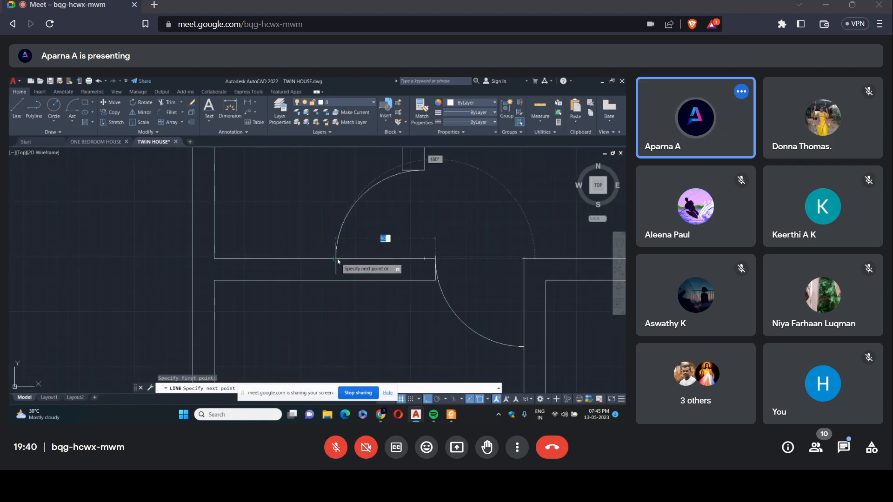
# Finish the kitchen door's line along the wall at the end of its swing arc.
pyautogui.click(335, 260)
pyautogui.rightClick(411, 239)
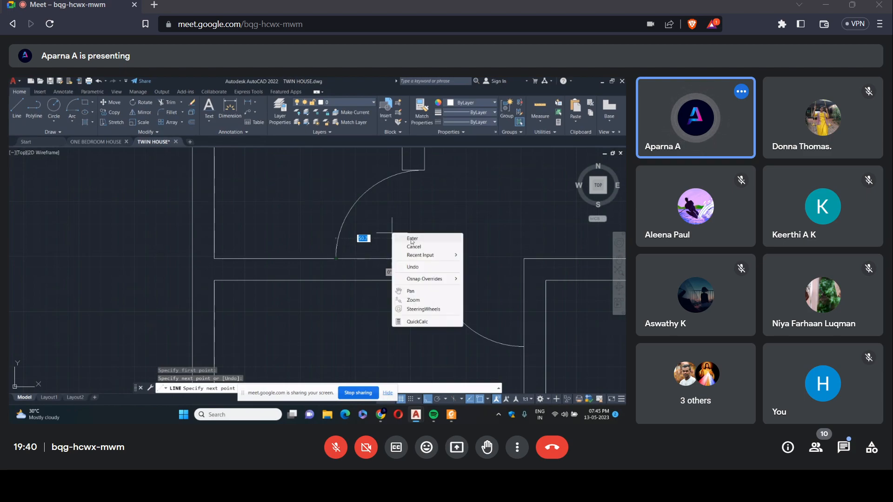
pyautogui.click(411, 239)
# Draw the door line for the dining room's outer door from its hinge corner on the outer wall.
pyautogui.scroll(-6, 388, 234)
pyautogui.rightClick(382, 230)
pyautogui.click(396, 233)
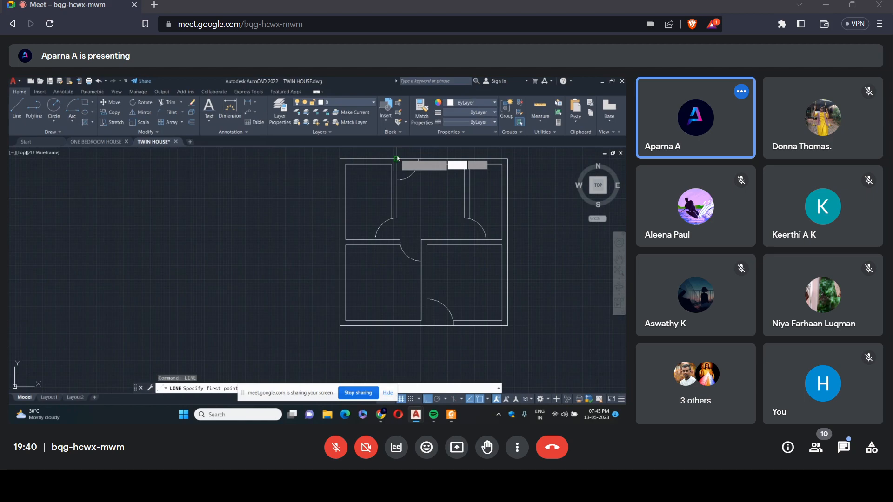
pyautogui.click(397, 159)
pyautogui.press('Return')
# Draw the toilet door's line along the wall from the end of its swing arc to the adjacent wall.
pyautogui.rightClick(408, 185)
pyautogui.click(424, 191)
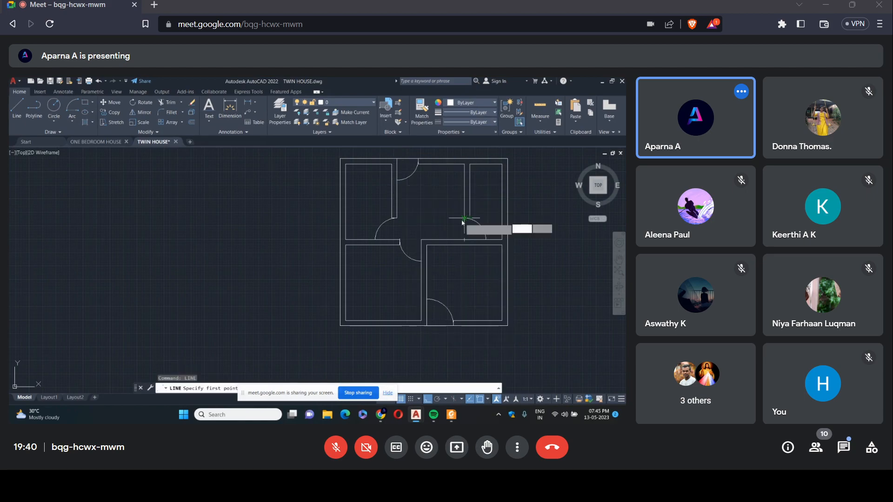
pyautogui.click(485, 239)
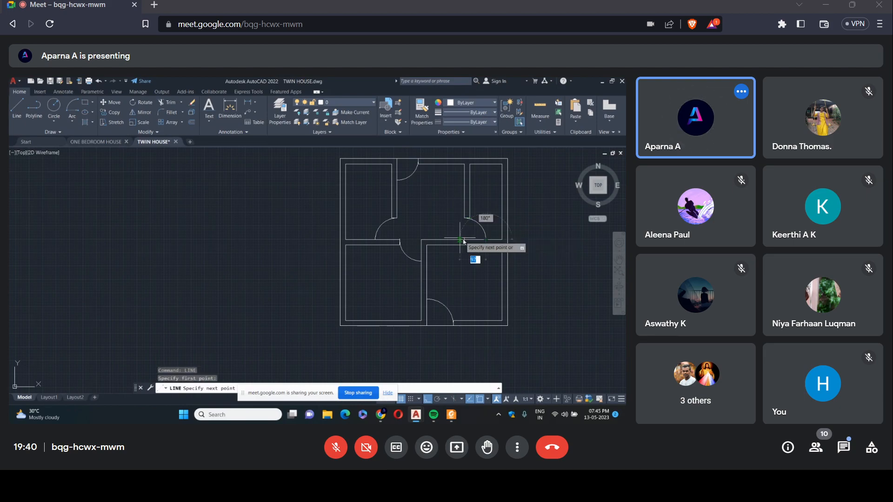
pyautogui.click(466, 240)
pyautogui.rightClick(467, 241)
pyautogui.click(486, 245)
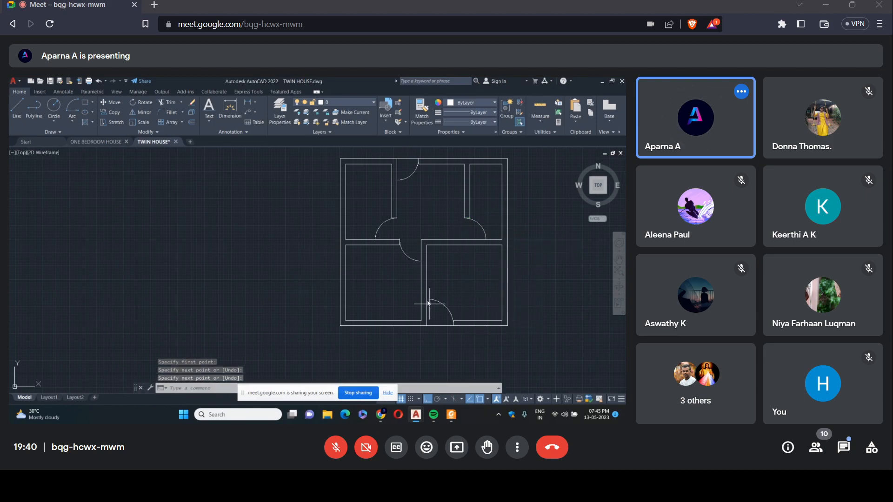
# Draw the drawing room entrance door's line from the start of its swing arc to its hinge corner on the outer wall.
pyautogui.rightClick(427, 300)
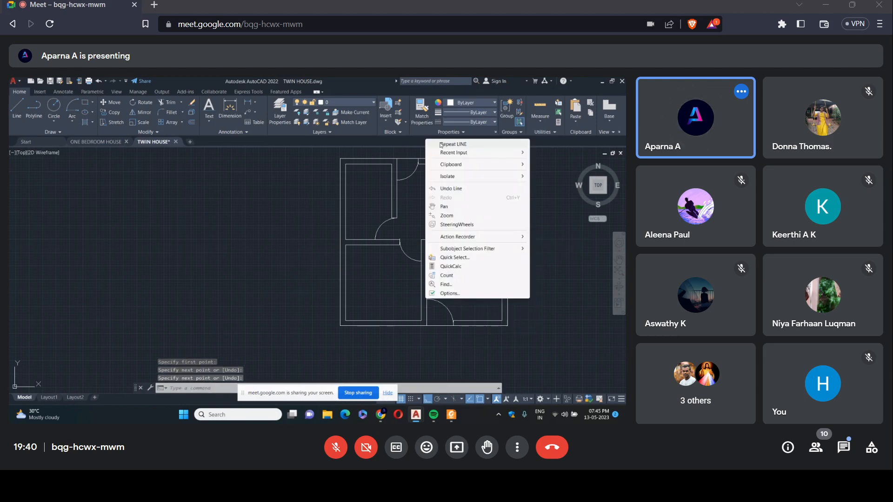
pyautogui.click(441, 145)
pyautogui.click(430, 325)
pyautogui.click(426, 326)
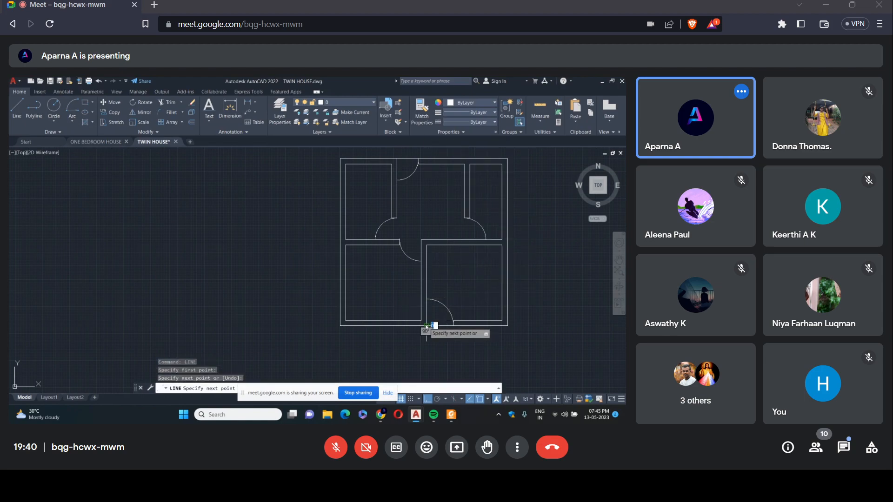
pyautogui.rightClick(428, 232)
pyautogui.click(458, 236)
# Draw the bedroom door's line from its hinge corner on the wall to the end of its swing arc.
pyautogui.rightClick(458, 236)
pyautogui.click(467, 238)
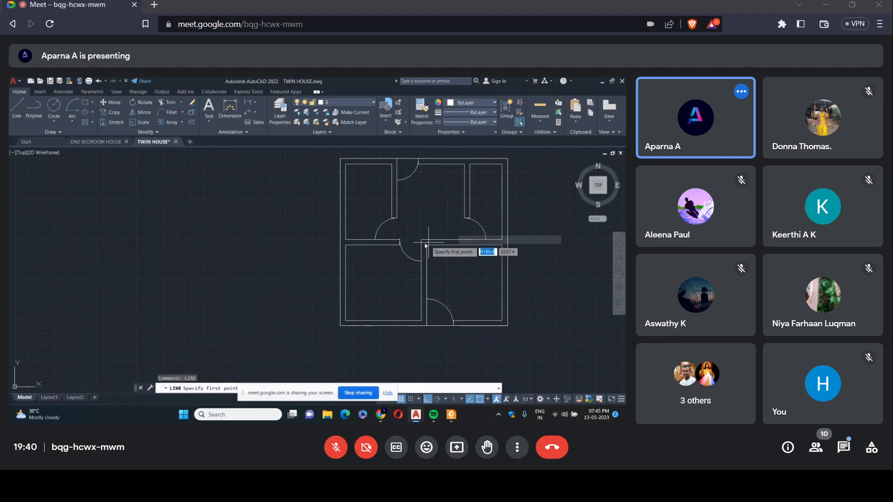
pyautogui.click(422, 240)
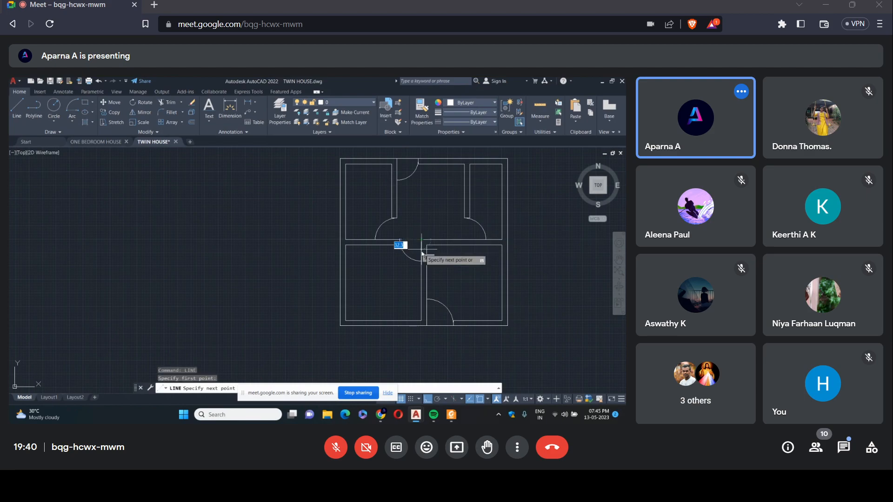
pyautogui.click(422, 253)
pyautogui.press('Return')
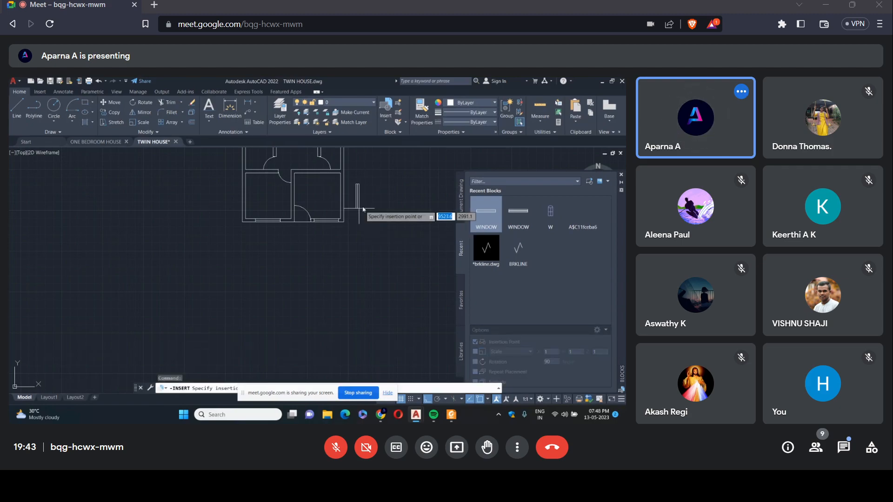
# Insert the WINDOW block at 90° rotation in the bedroom's outer side wall.
pyautogui.scroll(2, 247, 206)
pyautogui.scroll(2, 246, 208)
pyautogui.click(242, 212)
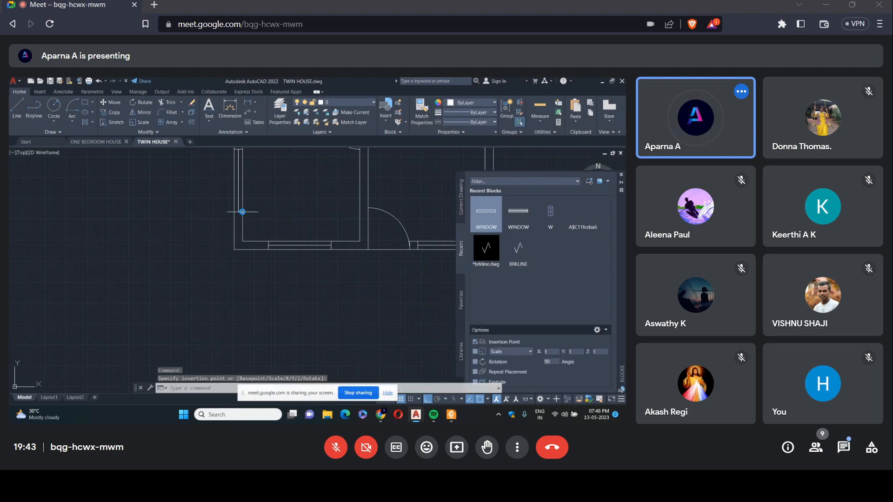
# Insert another WINDOW block at 90° rotation in the kitchen's outer side wall.
pyautogui.scroll(-4, 252, 186)
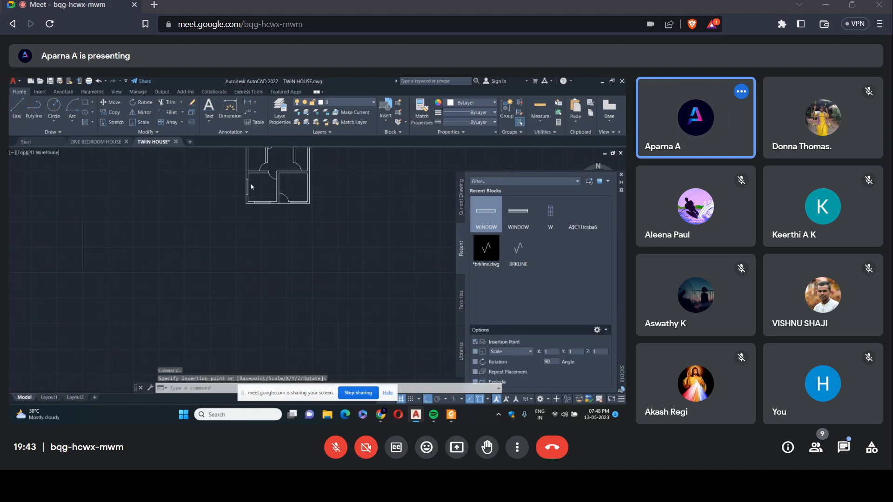
pyautogui.scroll(-3, 251, 187)
pyautogui.click(487, 219)
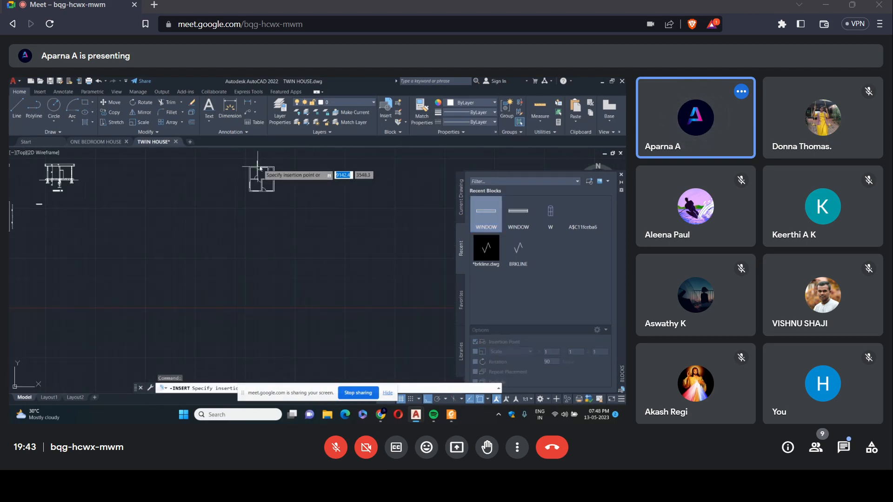
pyautogui.scroll(8, 259, 167)
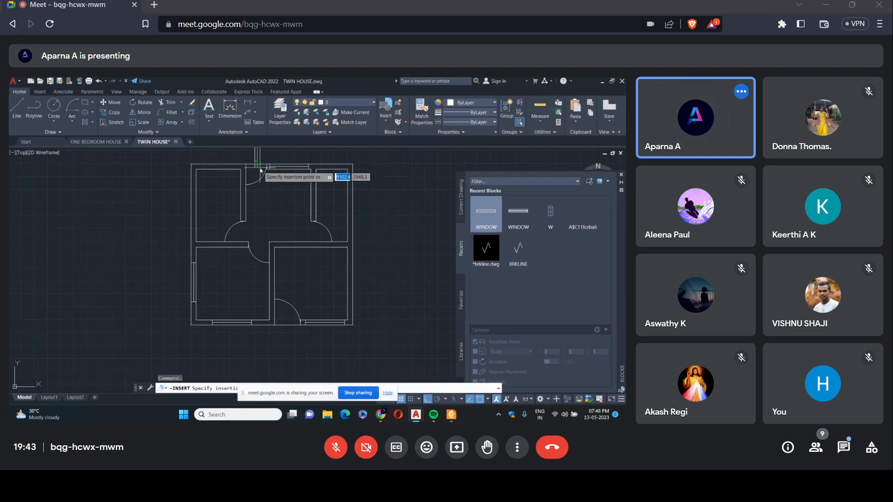
pyautogui.click(195, 223)
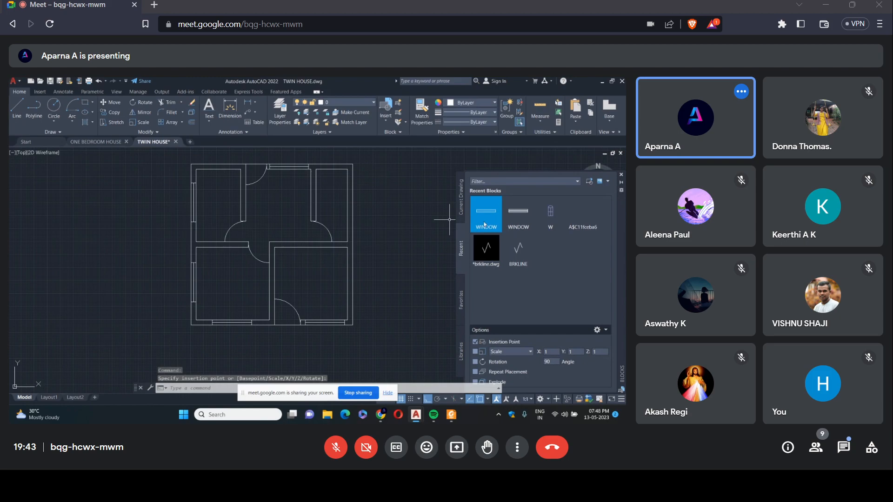
# Examine the window tags along the outer walls of the reference plan.
pyautogui.moveTo(487, 224)
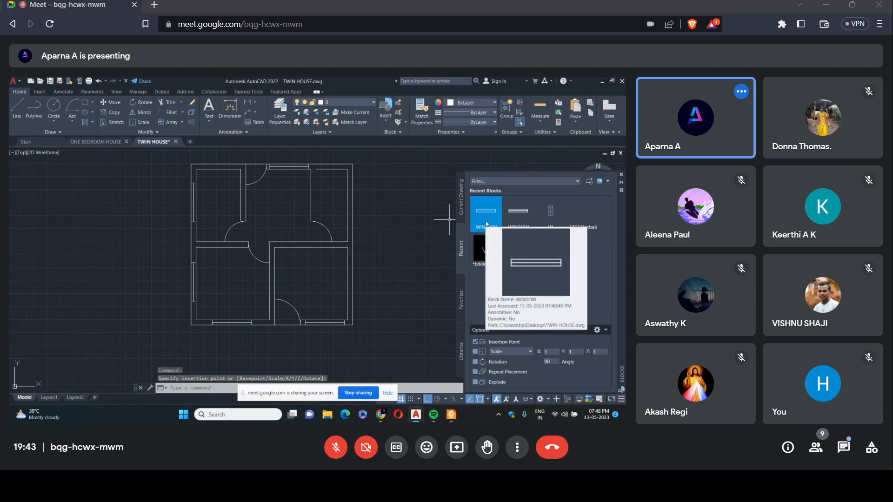
pyautogui.scroll(-8, 392, 233)
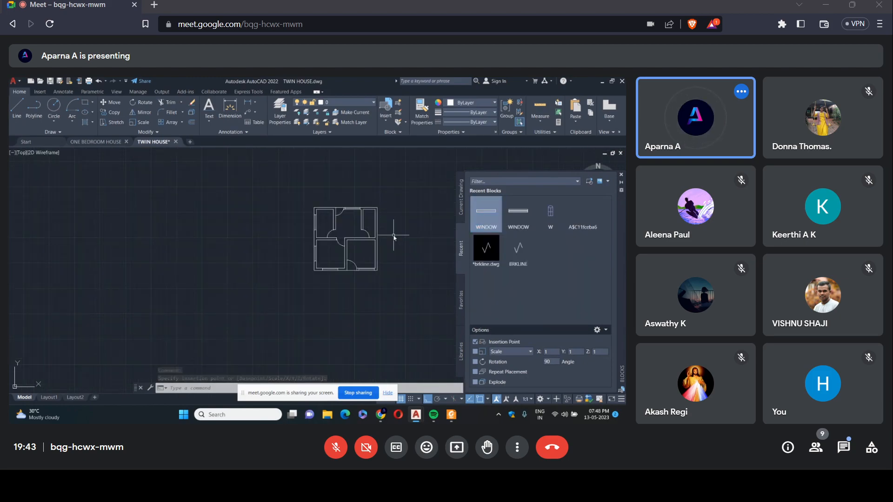
pyautogui.scroll(6, 86, 303)
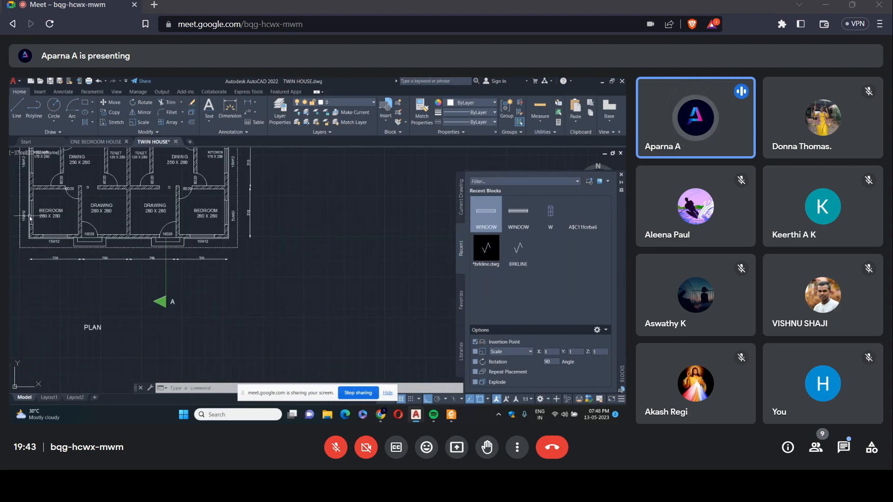
pyautogui.scroll(-5, 28, 201)
pyautogui.scroll(5, 61, 172)
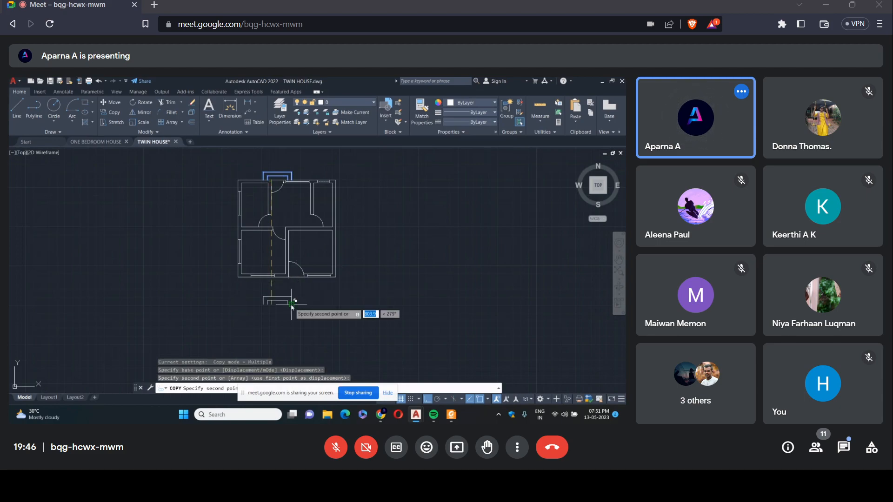
# Mirror the copied entrance steps below the plan about their long outer edge and erase the source objects.
pyautogui.press('Escape')
pyautogui.click(143, 113)
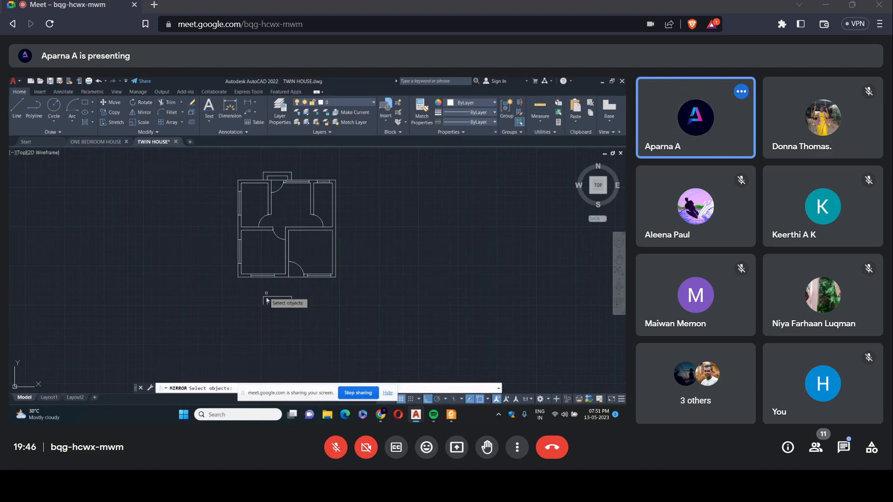
pyautogui.moveTo(299, 314); pyautogui.dragTo(264, 291)
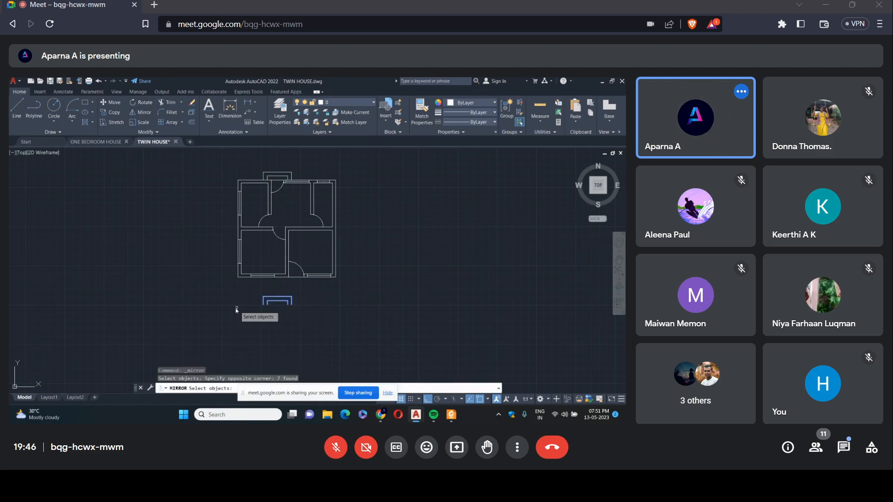
pyautogui.press('Return')
pyautogui.scroll(4, 265, 301)
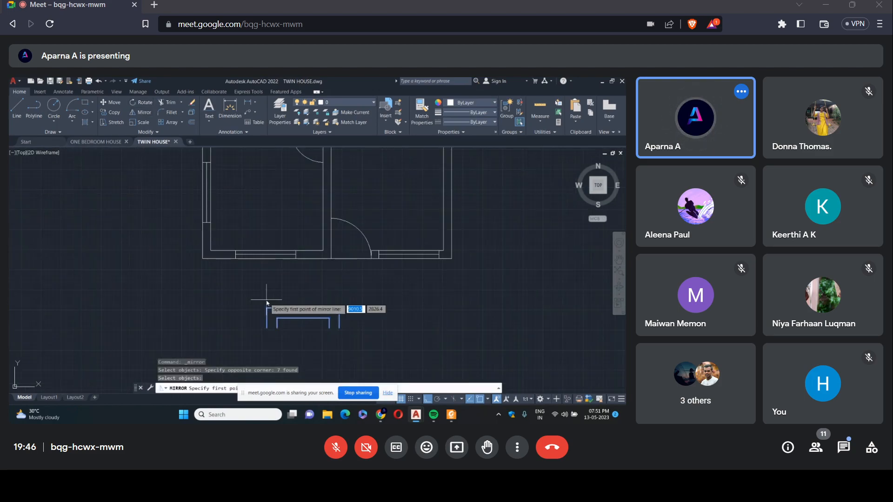
pyautogui.click(266, 307)
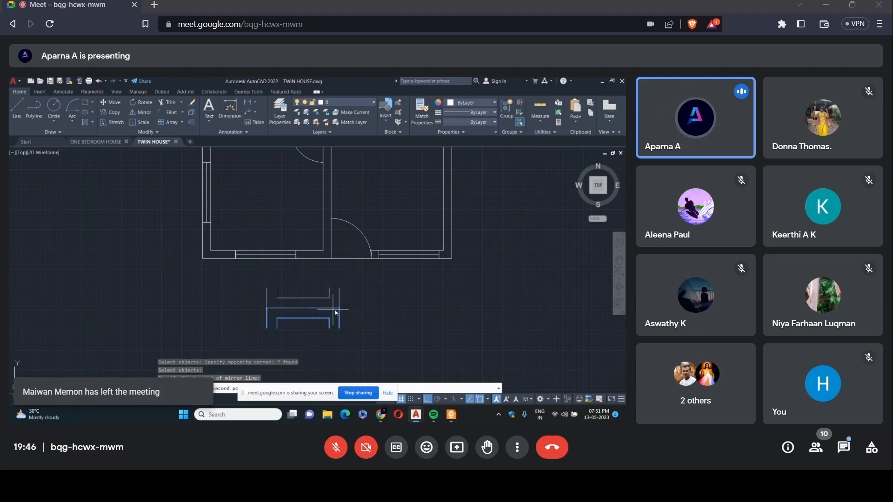
pyautogui.click(341, 318)
pyautogui.click(355, 328)
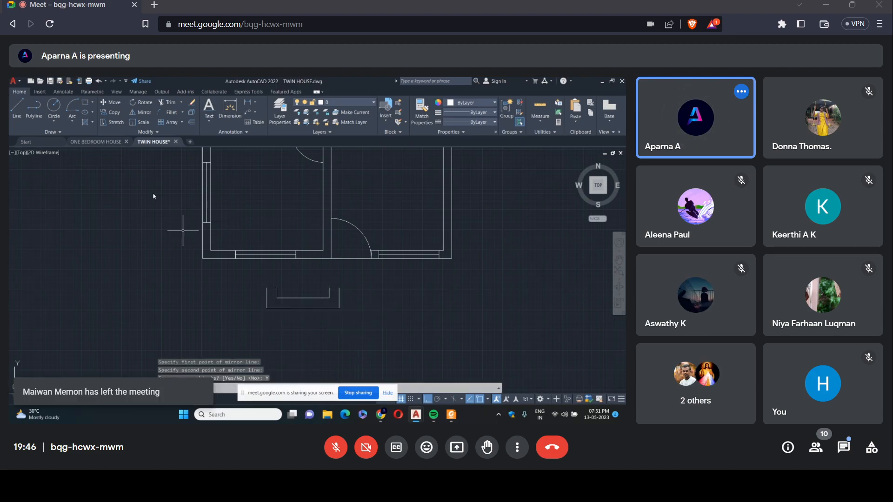
# Move the mirrored entrance steps by their inner outline's end to the front door's hinge corner on the outer wall.
pyautogui.press('Return')
pyautogui.click(258, 281)
pyautogui.click(355, 331)
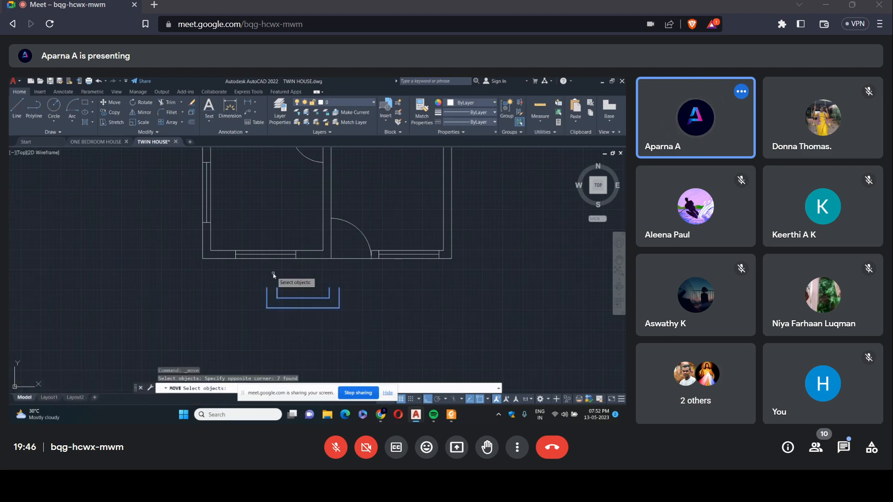
pyautogui.press('Return')
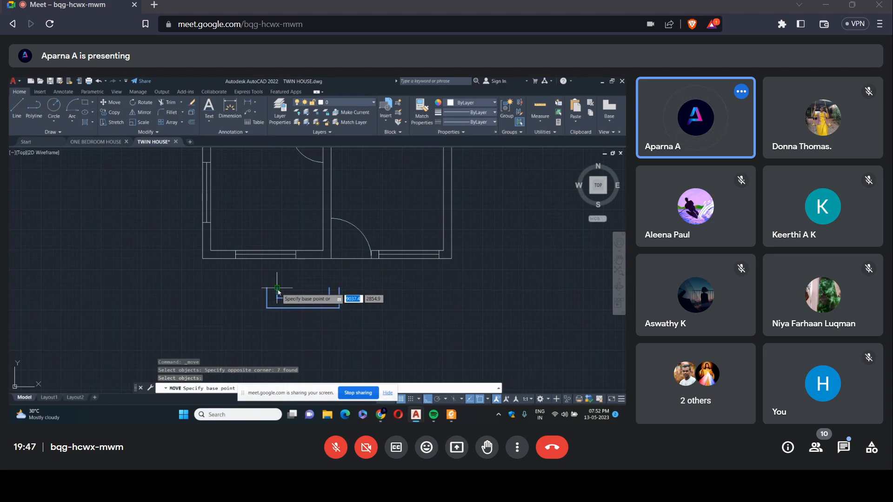
pyautogui.click(278, 289)
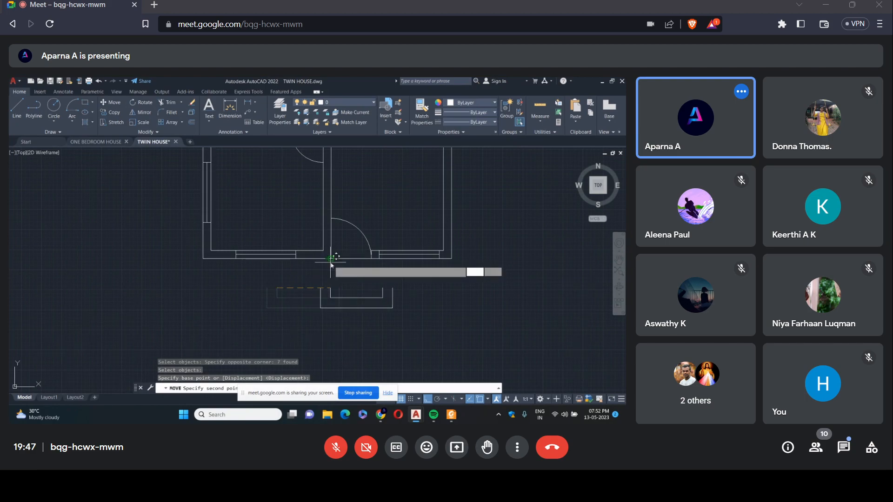
pyautogui.click(330, 259)
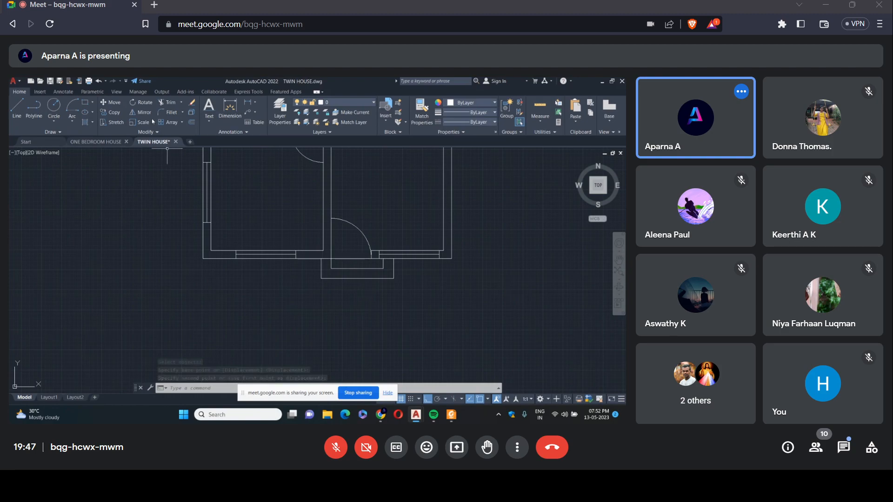
# Draw a 25-long guide line along the outer wall from the front door's hinge corner, away from the door, plus a short upright segment.
pyautogui.click(16, 109)
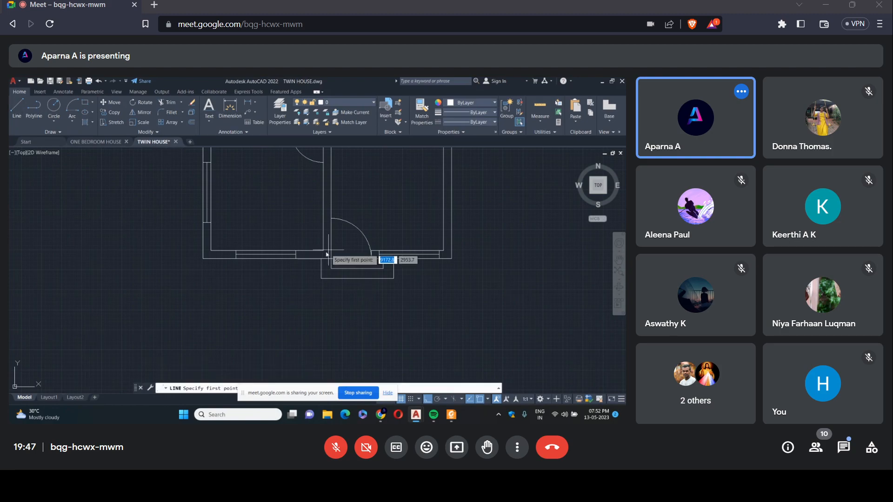
pyautogui.scroll(5, 326, 254)
pyautogui.click(319, 277)
pyautogui.write('25')
pyautogui.press('Return')
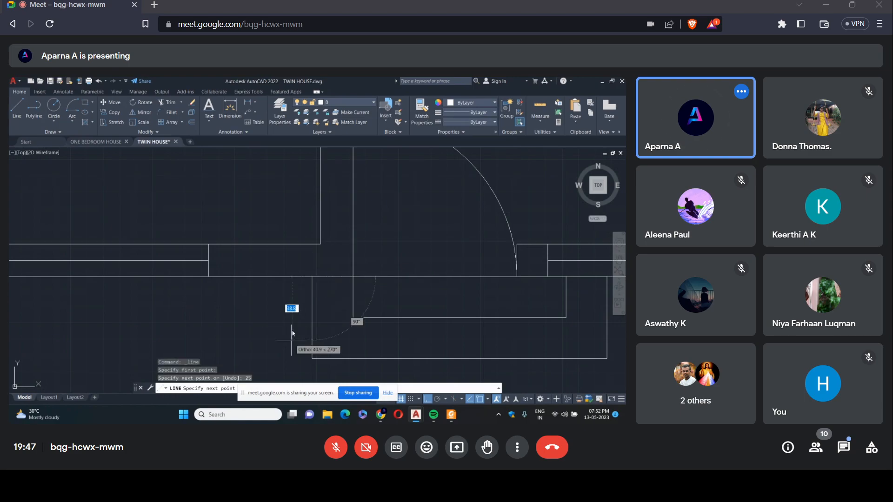
pyautogui.click(312, 260)
pyautogui.rightClick(314, 264)
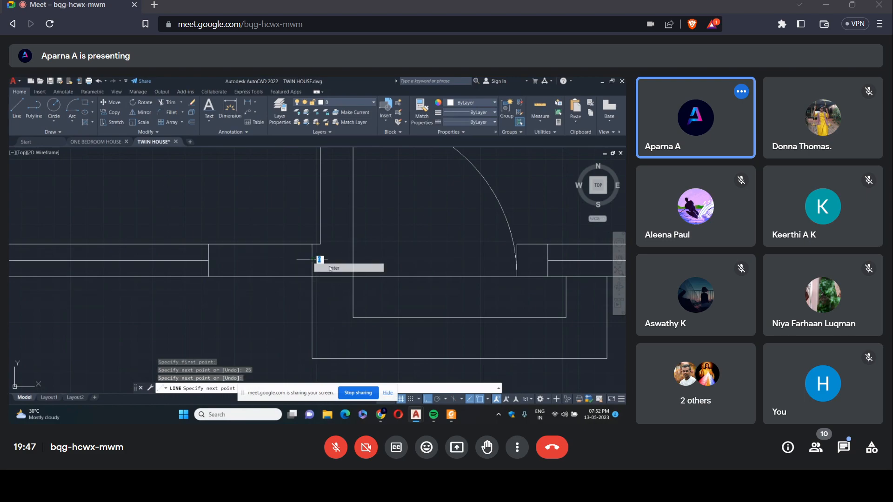
pyautogui.click(334, 268)
# Move the entrance steps from the front door's hinge corner to the foot of the short upright guide segment.
pyautogui.write('m')
pyautogui.press('space')
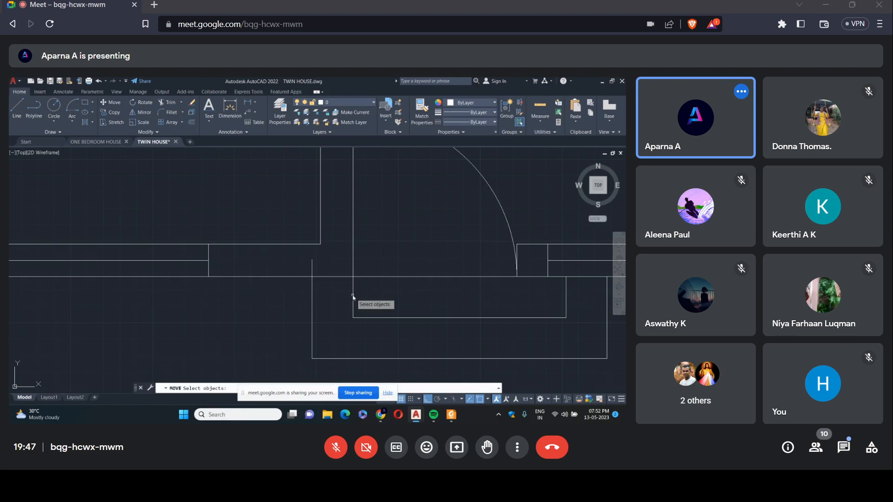
pyautogui.click(620, 366)
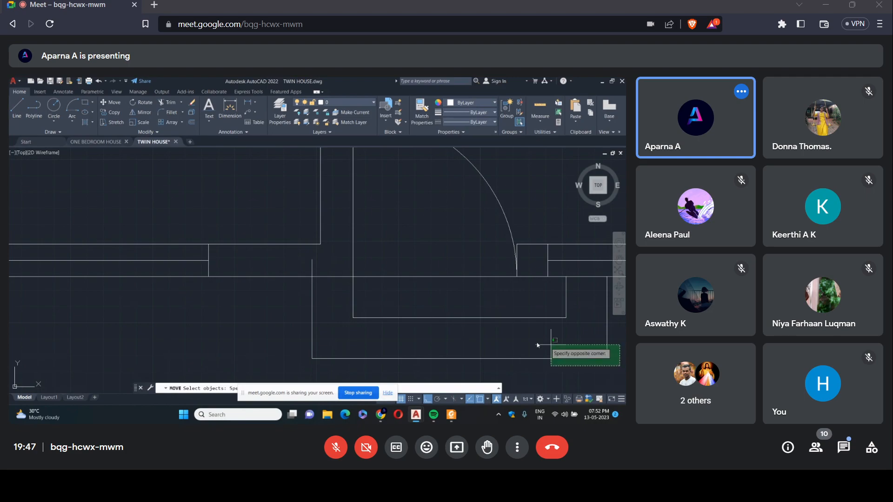
pyautogui.click(319, 296)
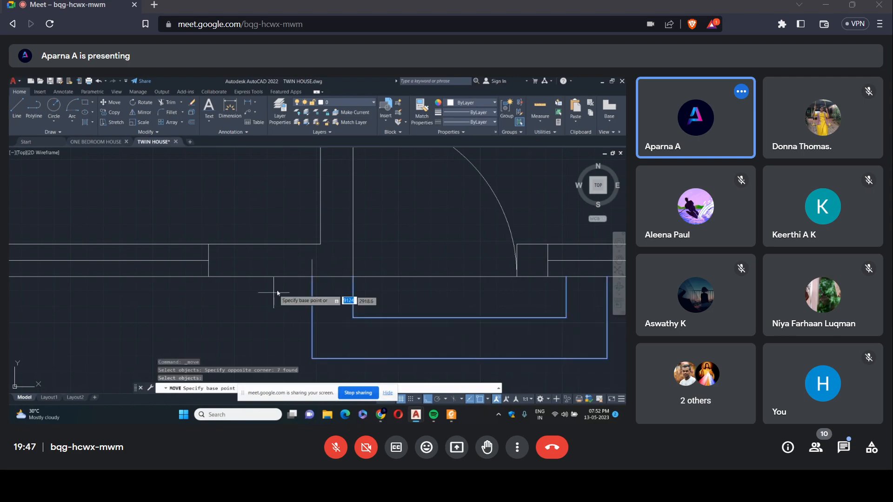
pyautogui.click(353, 277)
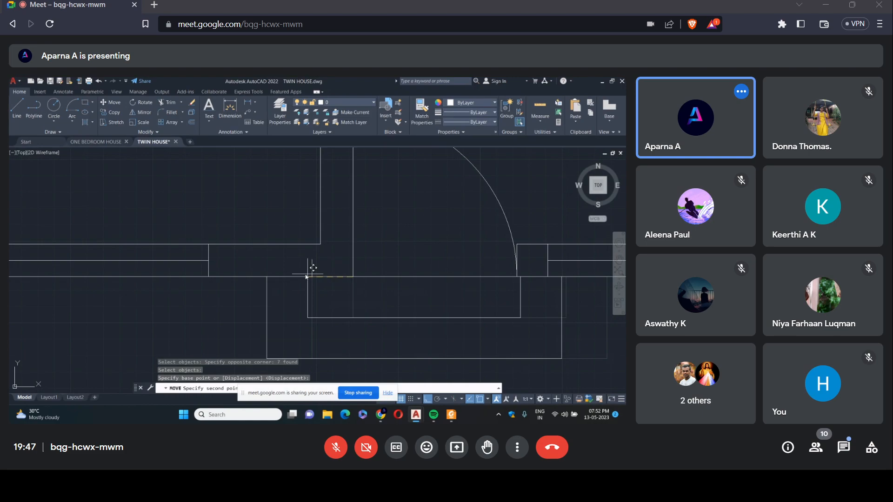
pyautogui.press('Escape')
# Erase the short upright guide segment inside the outer wall beside the front door.
pyautogui.click(311, 265)
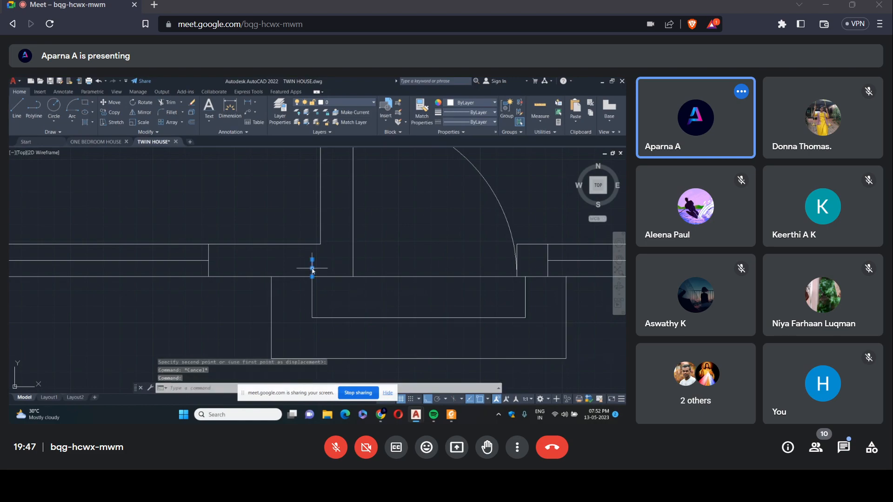
pyautogui.press('Delete')
pyautogui.scroll(-6, 351, 256)
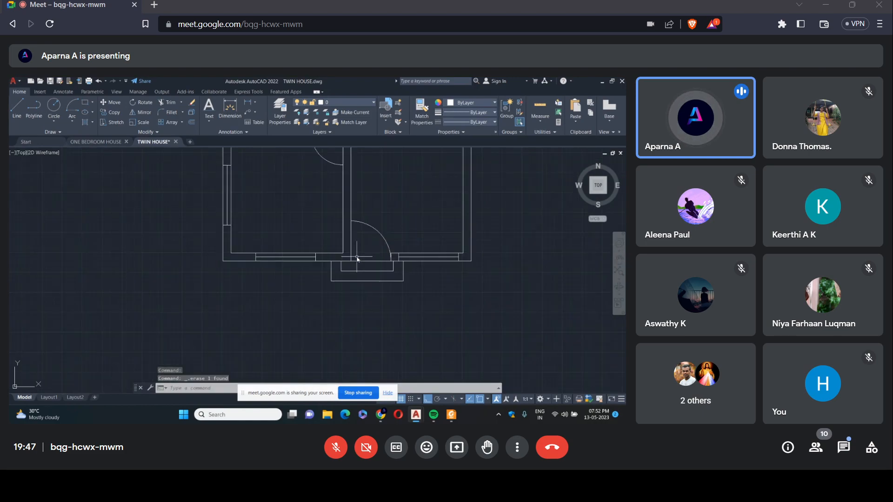
# Offset the door threshold line and the upper and left outer wall lines 5 units outward.
pyautogui.scroll(-4, 358, 257)
pyautogui.scroll(6, 396, 160)
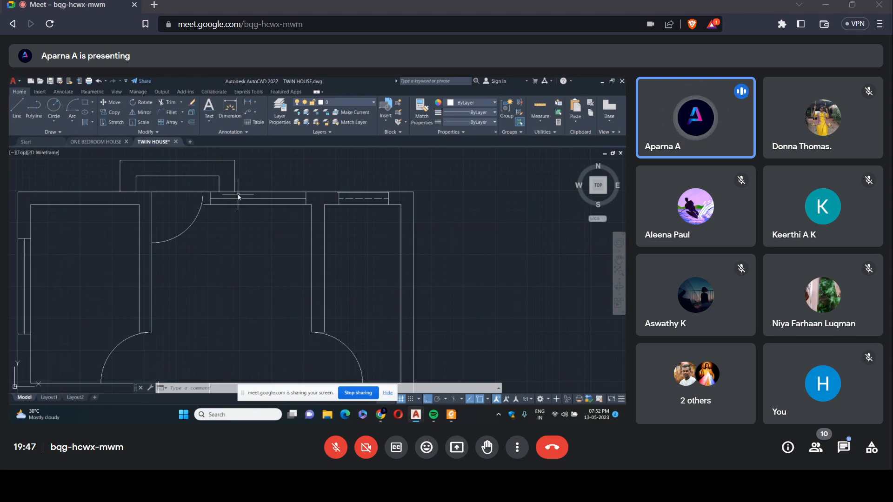
pyautogui.click(192, 123)
pyautogui.write('5')
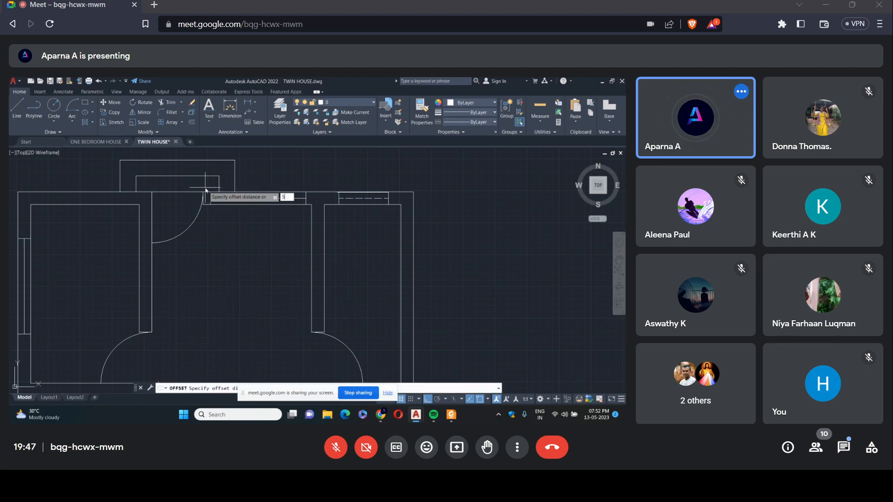
pyautogui.press('Return')
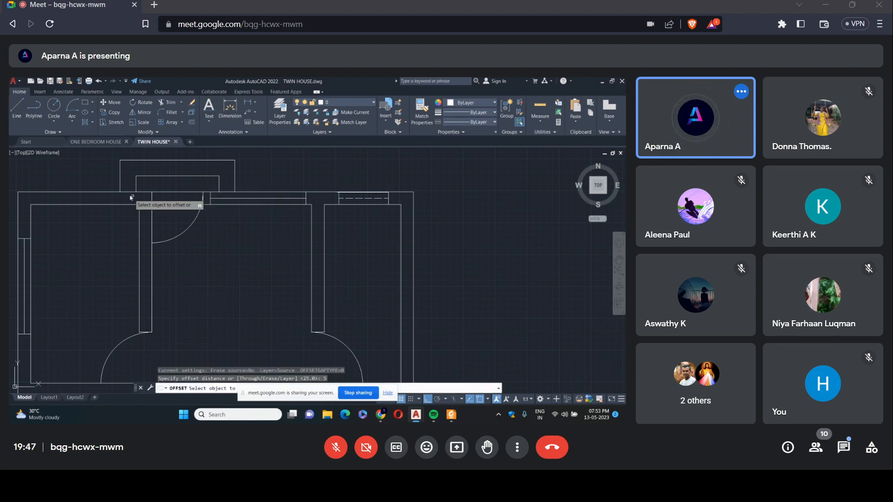
pyautogui.scroll(-2, 183, 193)
pyautogui.click(183, 189)
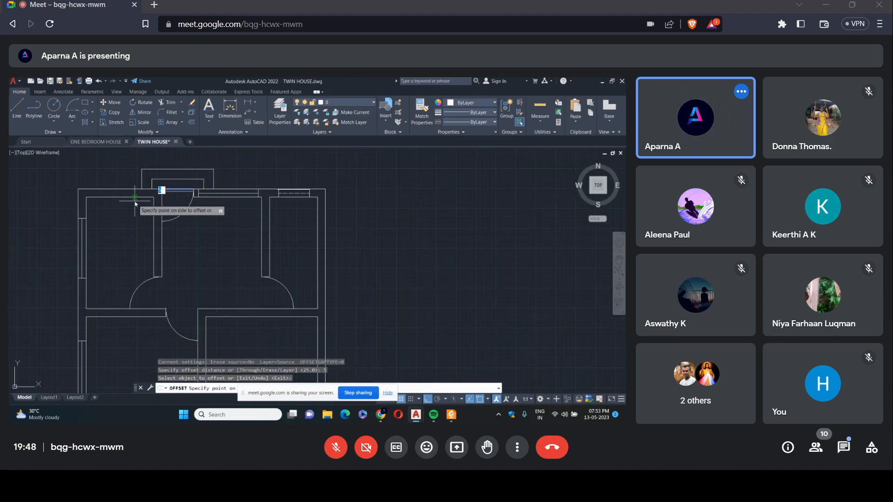
pyautogui.click(219, 159)
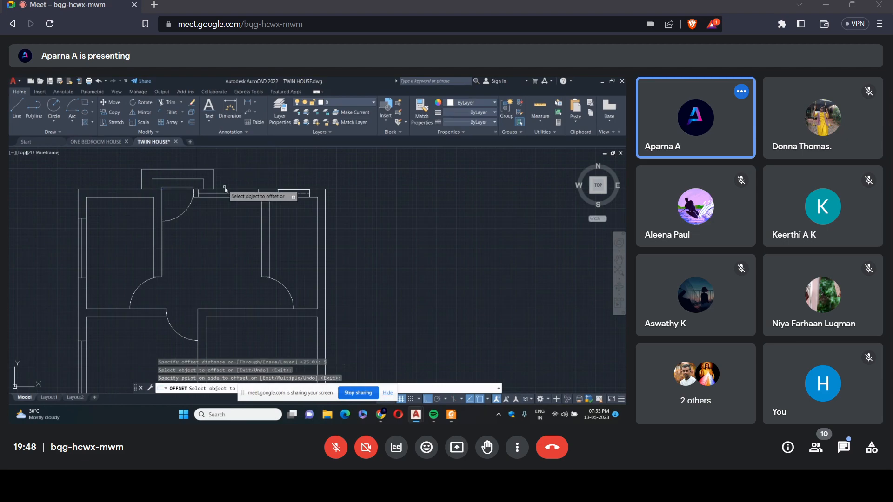
pyautogui.click(227, 191)
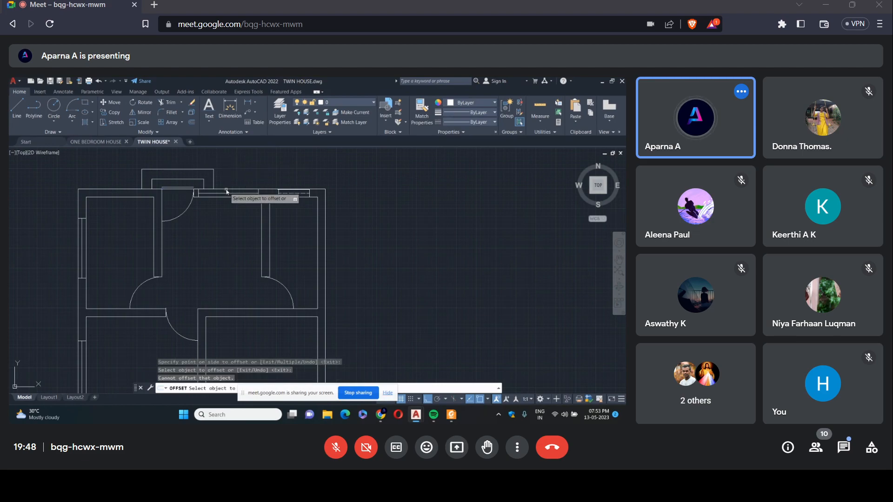
pyautogui.click(268, 191)
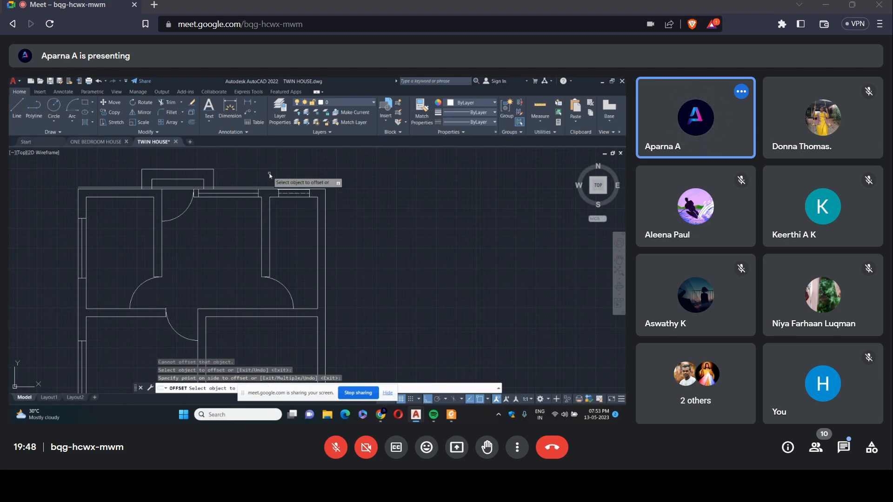
pyautogui.click(78, 212)
pyautogui.click(75, 205)
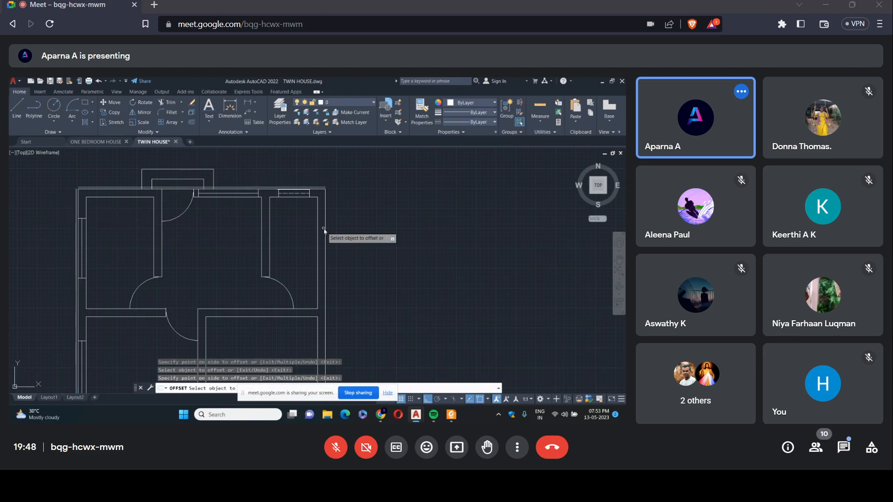
# Offset the right and lower outer wall lines 5 units outward, and erase the right wall's offset copy.
pyautogui.click(325, 228)
pyautogui.click(338, 204)
pyautogui.scroll(-4, 341, 203)
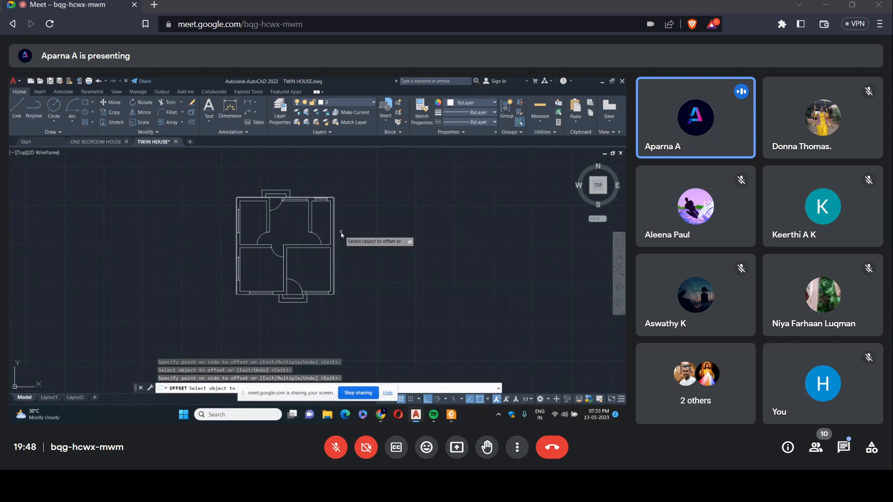
pyautogui.scroll(2, 342, 231)
pyautogui.scroll(2, 307, 348)
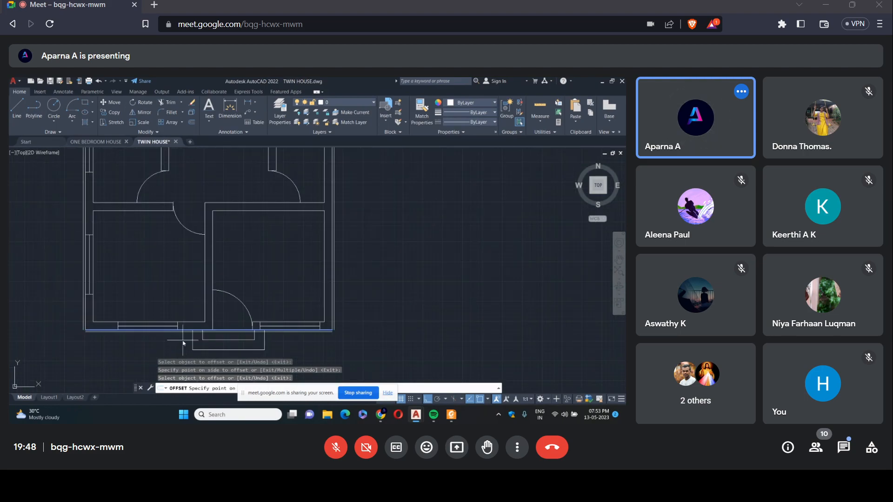
pyautogui.press('Escape')
pyautogui.click(334, 310)
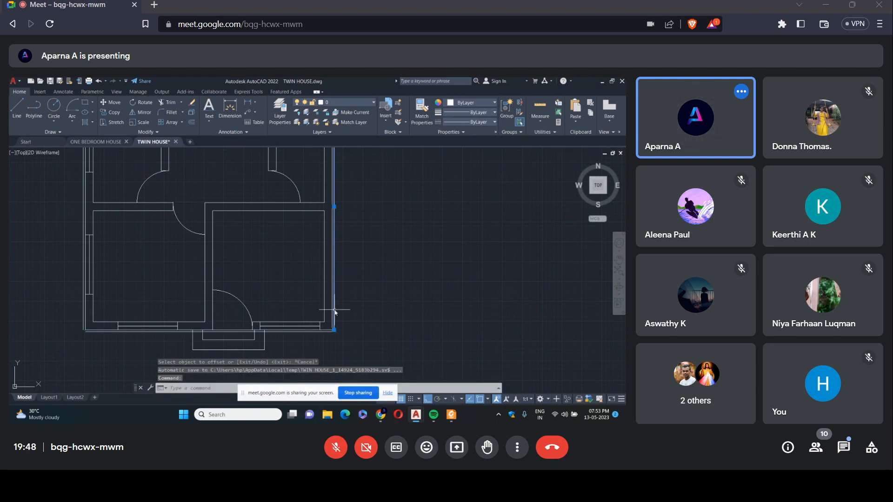
pyautogui.press('Delete')
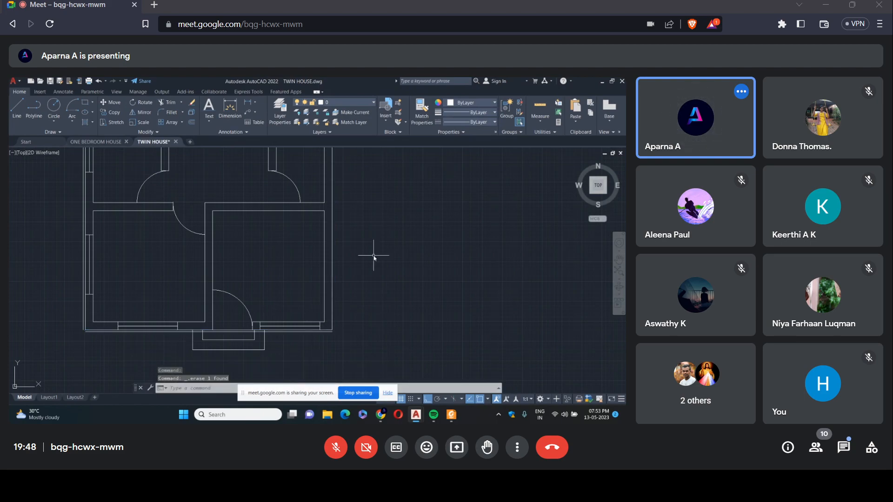
# Offset the upper outer wall line 60 units outward, beyond the entrance steps.
pyautogui.scroll(-4, 373, 255)
pyautogui.write('o')
pyautogui.press('Return')
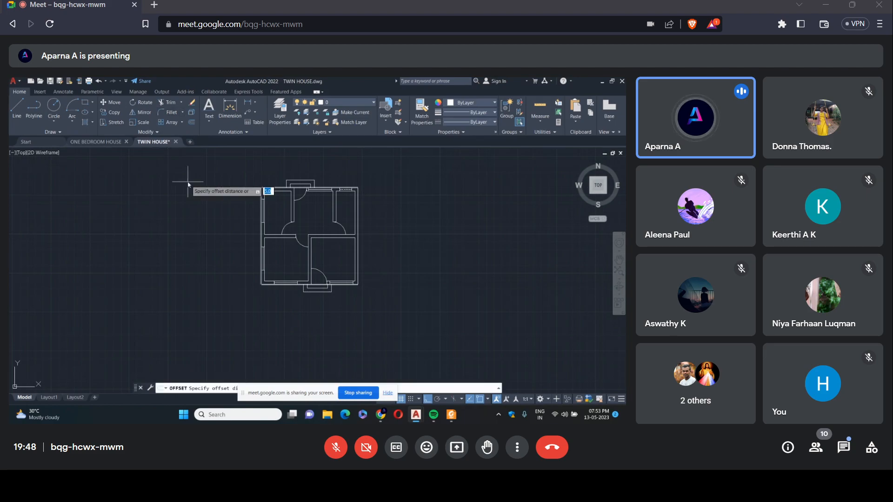
pyautogui.write('60')
pyautogui.press('Return')
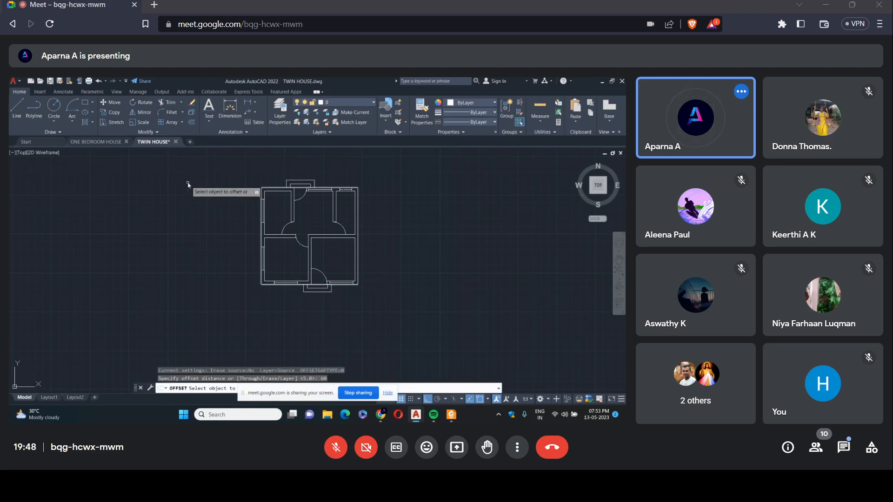
pyautogui.scroll(6, 317, 180)
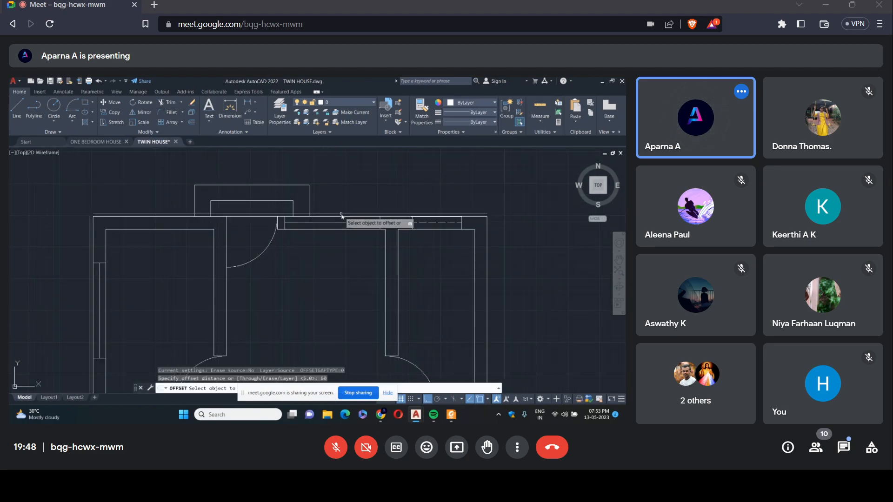
pyautogui.click(398, 216)
pyautogui.click(398, 179)
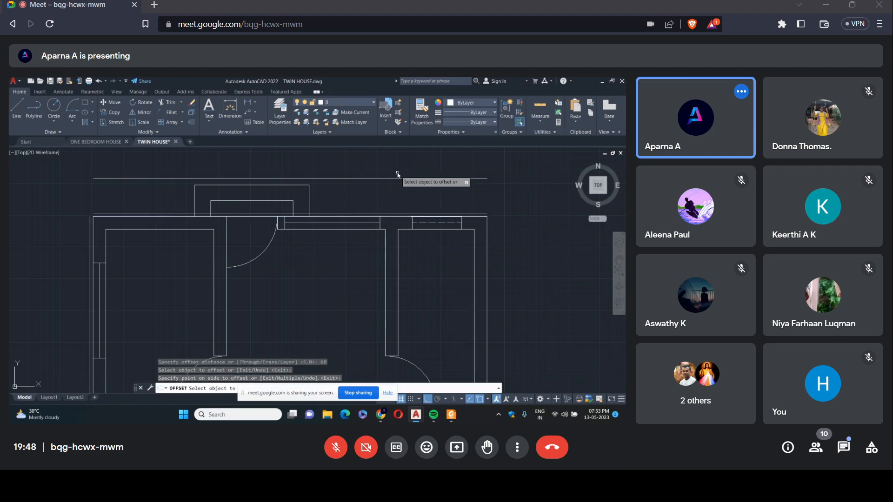
# Offset the left and lower outer wall lines 60 units outward.
pyautogui.scroll(-6, 398, 179)
pyautogui.scroll(6, 322, 277)
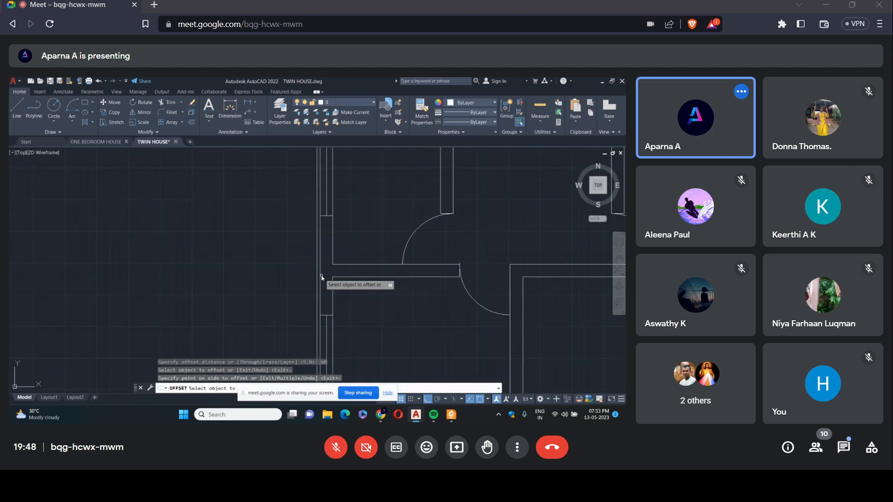
pyautogui.click(321, 277)
pyautogui.click(265, 280)
pyautogui.scroll(-6, 458, 279)
pyautogui.scroll(8, 451, 284)
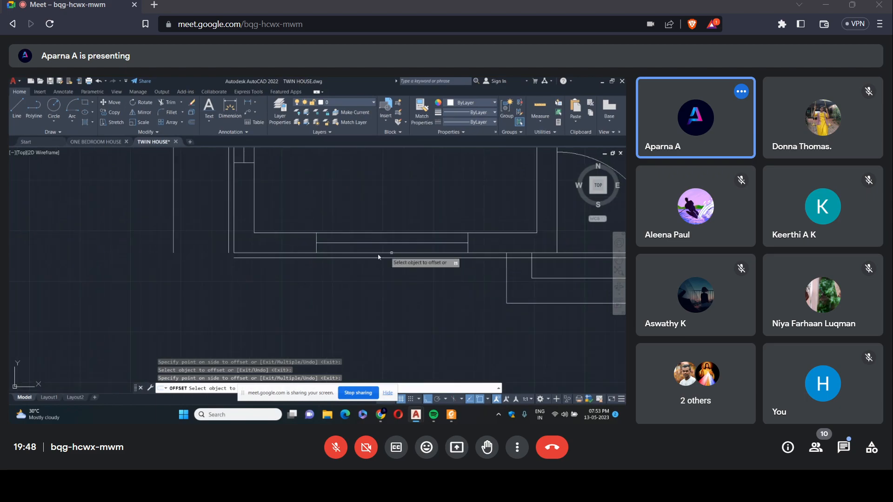
pyautogui.click(296, 253)
pyautogui.click(287, 292)
pyautogui.rightClick(287, 292)
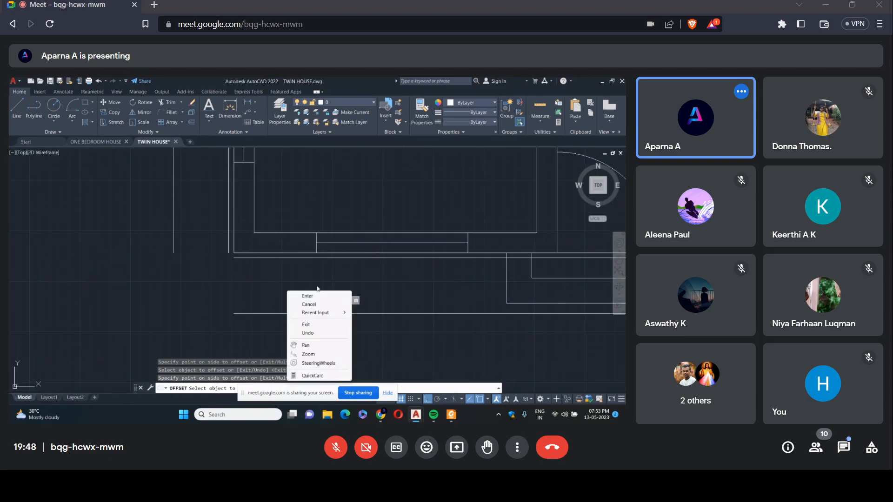
pyautogui.click(300, 295)
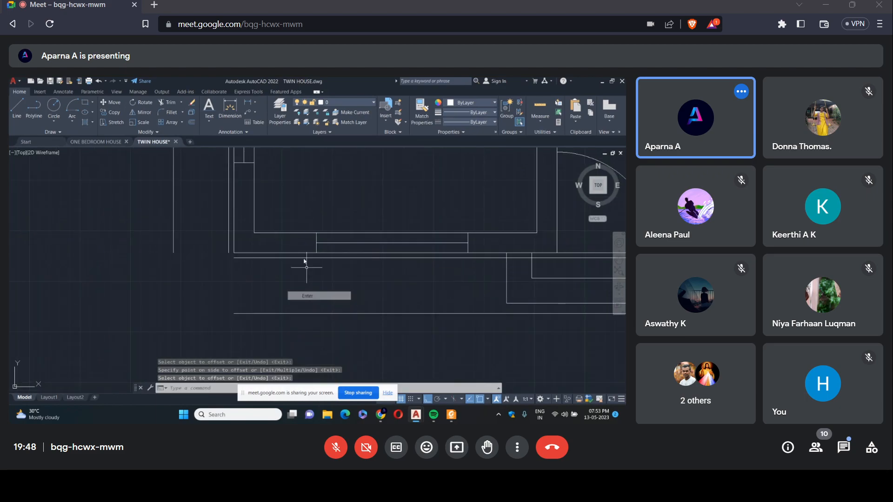
# Fillet both pairs of offset lines, 60 and 5 outside the wall, into sharp corners at the plan's lower-left corner.
pyautogui.click(171, 113)
pyautogui.click(175, 222)
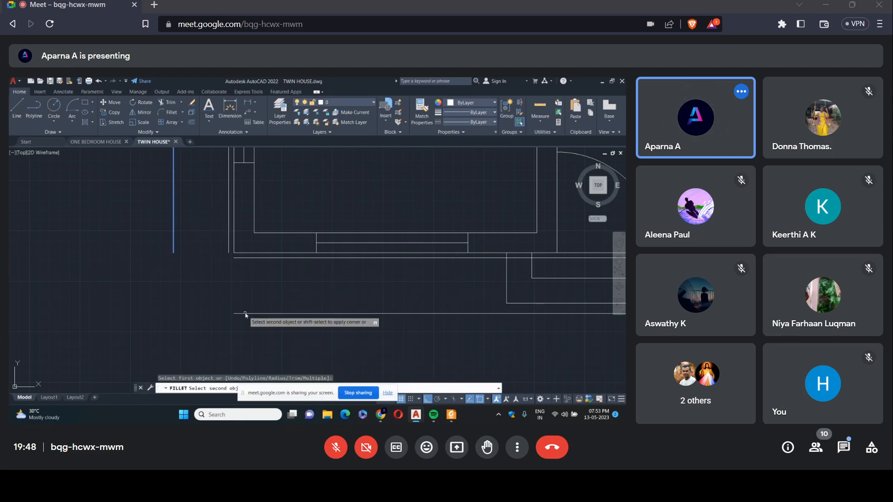
pyautogui.click(245, 315)
pyautogui.rightClick(246, 315)
pyautogui.click(275, 159)
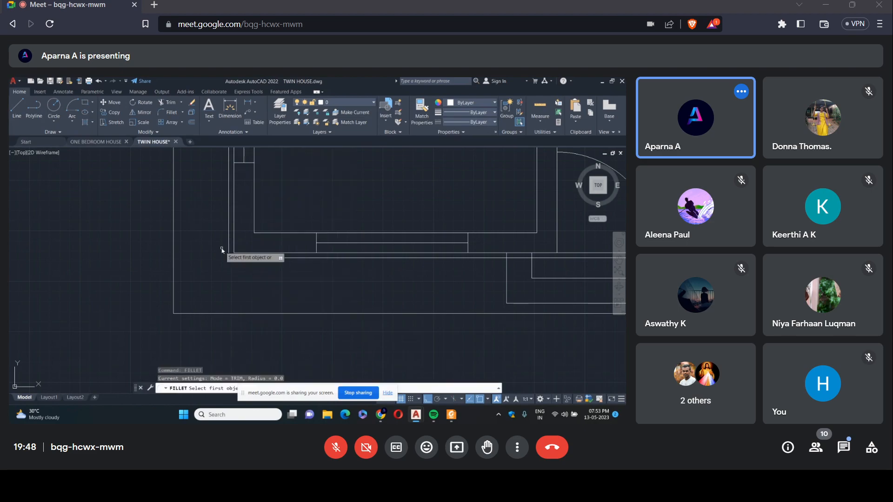
pyautogui.click(229, 251)
pyautogui.click(237, 259)
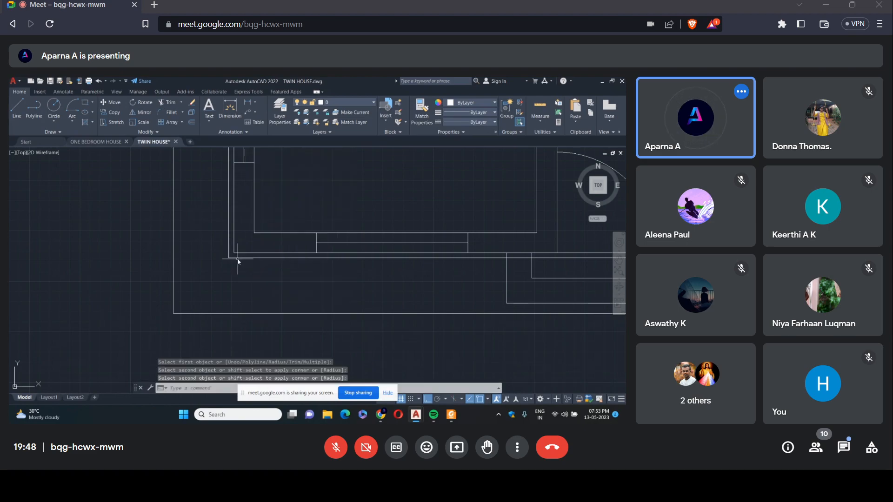
# Fillet both pairs of offset lines into sharp corners at the plan's upper-left corner.
pyautogui.rightClick(237, 261)
pyautogui.click(293, 109)
pyautogui.scroll(-5, 248, 229)
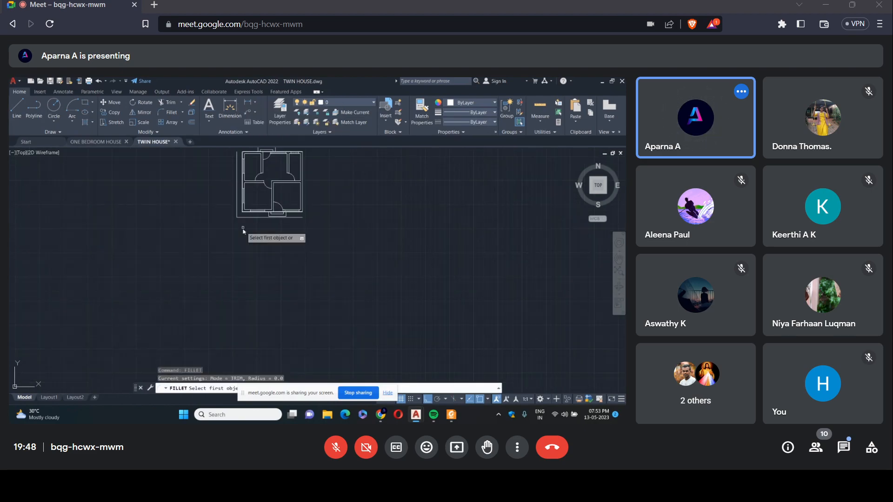
pyautogui.scroll(-3, 261, 204)
pyautogui.scroll(8, 260, 192)
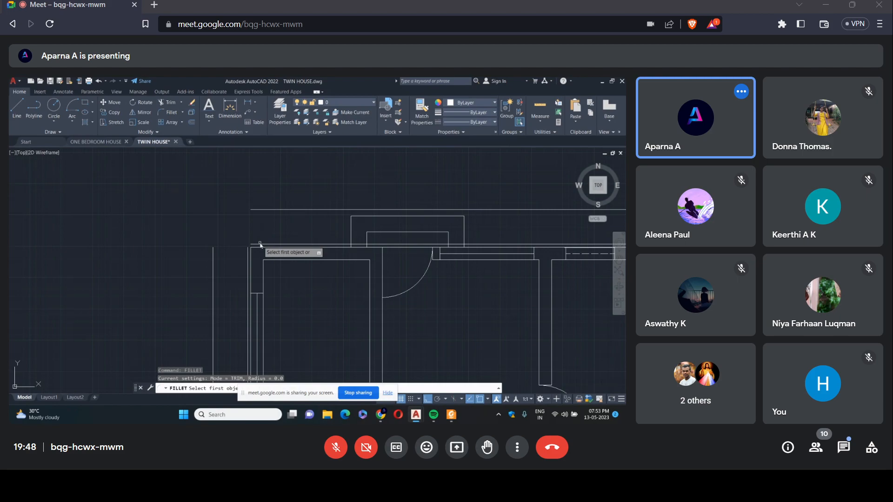
pyautogui.click(264, 212)
pyautogui.click(213, 255)
pyautogui.rightClick(202, 215)
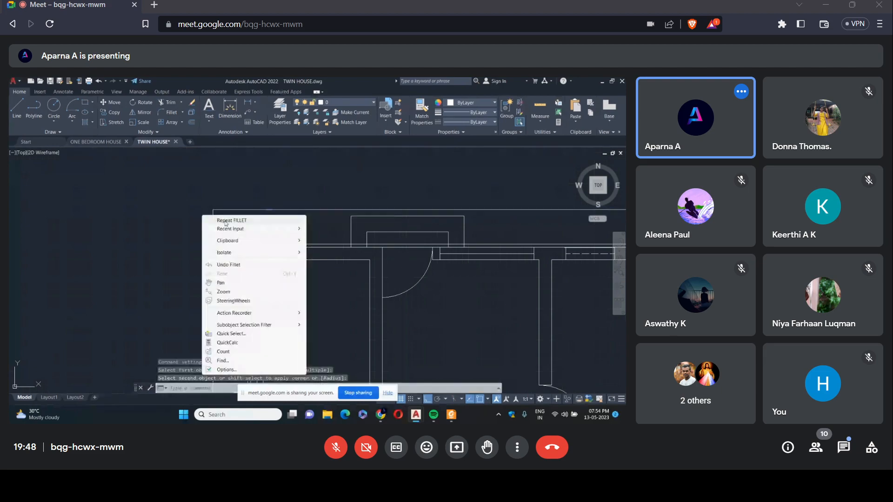
pyautogui.click(225, 222)
pyautogui.scroll(-5, 225, 224)
pyautogui.scroll(3, 351, 231)
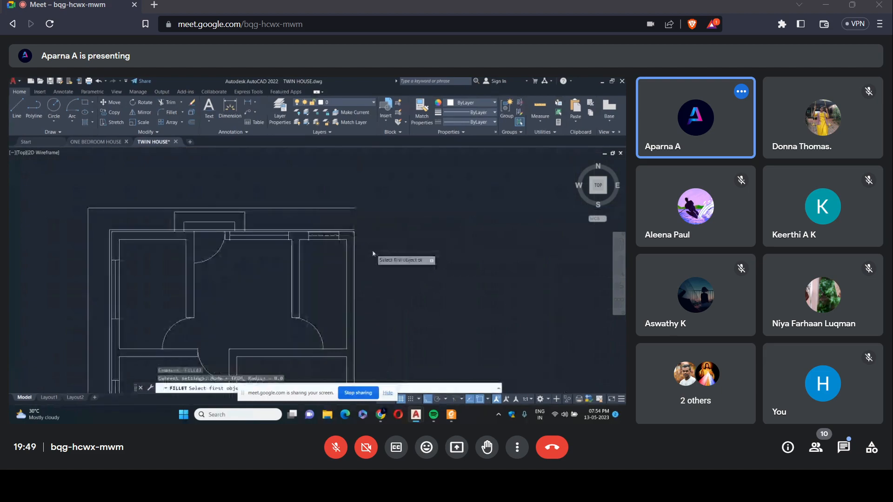
pyautogui.scroll(-3, 373, 254)
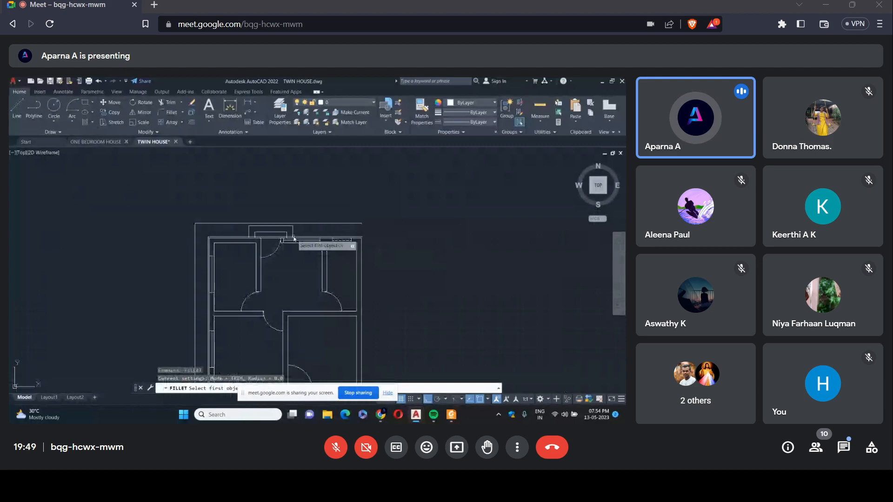
pyautogui.press('Escape')
# Trim the 5-unit offset line where it runs through the entrance steps on the upper wall.
pyautogui.click(168, 102)
pyautogui.scroll(5, 111, 230)
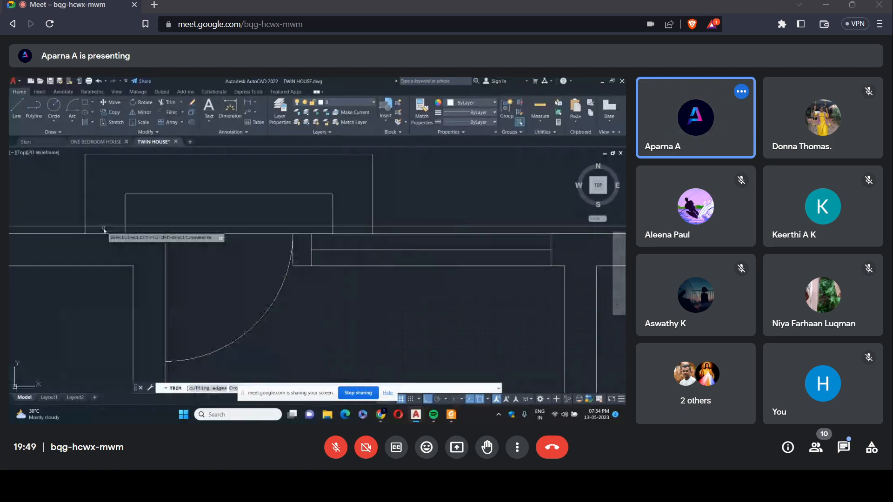
pyautogui.click(280, 226)
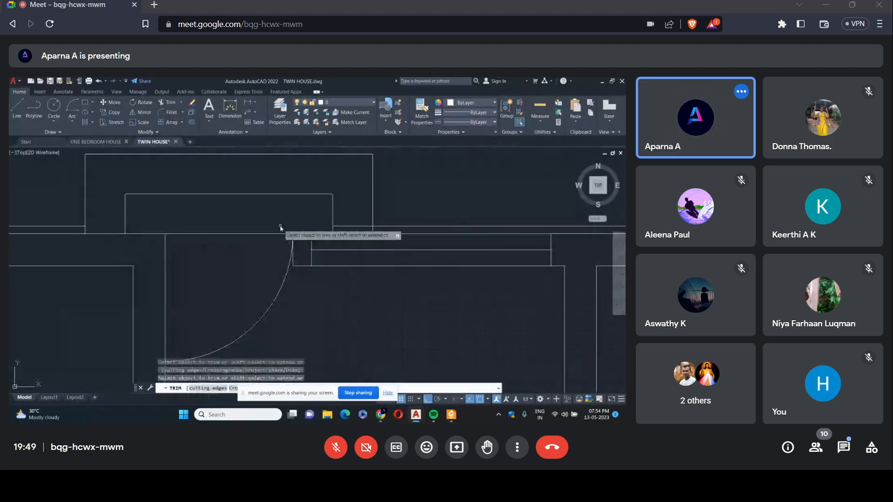
pyautogui.scroll(-4, 436, 254)
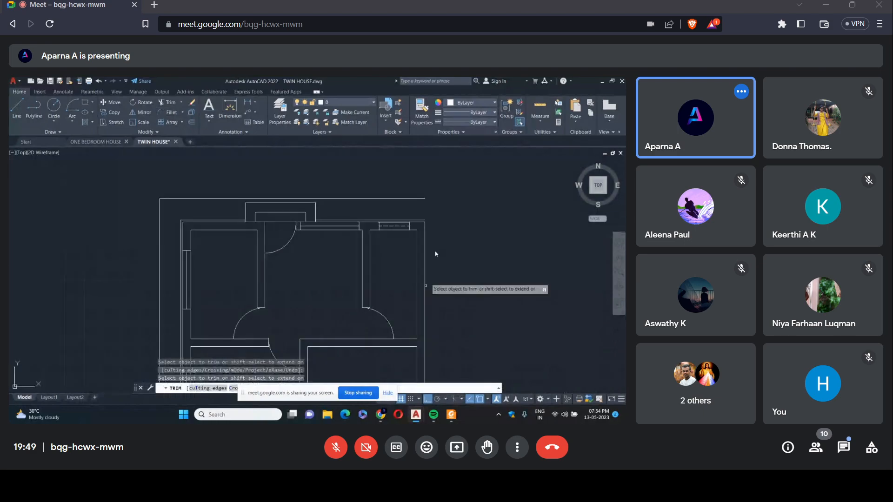
# Trim the 5-unit offset line where it runs through the front door's entrance steps on the lower wall.
pyautogui.scroll(-2, 428, 211)
pyautogui.scroll(-3, 415, 270)
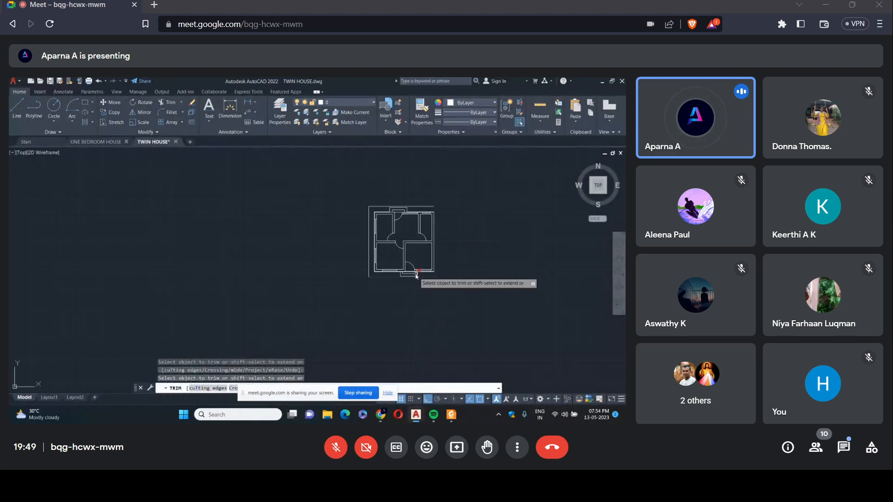
pyautogui.scroll(8, 229, 241)
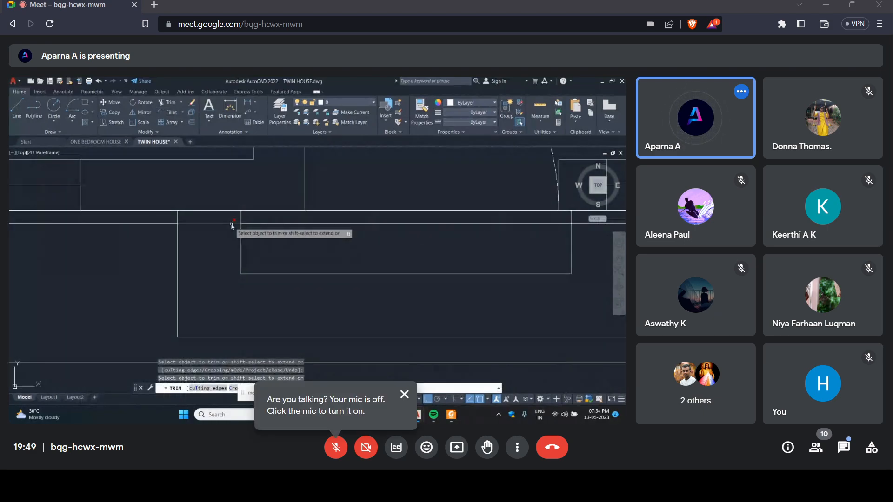
pyautogui.scroll(-4, 305, 254)
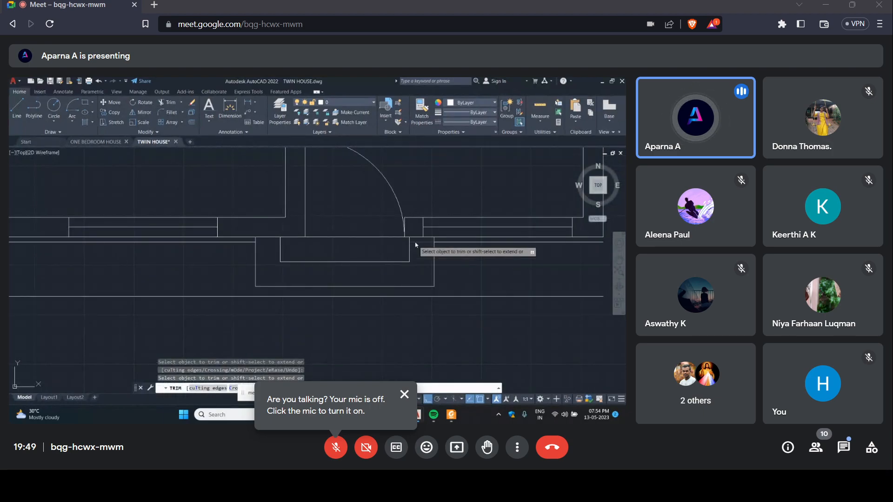
pyautogui.press('Escape')
pyautogui.scroll(-5, 478, 210)
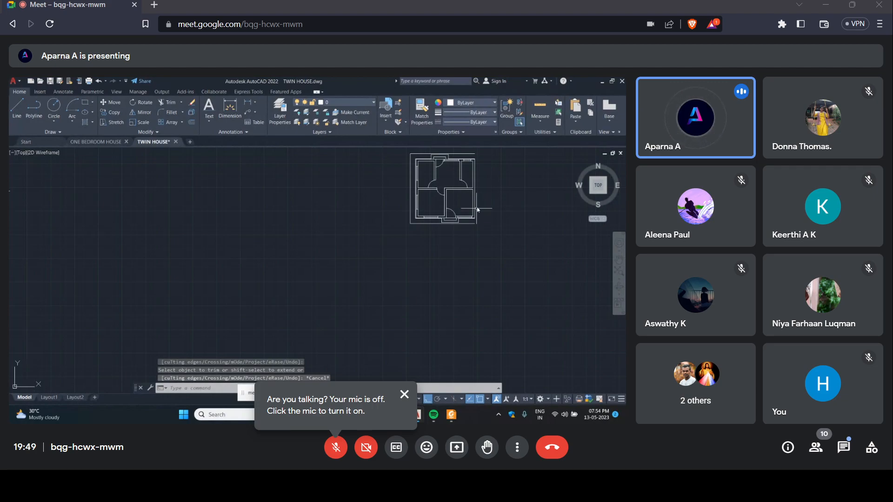
# Trim the overhanging ends of both offset lines and the vertical wall line's extension at the plan's lower-right corner.
pyautogui.scroll(5, 477, 209)
pyautogui.scroll(2, 485, 194)
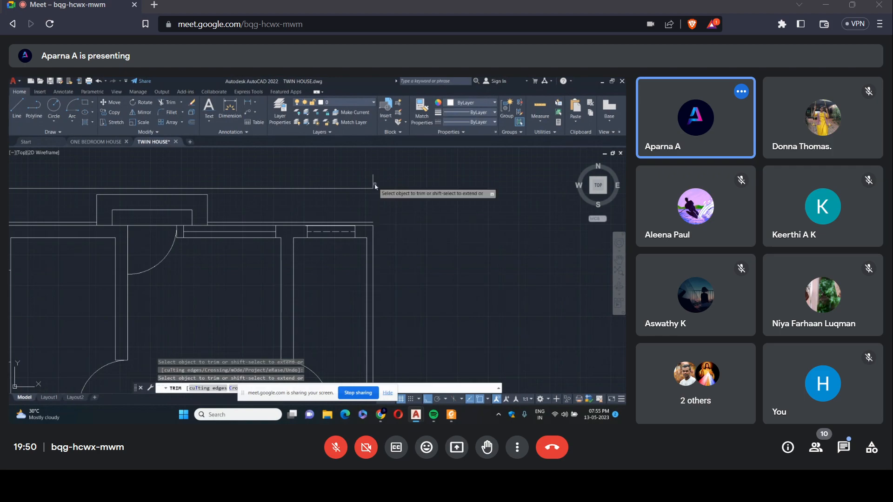
pyautogui.scroll(-5, 424, 224)
pyautogui.scroll(4, 415, 317)
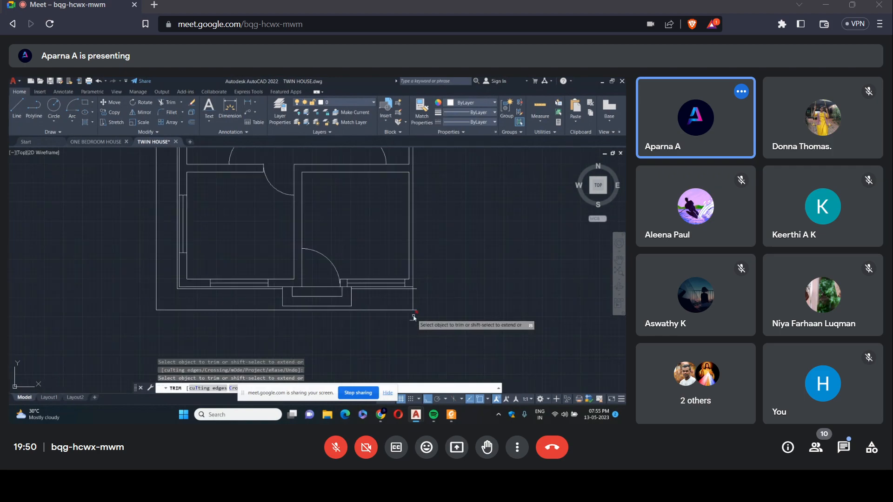
pyautogui.click(415, 310)
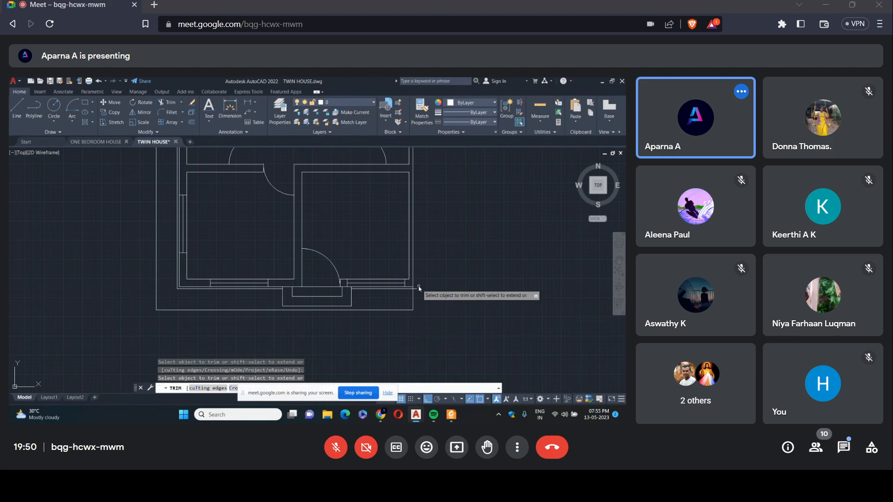
pyautogui.click(416, 288)
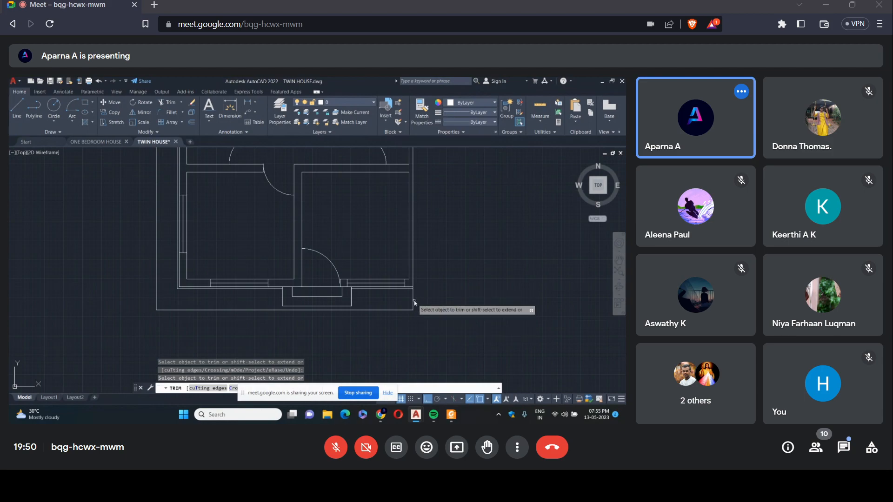
pyautogui.click(414, 299)
pyautogui.scroll(3, 414, 300)
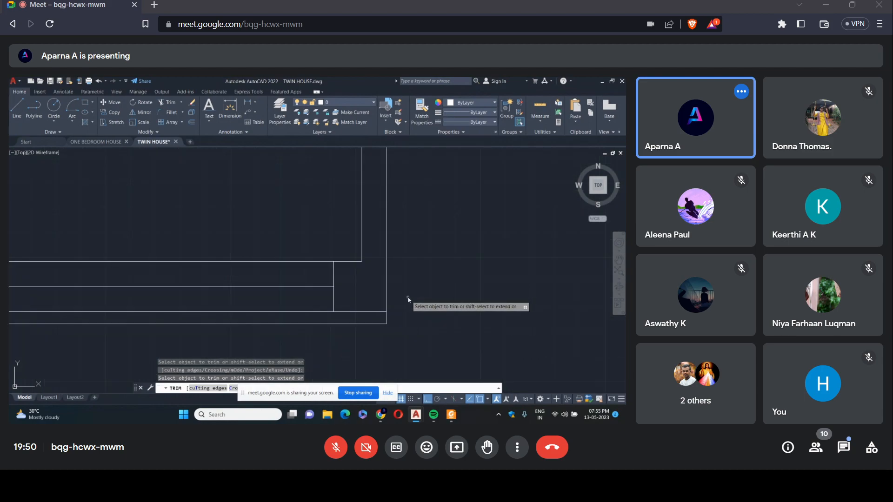
pyautogui.press('Escape')
pyautogui.scroll(-2, 416, 294)
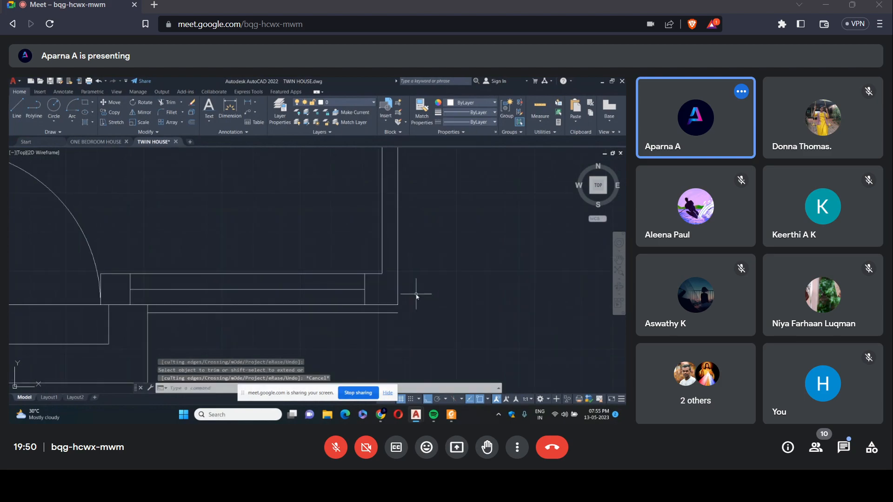
# Change the linetype of the three outer offset lines, 60 outside the walls, to a dashed ACAD linetype.
pyautogui.scroll(-3, 416, 296)
pyautogui.scroll(-3, 441, 278)
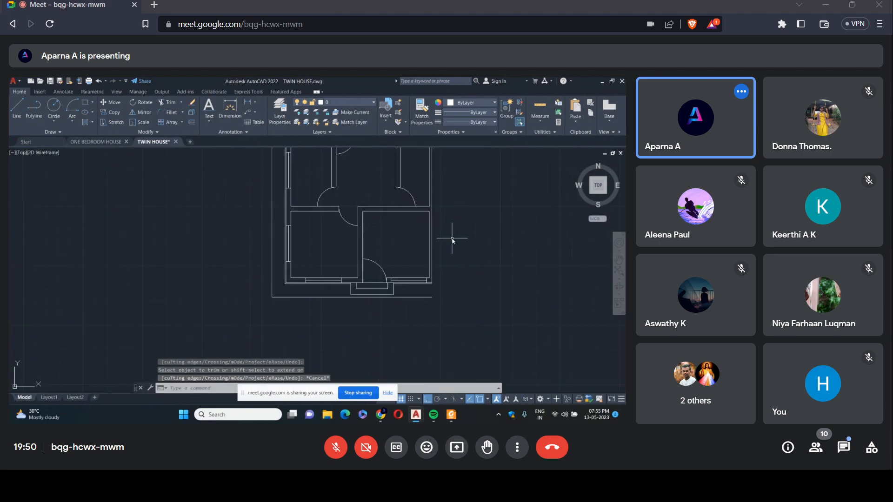
pyautogui.scroll(-3, 446, 200)
pyautogui.scroll(3, 446, 200)
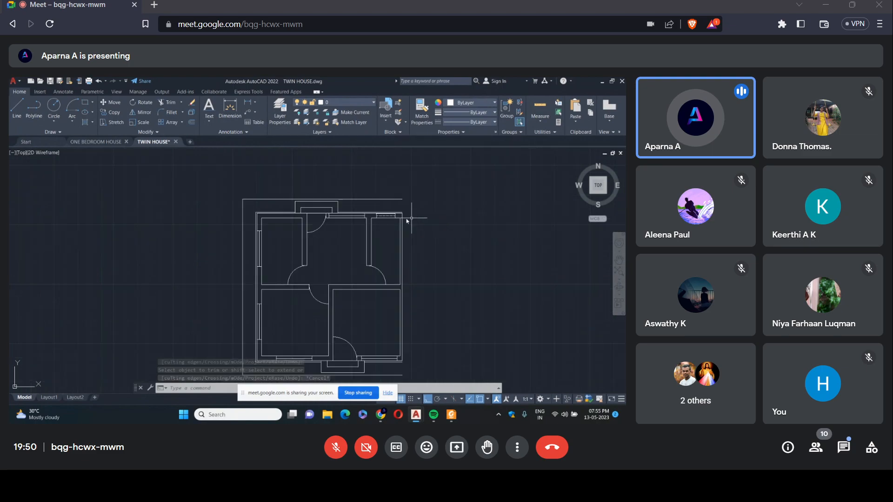
pyautogui.click(343, 199)
pyautogui.click(243, 242)
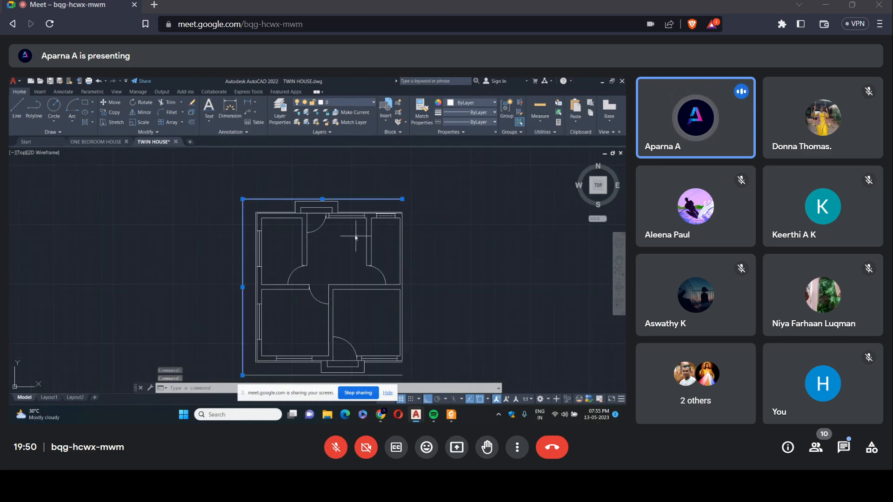
pyautogui.scroll(-2, 355, 235)
pyautogui.click(321, 322)
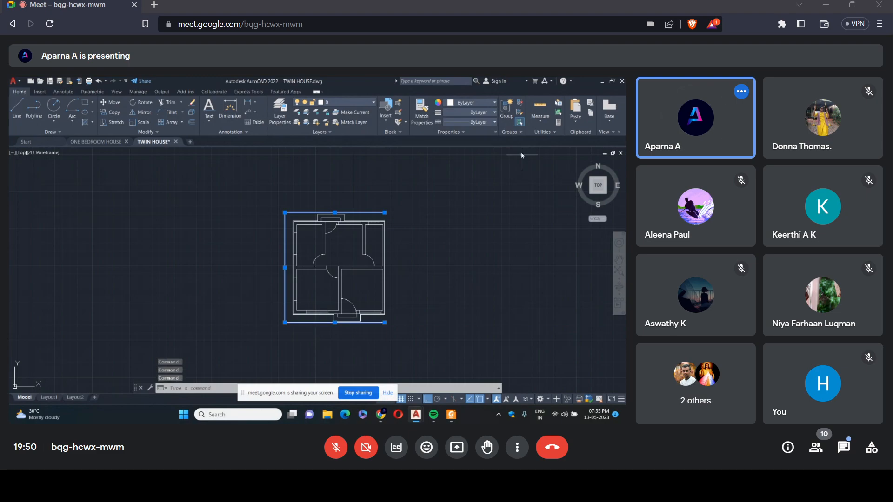
pyautogui.click(494, 123)
pyautogui.click(469, 162)
pyautogui.click(384, 168)
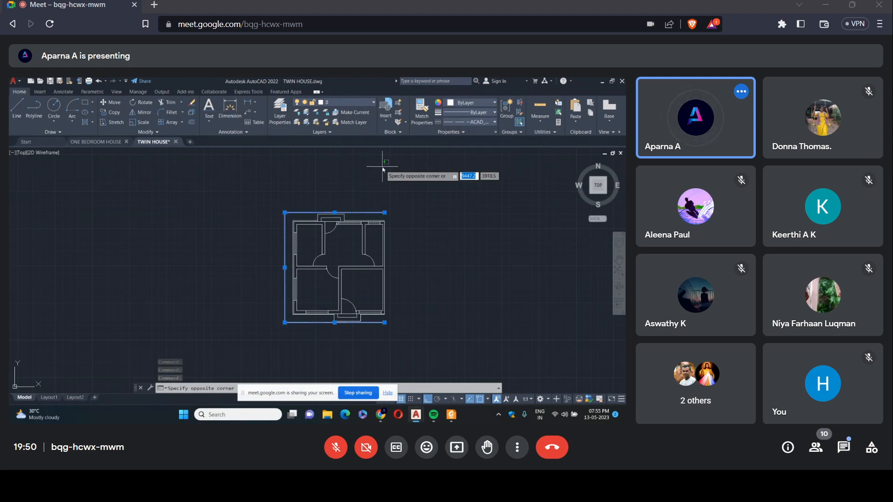
pyautogui.press('Escape')
pyautogui.press('Escape')
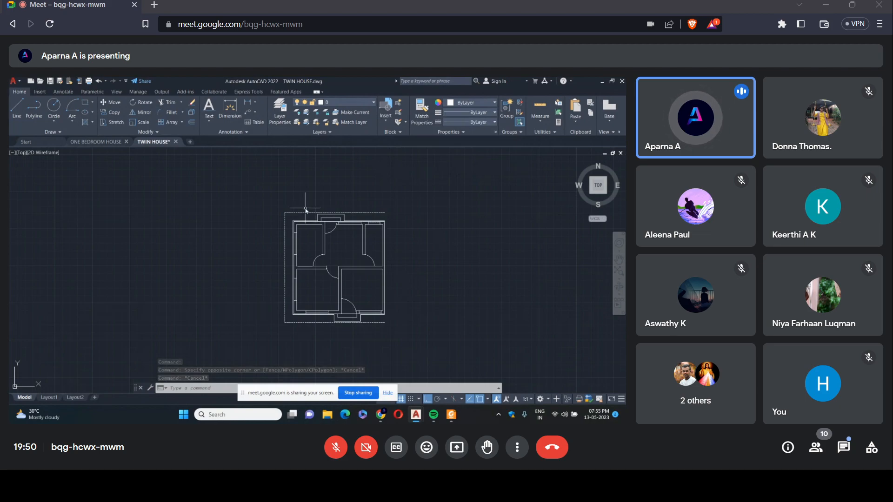
pyautogui.click(210, 124)
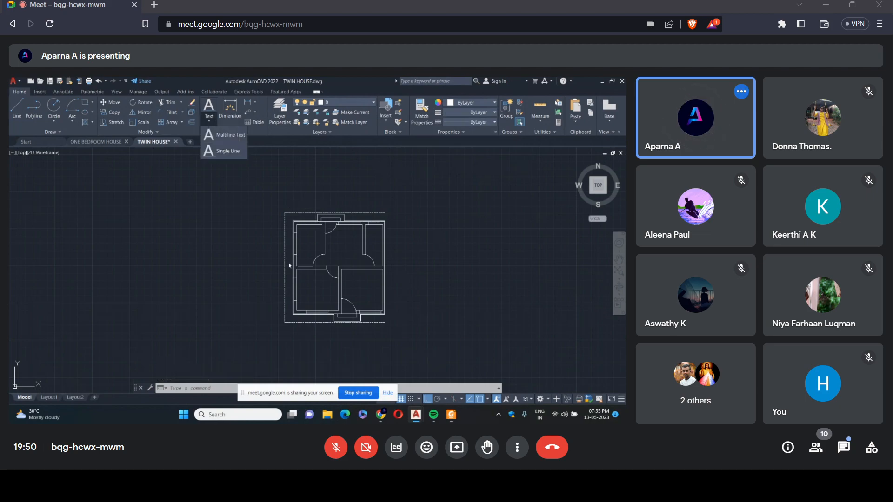
pyautogui.click(217, 151)
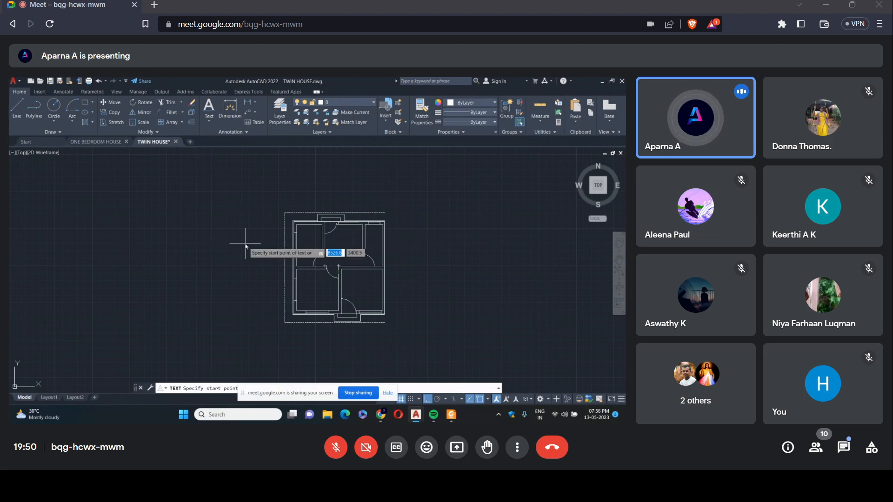
pyautogui.click(388, 394)
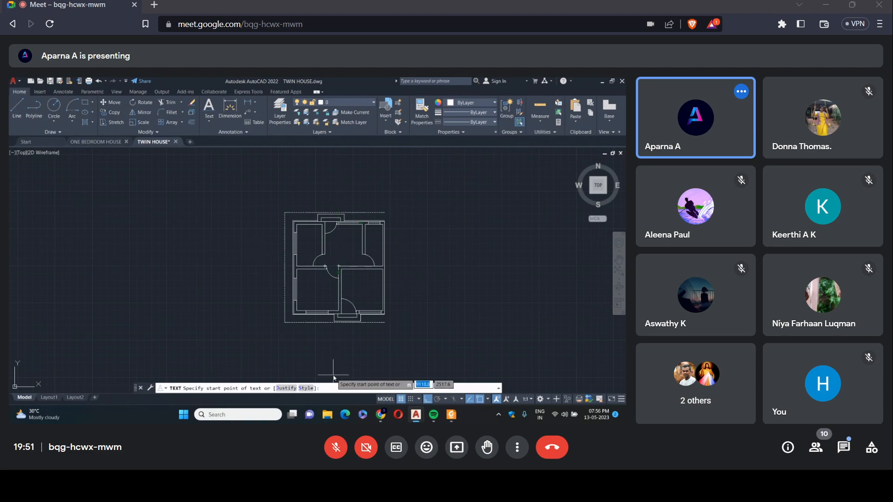
pyautogui.write('25')
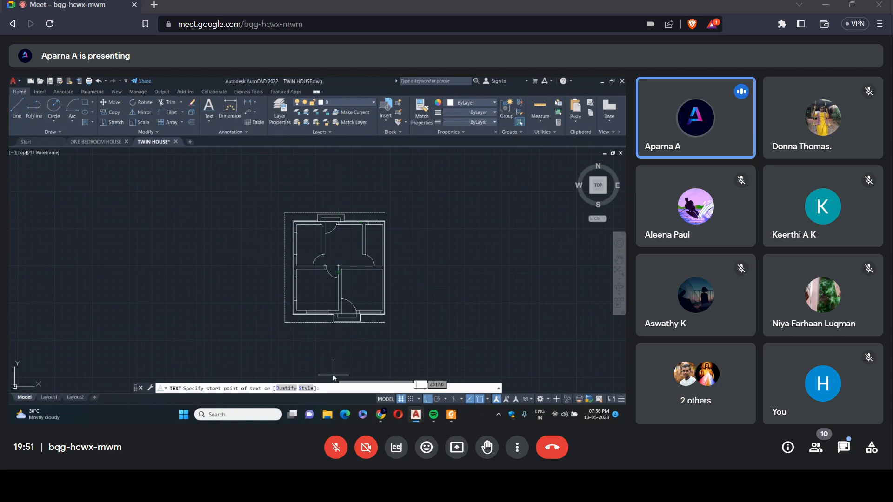
pyautogui.press('Return')
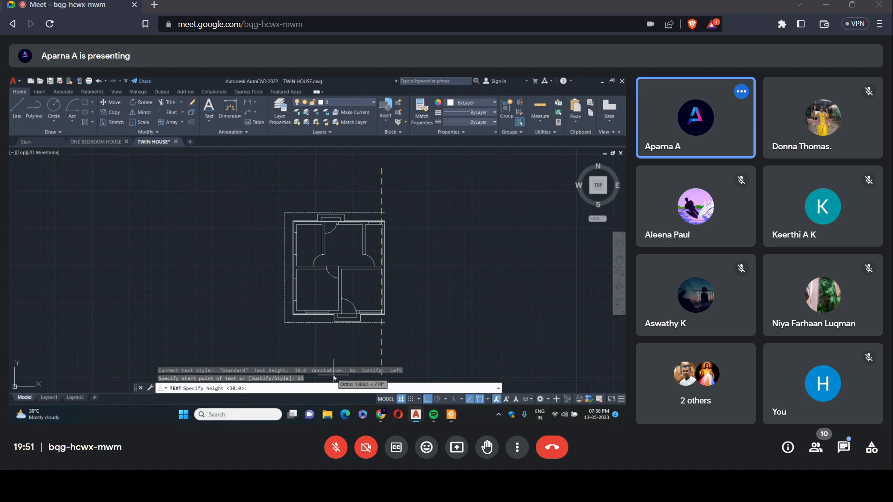
pyautogui.press('Return')
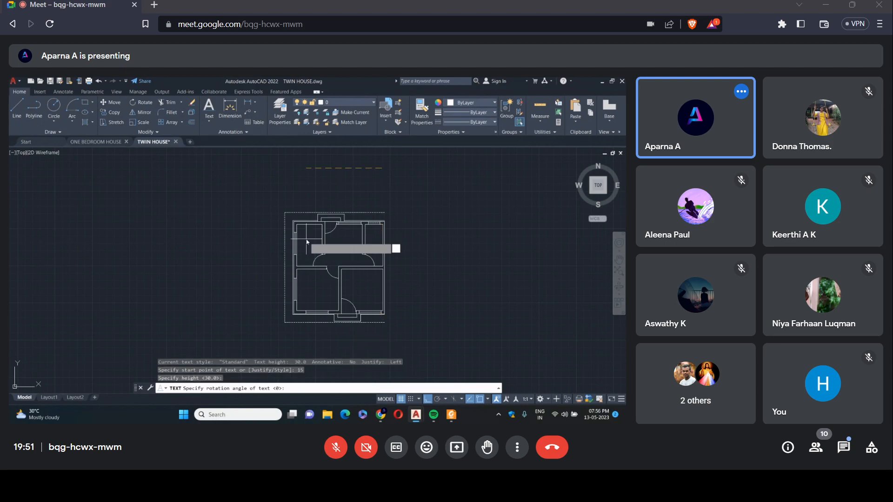
pyautogui.press('Return')
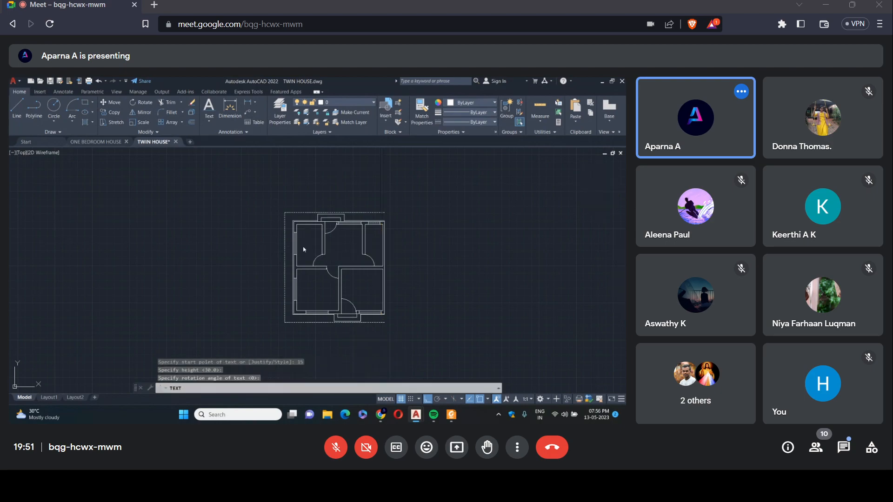
pyautogui.scroll(-10, 434, 164)
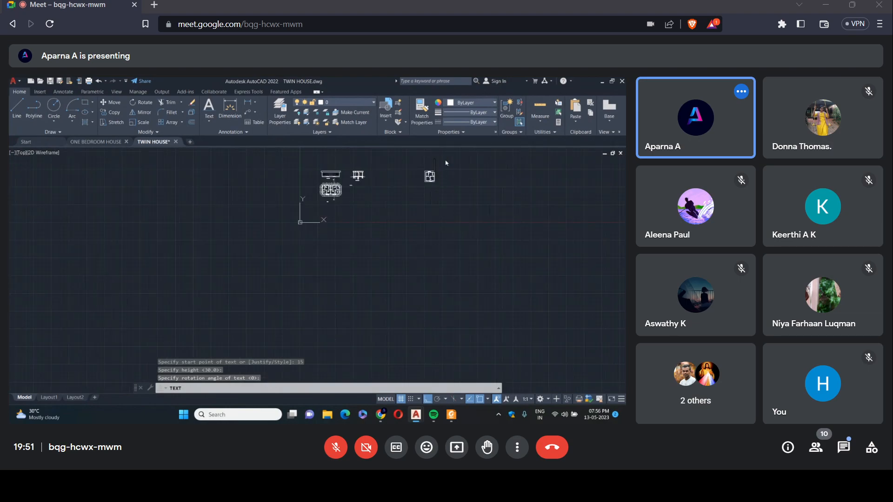
pyautogui.press('Escape')
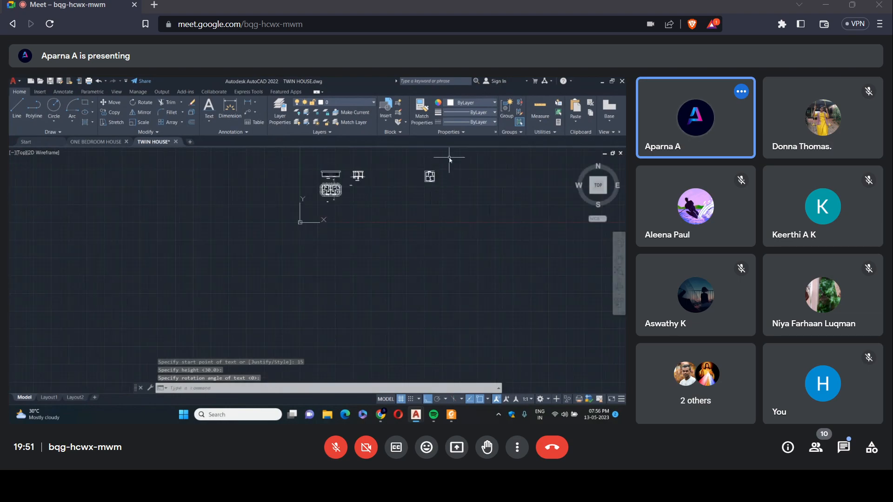
pyautogui.click(209, 121)
pyautogui.click(220, 150)
pyautogui.scroll(5, 431, 174)
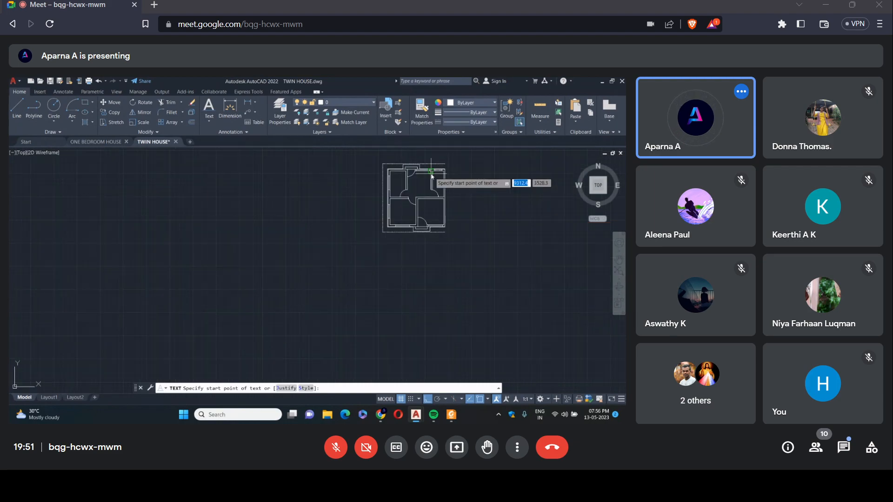
pyautogui.scroll(2, 433, 176)
pyautogui.write('15')
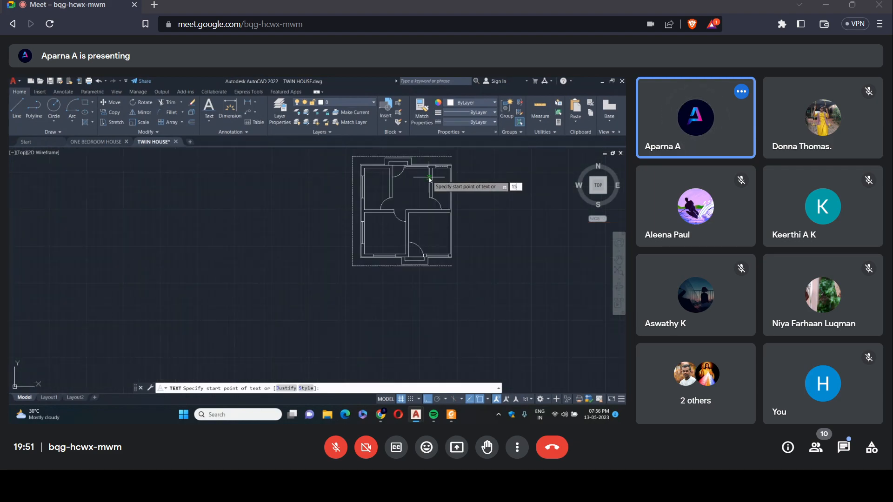
pyautogui.press('Return')
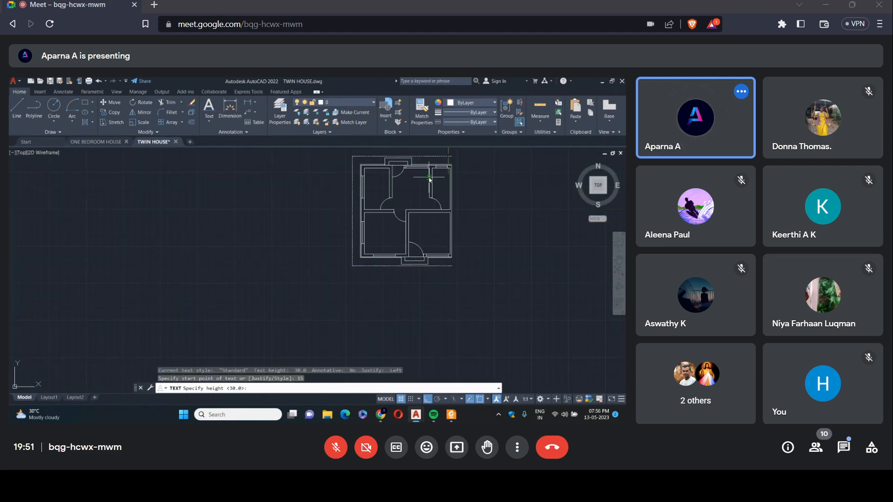
pyautogui.press('Return')
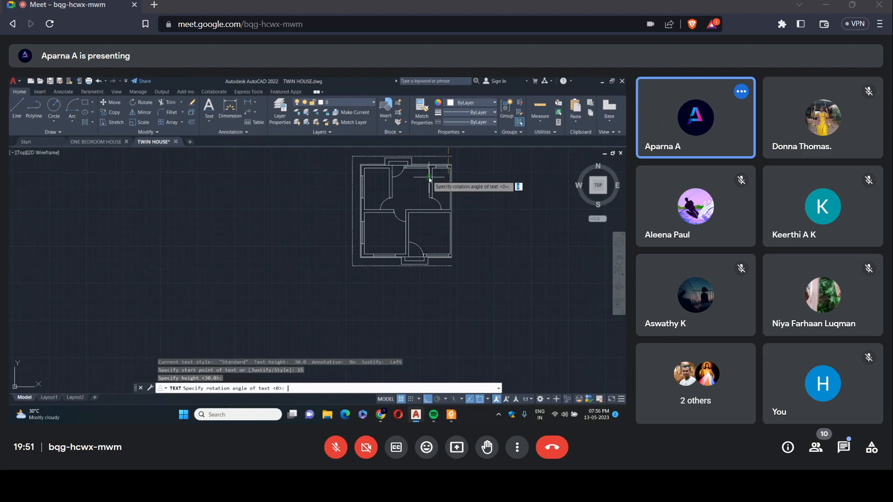
pyautogui.press('Return')
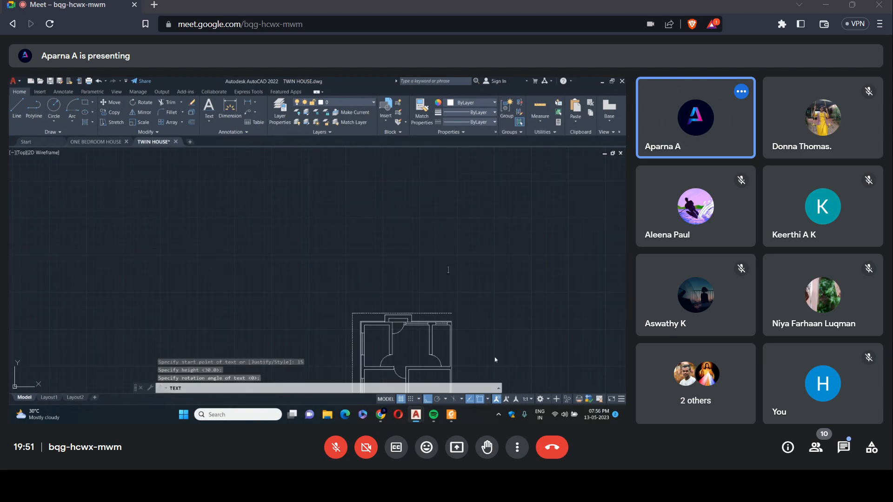
pyautogui.click(368, 340)
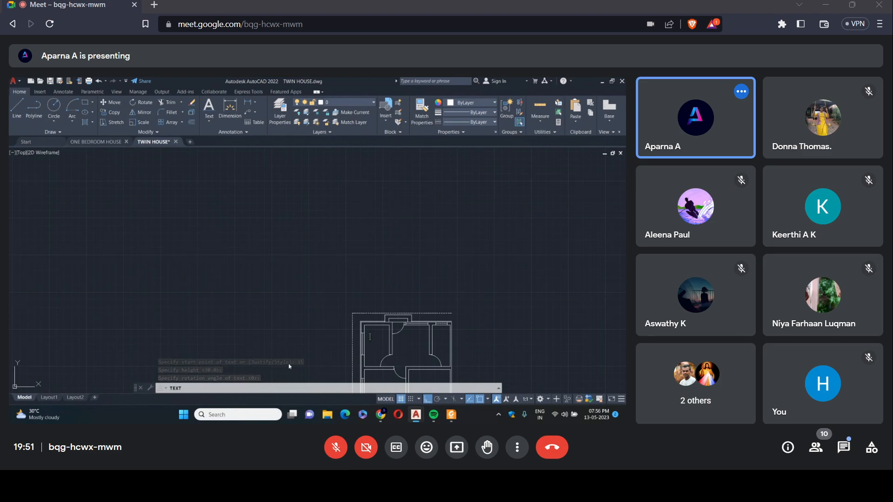
pyautogui.press('Escape')
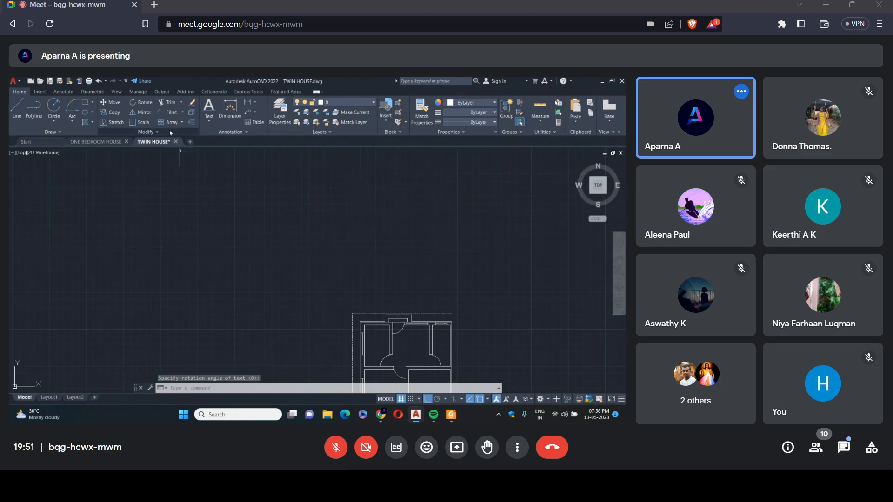
# Add the single-line text KITCHEN in the plan's upper-left room with height 15 and rotation 0.
pyautogui.click(210, 121)
pyautogui.click(221, 151)
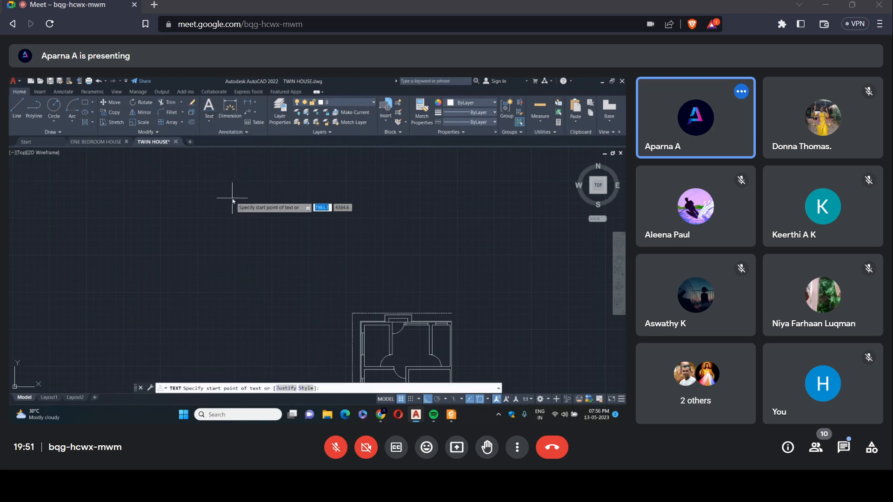
pyautogui.click(364, 338)
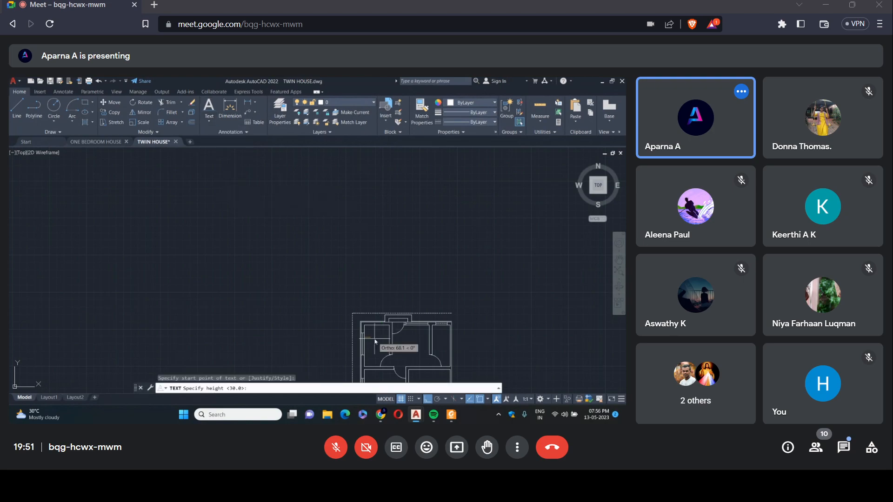
pyautogui.write('15')
pyautogui.press('Return')
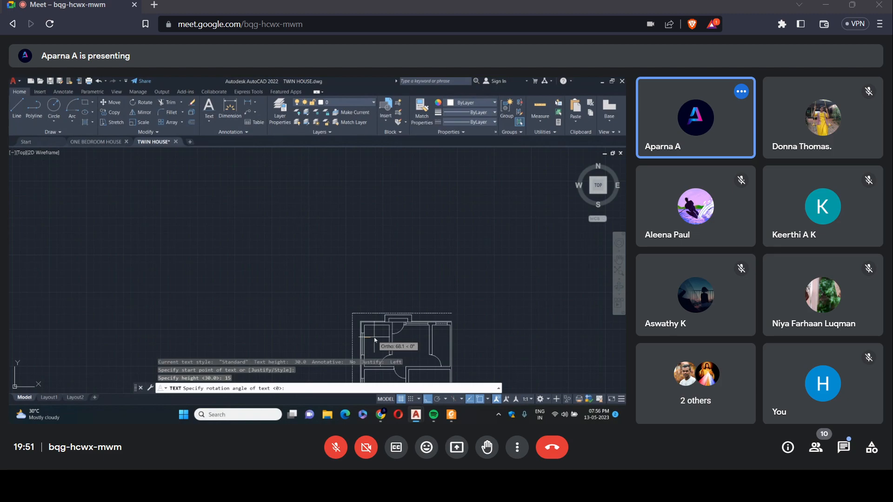
pyautogui.press('Return')
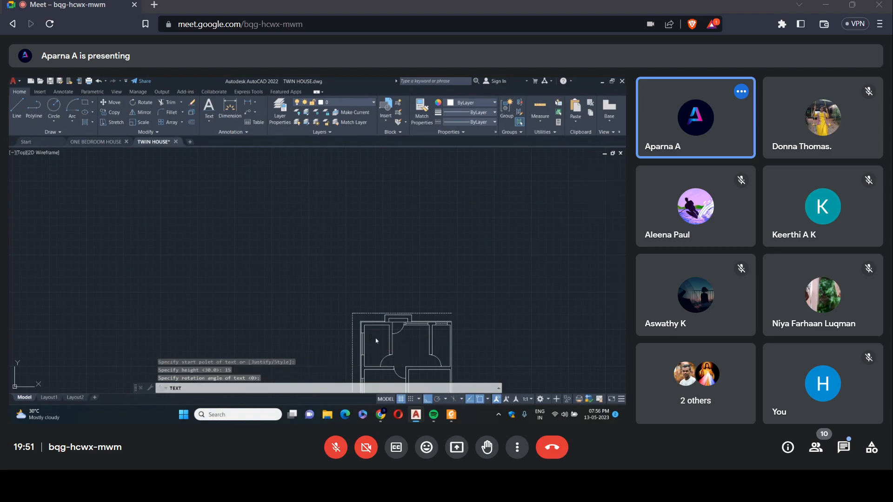
pyautogui.scroll(5, 376, 340)
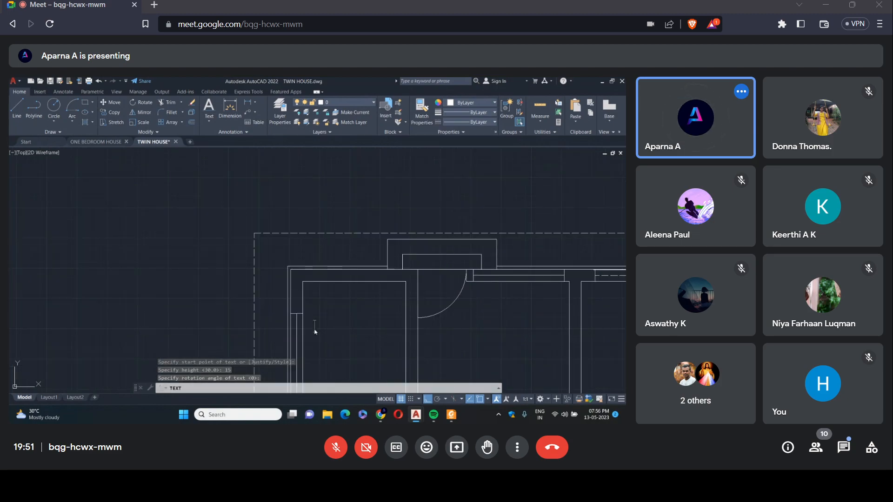
pyautogui.write('KI')
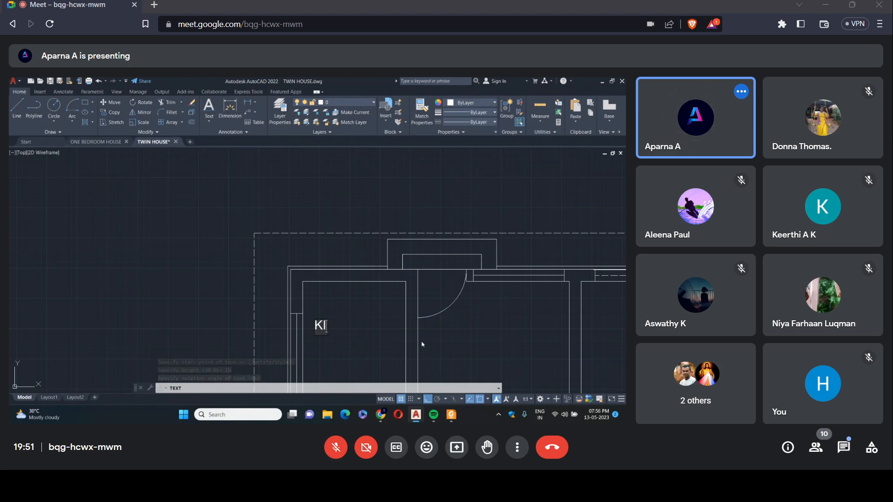
pyautogui.write('TCHEN')
pyautogui.click(320, 352)
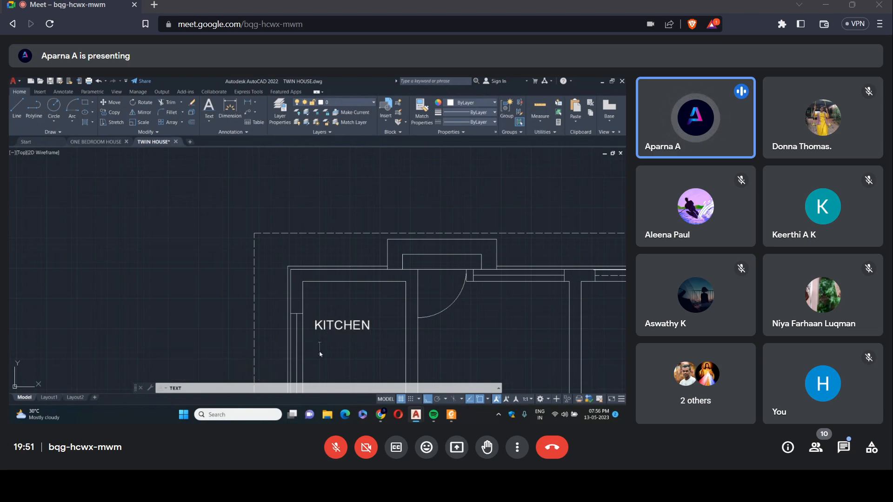
# Add the size text 170 X 280 beneath the KITCHEN label.
pyautogui.write('170 X 280')
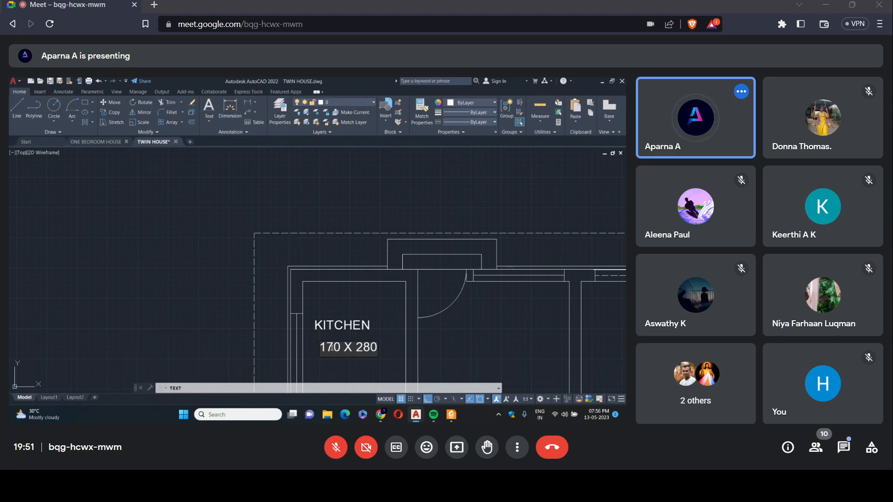
# Label the upper-middle room DINING with the size text 250 X 280 beneath it.
pyautogui.scroll(-3, 390, 298)
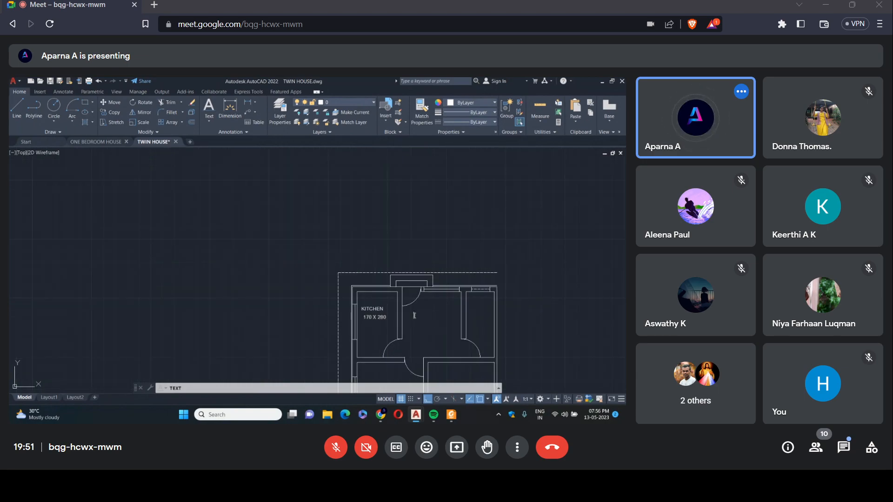
pyautogui.write('DINING ')
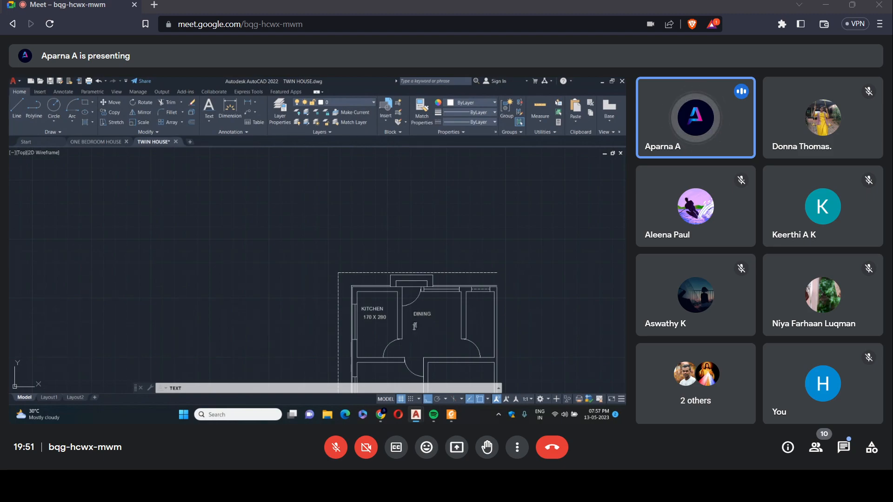
pyautogui.write('250 X 280')
# Label the plan's upper-right room TOILET with the size text 120 X 280 beneath it.
pyautogui.click(473, 312)
pyautogui.write('TOI')
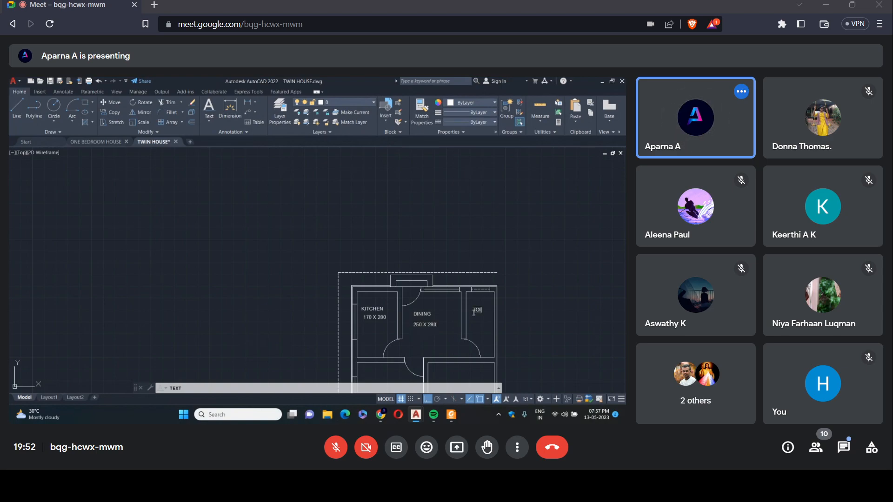
pyautogui.write('LET')
pyautogui.press('Return')
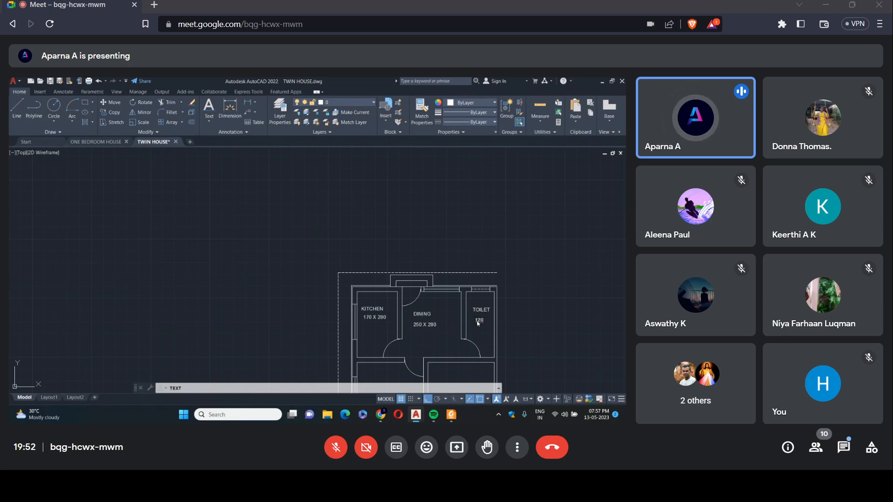
pyautogui.write('120 X 280')
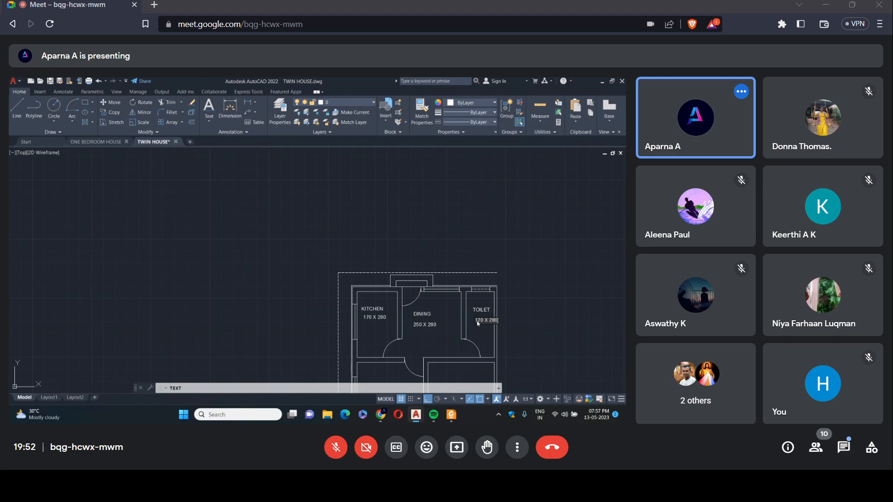
# Examine the room names and sizes on the reference plan against the labels in the new plan.
pyautogui.scroll(-3, 441, 237)
pyautogui.scroll(-4, 441, 237)
pyautogui.scroll(8, 59, 306)
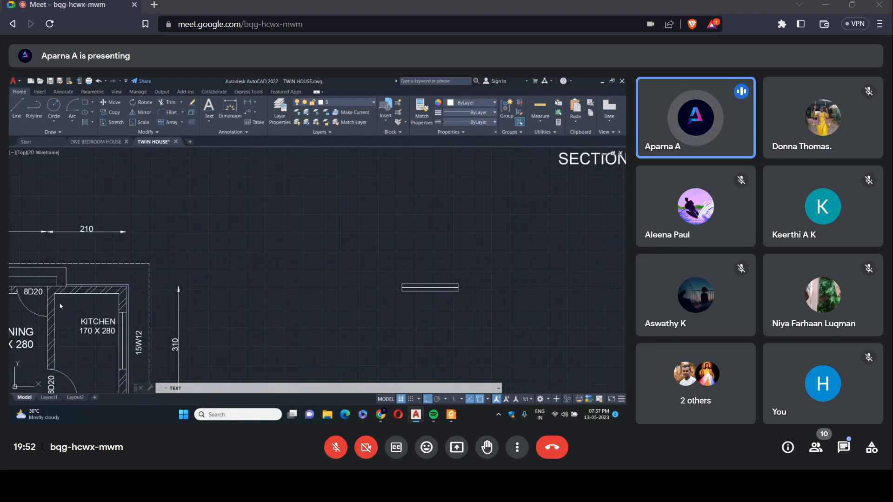
pyautogui.scroll(-5, 60, 306)
pyautogui.scroll(6, 118, 302)
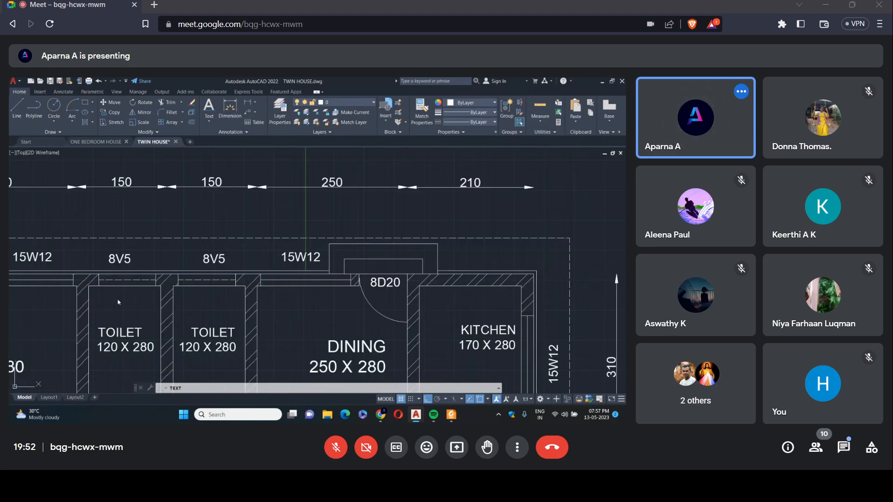
pyautogui.scroll(-8, 119, 303)
pyautogui.scroll(-3, 418, 211)
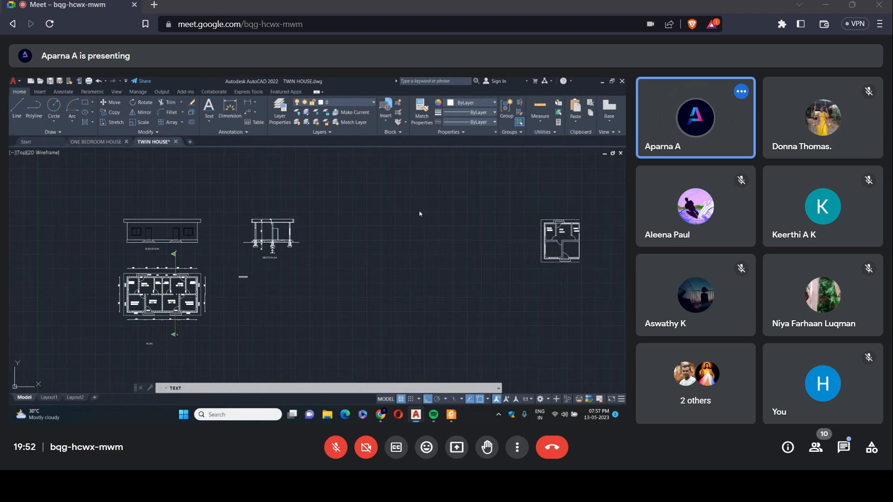
pyautogui.scroll(8, 491, 224)
pyautogui.scroll(5, 359, 241)
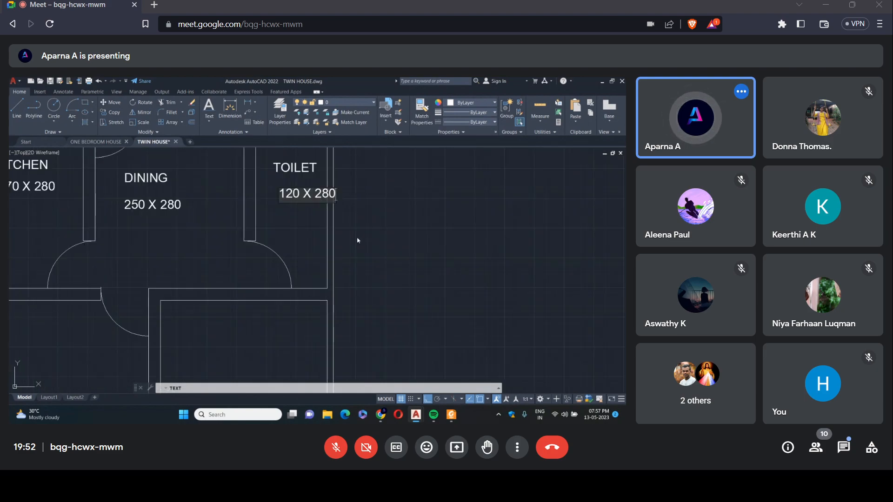
# Label the plan's lower-left room BEDROOM with the size text 280 X 280 beneath it.
pyautogui.scroll(-7, 281, 289)
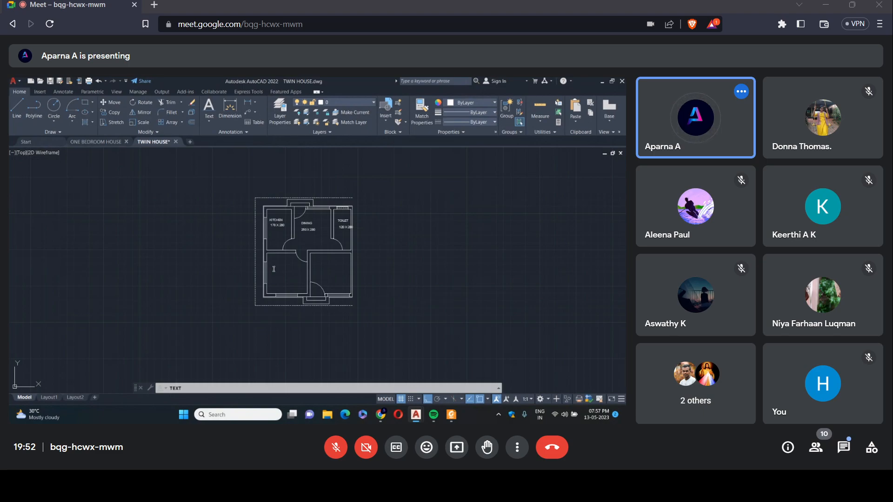
pyautogui.write('BEDROOM')
pyautogui.scroll(5, 306, 251)
pyautogui.write('280 X 280')
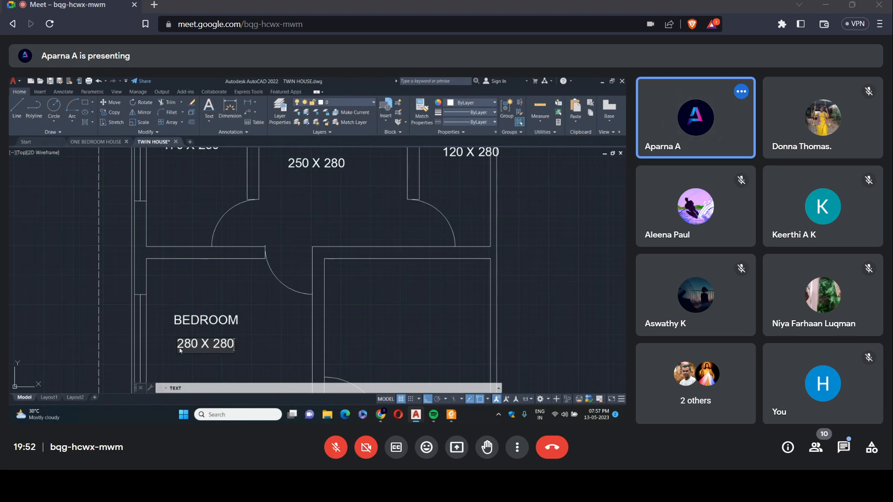
# Label the plan's lower-right room DRAWING with the size text 280 X 280 beneath it.
pyautogui.click(350, 304)
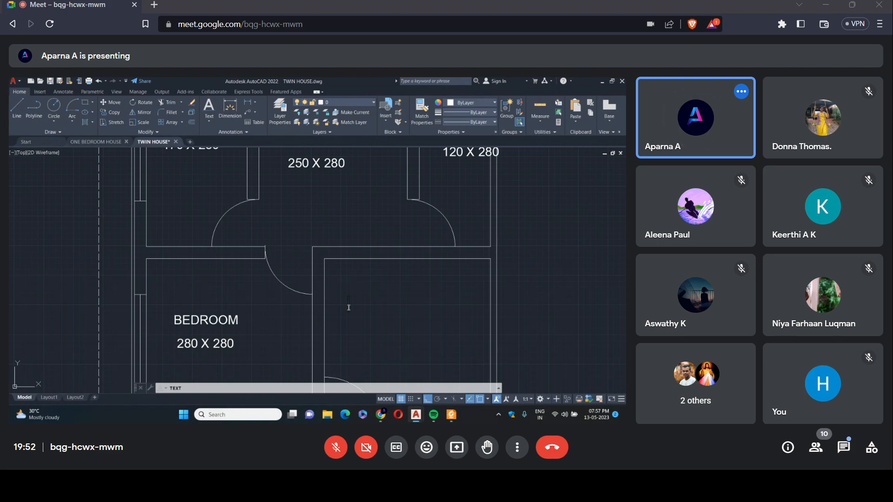
pyautogui.write('DR')
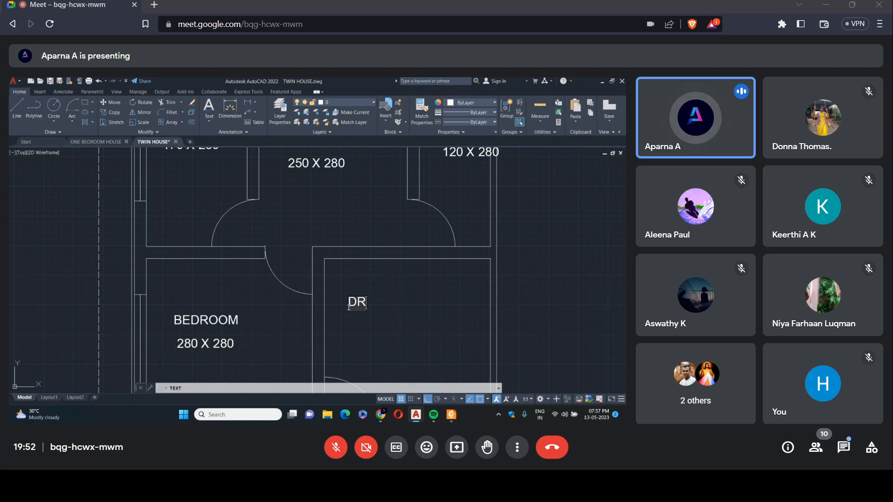
pyautogui.write('AWING')
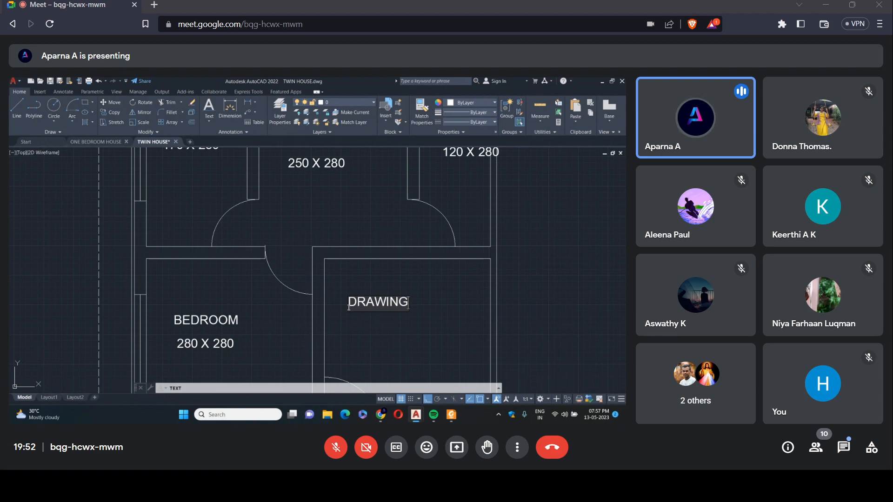
pyautogui.press('Return')
pyautogui.write('2')
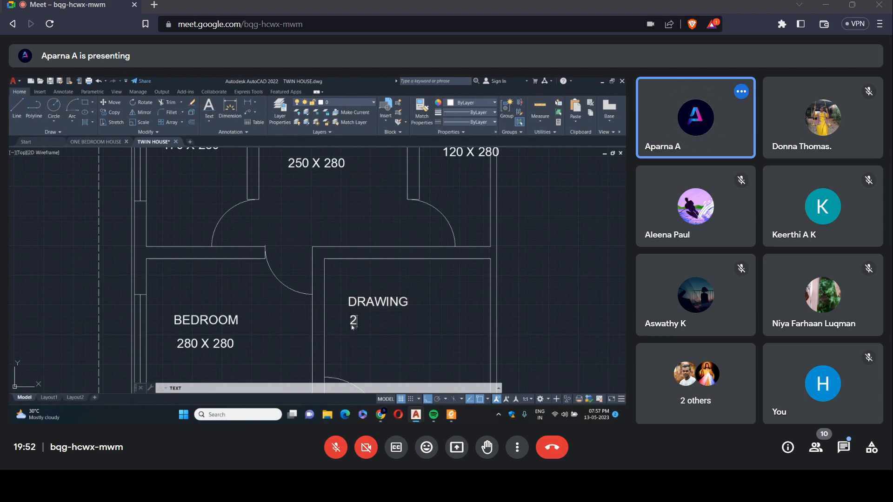
pyautogui.write('80 X 280')
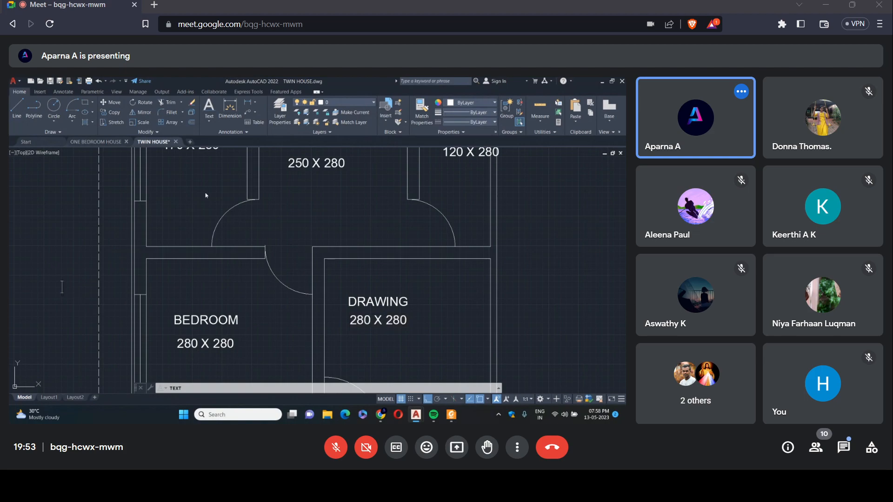
# Examine the wall between the dining and drawing rooms on the reference plan.
pyautogui.scroll(-10, 254, 168)
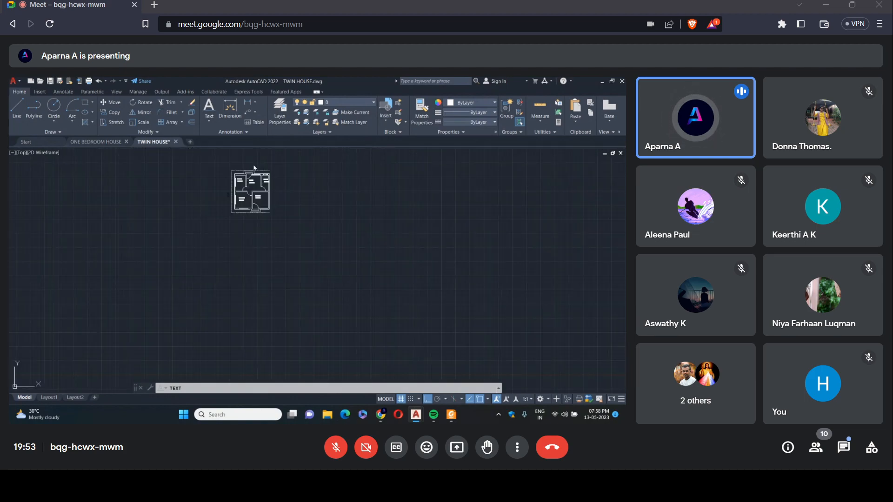
pyautogui.scroll(5, 247, 166)
pyautogui.scroll(-9, 298, 202)
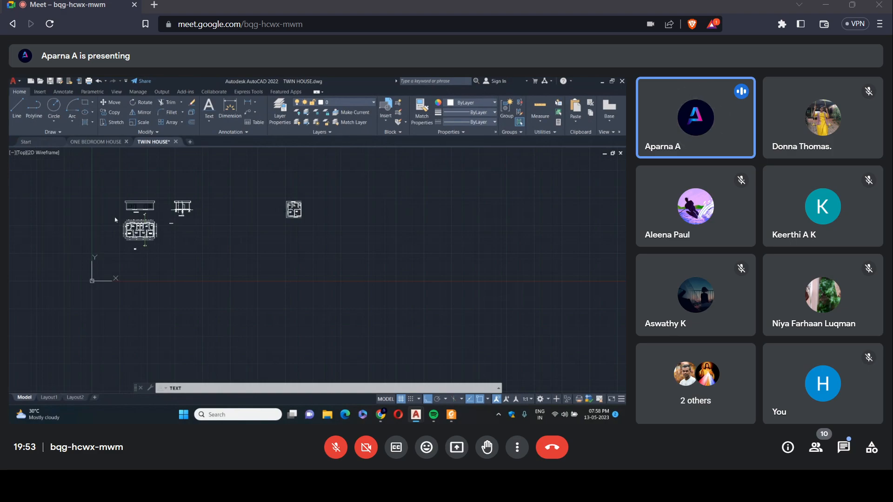
pyautogui.scroll(6, 116, 219)
pyautogui.scroll(2, 131, 206)
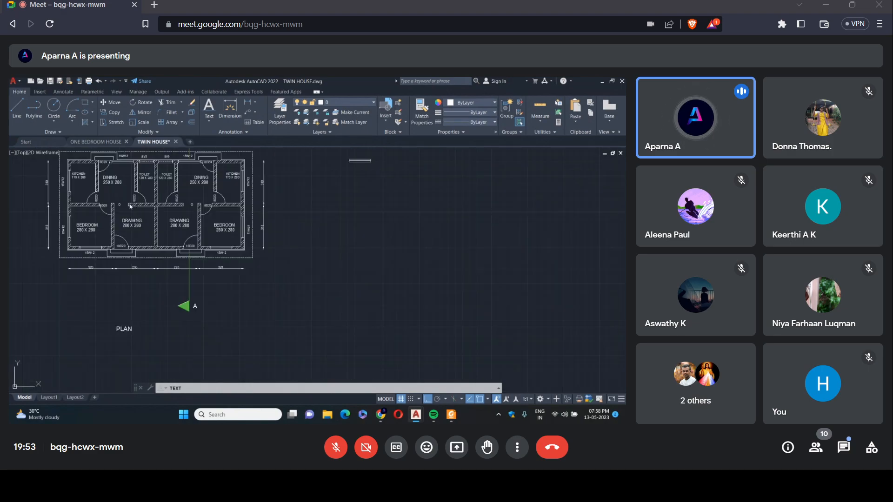
pyautogui.scroll(-4, 106, 203)
pyautogui.scroll(8, 369, 165)
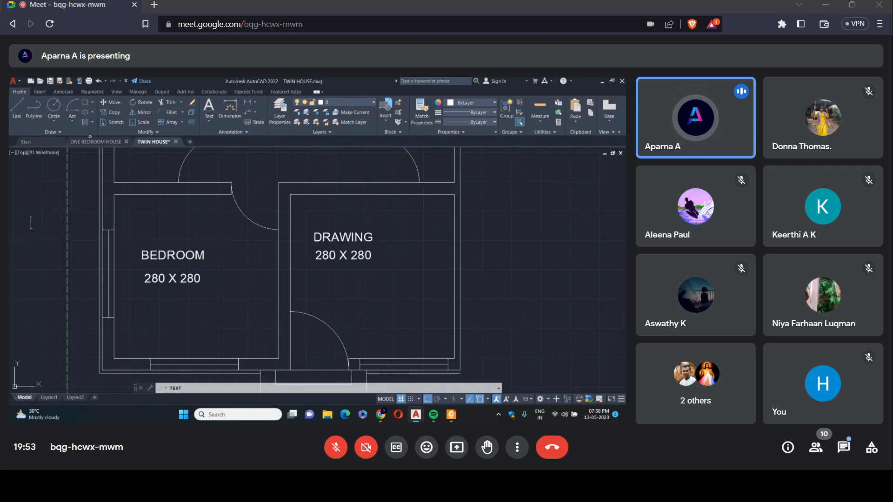
# Outline an 80-wide opening in the wall between dining and drawing rooms with lines, starting at the drawing room's upper-left inner corner.
pyautogui.click(18, 115)
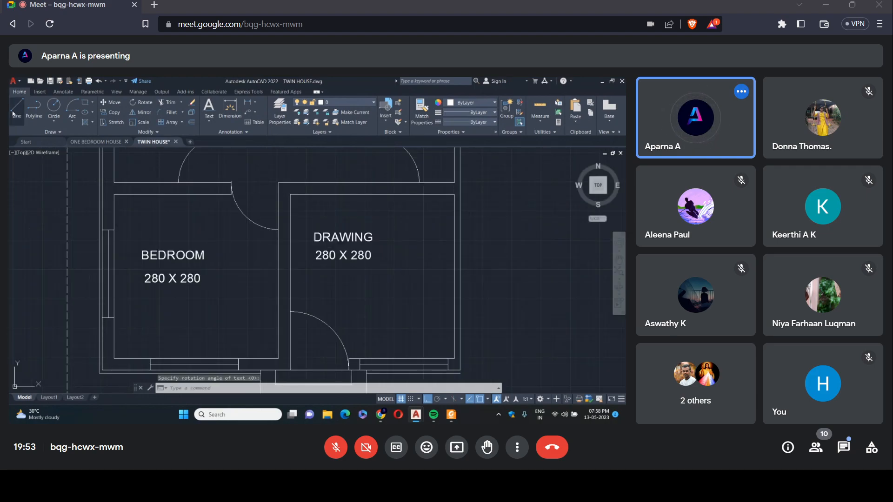
pyautogui.click(290, 195)
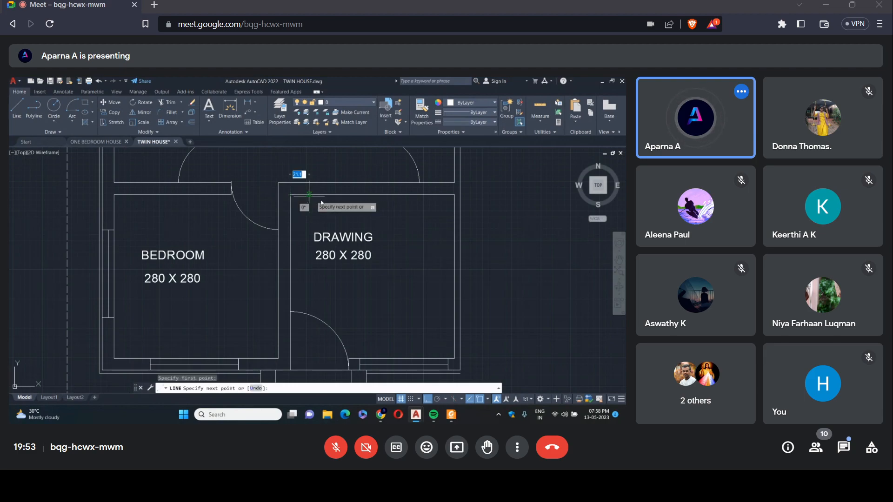
pyautogui.write('80')
pyautogui.press('Return')
pyautogui.click(338, 183)
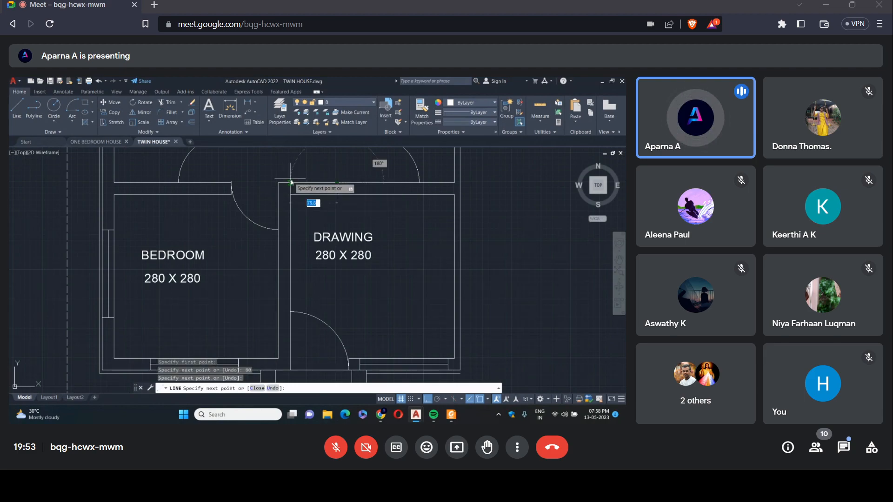
pyautogui.click(290, 182)
pyautogui.click(291, 196)
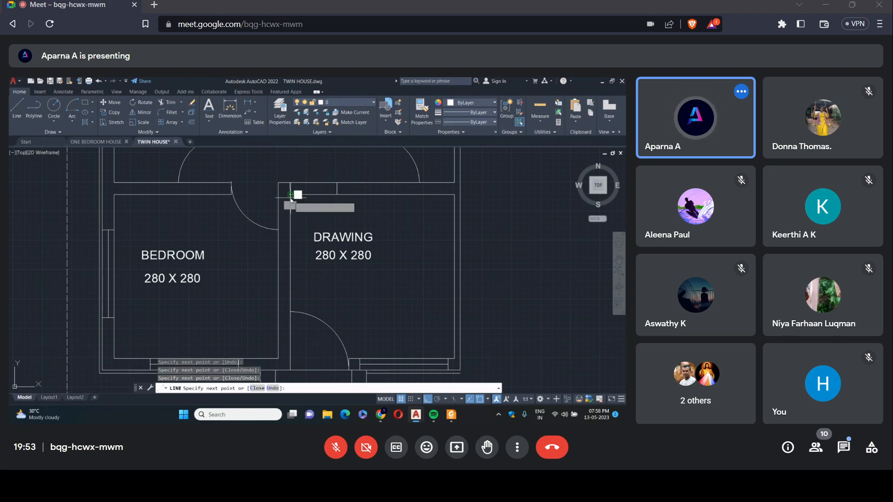
pyautogui.press('Escape')
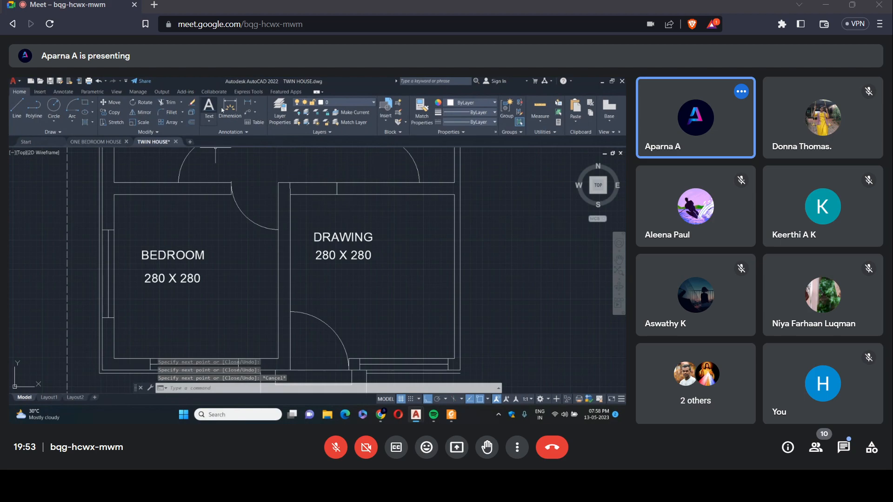
# Trim both wall lines across the 80-wide opening between the dining and drawing rooms.
pyautogui.click(170, 103)
pyautogui.click(310, 196)
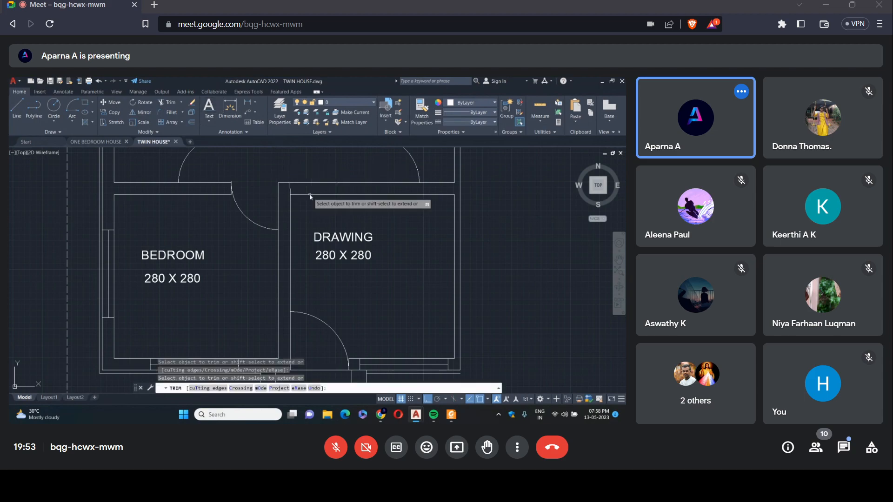
pyautogui.click(311, 196)
pyautogui.click(312, 196)
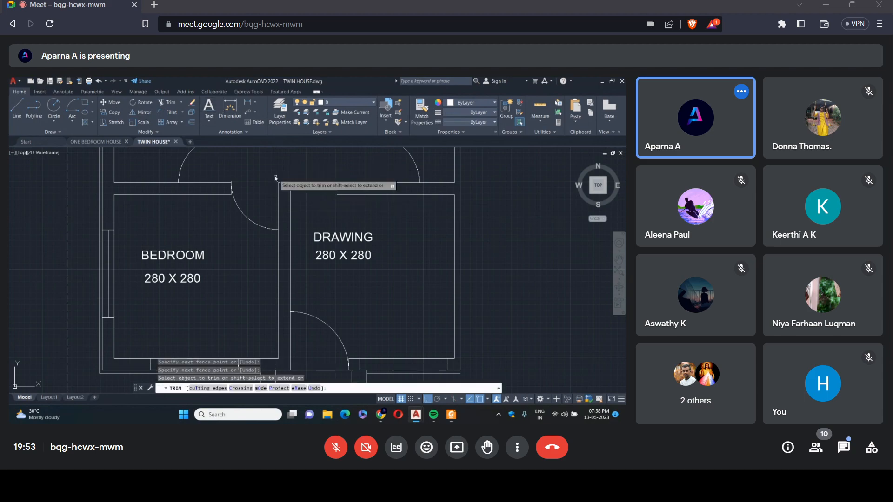
pyautogui.press('Escape')
pyautogui.click(17, 108)
pyautogui.scroll(5, 320, 195)
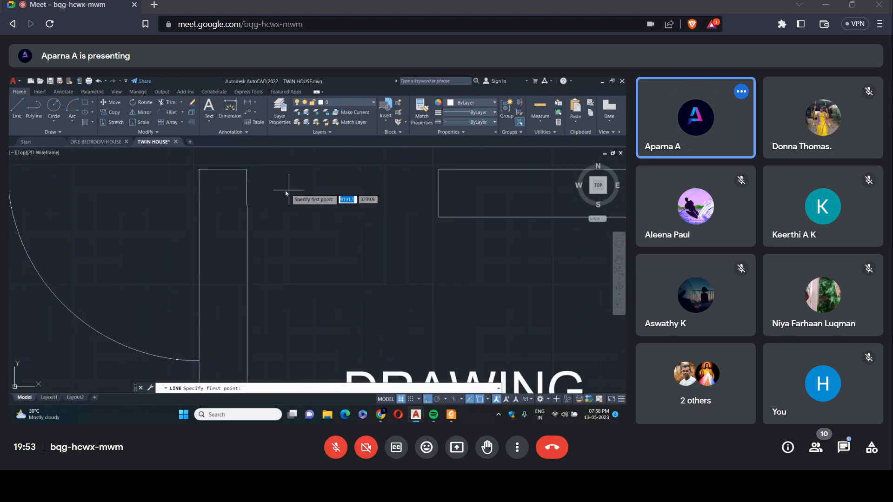
pyautogui.click(246, 170)
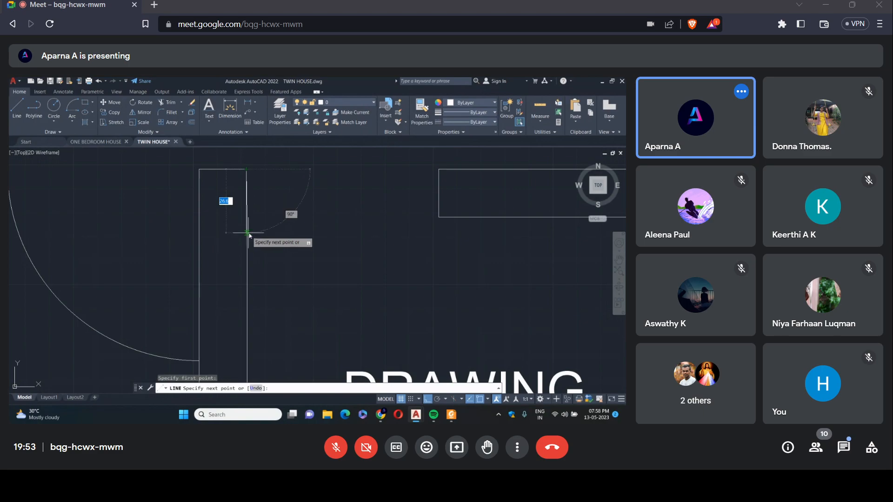
pyautogui.scroll(5, 253, 196)
pyautogui.press('Escape')
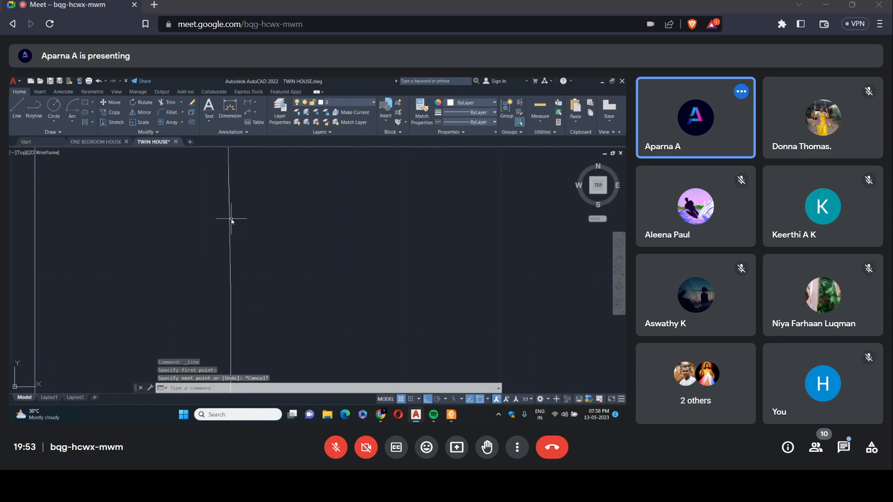
# Erase the slanted line at the upper end of the wall between the bedroom and drawing room.
pyautogui.click(231, 220)
pyautogui.press('Delete')
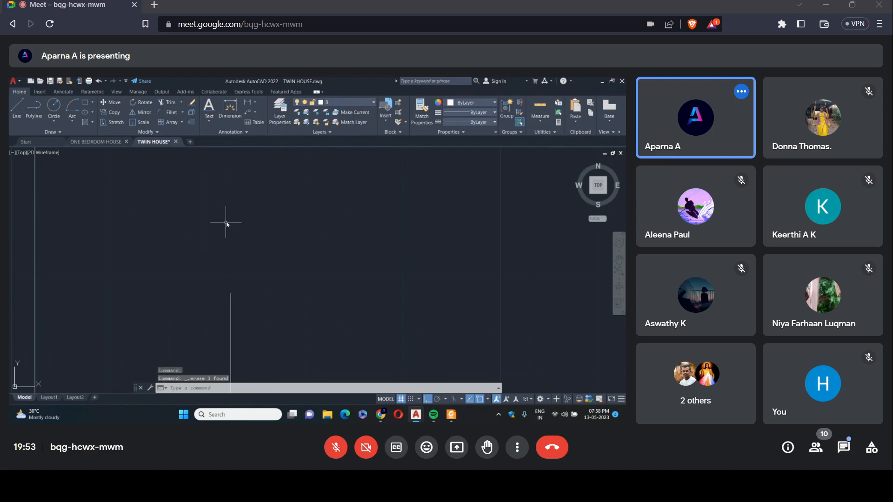
# Try to close the open upper corner of the bedroom–drawing room wall by extending its drawing-room-side line.
pyautogui.scroll(-2, 251, 232)
pyautogui.write('EX')
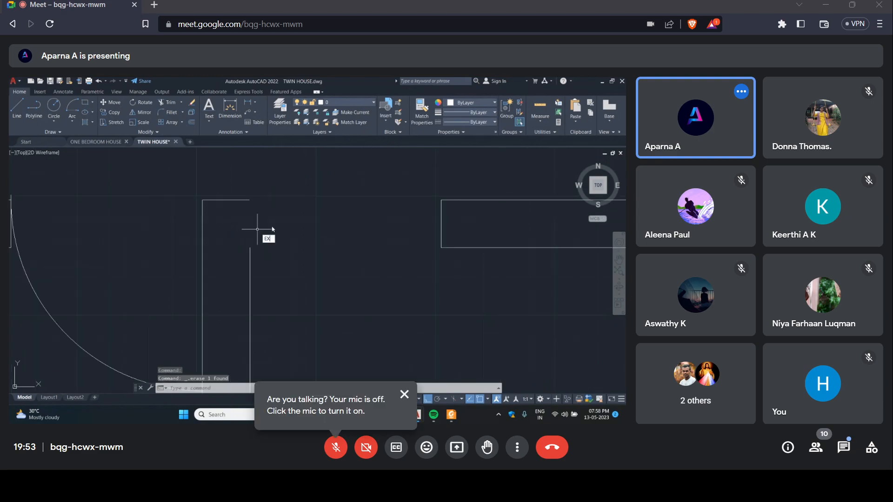
pyautogui.press('Return')
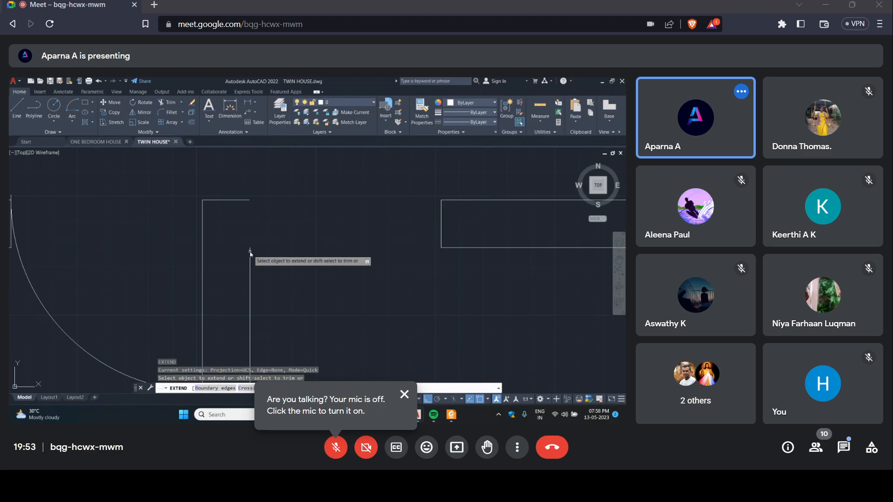
pyautogui.click(250, 252)
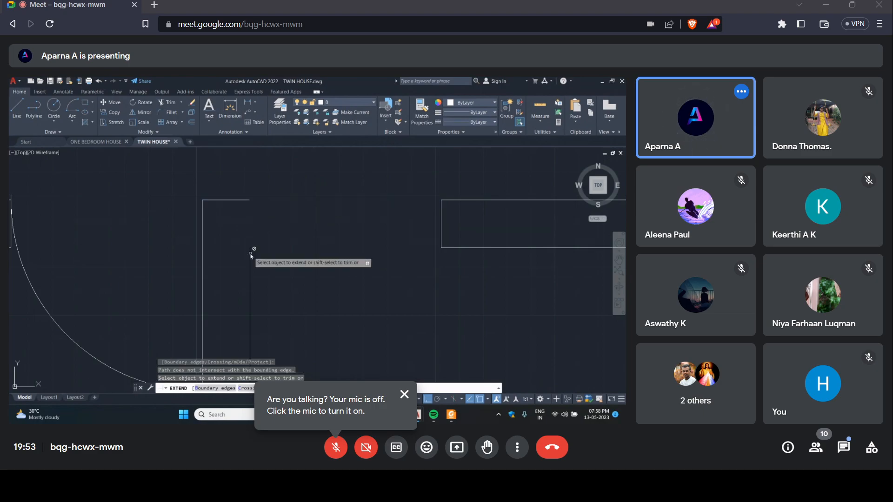
pyautogui.press('Escape')
pyautogui.click(16, 100)
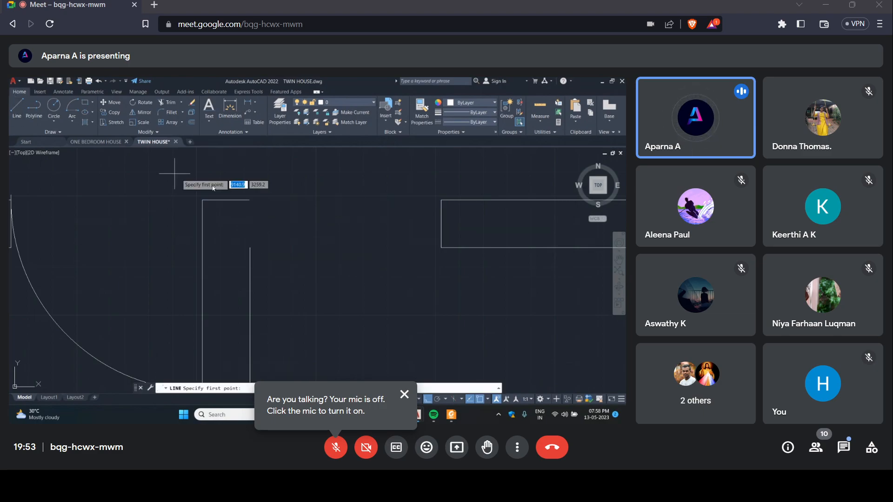
pyautogui.click(250, 200)
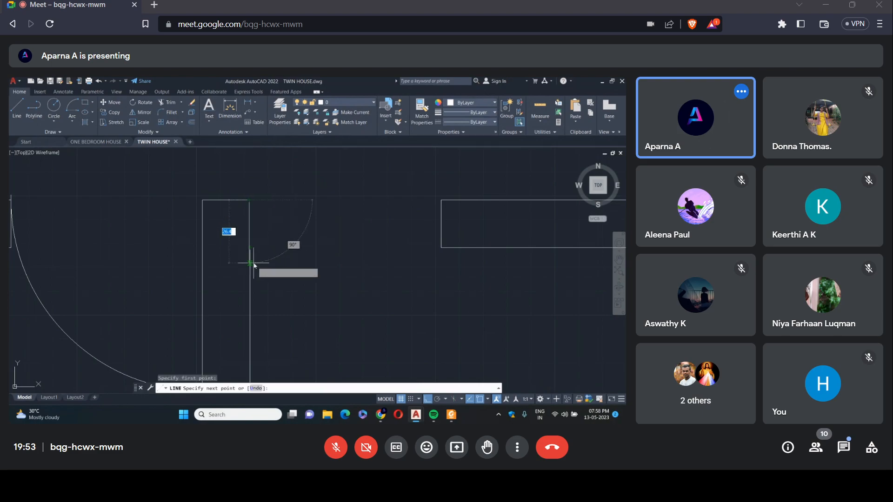
pyautogui.press('Escape')
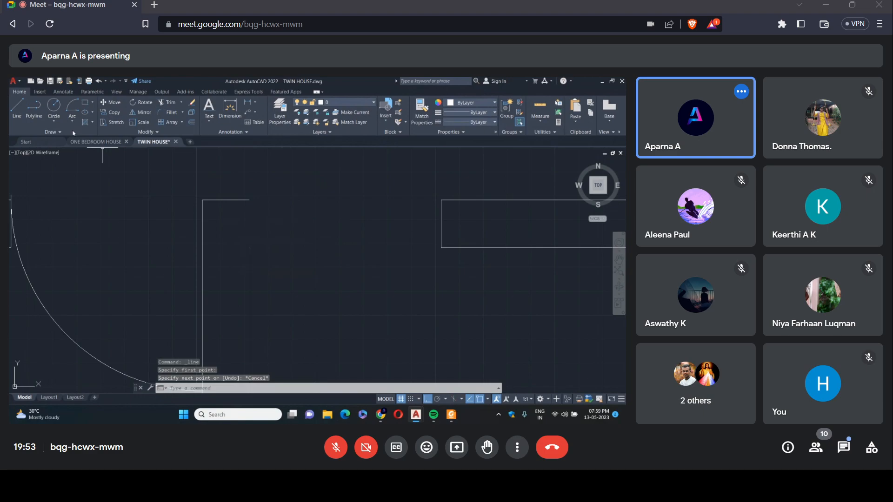
# Draw a vertical line from the upper end of the wall's drawing-room-side line to just above its end cap.
pyautogui.click(17, 106)
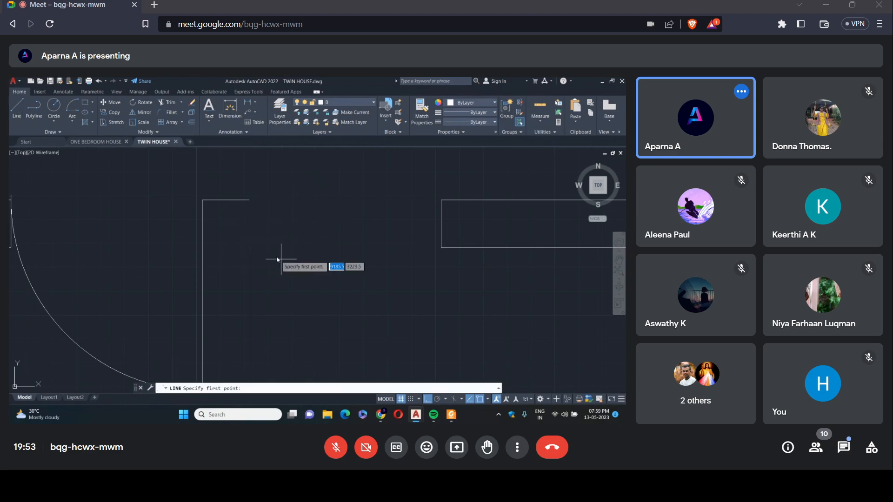
pyautogui.click(251, 248)
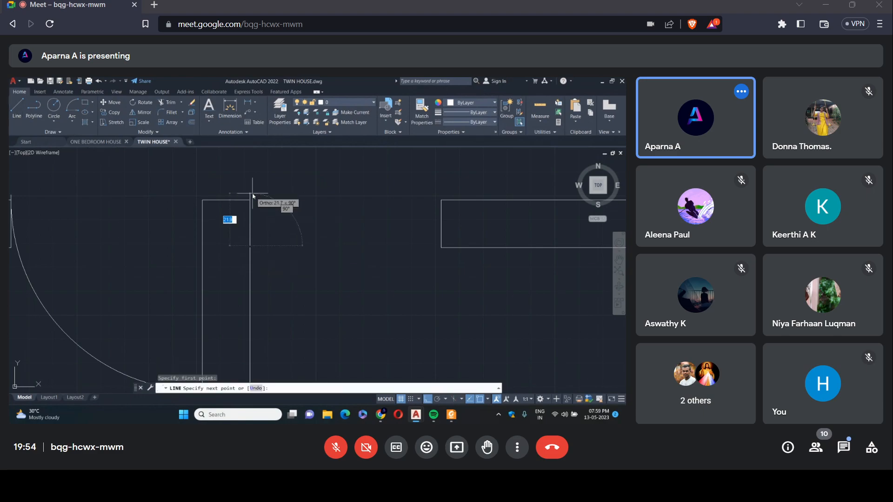
pyautogui.click(253, 193)
pyautogui.press('Escape')
# Close the small gaps at that wall corner with short lines and trim the overshoot above the end cap.
pyautogui.click(17, 106)
pyautogui.scroll(3, 257, 190)
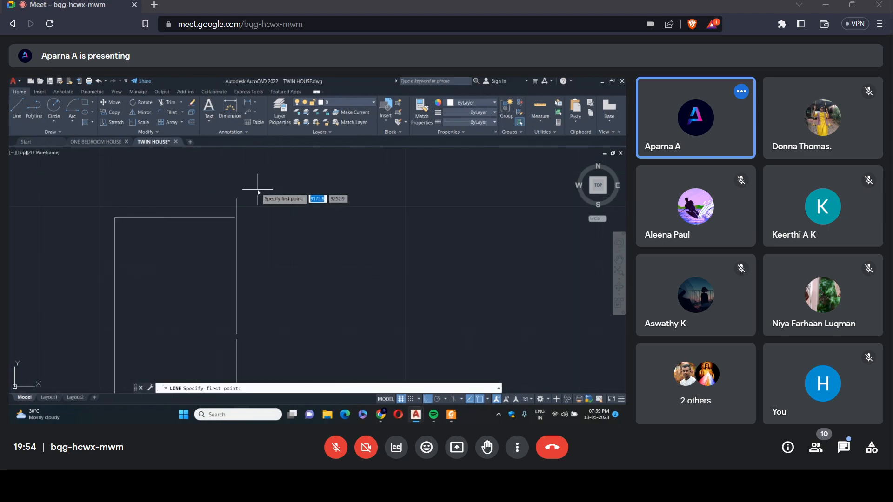
pyautogui.click(239, 218)
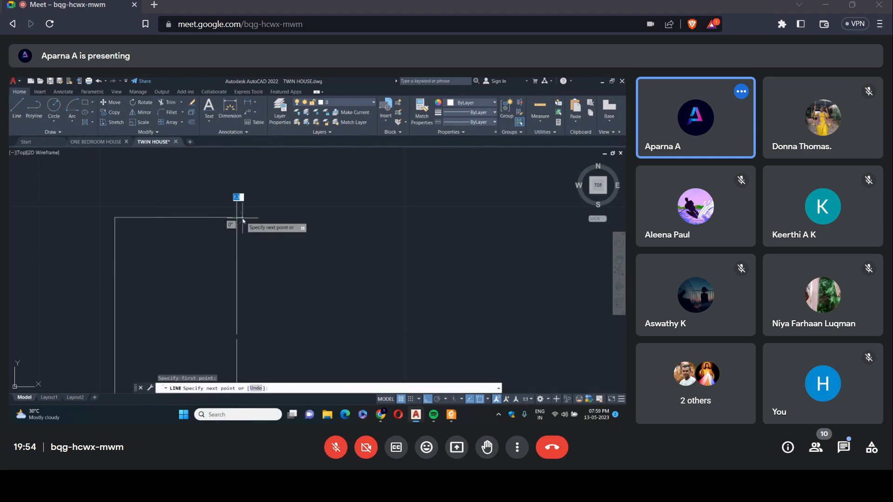
pyautogui.click(241, 218)
pyautogui.rightClick(242, 217)
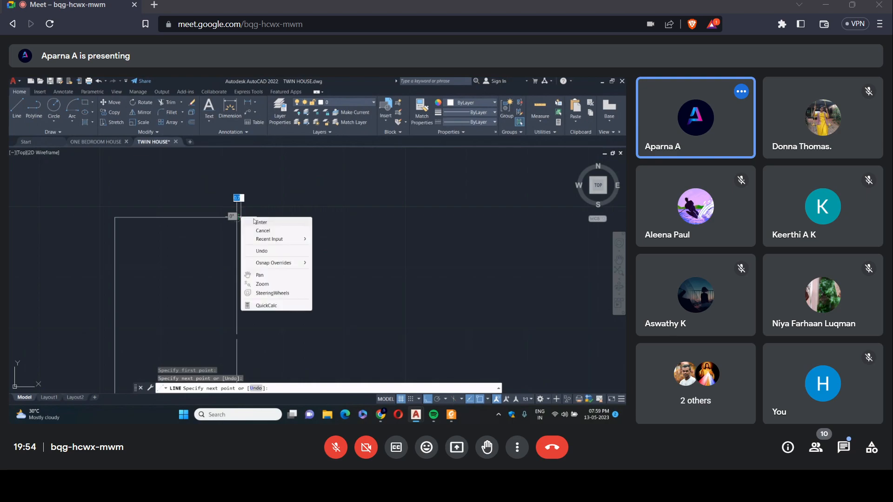
pyautogui.click(254, 222)
pyautogui.rightClick(266, 210)
pyautogui.click(279, 213)
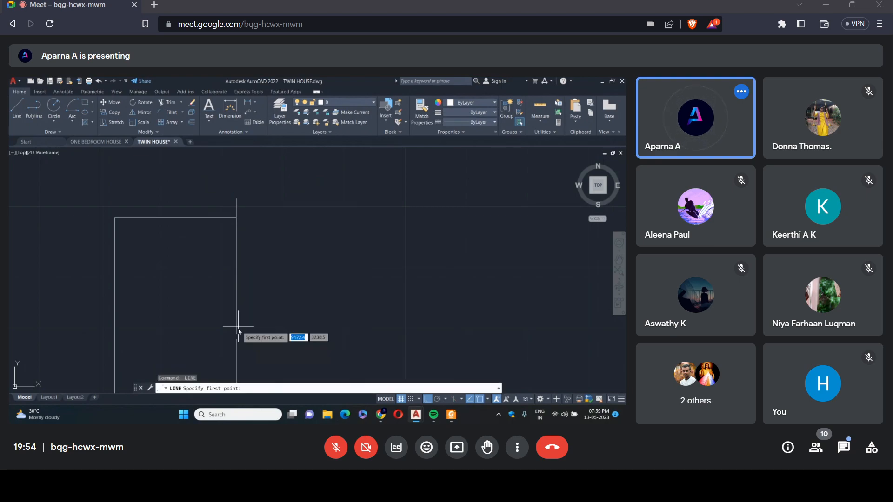
pyautogui.click(237, 348)
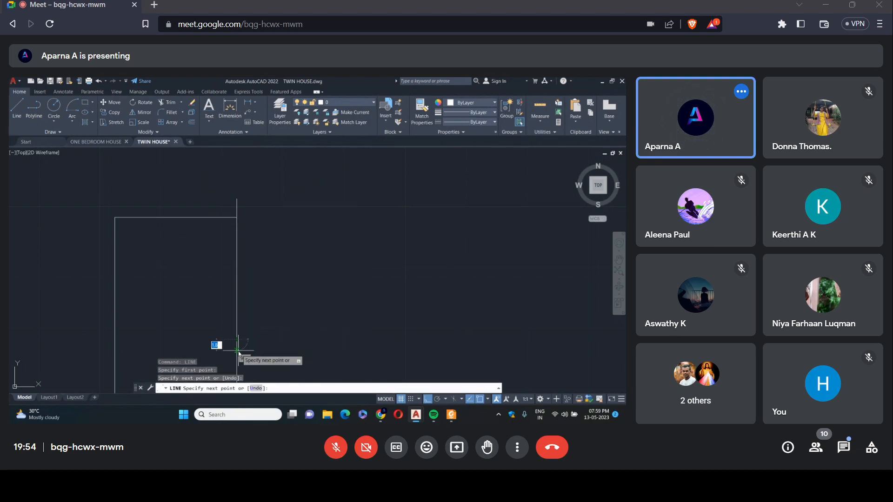
pyautogui.press('Return')
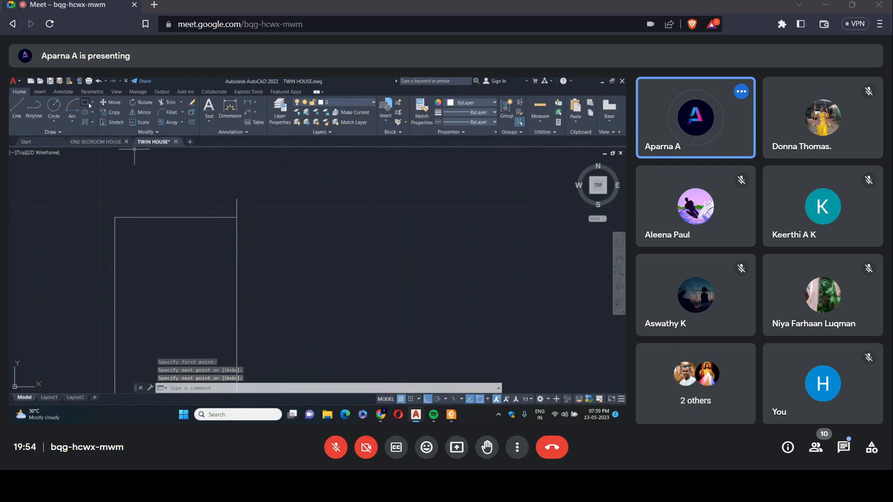
pyautogui.click(167, 101)
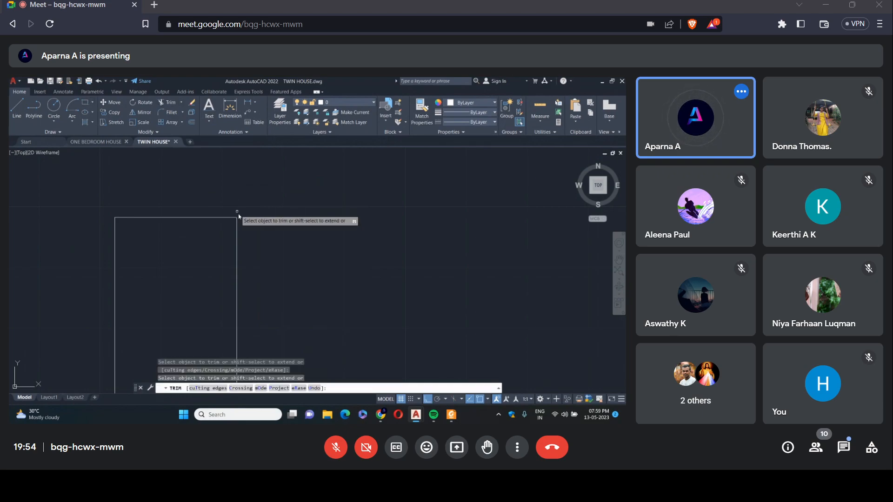
pyautogui.press('Escape')
pyautogui.scroll(-8, 312, 222)
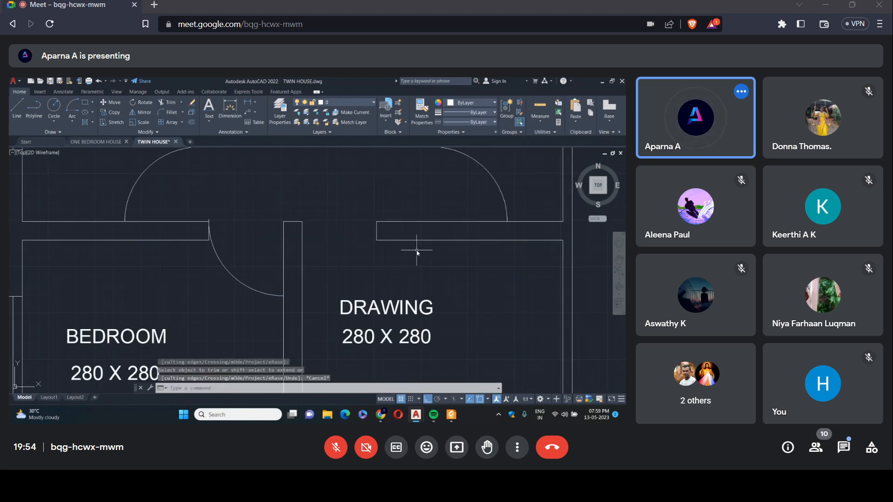
pyautogui.scroll(-2, 418, 251)
pyautogui.click(208, 120)
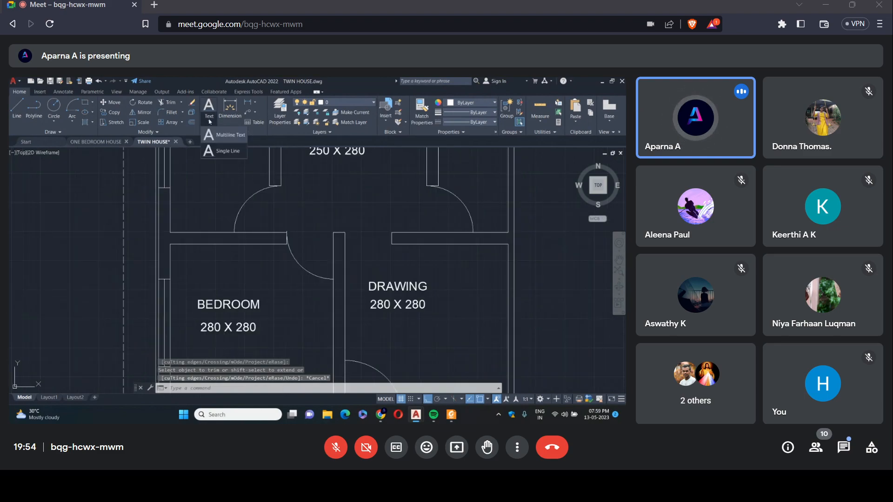
pyautogui.click(224, 150)
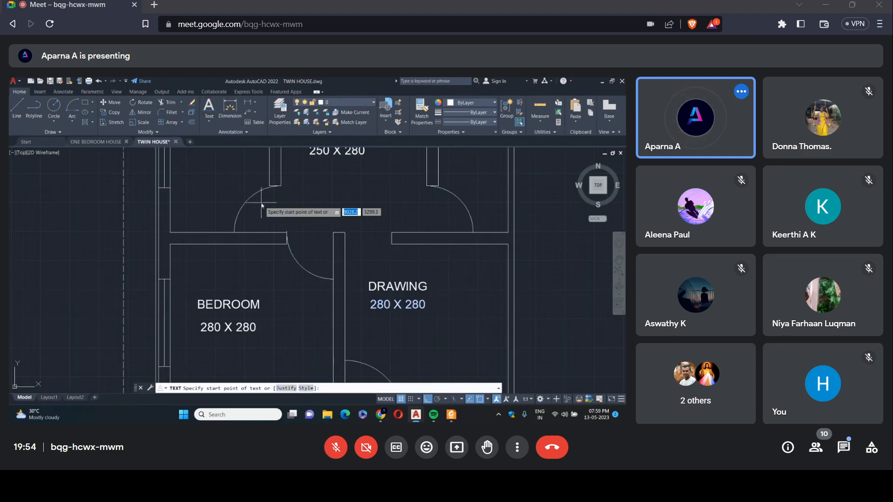
pyautogui.click(363, 243)
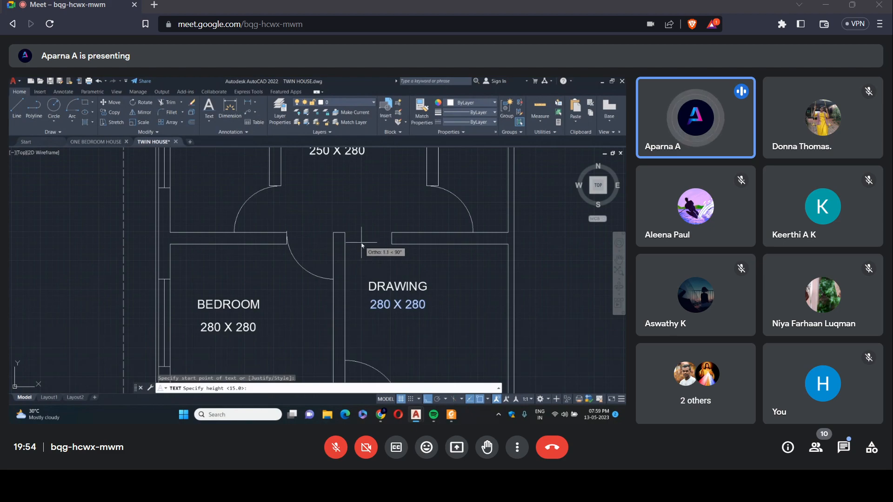
pyautogui.press('Return')
pyautogui.press('Return')
pyautogui.write('O')
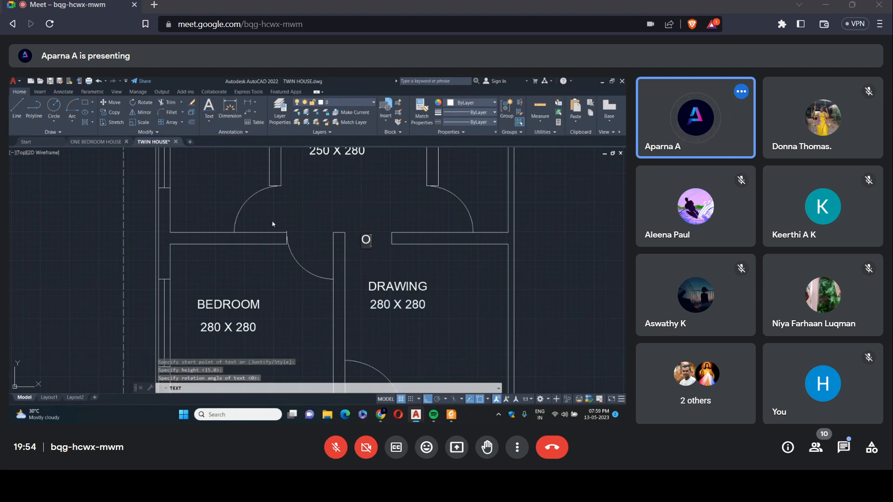
pyautogui.press('Escape')
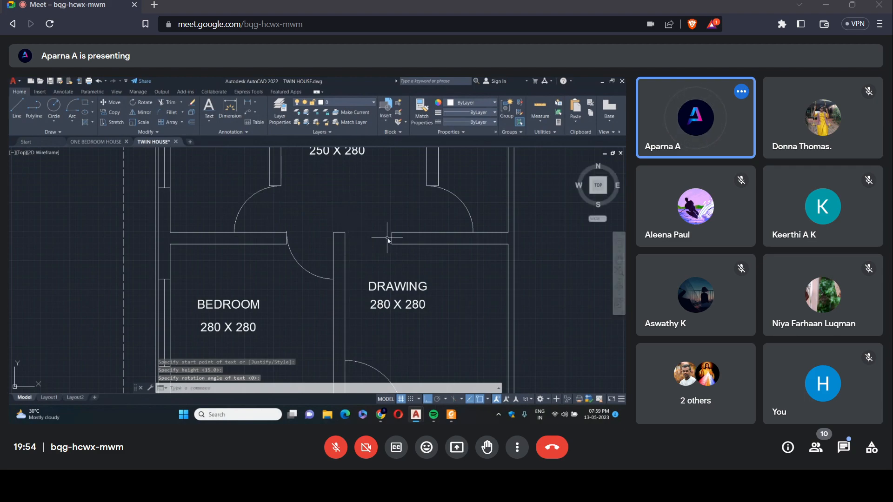
# Add single-line text at height 15 and rotation 0: O in the dining–drawing opening and 8D20 above the bedroom door.
pyautogui.click(209, 121)
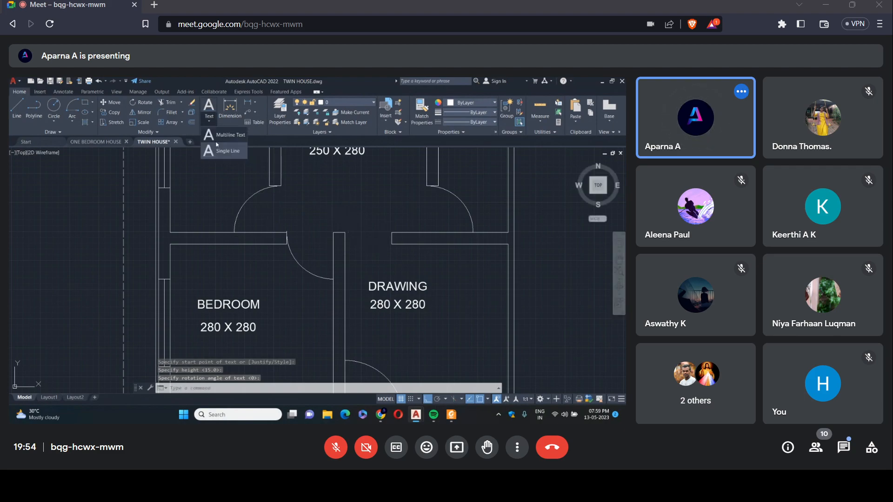
pyautogui.click(217, 148)
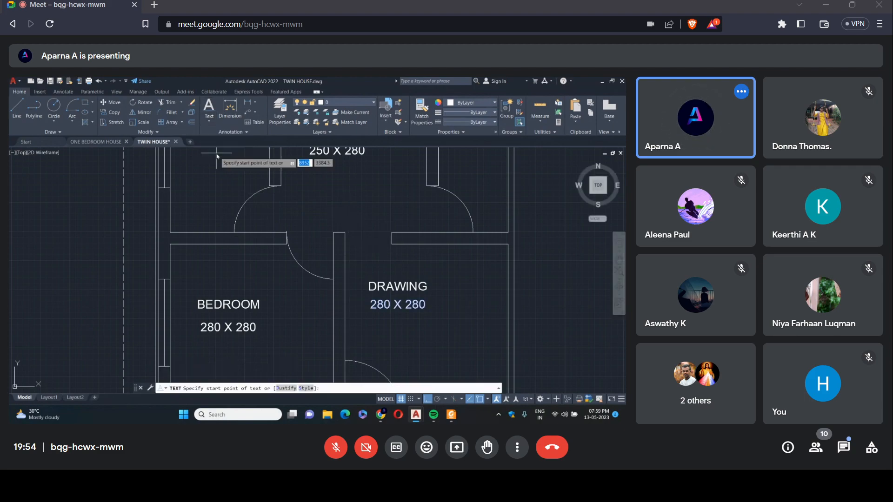
pyautogui.click(356, 243)
pyautogui.press('Return')
pyautogui.press('Return')
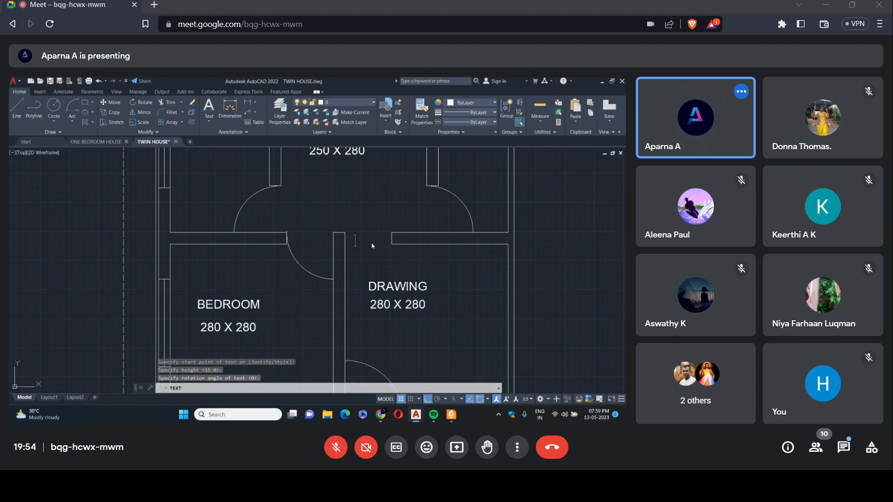
pyautogui.write('O')
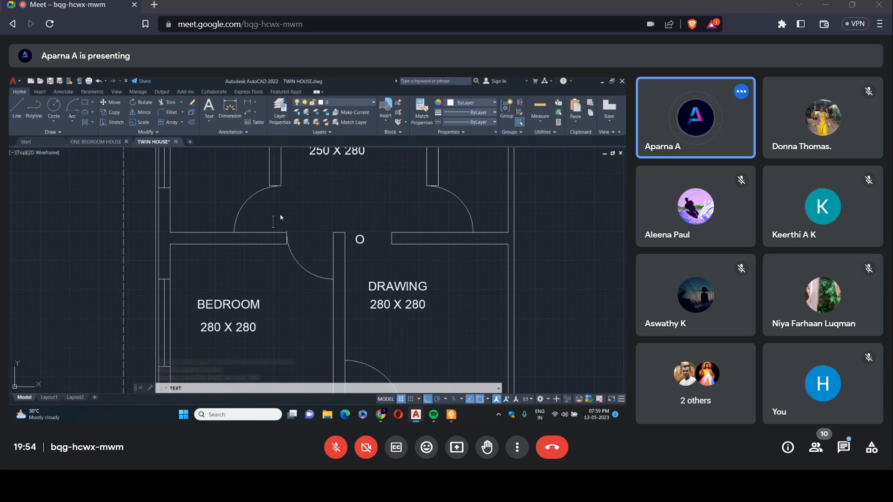
pyautogui.write('8D20')
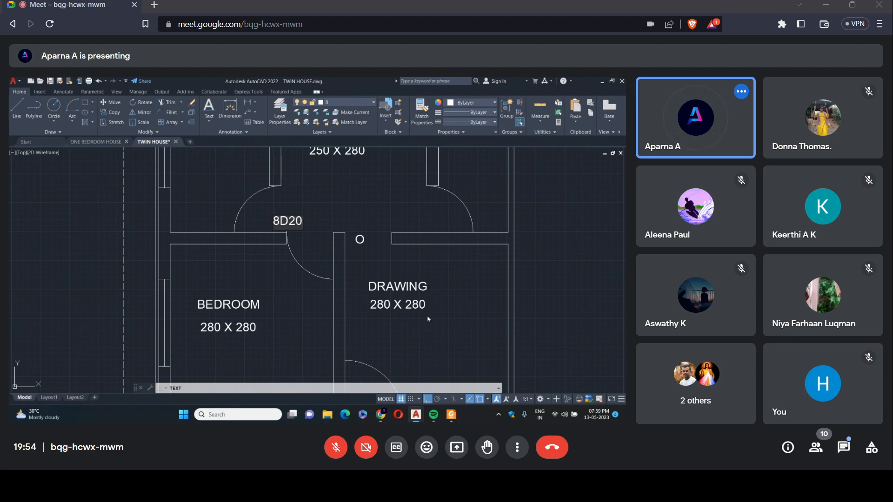
# Label the drawing room's entrance door 10D20 inside its swing.
pyautogui.scroll(-5, 428, 319)
pyautogui.scroll(5, 372, 298)
pyautogui.click(346, 289)
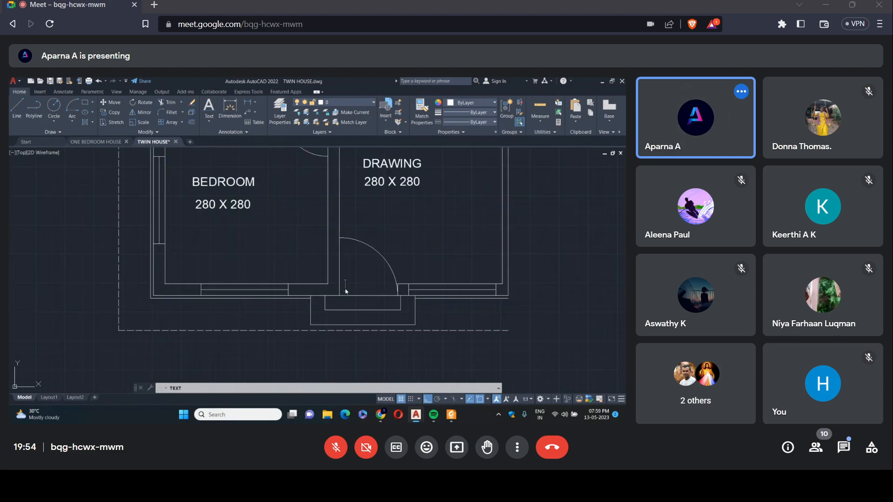
pyautogui.write('10D20')
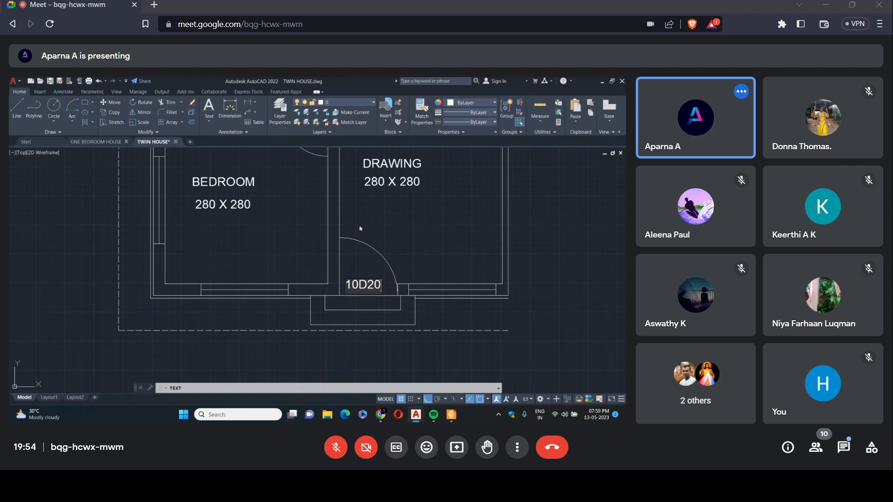
# Label the window in the bedroom's lower wall 15W12, placing the text just outside the wall.
pyautogui.scroll(-6, 361, 228)
pyautogui.scroll(4, 321, 221)
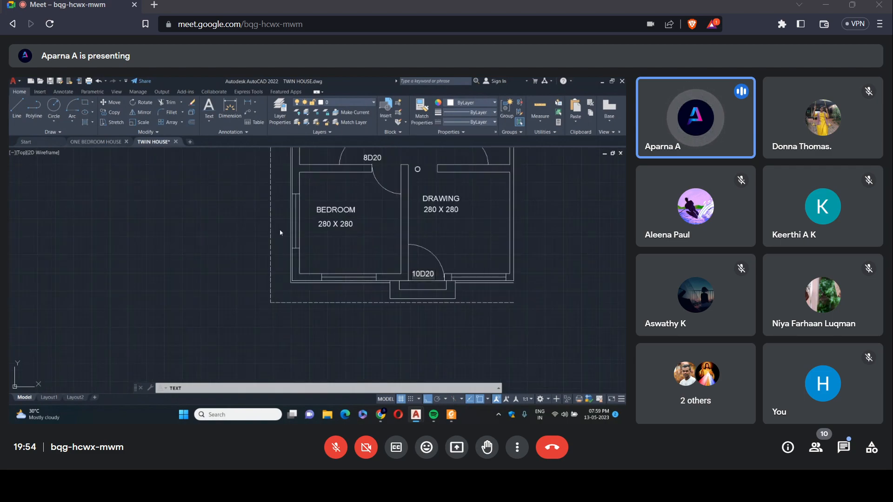
pyautogui.scroll(-4, 306, 235)
pyautogui.scroll(4, 313, 240)
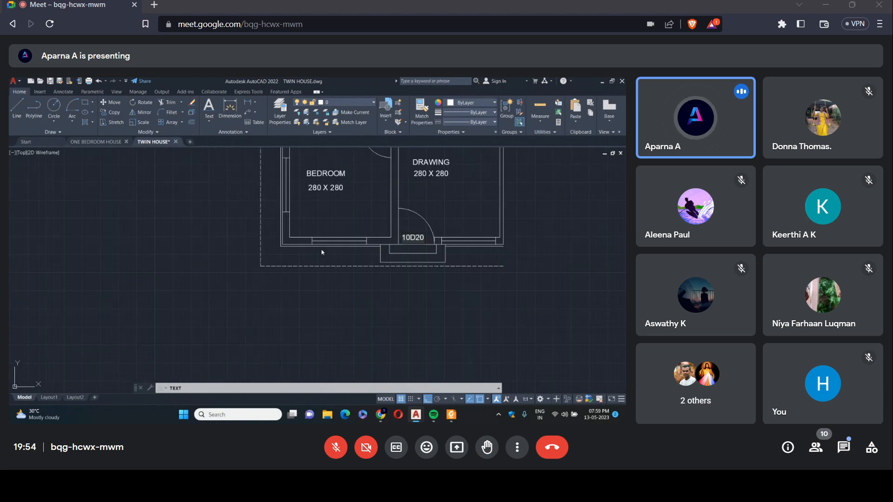
pyautogui.write('5W12')
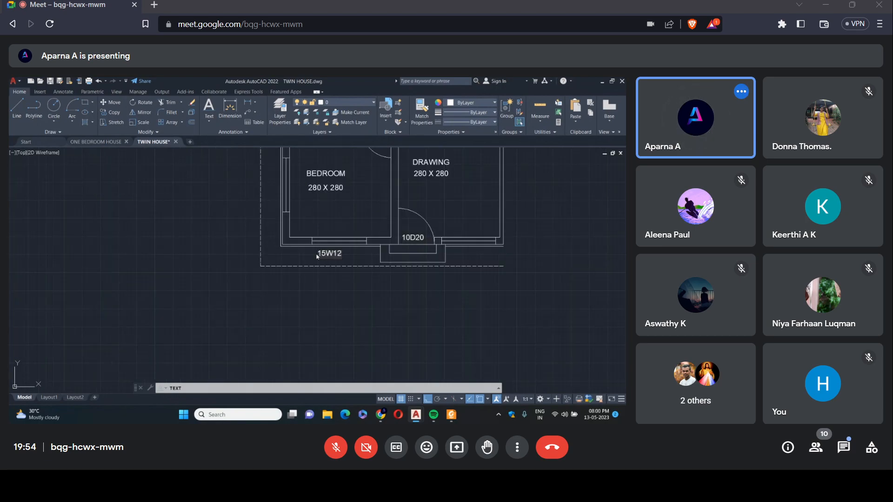
# Label the toilet ventilator 8V20 just above the plan's upper outer wall.
pyautogui.scroll(-6, 412, 231)
pyautogui.scroll(8, 412, 232)
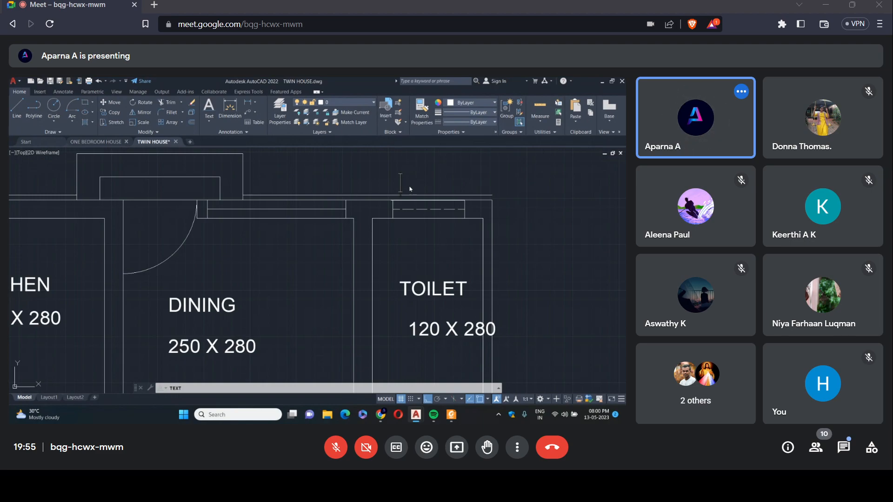
pyautogui.write('8V20')
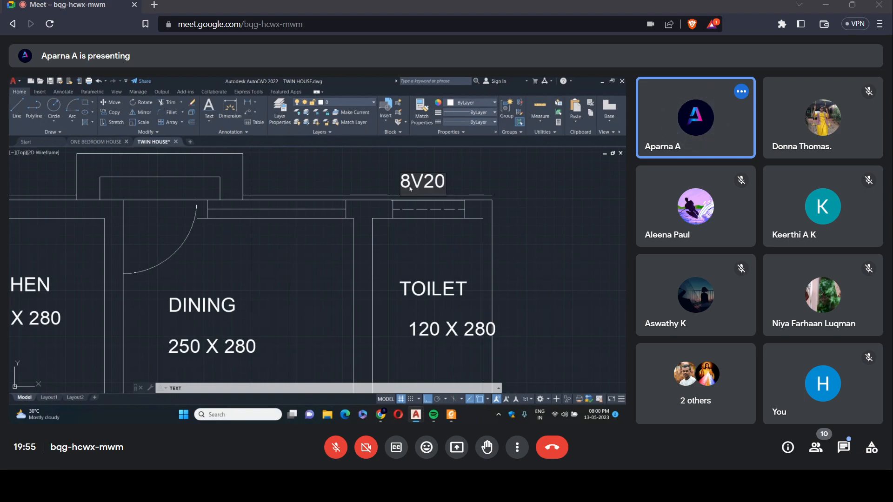
pyautogui.click(376, 175)
pyautogui.scroll(-4, 505, 237)
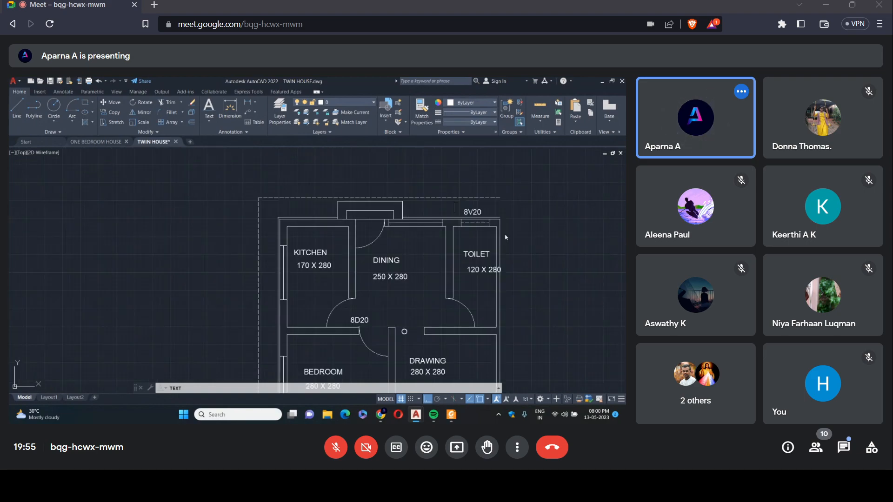
# Move the toilet's size text 120 X 280 horizontally toward the dining side so it sits beneath the TOILET label.
pyautogui.press('Escape')
pyautogui.click(471, 270)
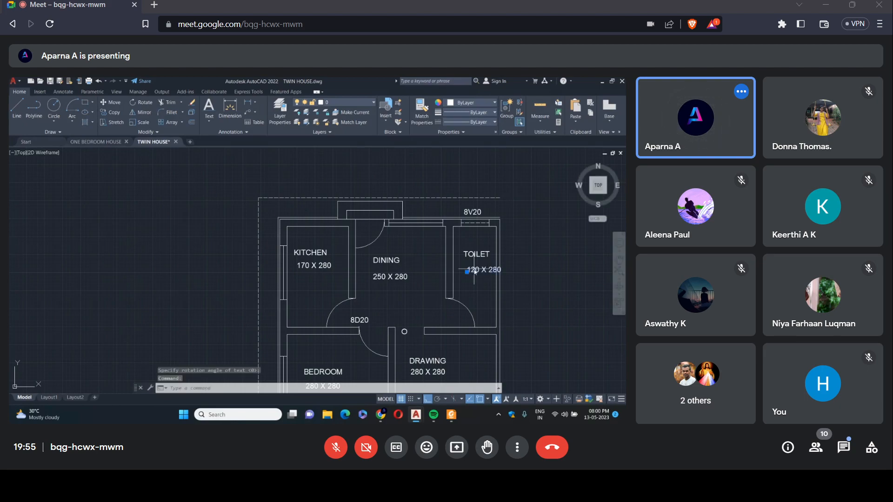
pyautogui.click(467, 273)
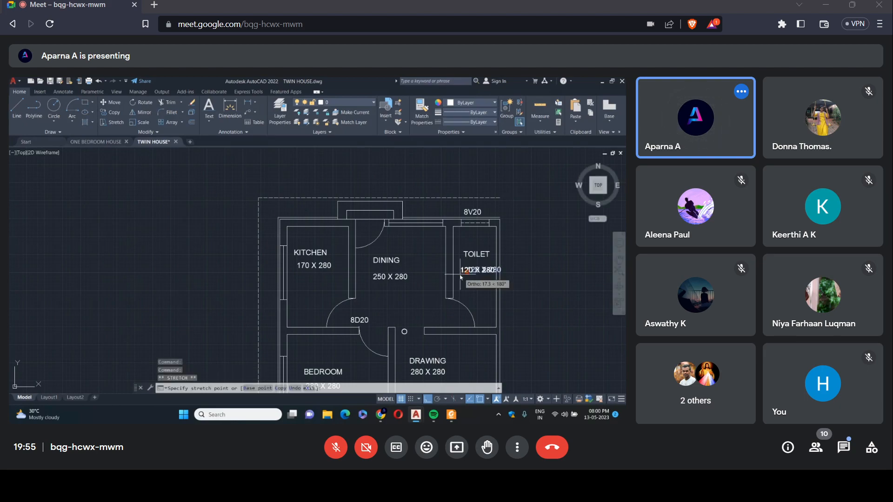
pyautogui.press('Escape')
# Copy the bedroom window's 15W12 tag straight across to just outside the drawing room's lower window.
pyautogui.scroll(-2, 505, 283)
pyautogui.scroll(2, 513, 346)
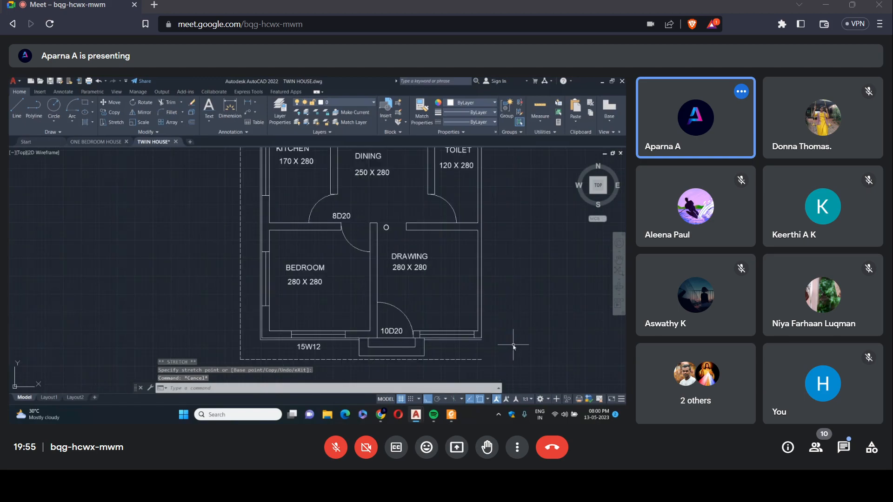
pyautogui.click(123, 112)
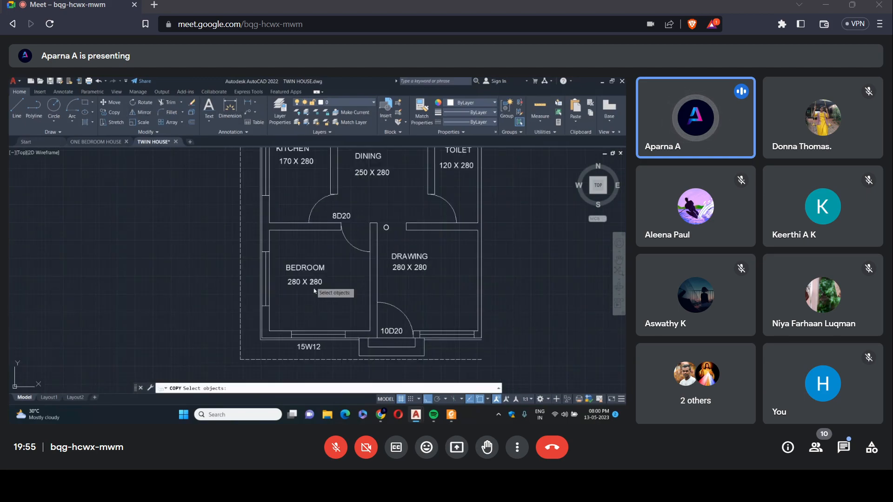
pyautogui.click(309, 348)
pyautogui.press('Return')
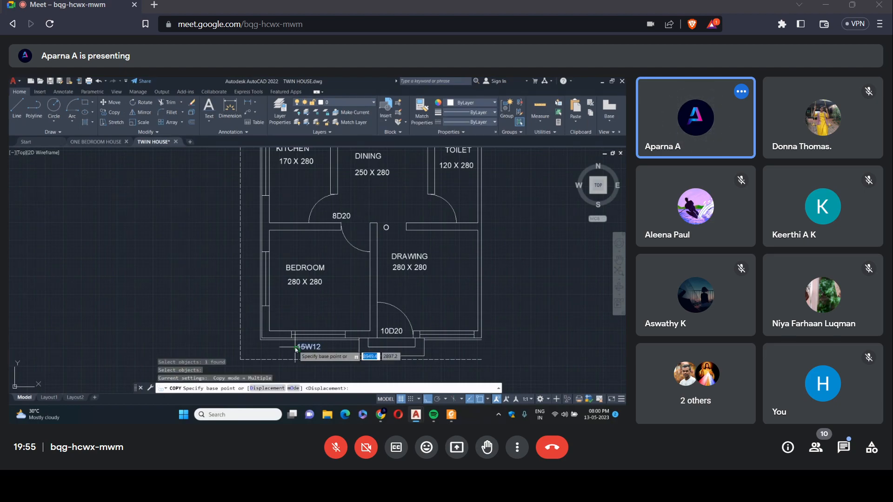
pyautogui.click(298, 348)
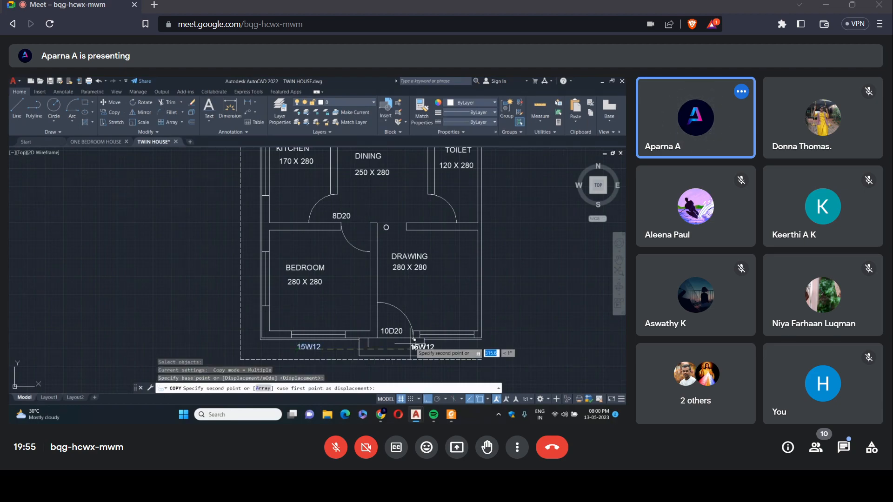
pyautogui.click(436, 348)
# With Ortho off, place further 15W12 copies above the dining window and outside the kitchen and bedroom windows in the left wall.
pyautogui.scroll(-6, 396, 262)
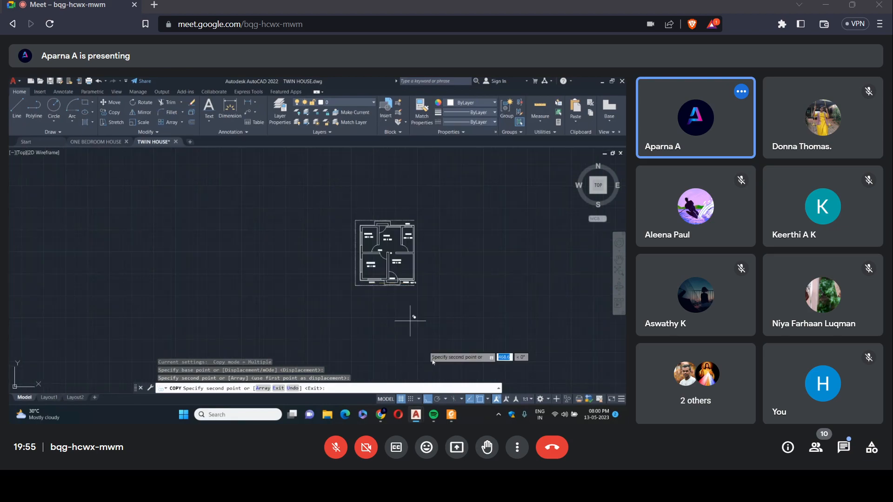
pyautogui.press('F8')
pyautogui.scroll(5, 378, 222)
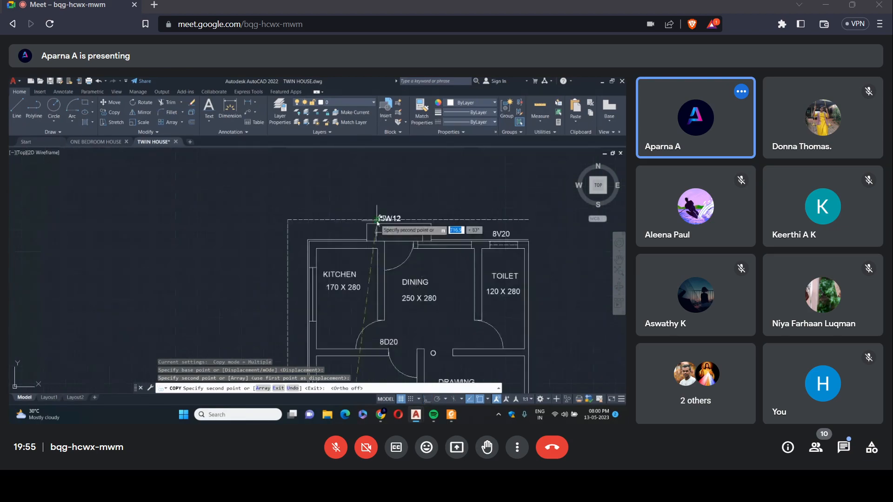
pyautogui.click(443, 239)
pyautogui.scroll(-2, 368, 246)
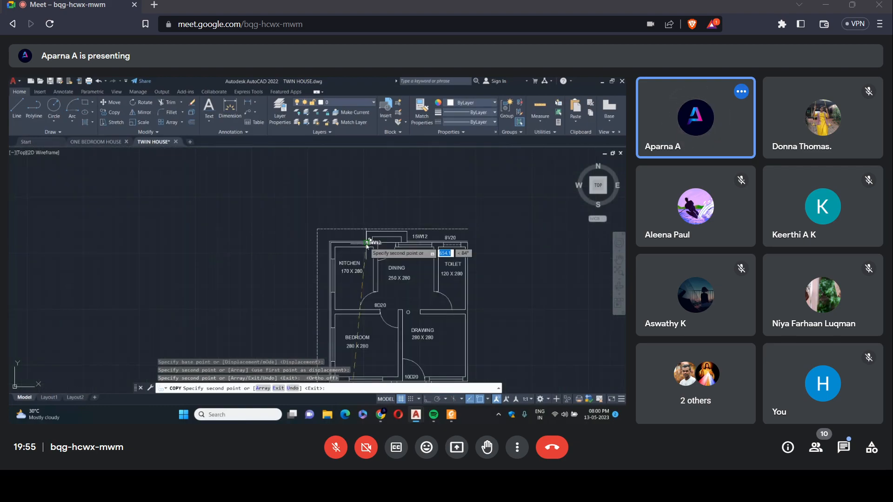
pyautogui.click(321, 278)
pyautogui.scroll(-4, 367, 265)
pyautogui.scroll(4, 355, 298)
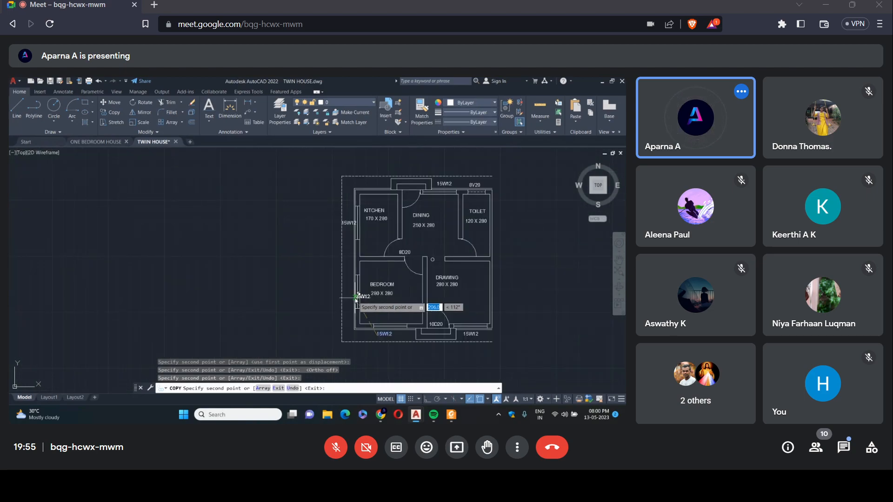
pyautogui.scroll(2, 356, 297)
pyautogui.press('Escape')
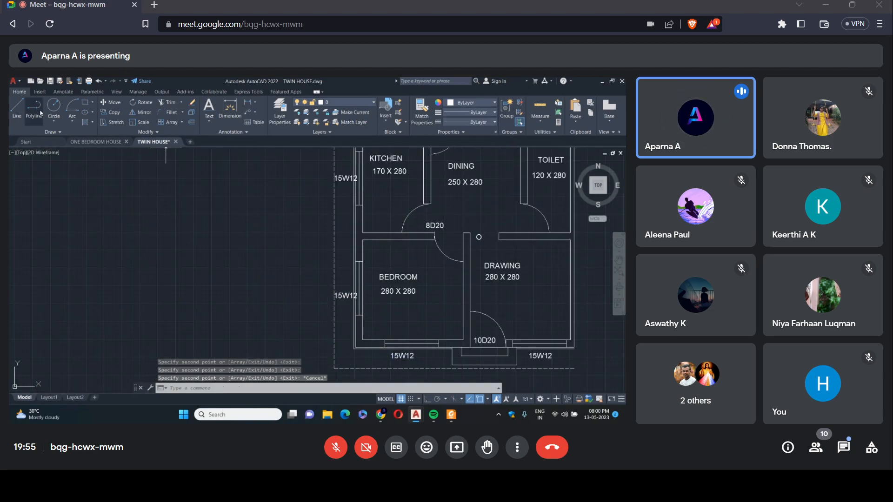
# Copy the 8D20 tag near the kitchen door to the toilet door, the bedroom door opening and the dining room's upper door.
pyautogui.press('Return')
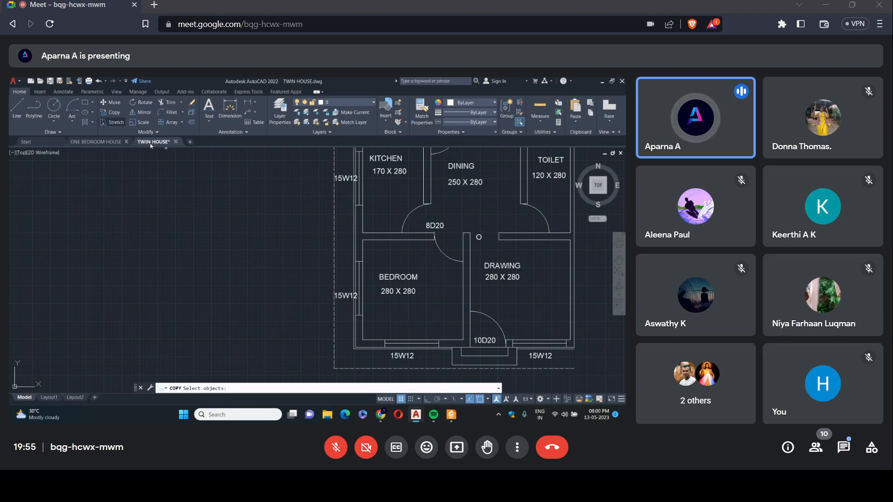
pyautogui.click(426, 227)
pyautogui.press('Return')
pyautogui.click(427, 227)
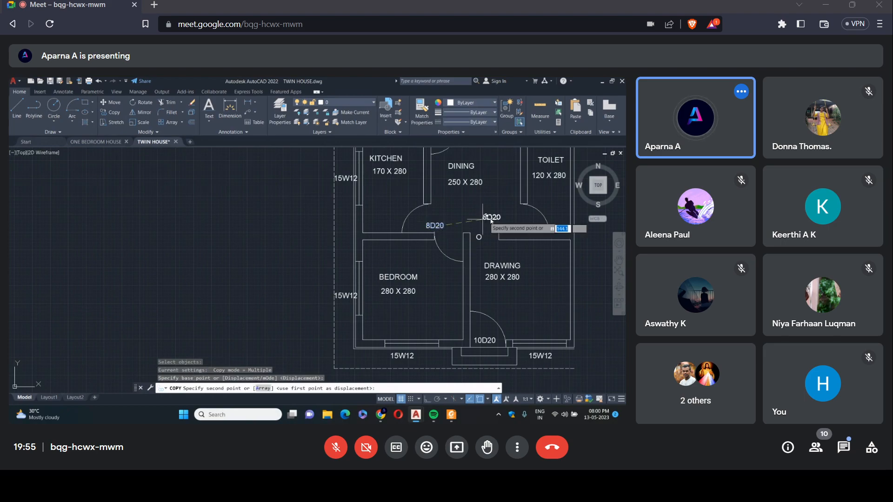
pyautogui.click(523, 228)
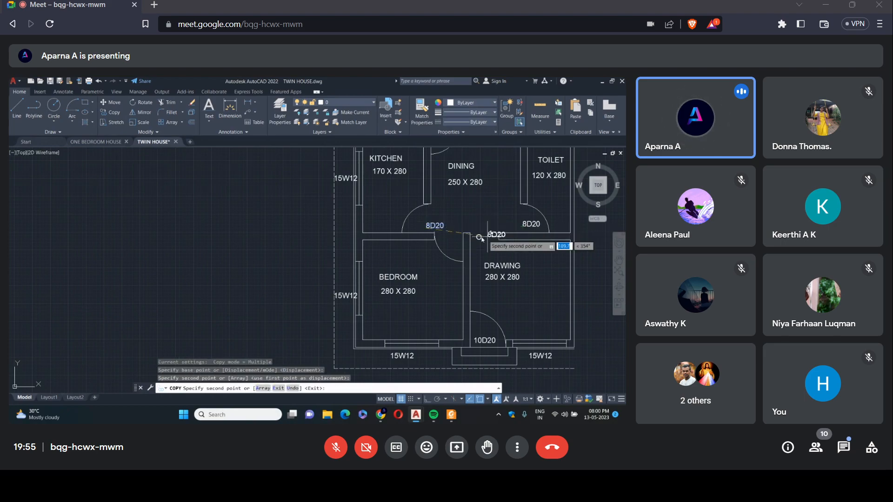
pyautogui.click(444, 240)
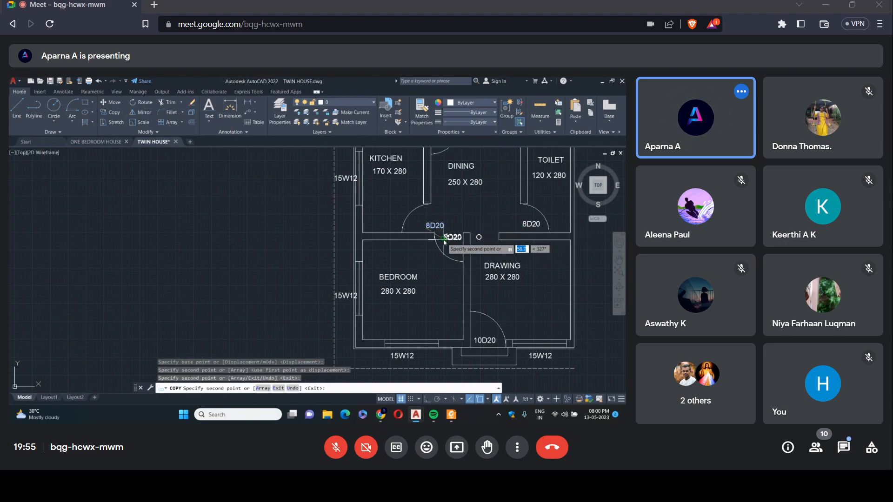
pyautogui.scroll(-3, 444, 240)
pyautogui.scroll(5, 386, 191)
pyautogui.press('Escape')
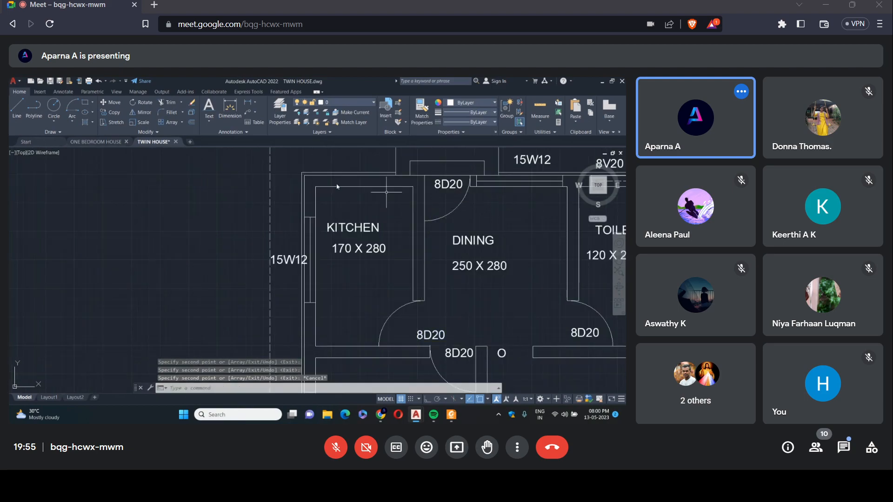
# Rotate the 15W12 tag outside the kitchen's left-wall window by 90° about the start of its text.
pyautogui.click(142, 102)
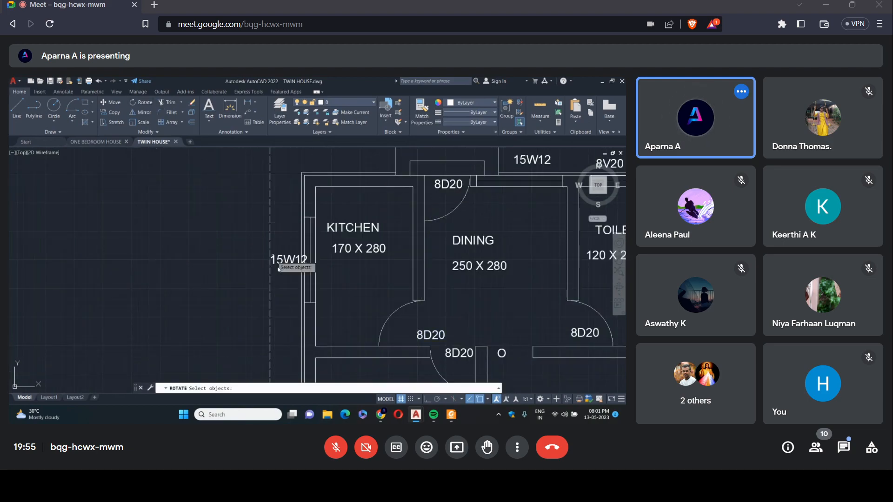
pyautogui.click(275, 264)
pyautogui.press('Return')
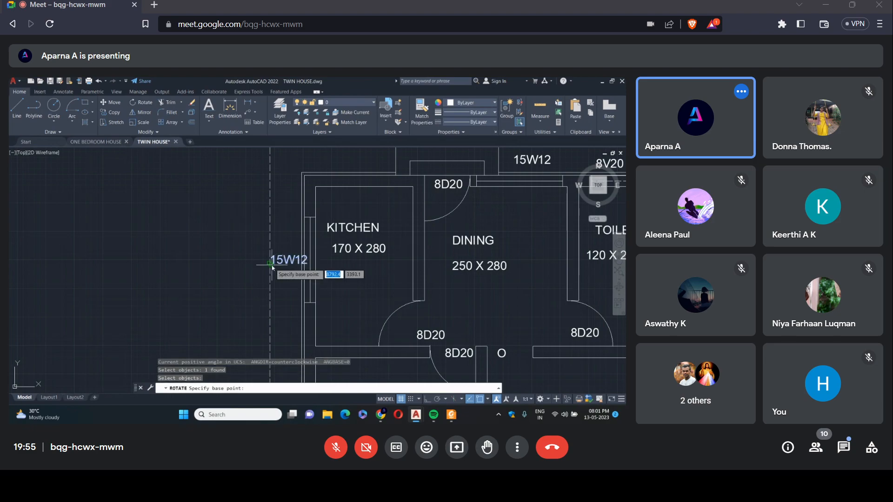
pyautogui.click(272, 265)
pyautogui.click(270, 240)
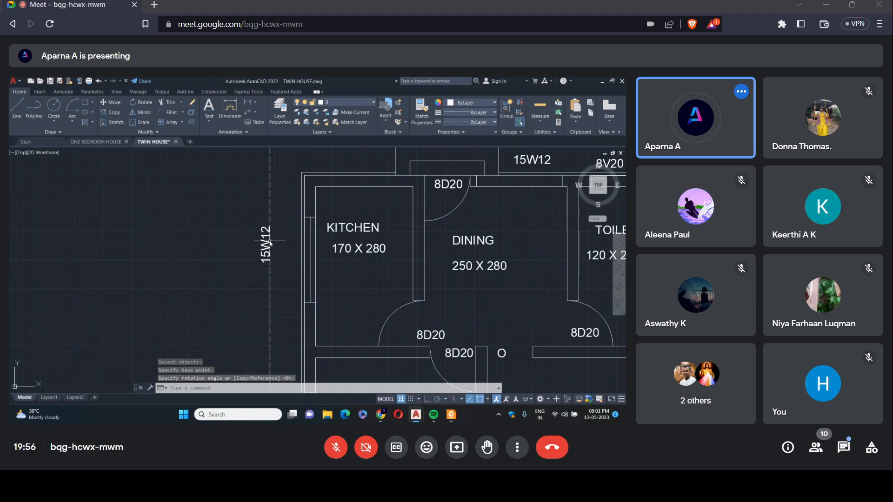
# Rotate the 15W12 tag outside the bedroom's left-wall window by 90° about its text start, using Ortho.
pyautogui.scroll(-2, 306, 223)
pyautogui.scroll(-2, 305, 224)
pyautogui.rightClick(253, 267)
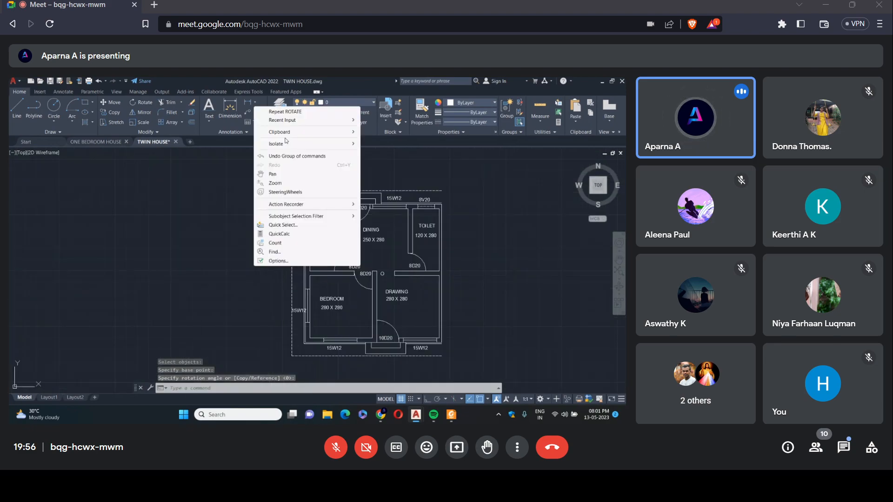
pyautogui.click(298, 112)
pyautogui.click(299, 312)
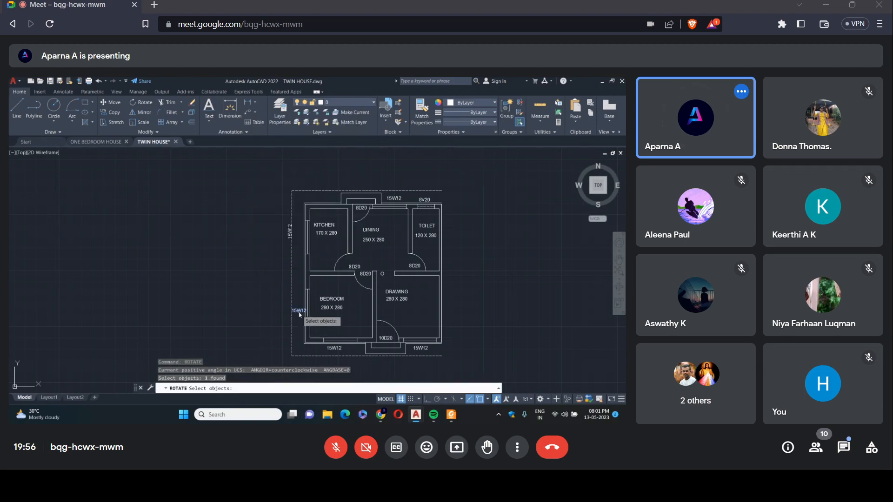
pyautogui.press('Return')
pyautogui.click(294, 313)
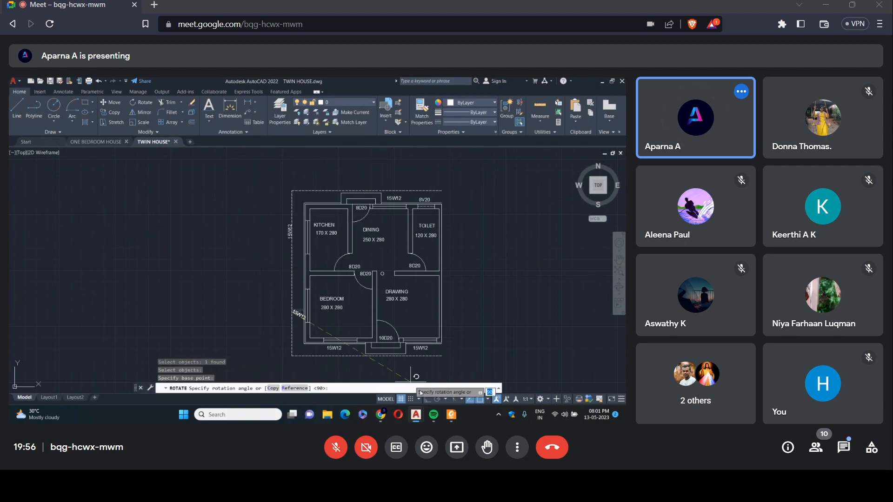
pyautogui.click(287, 271)
# Rotate the kitchen door's 8D20 tag by 90° about the start of its text.
pyautogui.rightClick(286, 270)
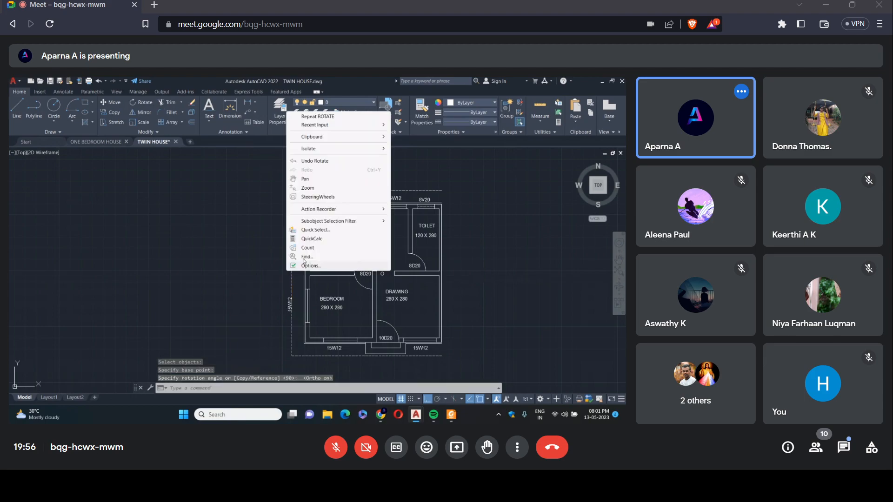
pyautogui.click(318, 117)
pyautogui.click(356, 267)
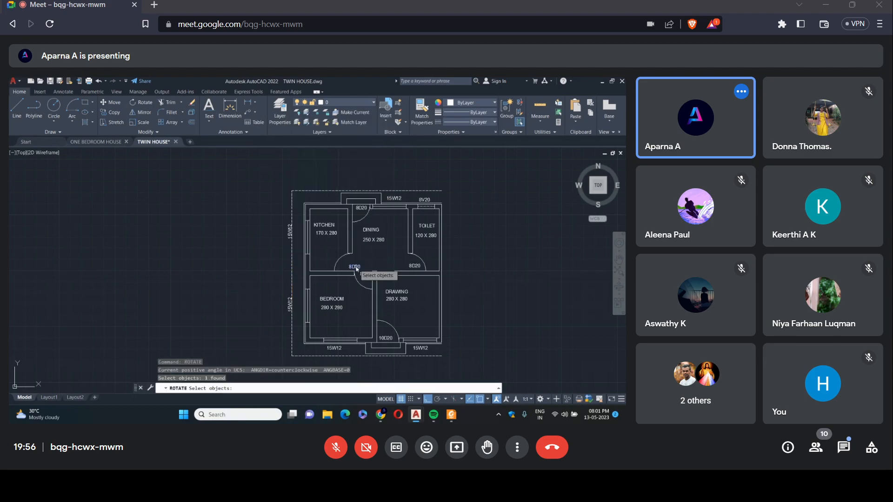
pyautogui.press('Return')
pyautogui.click(351, 269)
pyautogui.press('Return')
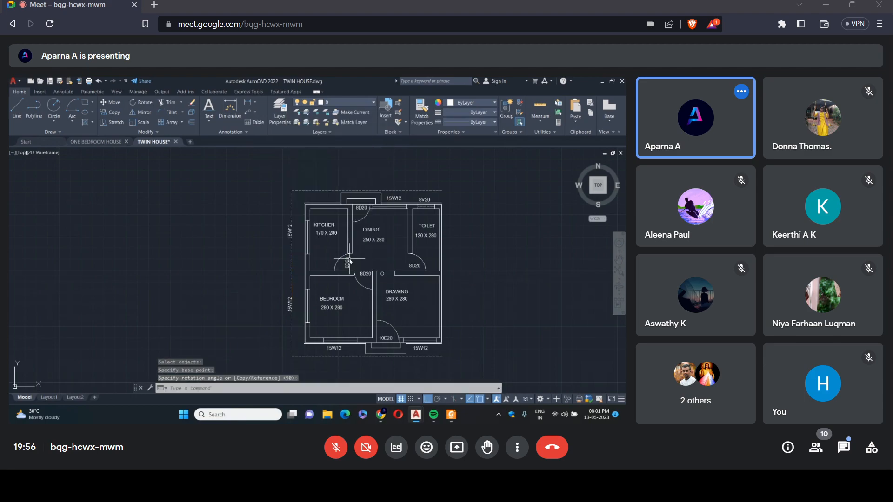
# Try rotating the toilet door's 8D20 tag by 90° about a point at its lower edge.
pyautogui.rightClick(349, 262)
pyautogui.click(391, 104)
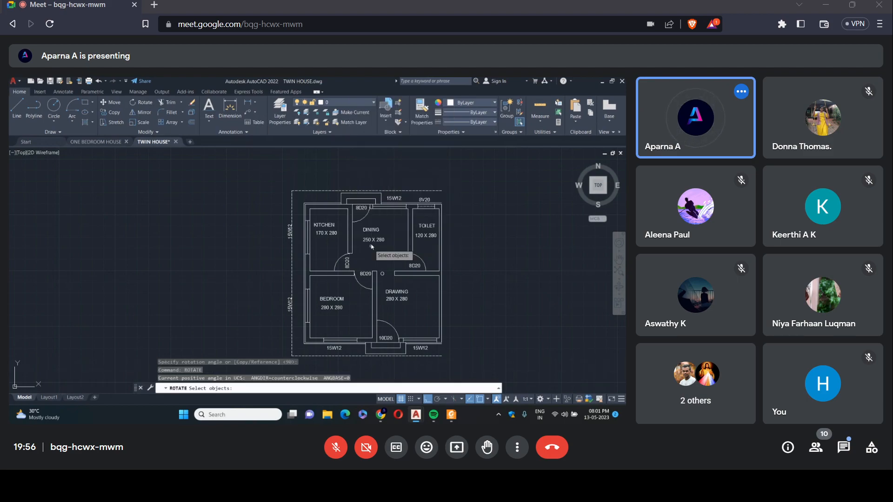
pyautogui.click(411, 267)
pyautogui.press('Return')
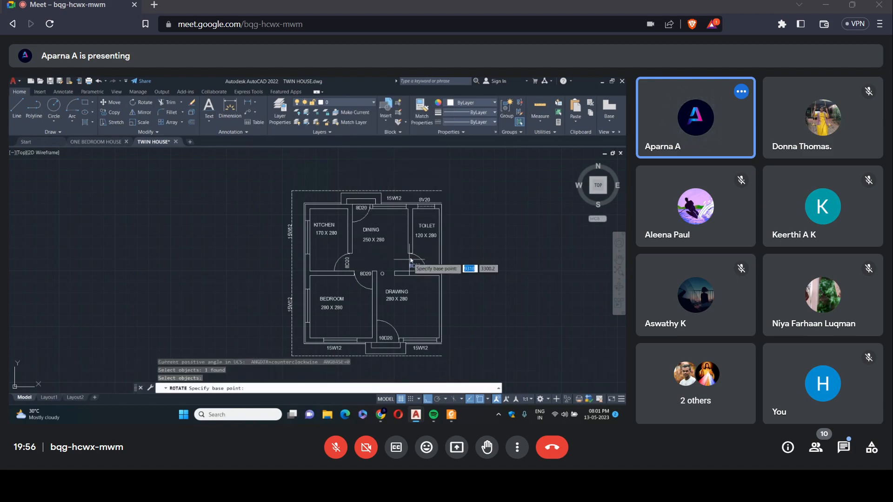
pyautogui.click(416, 271)
pyautogui.press('Return')
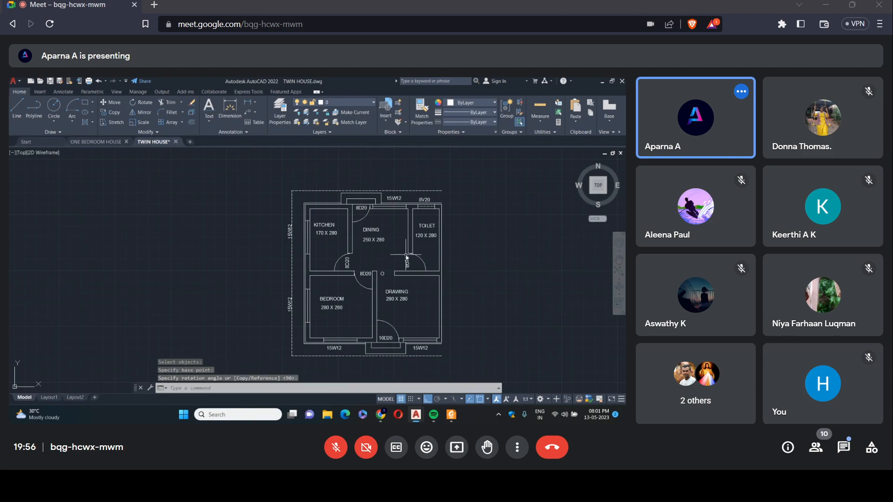
# Try shifting the vertical 8D20 tag horizontally toward the toilet, and undo both the shift and its rotation.
pyautogui.scroll(2, 454, 270)
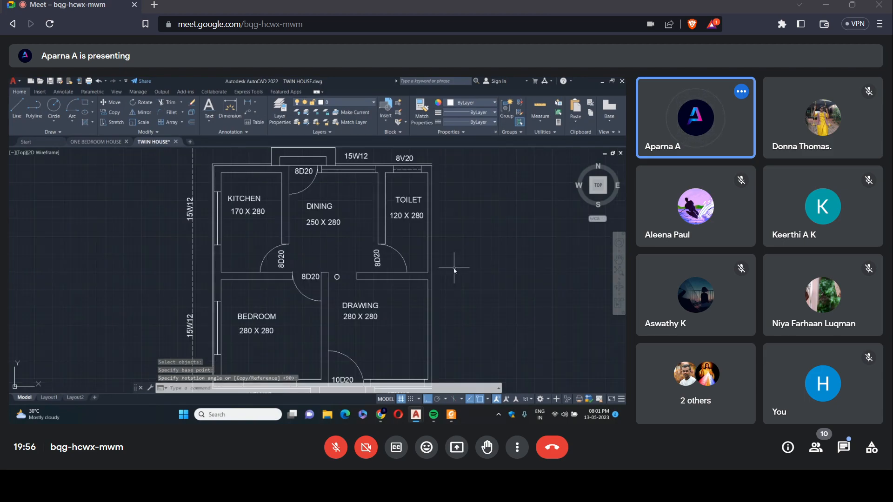
pyautogui.scroll(2, 455, 269)
pyautogui.click(330, 254)
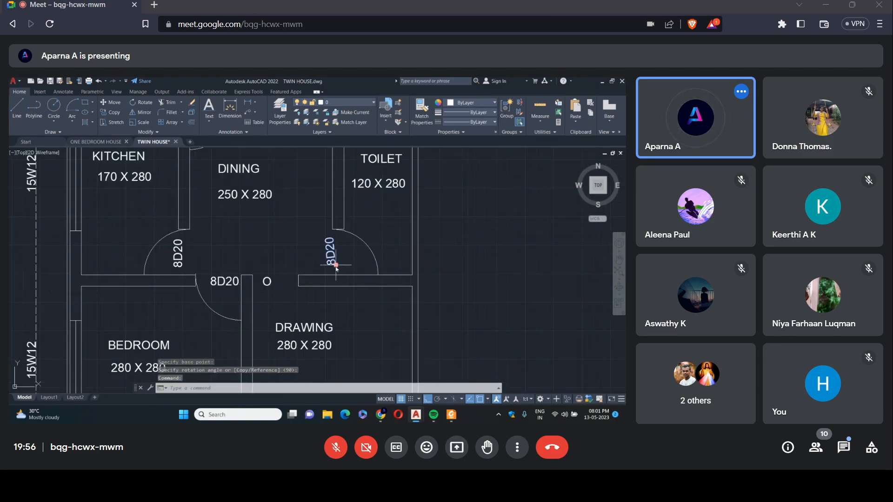
pyautogui.click(333, 263)
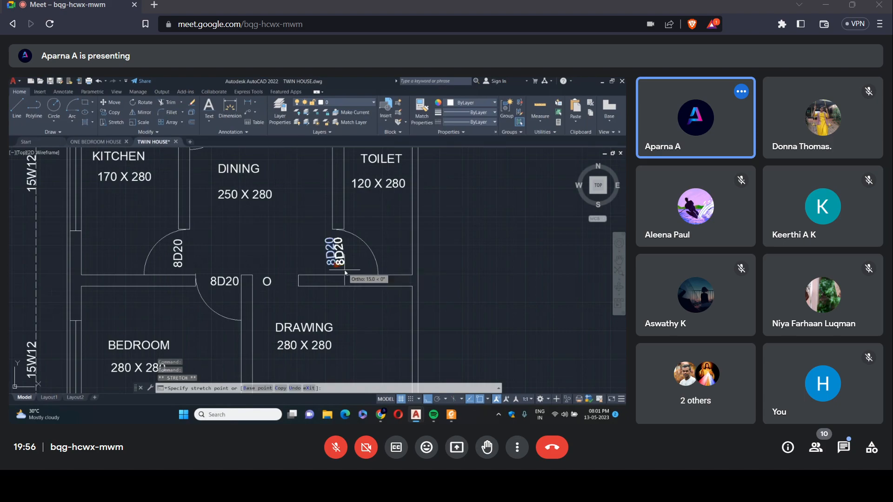
pyautogui.press('Escape')
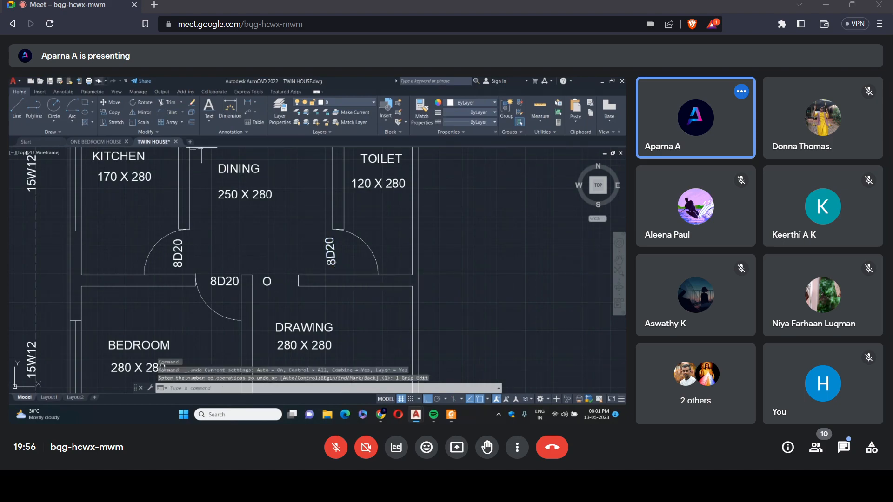
pyautogui.click(99, 81)
pyautogui.click(98, 81)
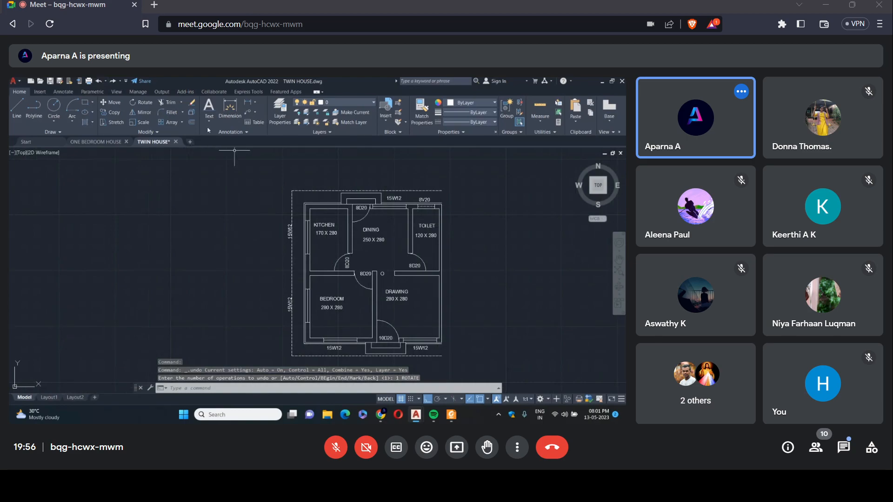
# Rotate the toilet door's 8D20 tag by 90° about the start of its text.
pyautogui.click(141, 102)
pyautogui.click(411, 268)
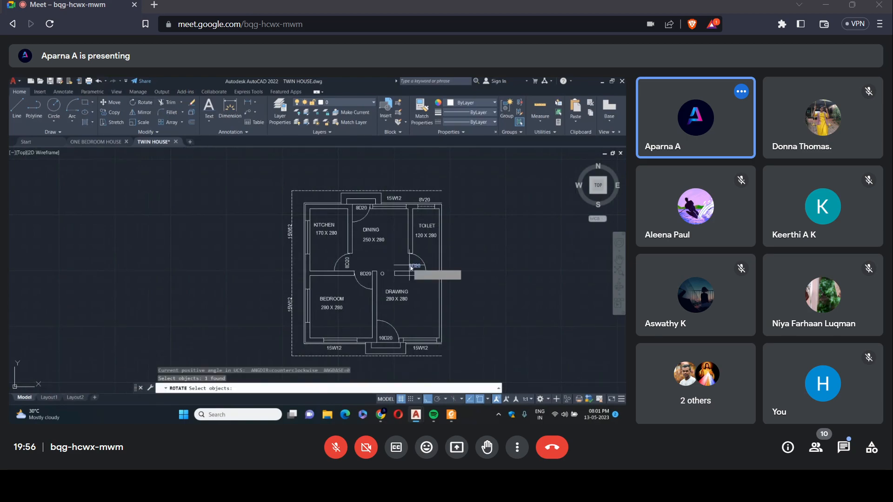
pyautogui.press('Return')
pyautogui.scroll(5, 411, 268)
pyautogui.scroll(4, 411, 269)
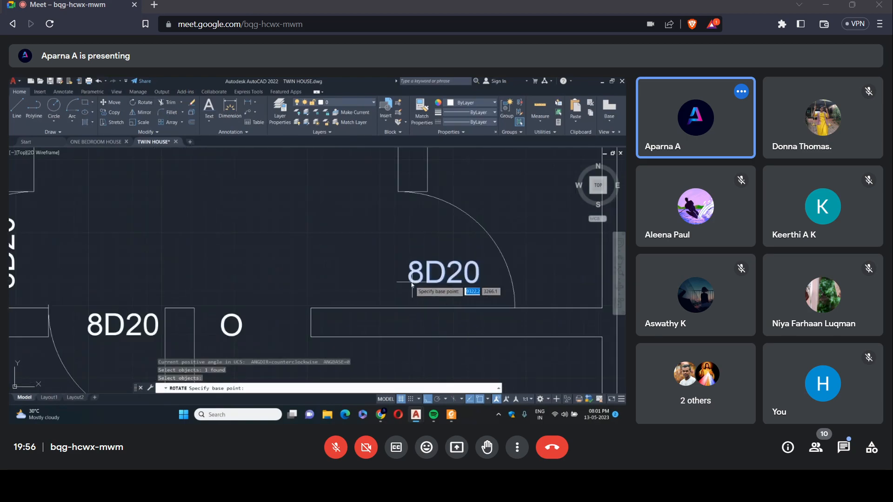
pyautogui.click(412, 282)
pyautogui.click(413, 228)
pyautogui.press('Escape')
pyautogui.scroll(-6, 367, 243)
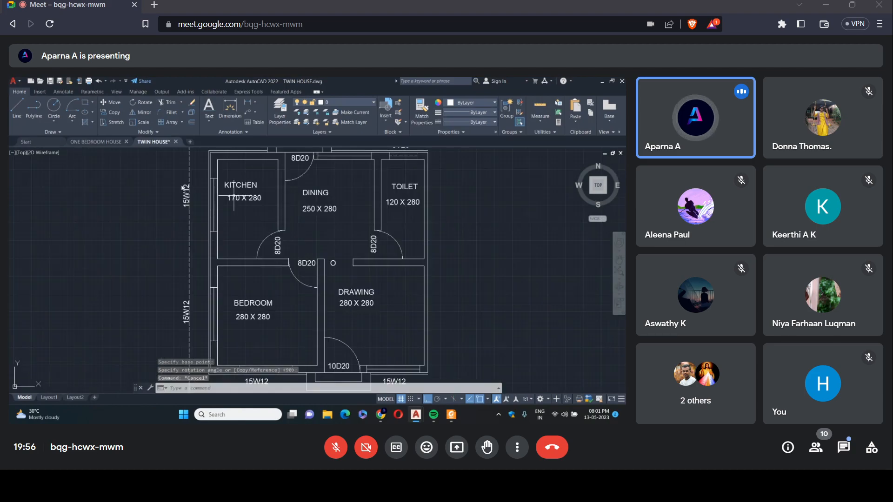
# Move the kitchen window's vertical 15W12 tag horizontally off the dashed outline, into the gap beside the outer wall.
pyautogui.write('m')
pyautogui.press('Return')
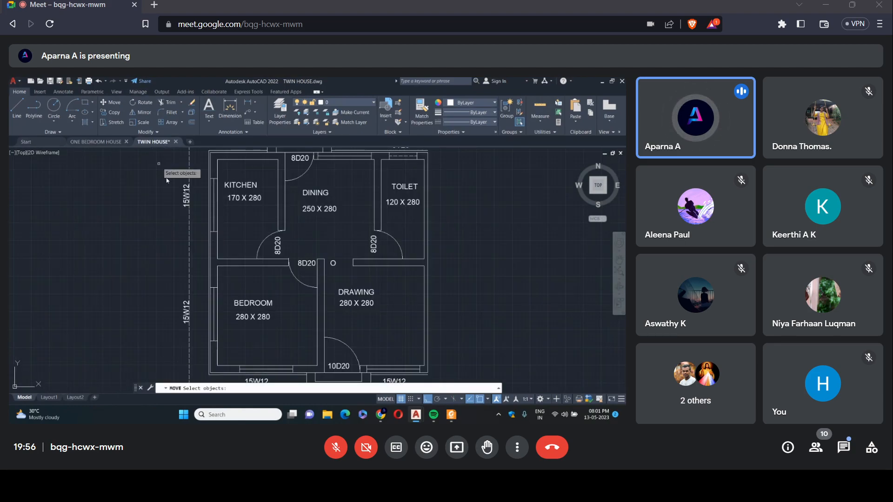
pyautogui.click(186, 201)
pyautogui.press('Return')
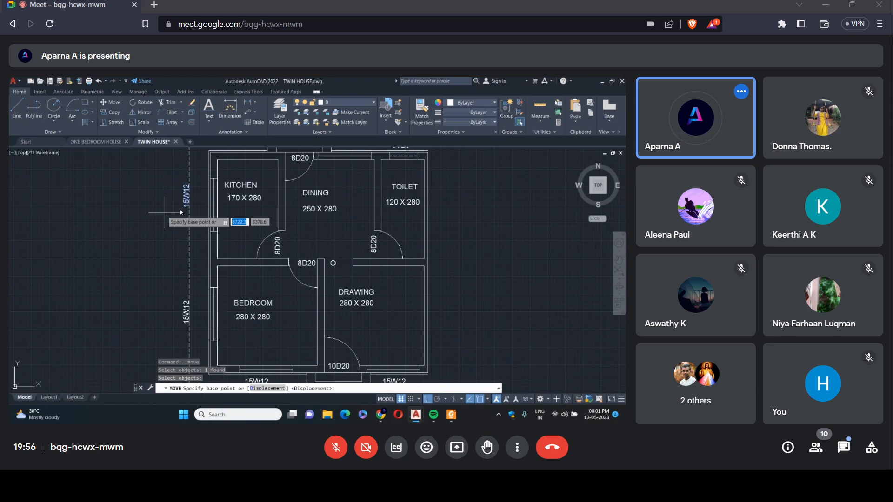
pyautogui.click(189, 208)
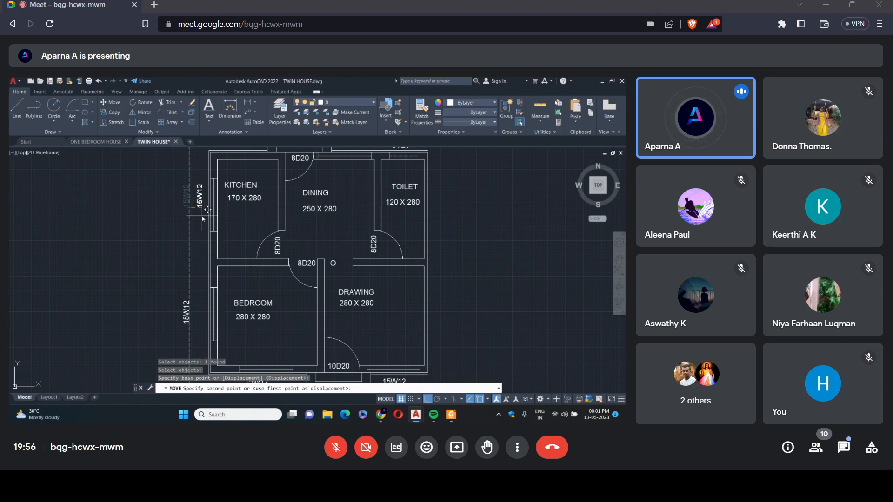
pyautogui.rightClick(212, 228)
pyautogui.click(212, 221)
# Move the bedroom window's vertical 15W12 tag horizontally off the dashed outline, close to the left outer wall.
pyautogui.click(186, 316)
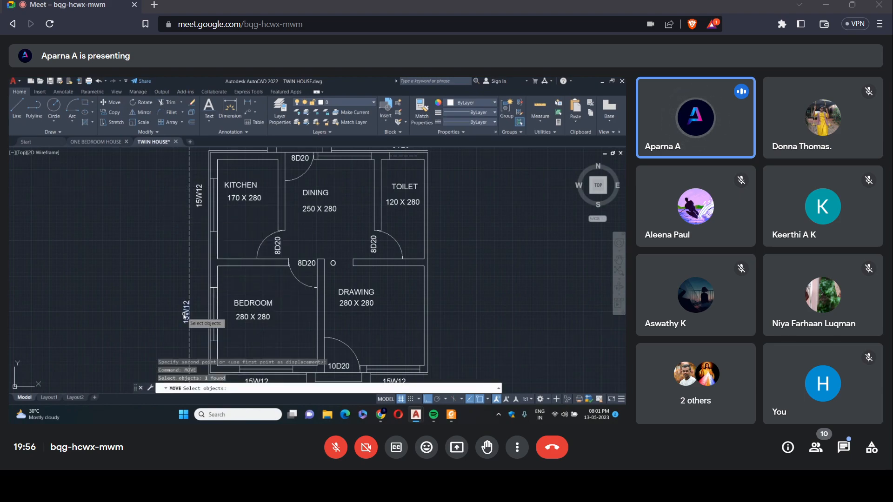
pyautogui.rightClick(186, 320)
pyautogui.click(187, 321)
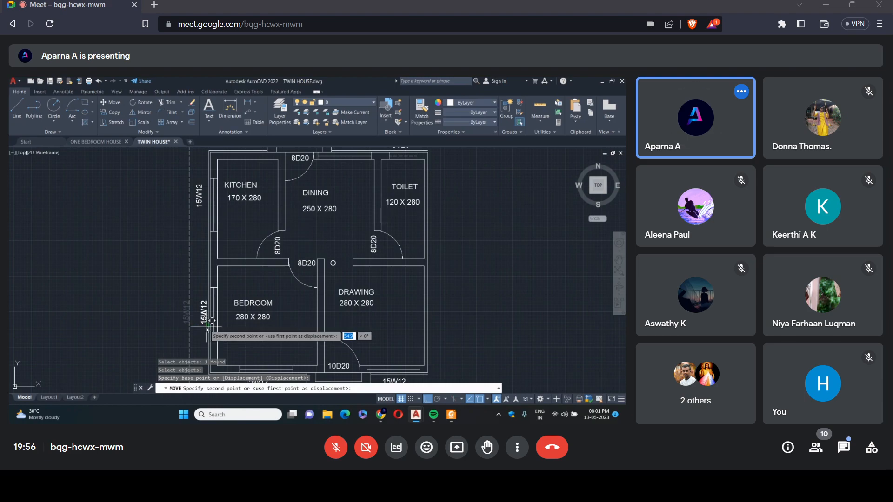
pyautogui.click(206, 327)
pyautogui.press('Escape')
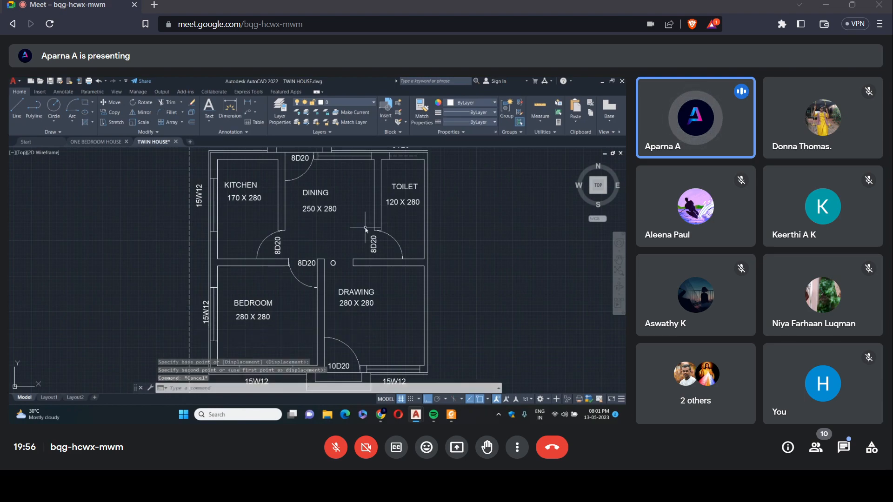
# Examine the reference twin house plan's tags, wall hatching and dimensions against the drawn plan.
pyautogui.scroll(-2, 364, 227)
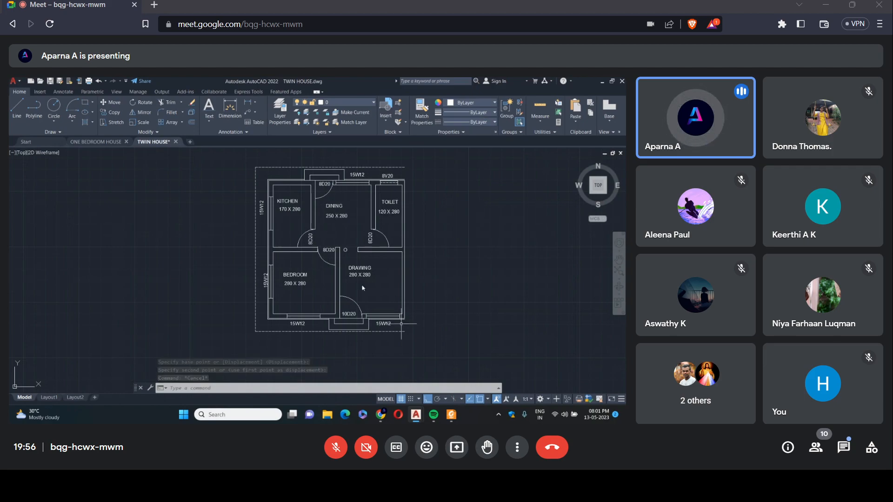
pyautogui.scroll(-5, 298, 277)
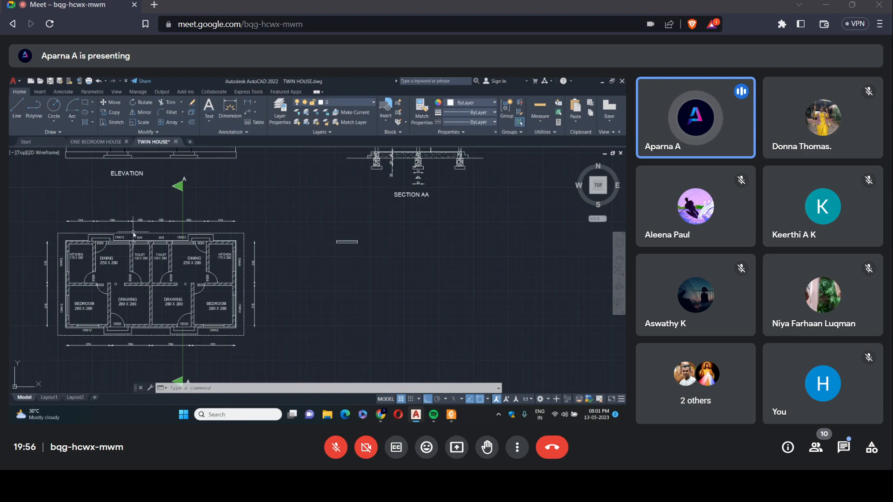
pyautogui.scroll(2, 134, 233)
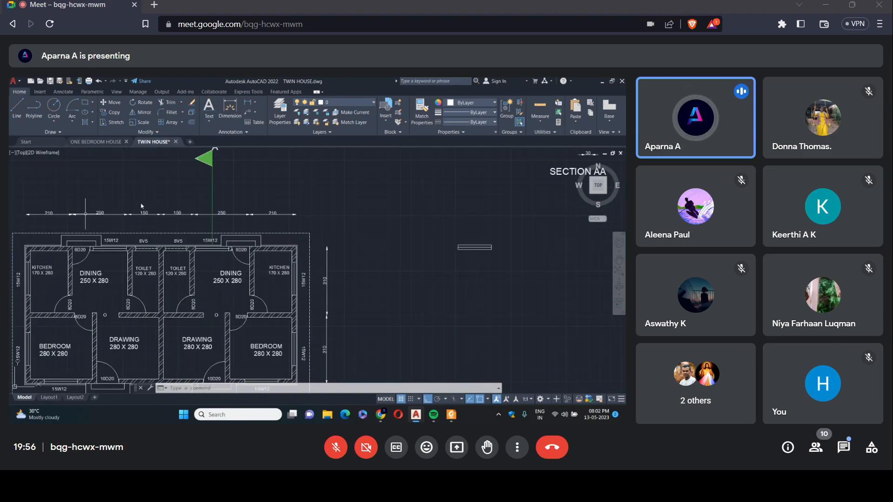
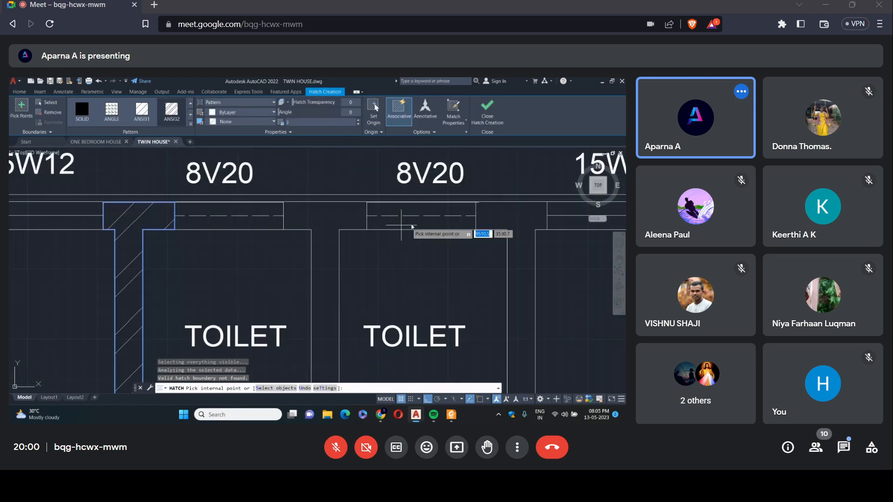
# Hatch the right-hand unit's external, kitchen and bedroom walls with the ANSI31 pattern, picking points inside the wall outlines.
pyautogui.scroll(-5, 411, 227)
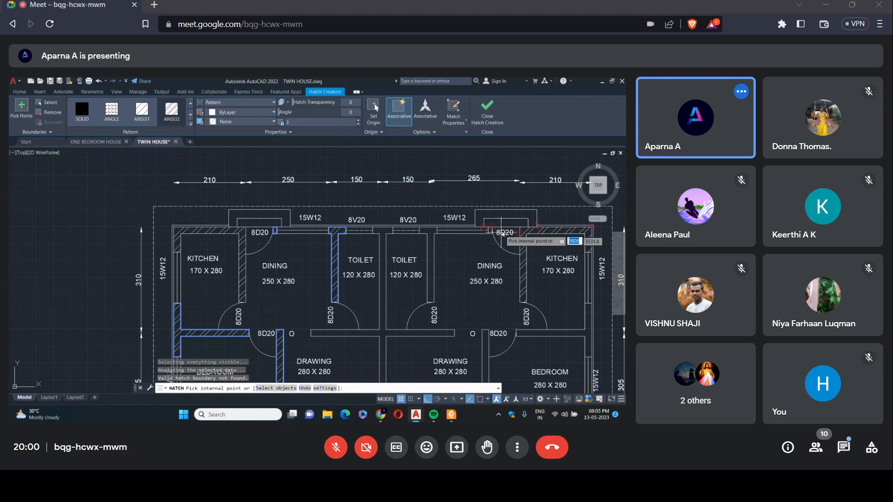
pyautogui.scroll(4, 502, 235)
pyautogui.scroll(-5, 522, 269)
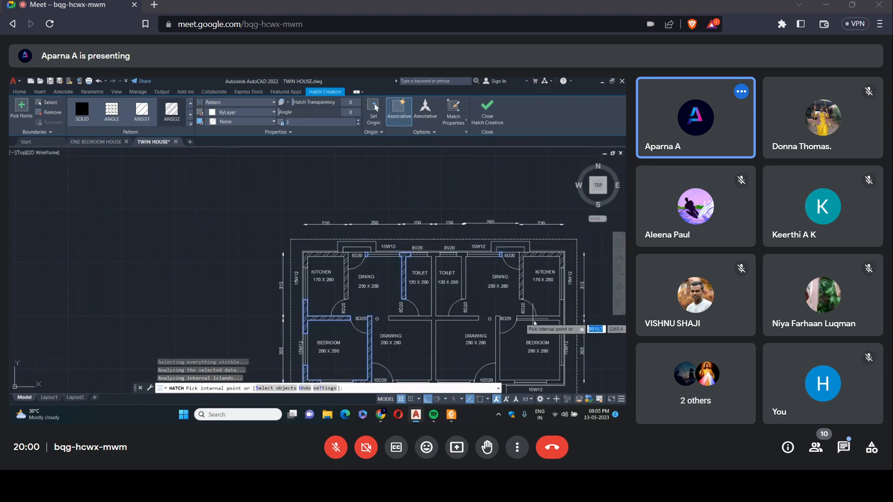
pyautogui.scroll(5, 548, 319)
pyautogui.click(532, 322)
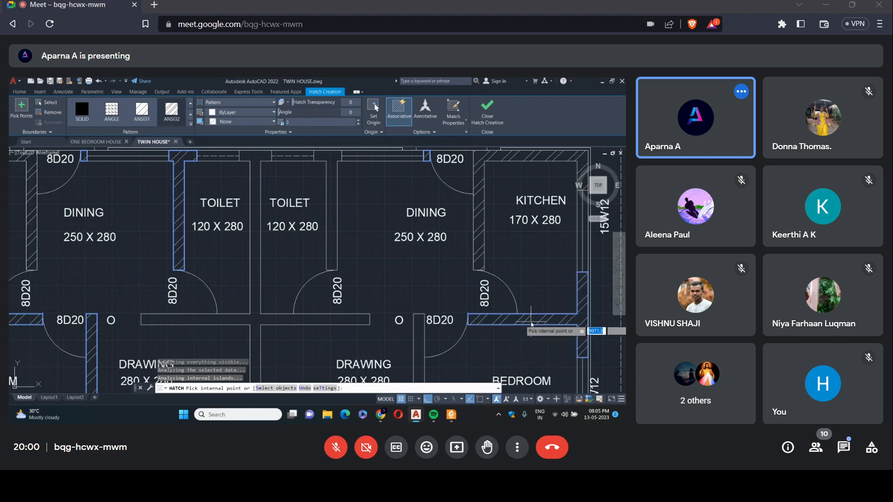
pyautogui.scroll(3, 531, 324)
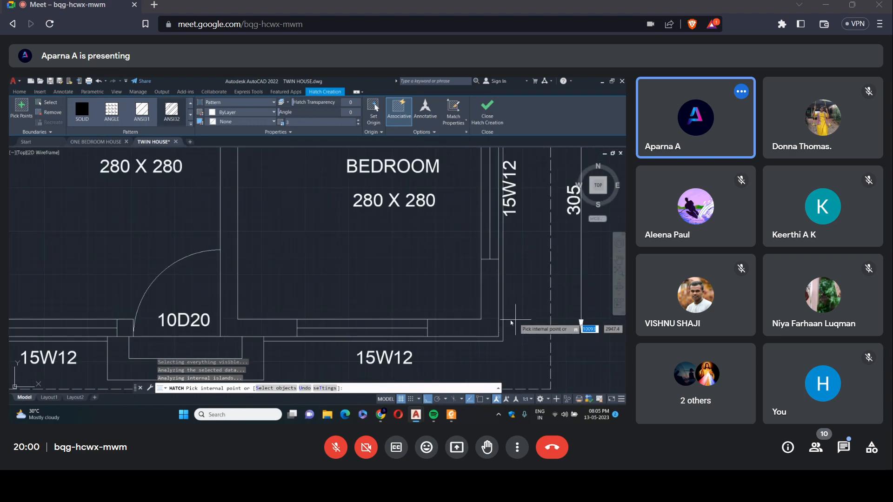
pyautogui.click(482, 331)
pyautogui.scroll(-2, 336, 290)
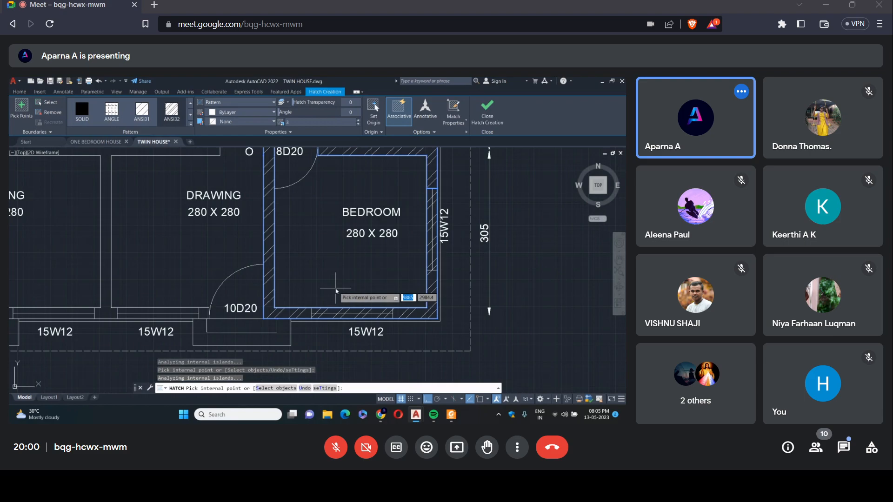
# Hatch the central party wall and the remaining drawing room and toilet walls with ANSI31, and finish the hatch.
pyautogui.scroll(-5, 335, 288)
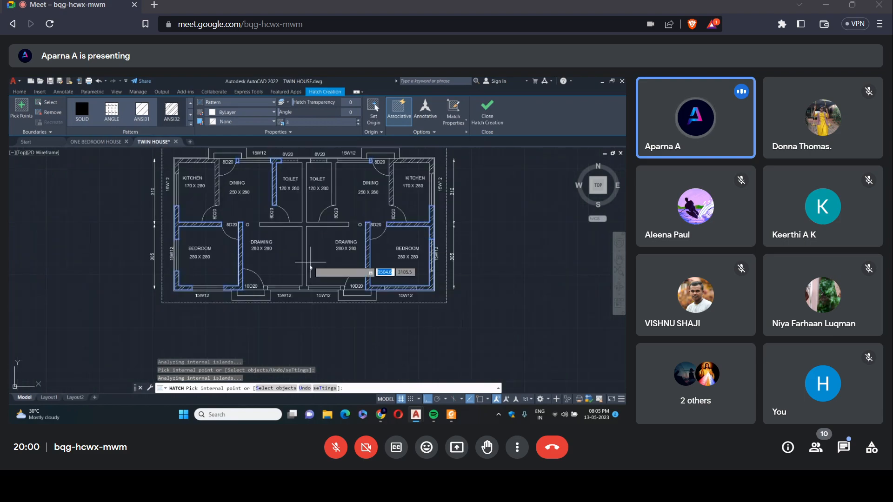
pyautogui.scroll(3, 309, 295)
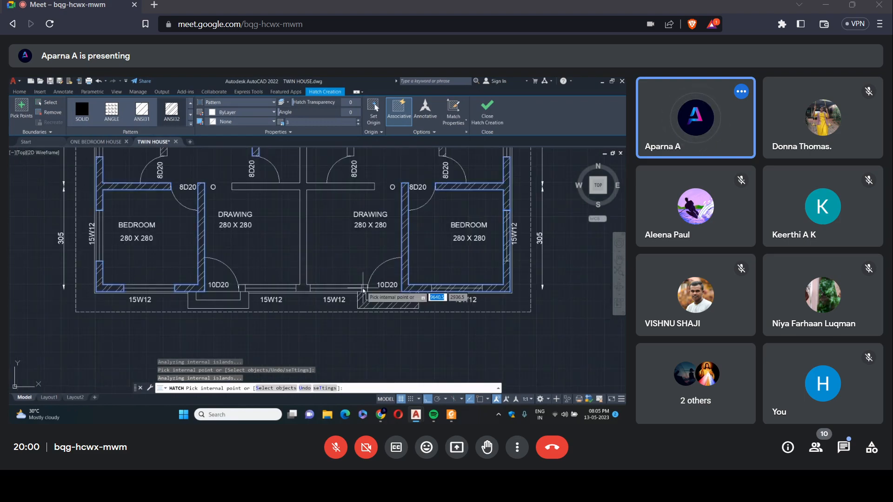
pyautogui.click(421, 267)
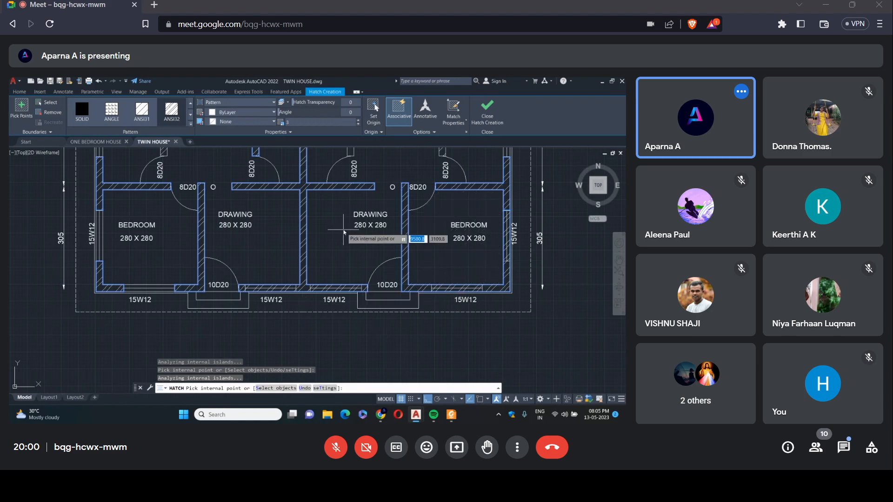
pyautogui.press('Return')
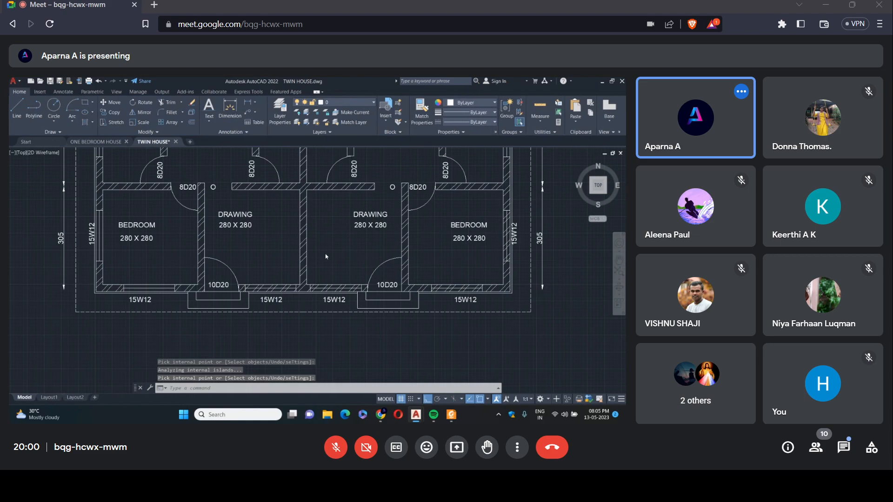
# Add the single-line text PLAN below the floor plan with a height of 30 and a rotation of 0.
pyautogui.scroll(-6, 326, 255)
pyautogui.scroll(2, 393, 213)
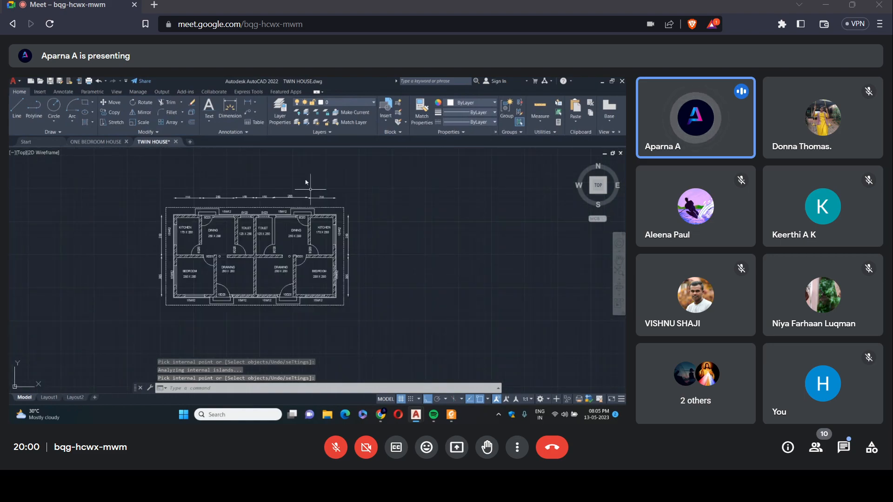
pyautogui.click(209, 119)
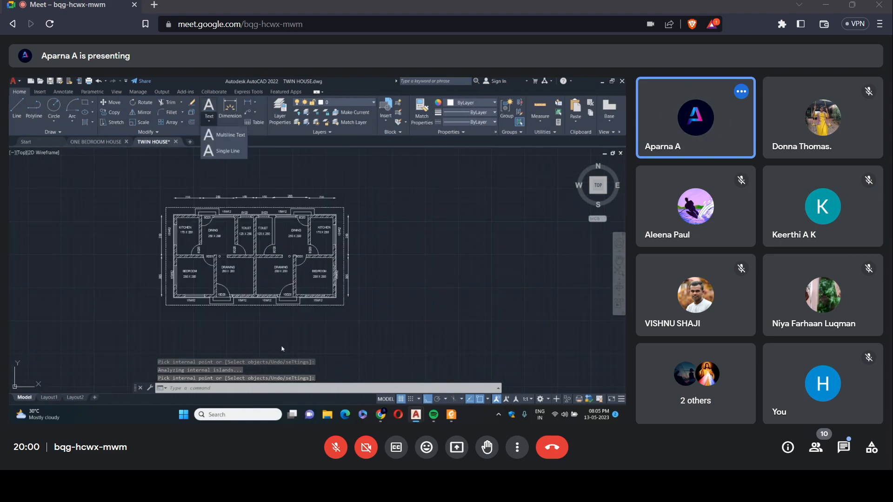
pyautogui.click(221, 151)
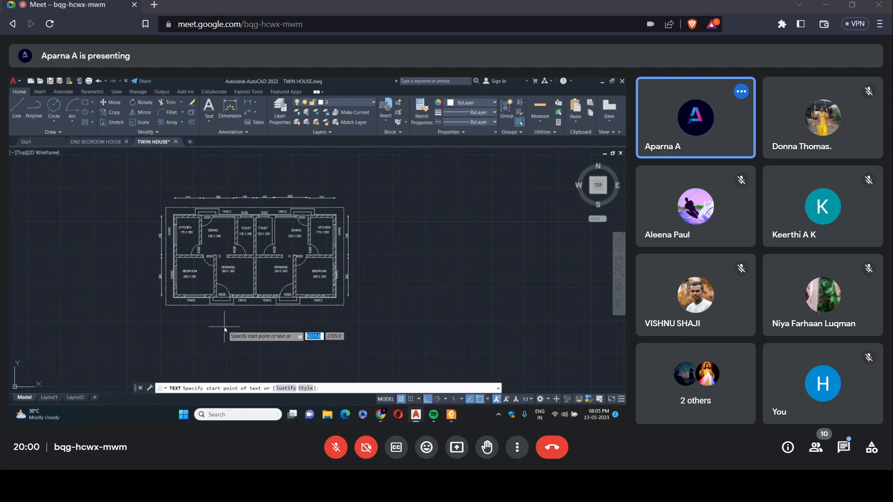
pyautogui.click(222, 333)
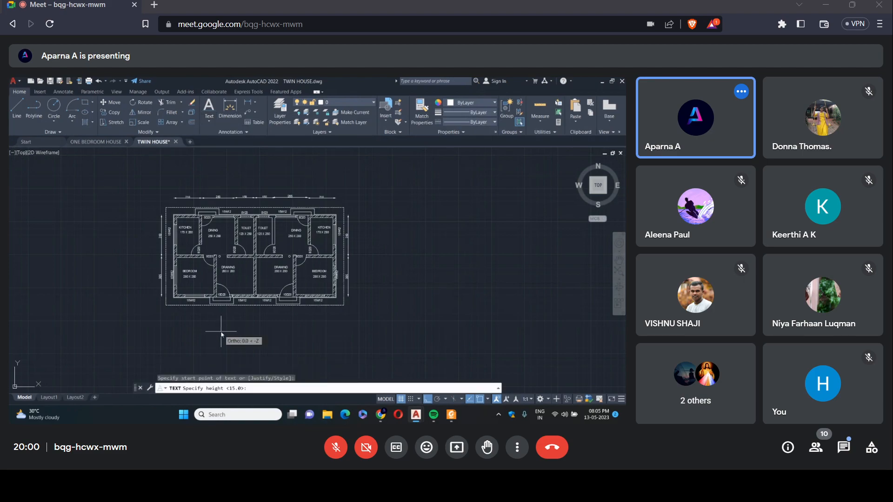
pyautogui.write('30')
pyautogui.press('Return')
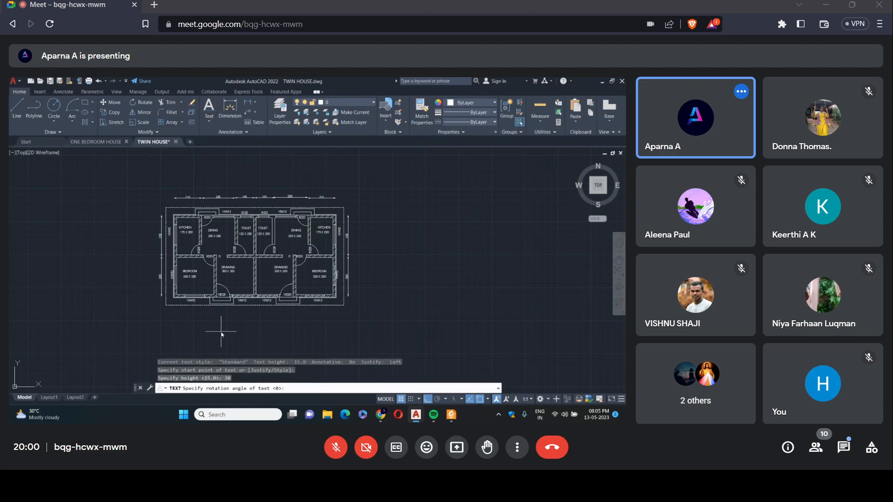
pyautogui.write('PLAN')
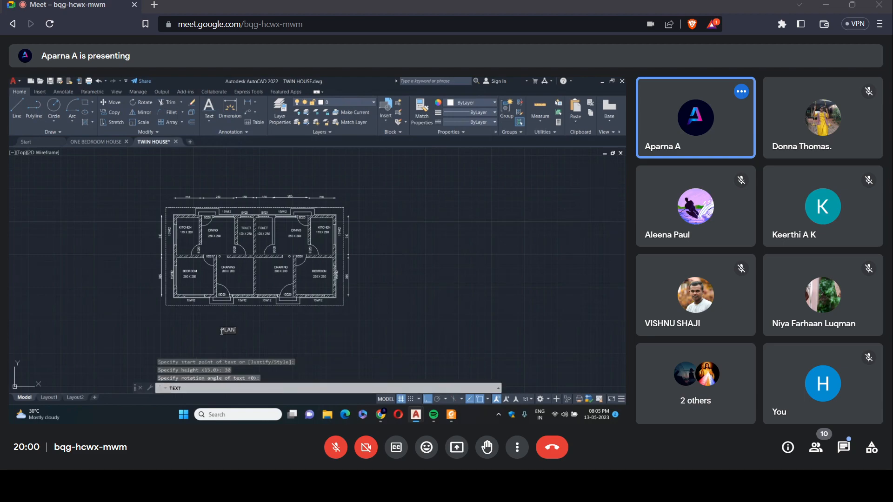
pyautogui.click(185, 334)
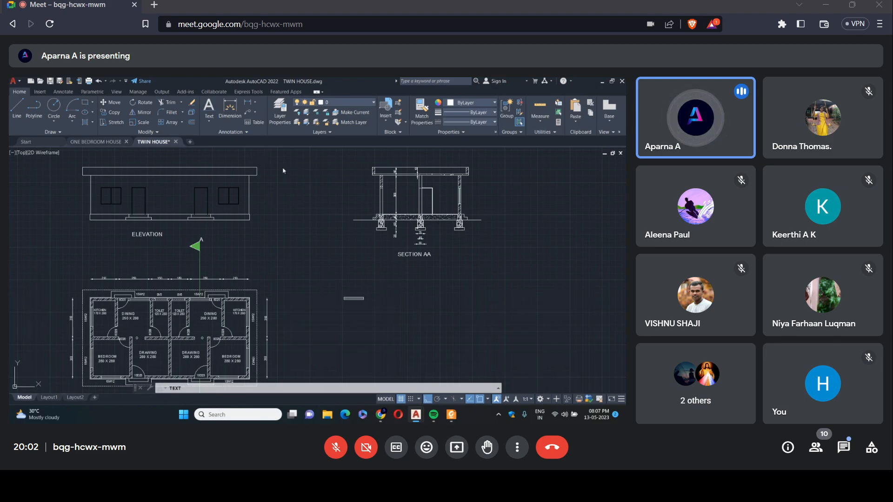
pyautogui.scroll(-2, 284, 171)
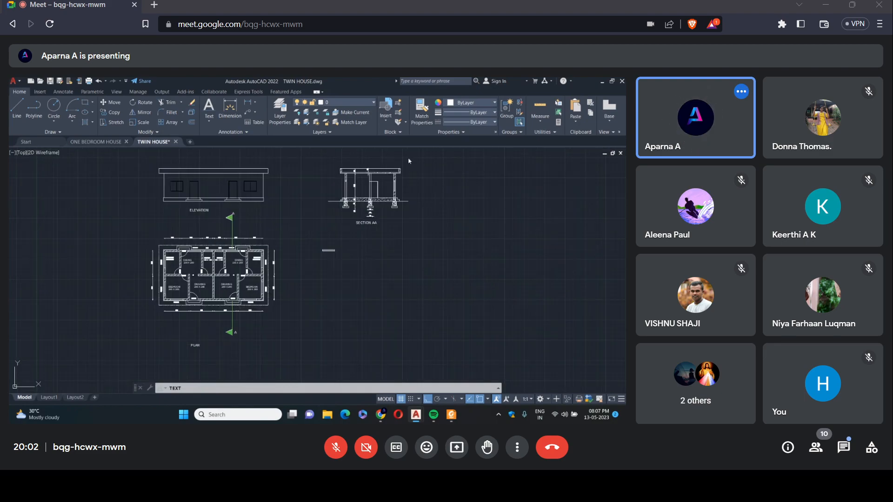